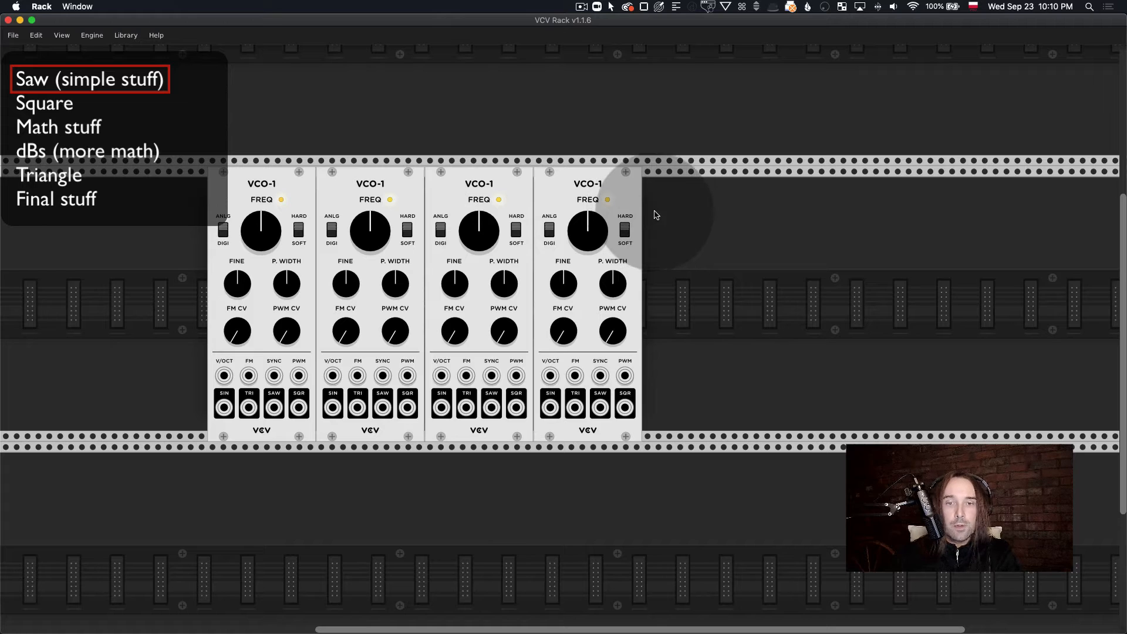
Step: Delete three of the four VCO-1 oscillators and reposition the remaining one in the rack row
key("BackSpace")
key("BackSpace")
key("BackSpace")
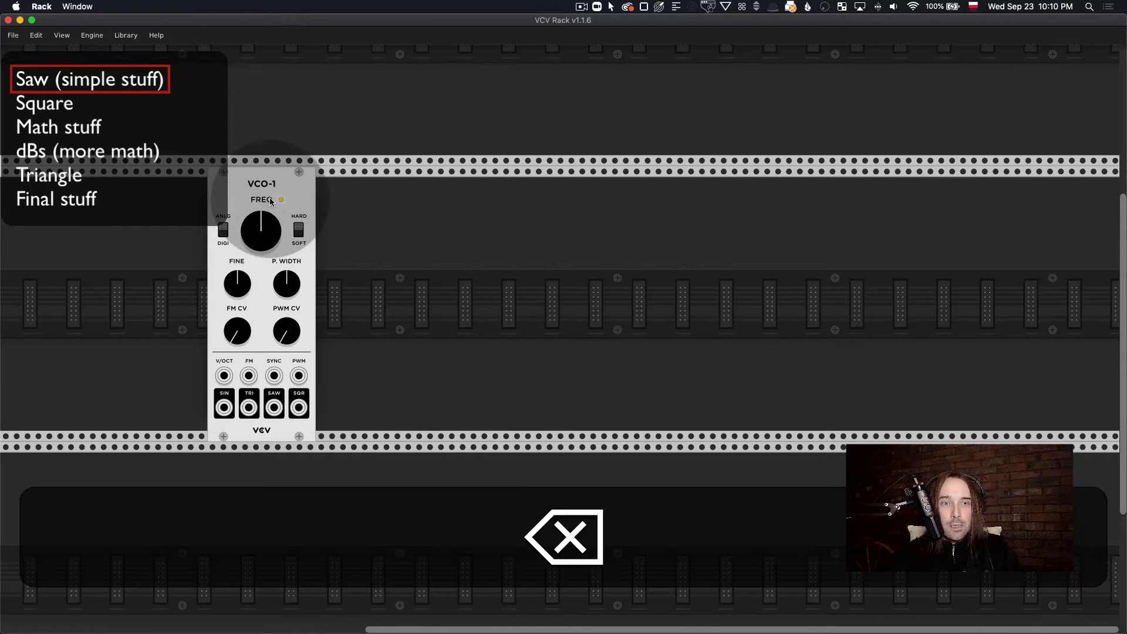
left_click_drag(254, 200, 221, 200)
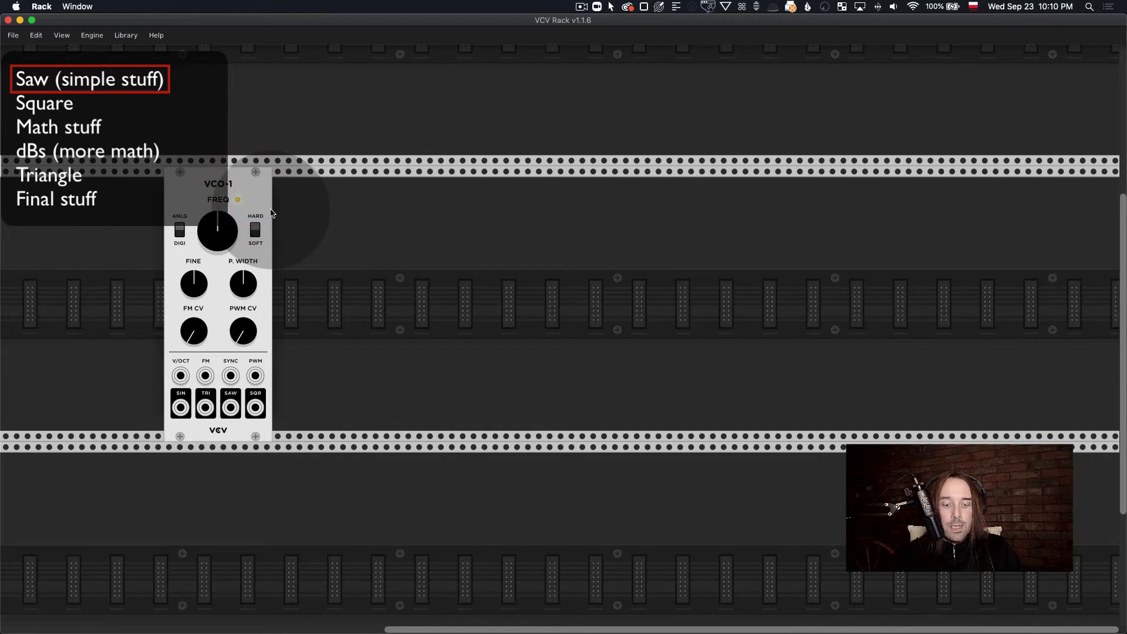
Step: Duplicate the VCO-1 three times and line up all four oscillators side by side in one row
key("super+d")
key("super+d")
key("super+d")
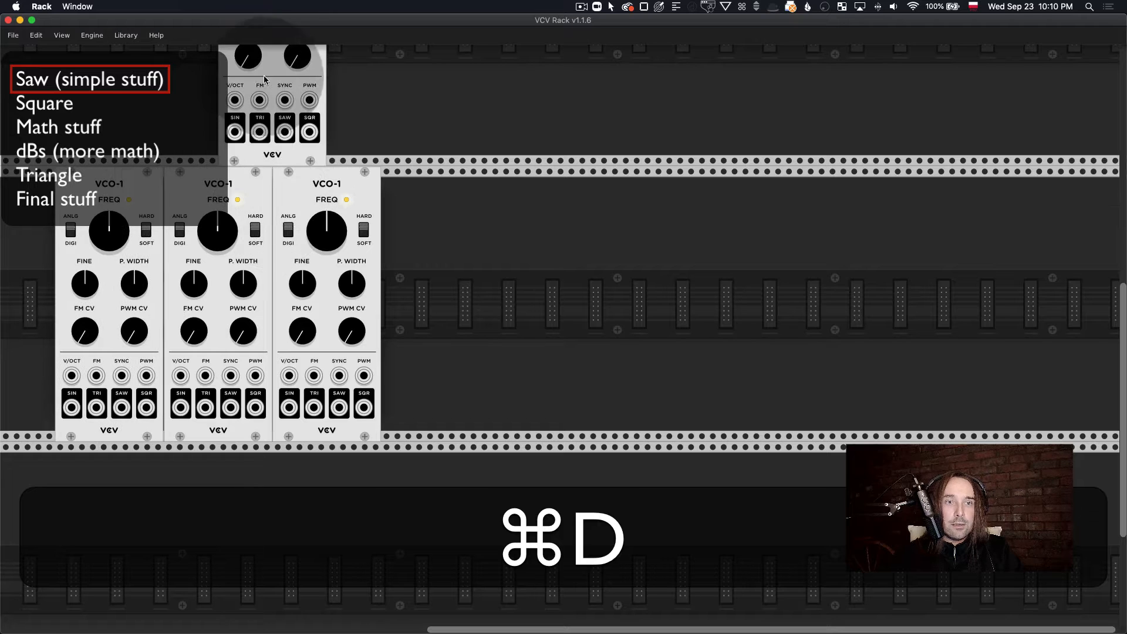
left_click_drag(265, 80, 406, 253)
left_click_drag(139, 213, 564, 253)
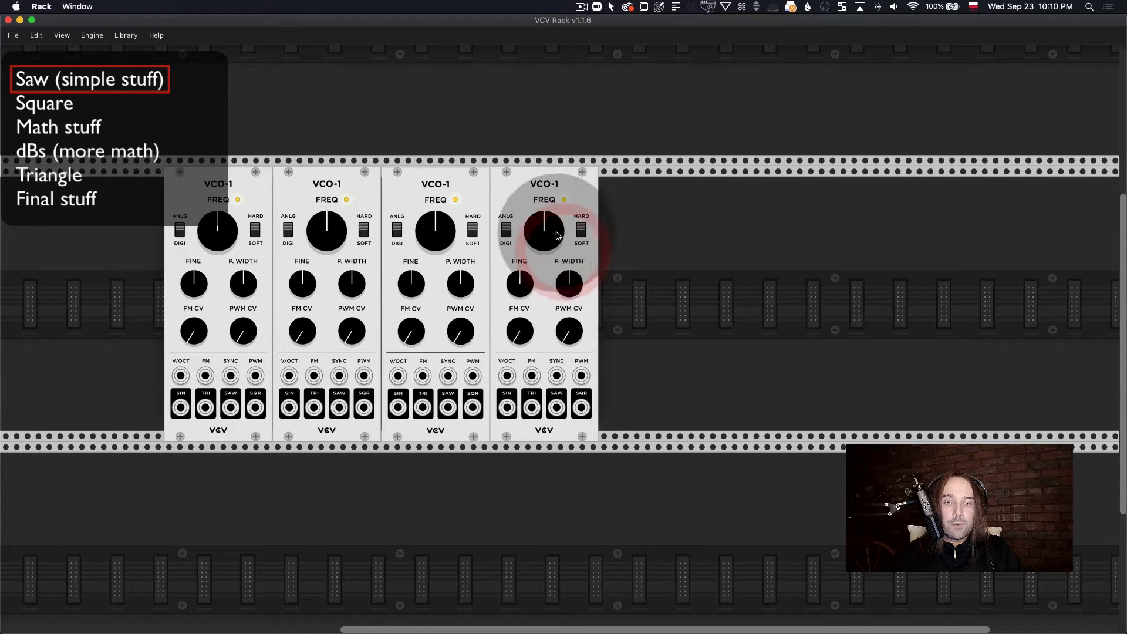
key("super")
left_click_drag(569, 203, 508, 201)
Step: Add a VCV Mixer module directly beside the last VCO-1 oscillator
right_click(591, 232)
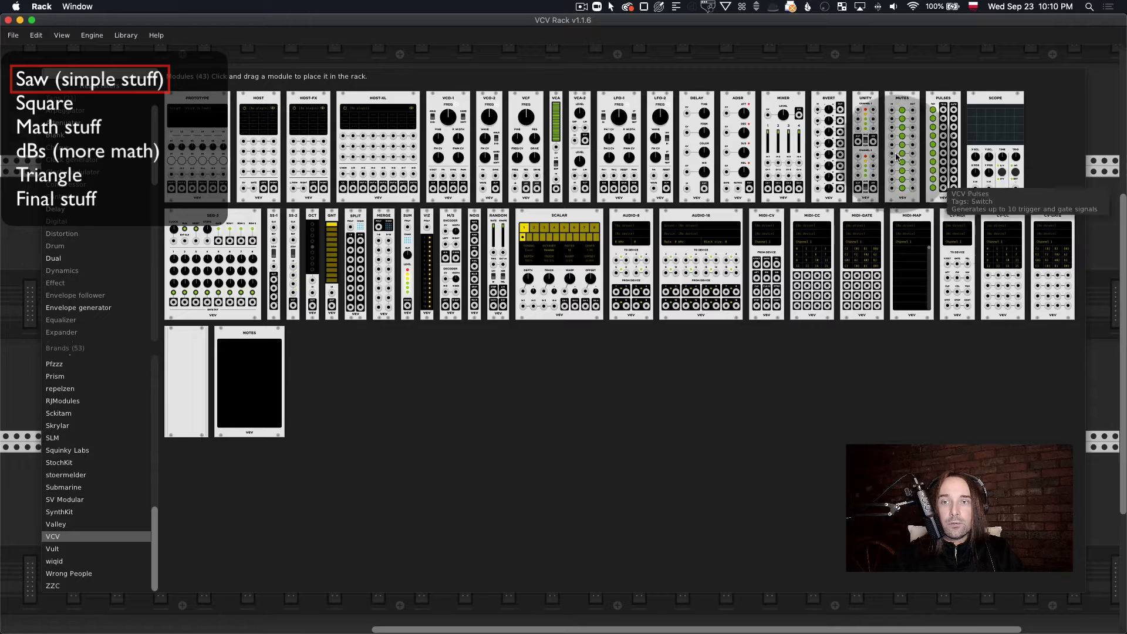
left_click(781, 114)
left_click(574, 201)
left_click(803, 210)
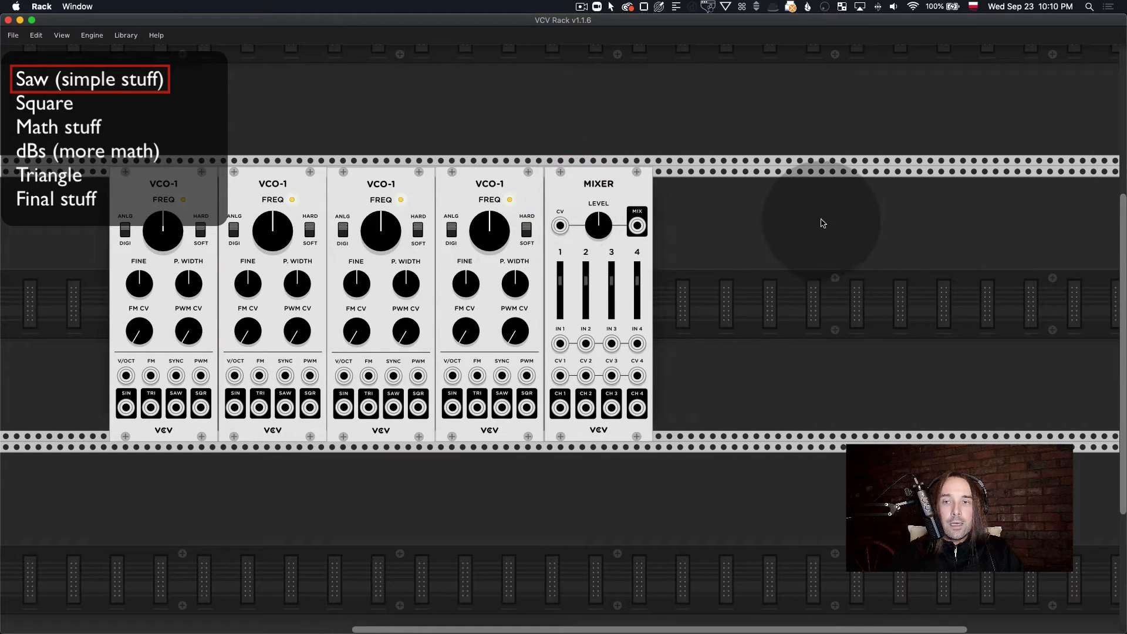
Step: Add a VCV Audio-8 module beside the Mixer and set its device to Telestream Audio Capture (1-2 out)
right_click(805, 211)
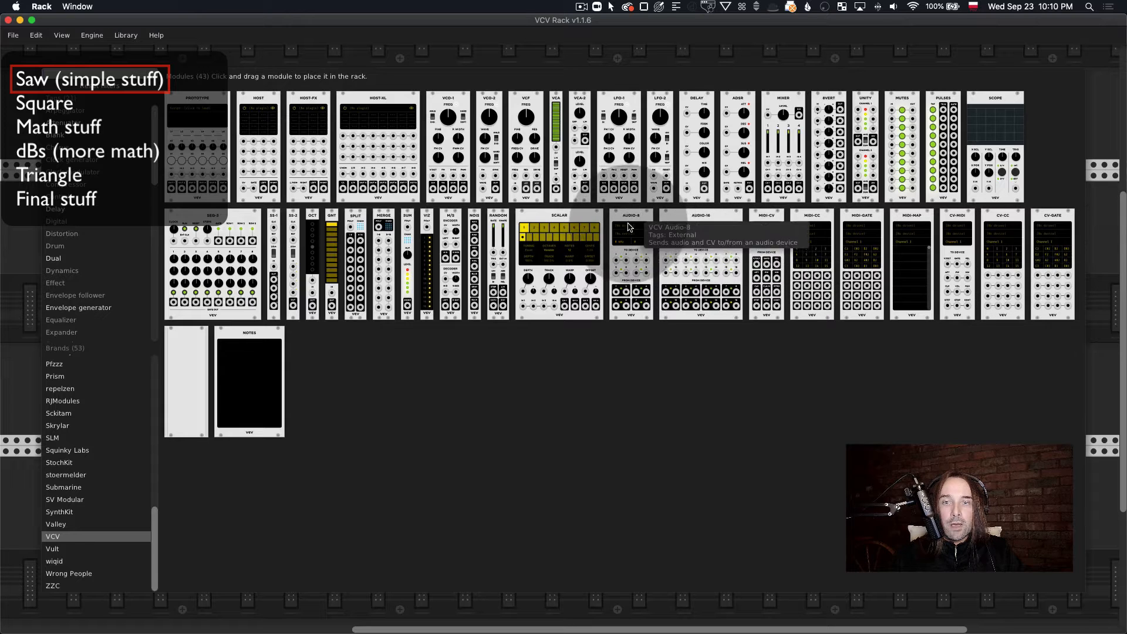
left_click(631, 229)
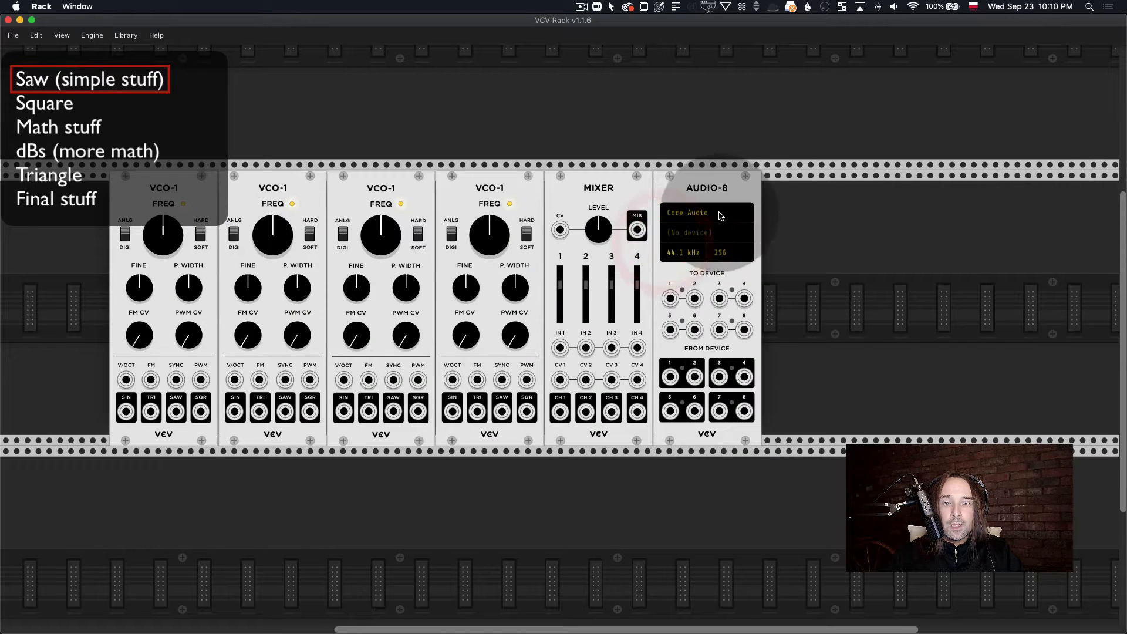
left_click(704, 234)
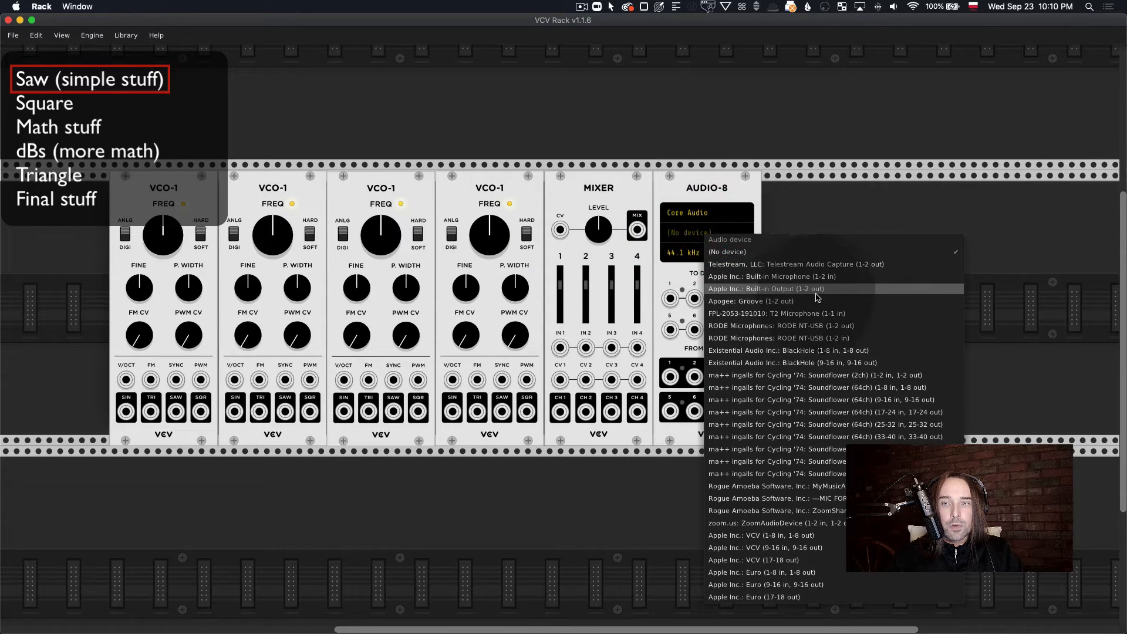
left_click(842, 265)
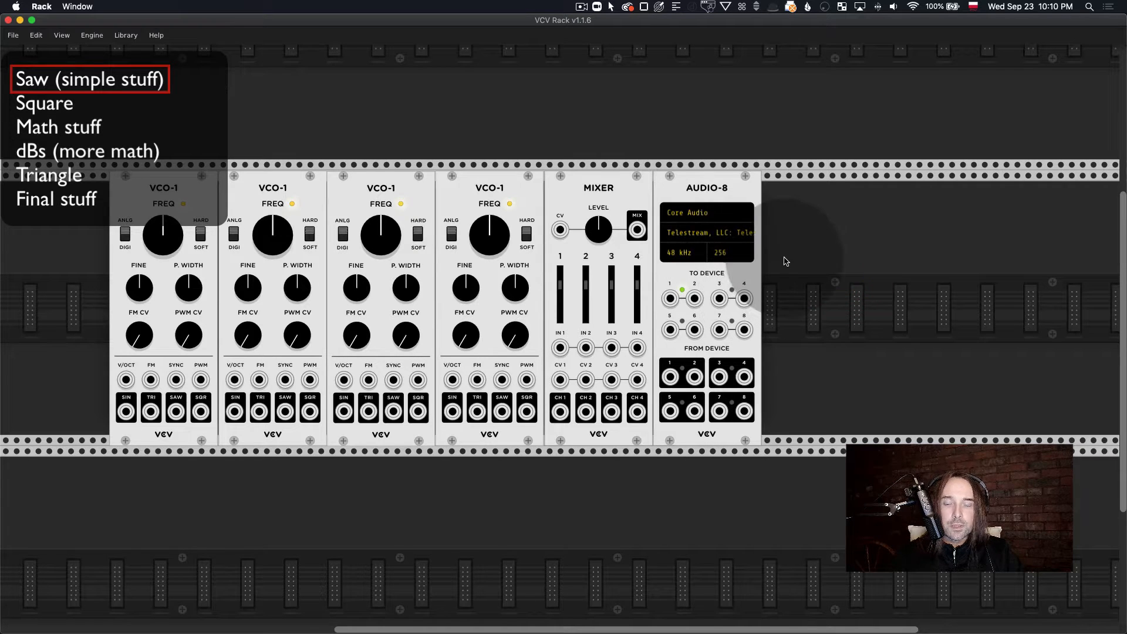
Step: Insert a VCV Scope module between the Mixer and Audio-8, closing the gap before Audio-8
right_click(871, 240)
left_click_drag(996, 138, 719, 204)
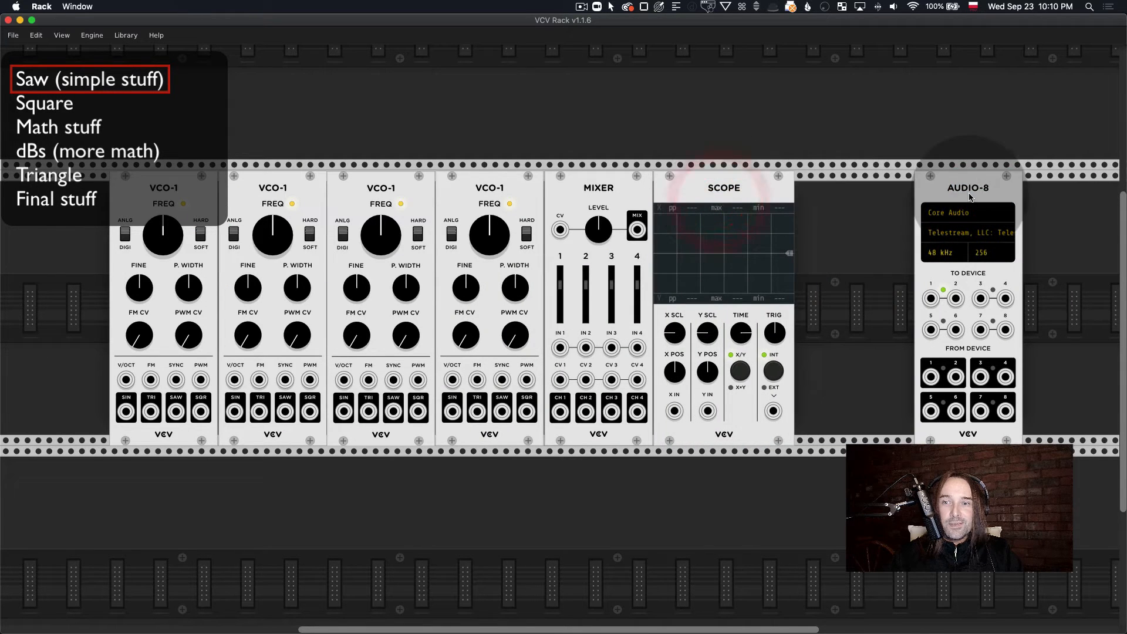
left_click_drag(988, 185, 840, 188)
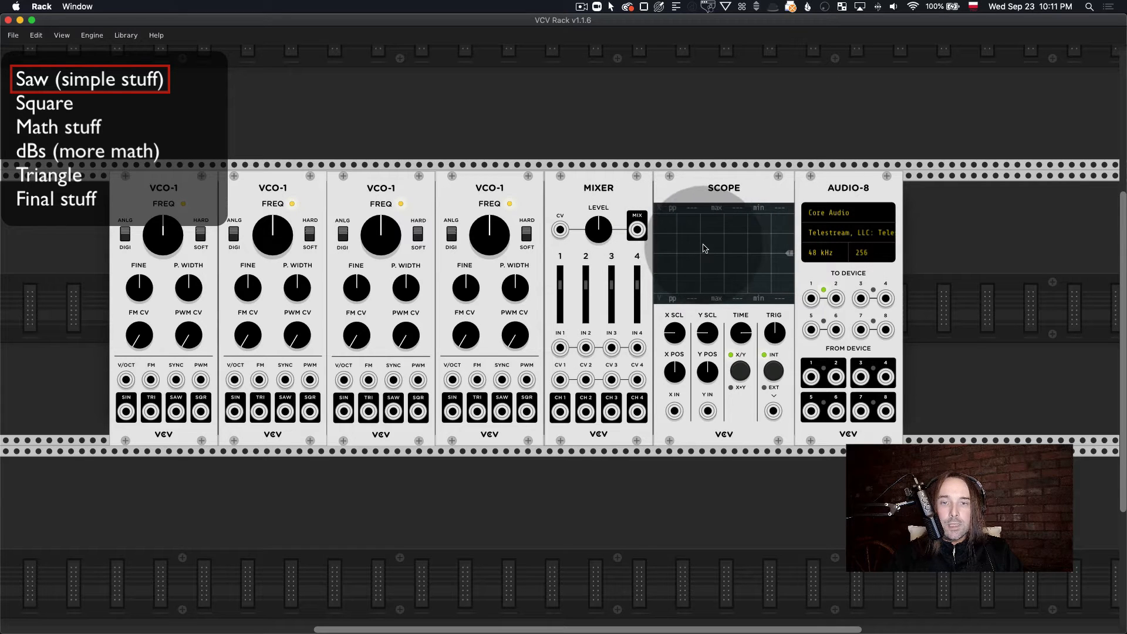
Step: Add the Bogaudio Analyzer-XL module and place it in the row above the Mixer, Scope and Audio-8
scroll(681, 205, "up", 2)
scroll(651, 161, "up", 2)
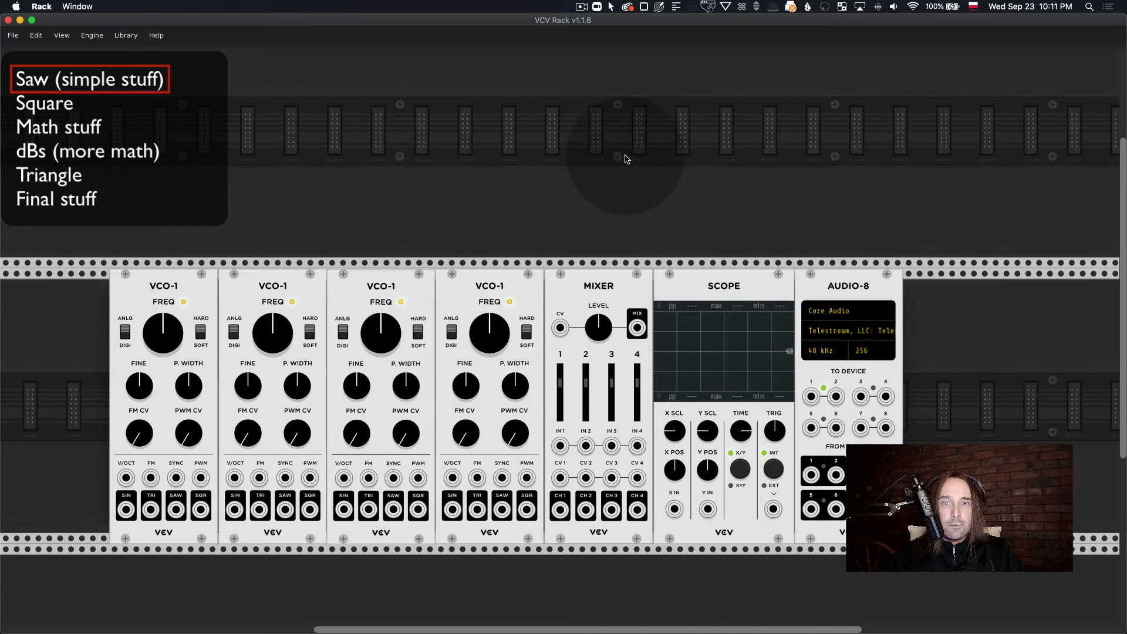
right_click(646, 161)
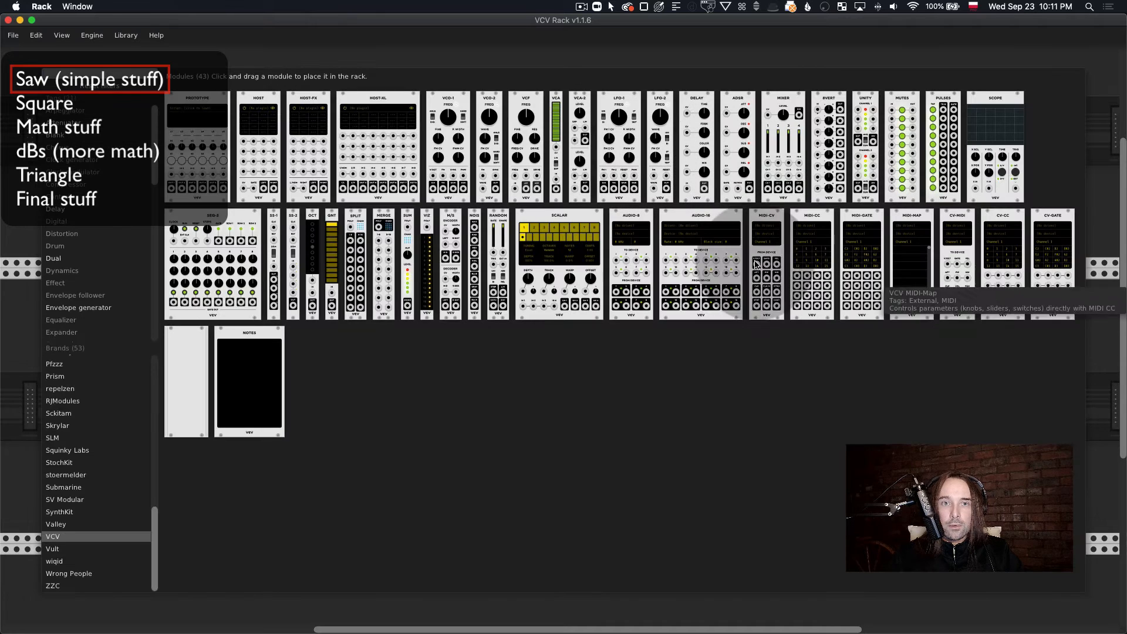
scroll(104, 390, "up", 10)
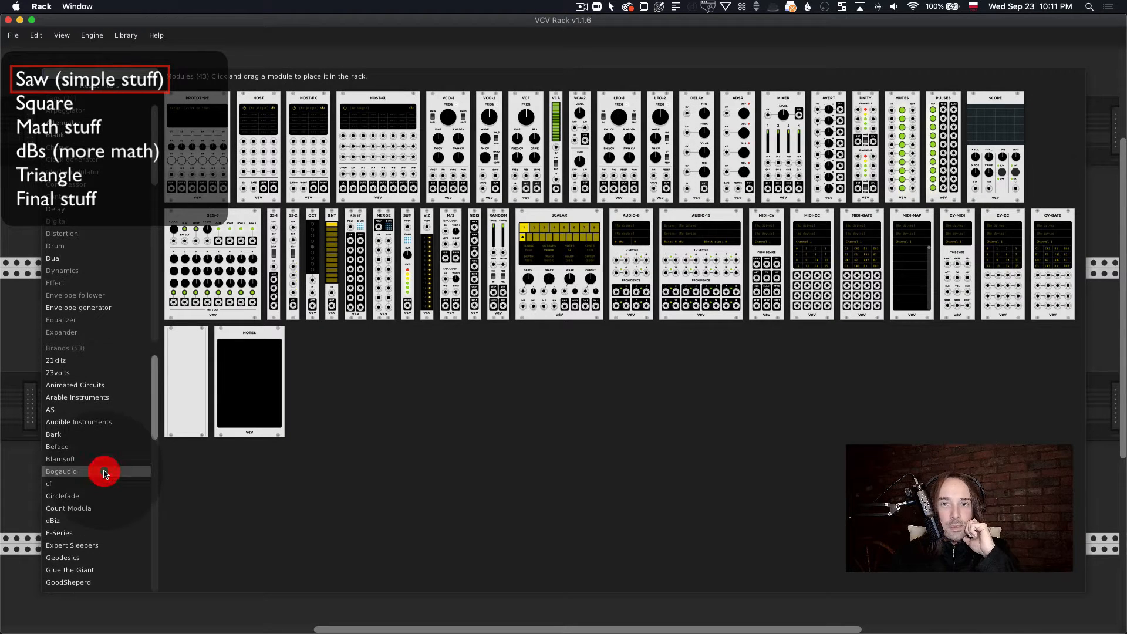
left_click(104, 473)
scroll(898, 428, "down", 3)
left_click(915, 389)
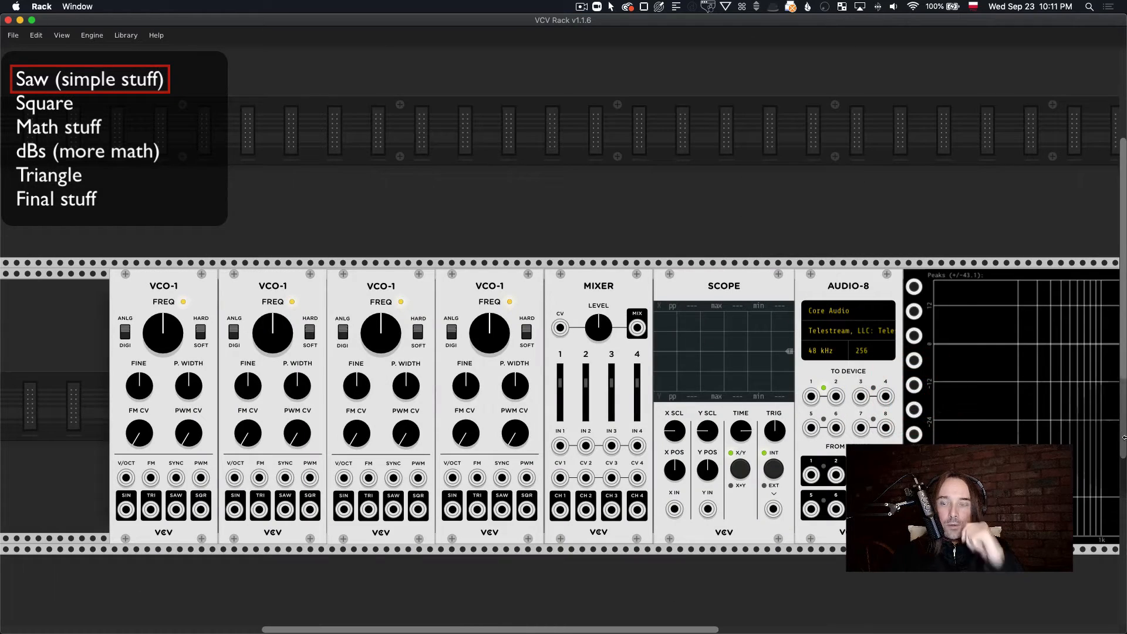
left_click_drag(1038, 413, 589, 148)
scroll(665, 211, "up", 2)
scroll(665, 210, "left", 1)
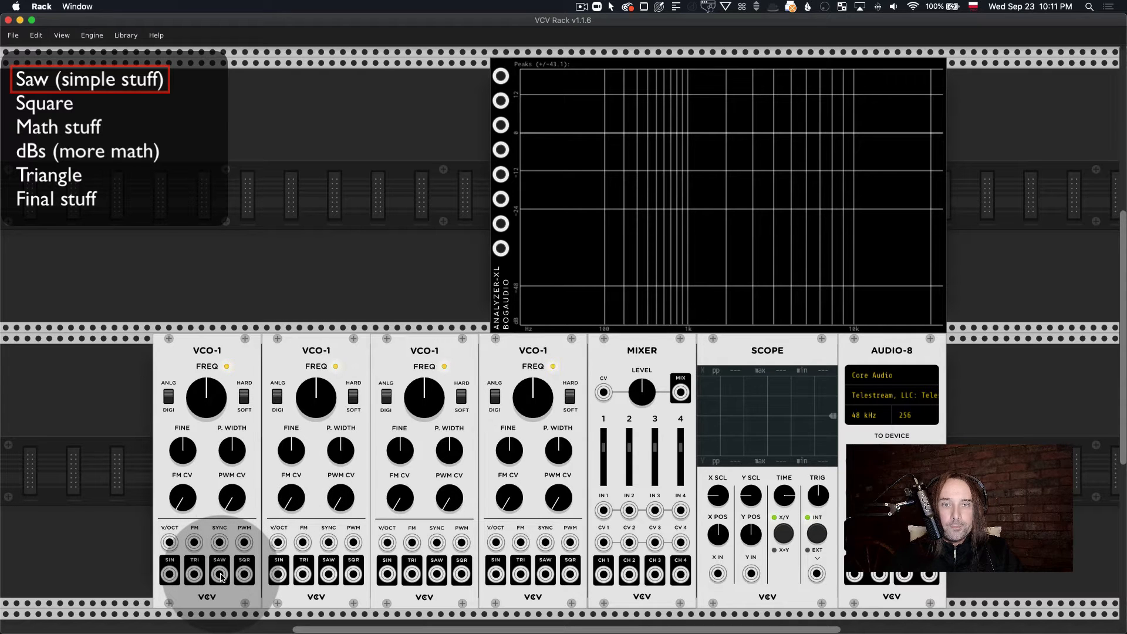
Step: Patch the first oscillator's SAW output into the first input of Analyzer-XL and set the analyzer's quality to Ultra
left_click_drag(222, 578, 501, 76)
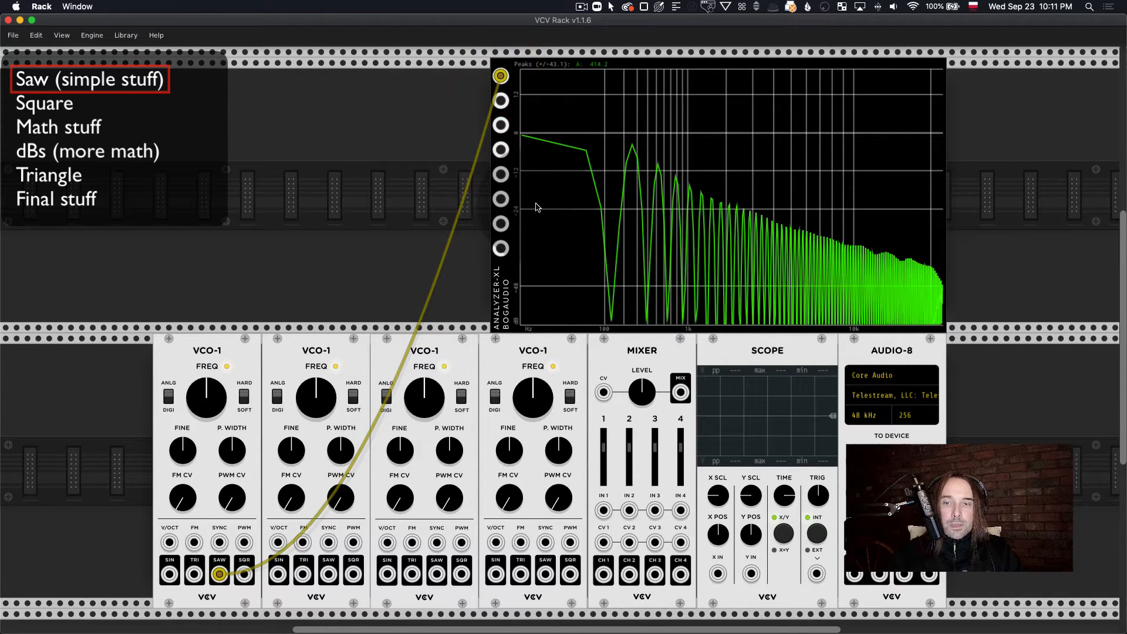
right_click(738, 157)
mouse_move(787, 321)
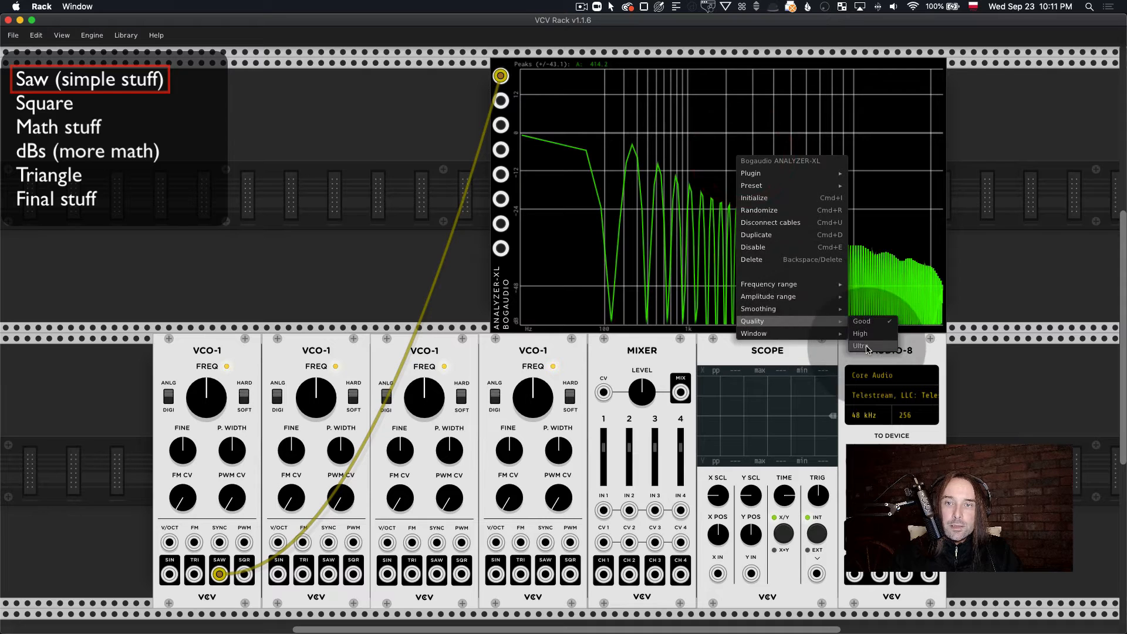
left_click(860, 346)
Step: Set the first oscillator to about 100 Hz and show its SAW output on the Scope's X input in digital mode
right_click(222, 404)
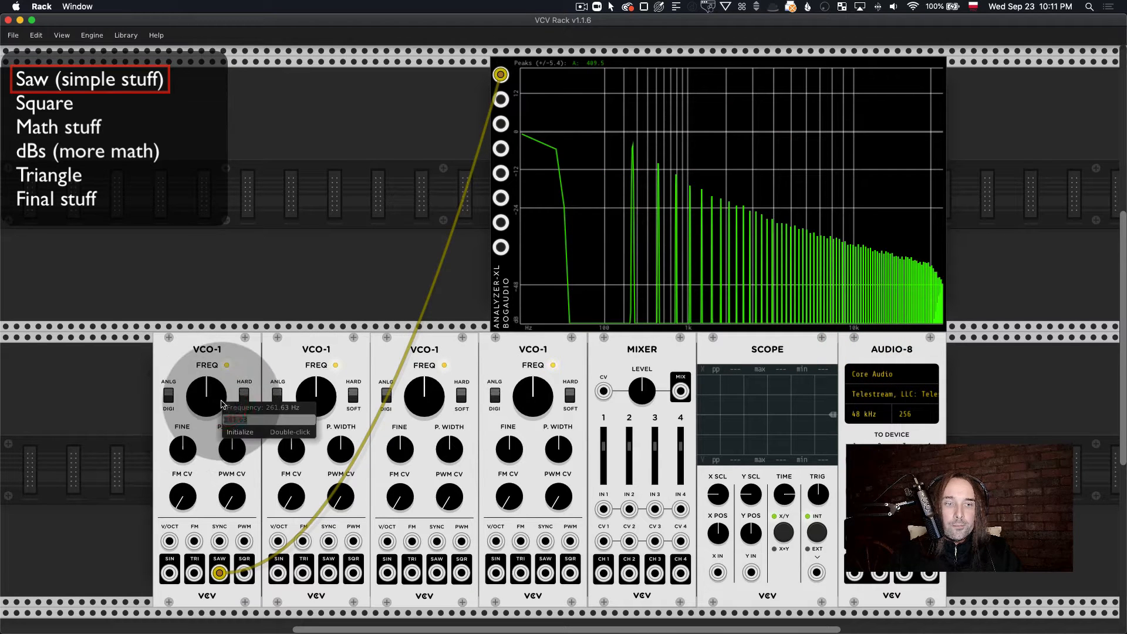
key("Return")
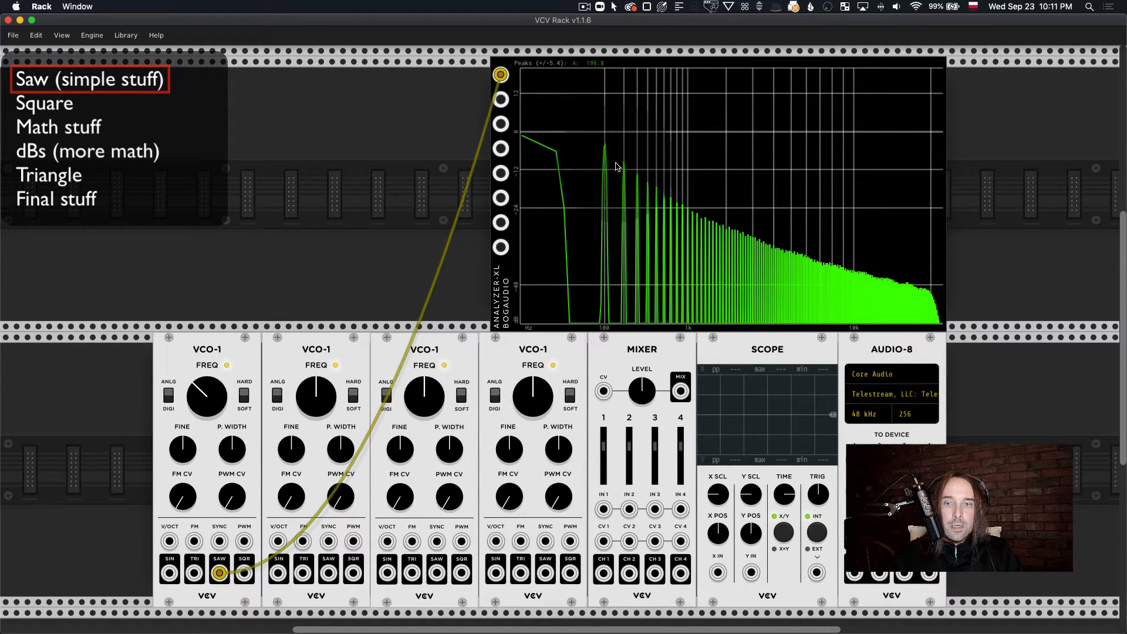
left_click_drag(717, 572, 219, 572)
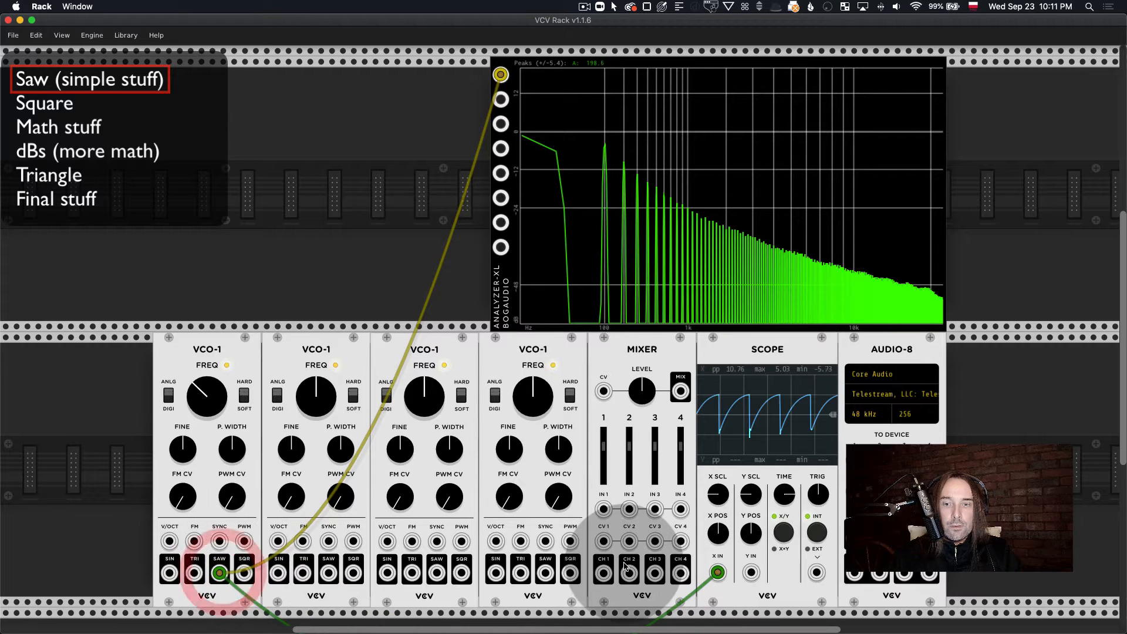
left_click(170, 400)
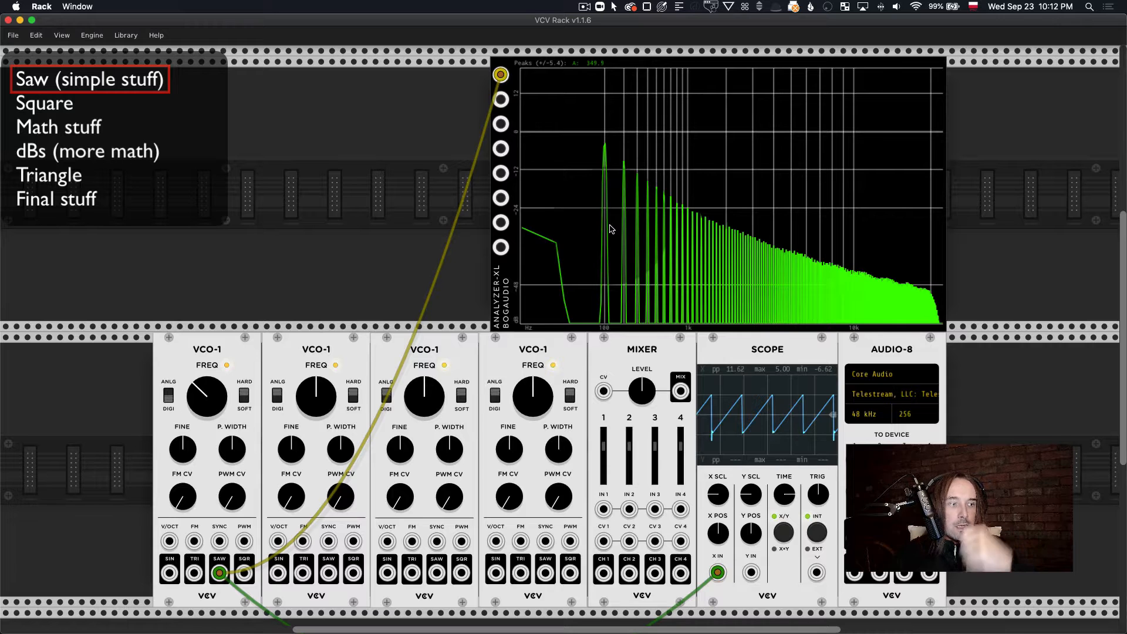
Step: Disconnect the first oscillator's SAW cables from the Scope and Analyzer-XL
left_click_drag(717, 572, 654, 541)
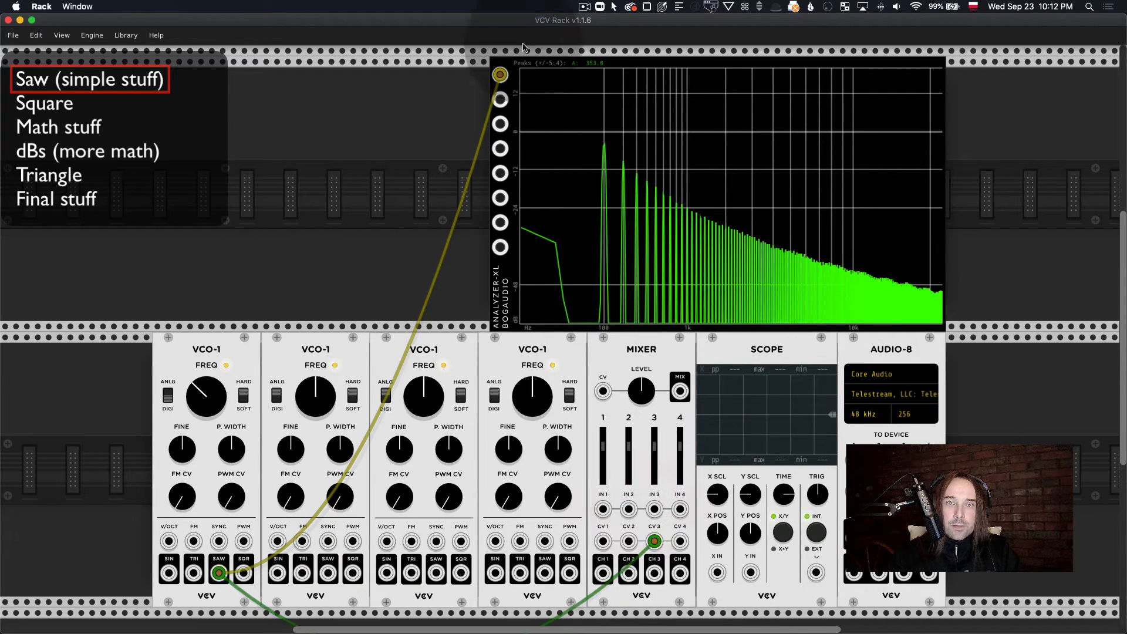
left_click_drag(500, 75, 420, 92)
scroll(420, 91, "down", 3)
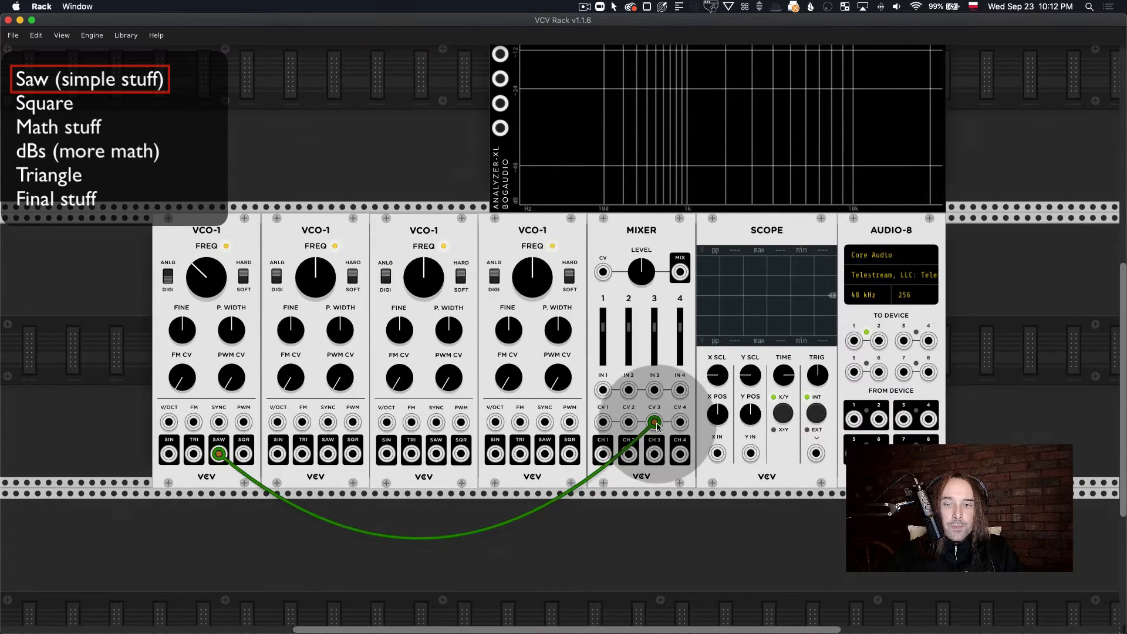
left_click_drag(655, 424, 377, 534)
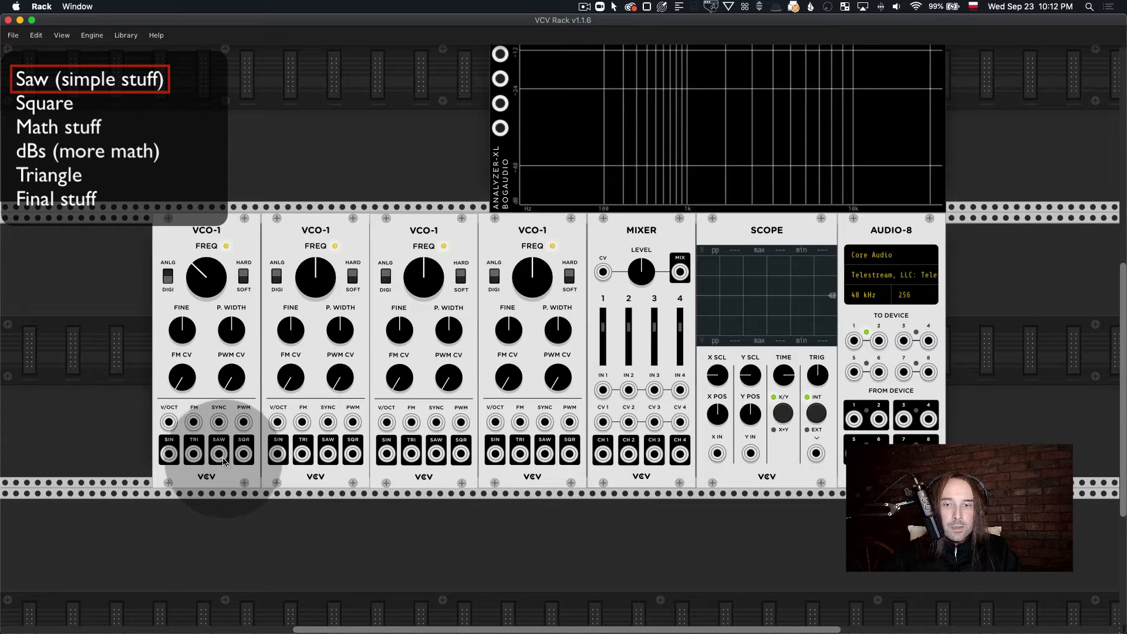
Step: Patch the SIN outputs of the four oscillators into Mixer inputs 1 to 4 in order
left_click_drag(169, 454, 277, 454)
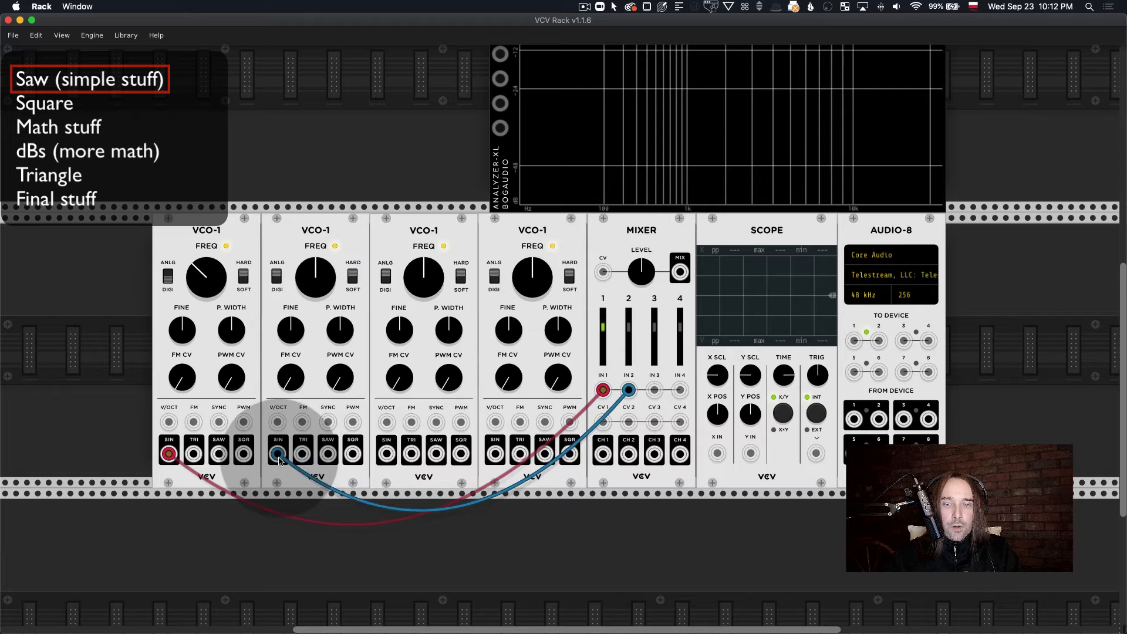
left_click_drag(655, 390, 386, 454)
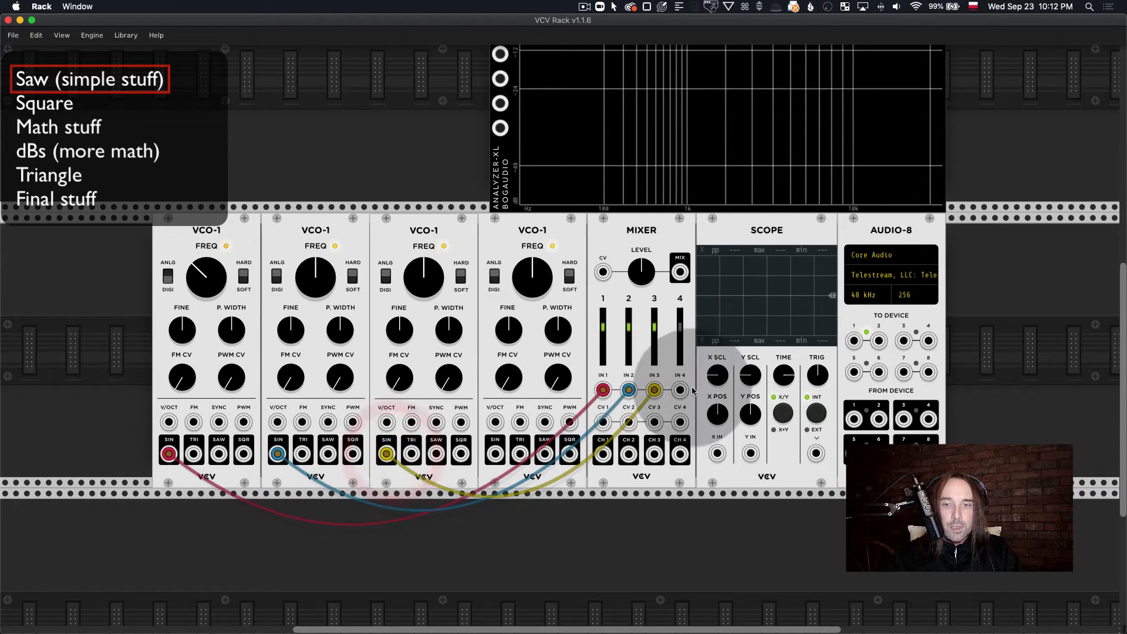
left_click_drag(680, 390, 495, 453)
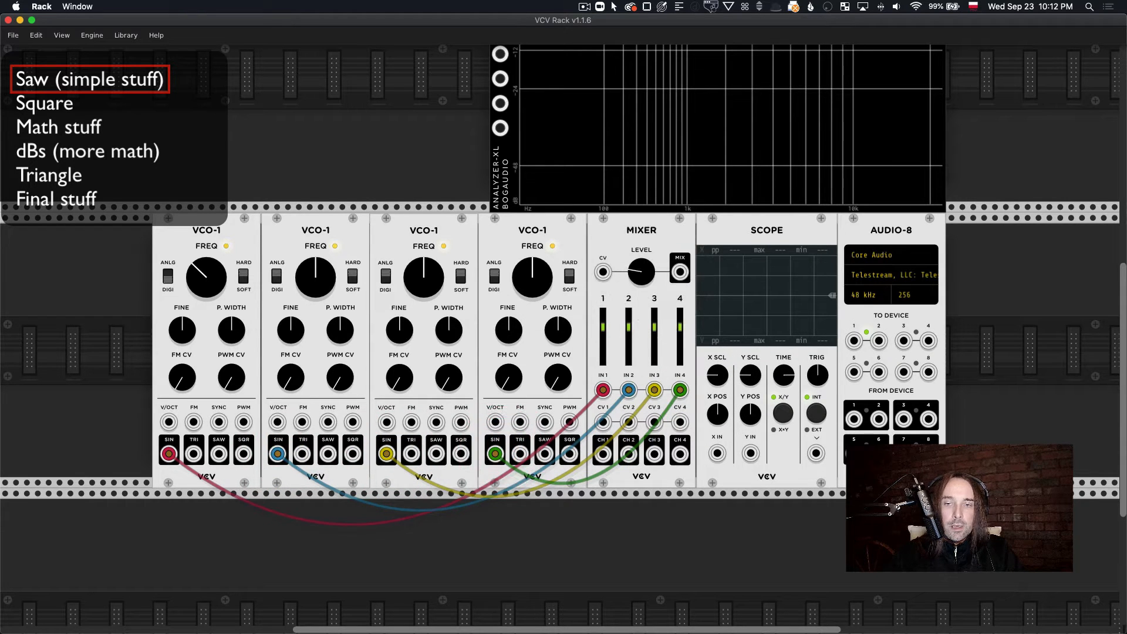
Step: Connect the Mixer's MIX output to the Scope's X input and adjust the overall mix level
scroll(646, 259, "up", 2)
left_click_drag(679, 309, 717, 496)
left_click_drag(642, 309, 642, 259)
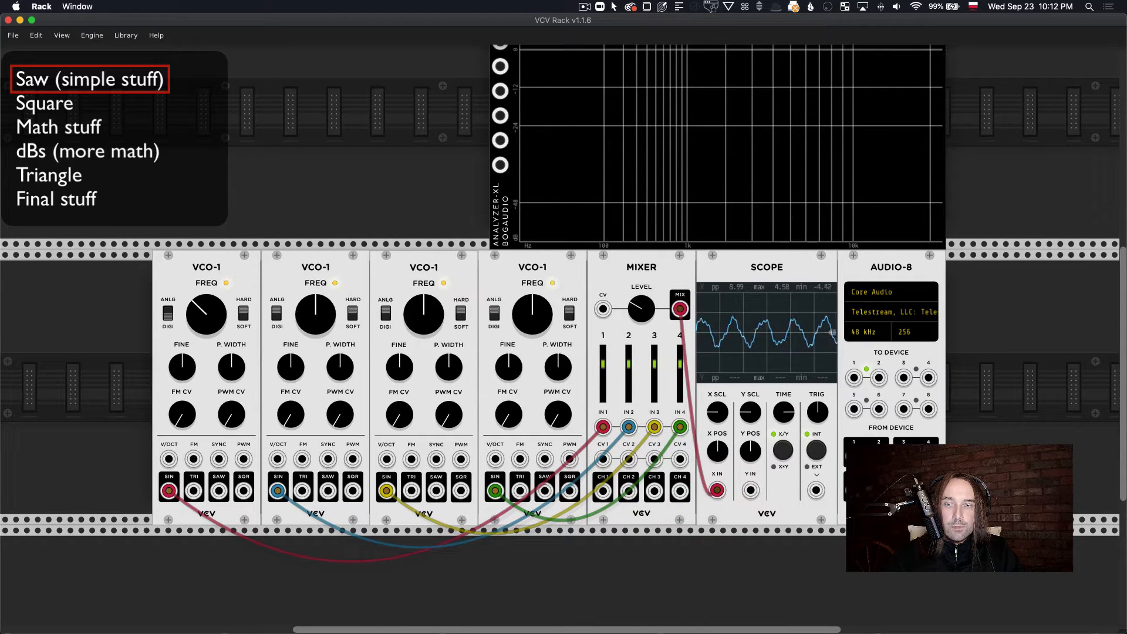
left_click_drag(646, 311, 646, 359)
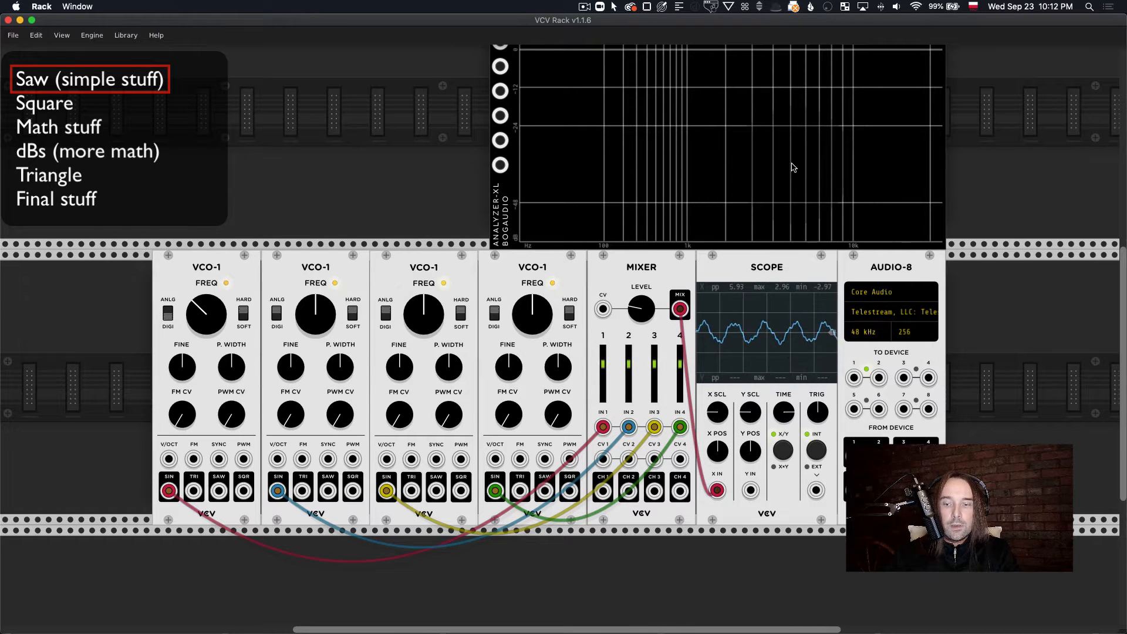
Step: Delete Analyzer-XL and patch the Mixer's MIX output, at a reduced level, into Audio-8 device inputs 1 and 2
key("BackSpace")
mouse_move(855, 376)
left_mouse_down()
mouse_move(834, 358)
mouse_move(680, 309)
mouse_move(650, 316)
mouse_move(650, 334)
left_mouse_up()
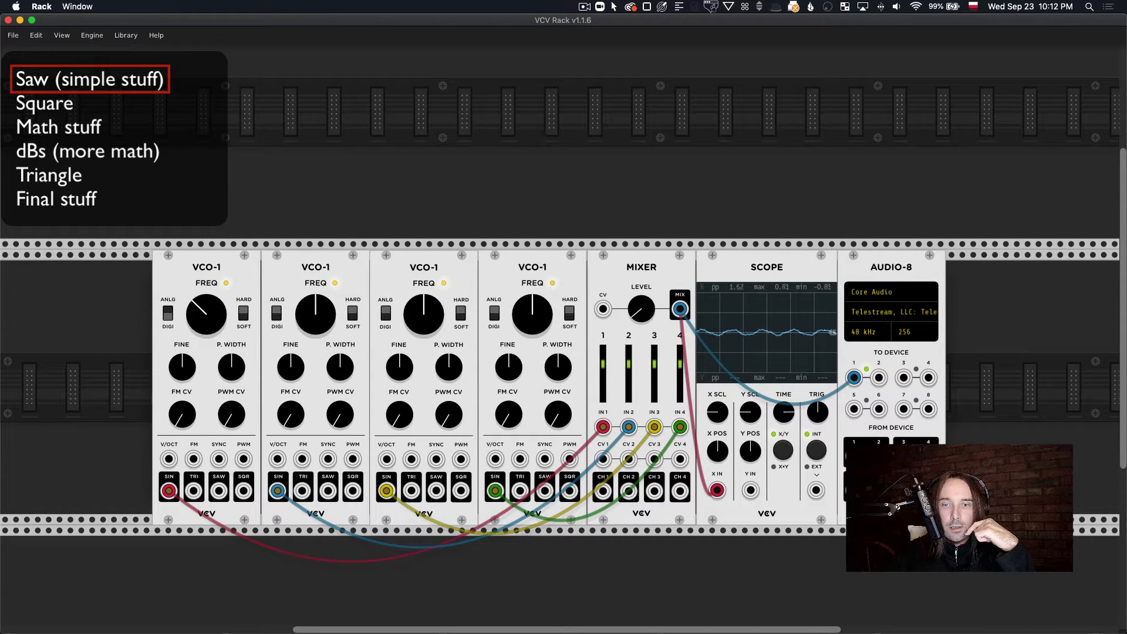
left_click_drag(879, 377, 680, 309)
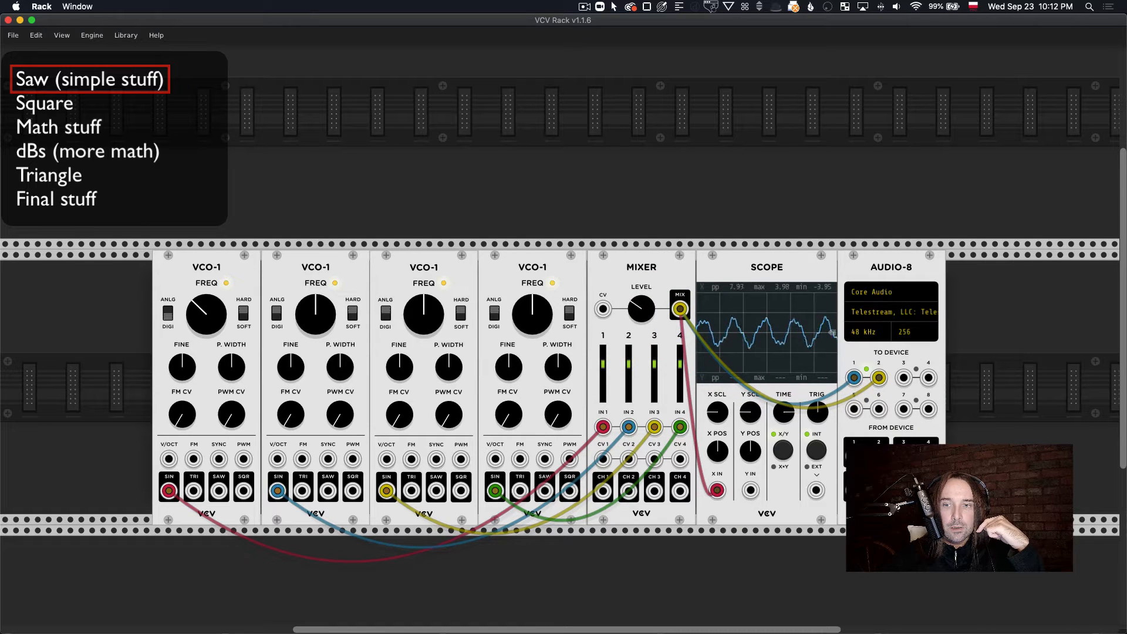
left_click_drag(644, 321, 644, 282)
Step: Tune the oscillators apart by raising the second one's frequency, lowering the third's slightly and raising the fourth's
left_click_drag(325, 321, 325, 235)
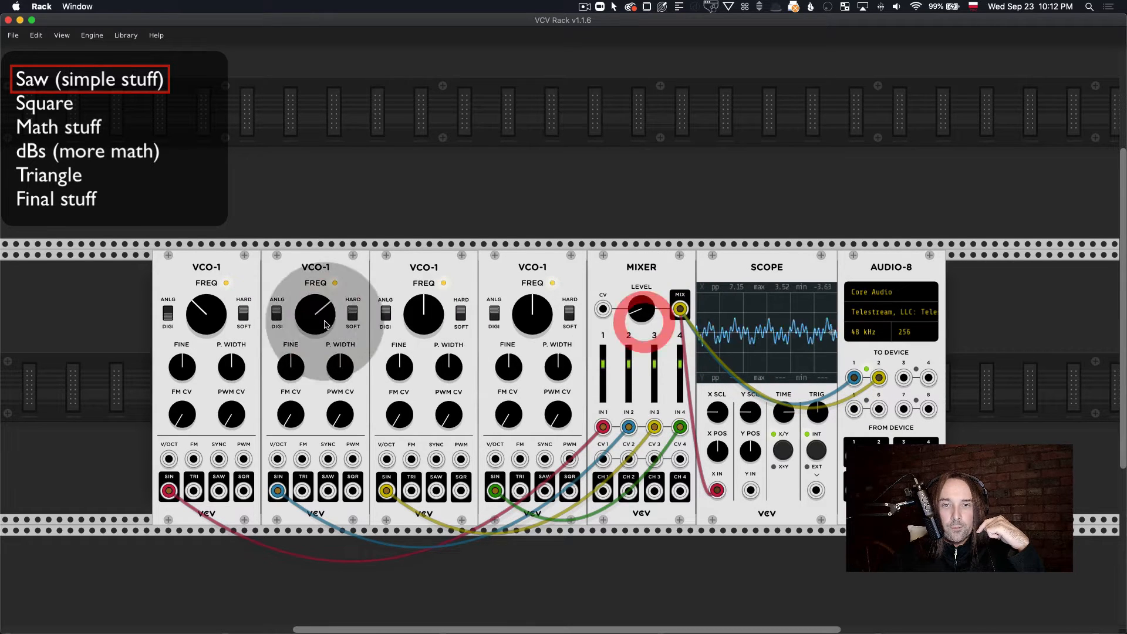
left_click_drag(418, 318, 418, 341)
left_click_drag(525, 315, 525, 279)
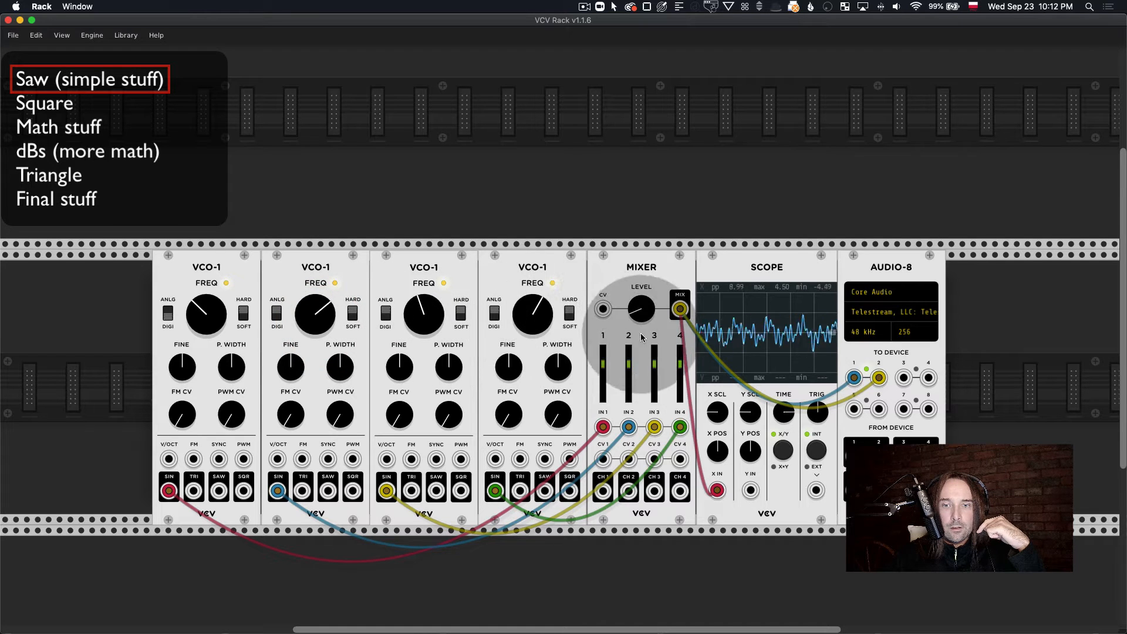
Step: Raise the third oscillator's frequency, lower the second's and fourth's, and reduce the Mixer's overall level
left_click_drag(640, 305, 641, 296)
left_click_drag(420, 326, 420, 237)
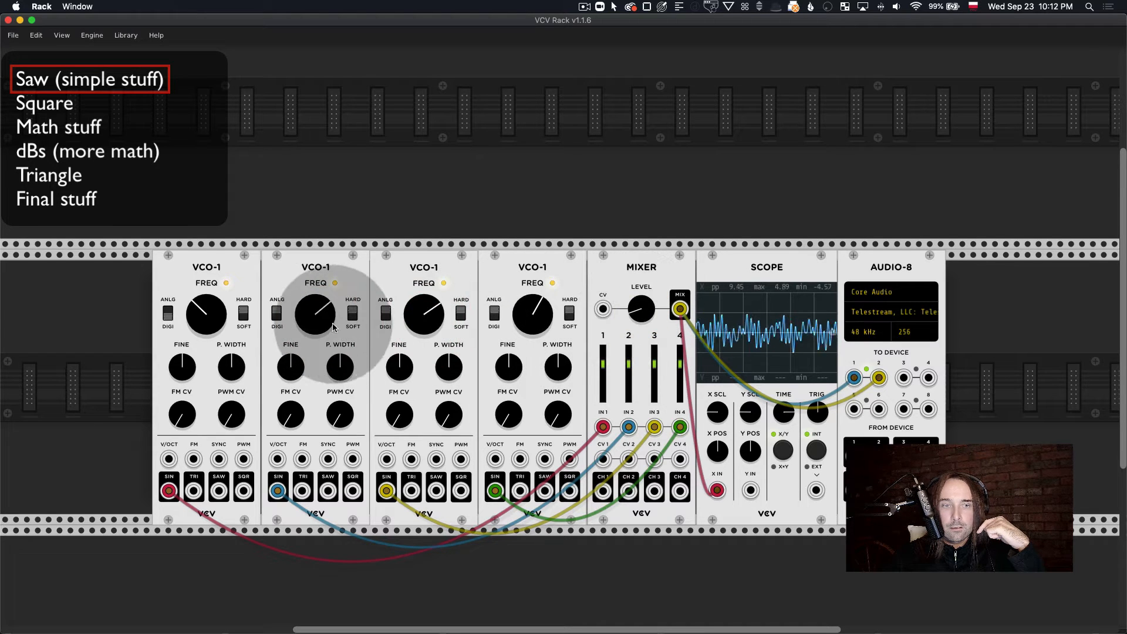
left_click_drag(312, 324, 313, 341)
left_click_drag(522, 334, 523, 365)
left_click_drag(645, 310, 645, 329)
Step: Add the Bogaudio Analyzer-XL module and place it in the row above the oscillators
scroll(643, 311, "up", 2)
right_click(654, 208)
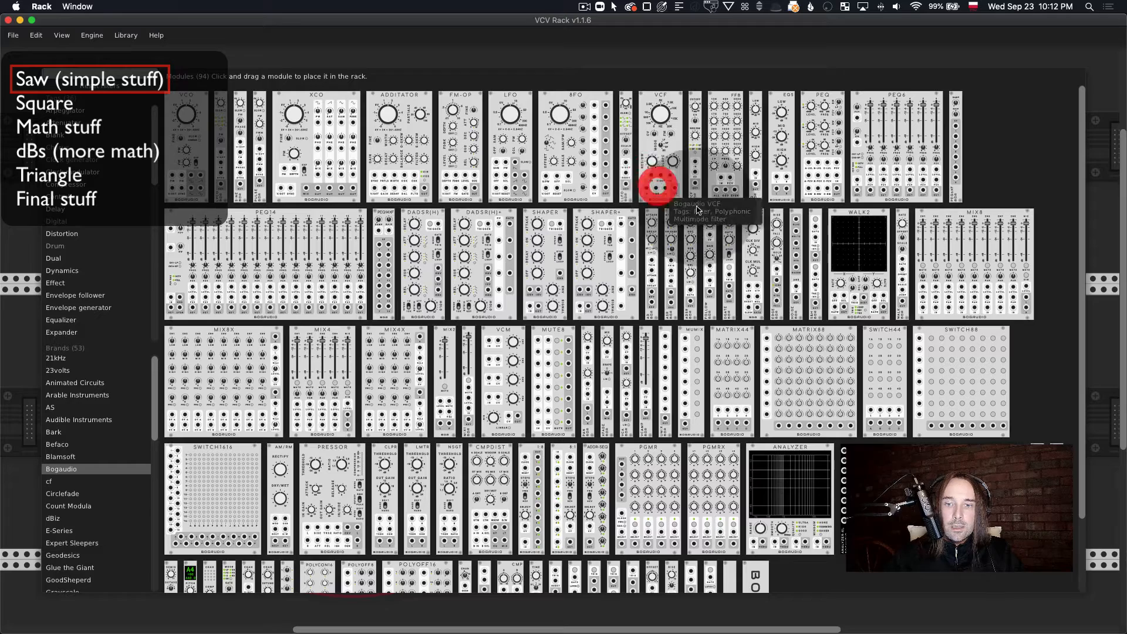
left_click(791, 263)
left_click_drag(850, 616, 599, 72)
Step: Patch the Mixer's MIX output into Analyzer-XL's first input and raise the analyzer's quality for finer frequency resolution
scroll(367, 346, "up", 2)
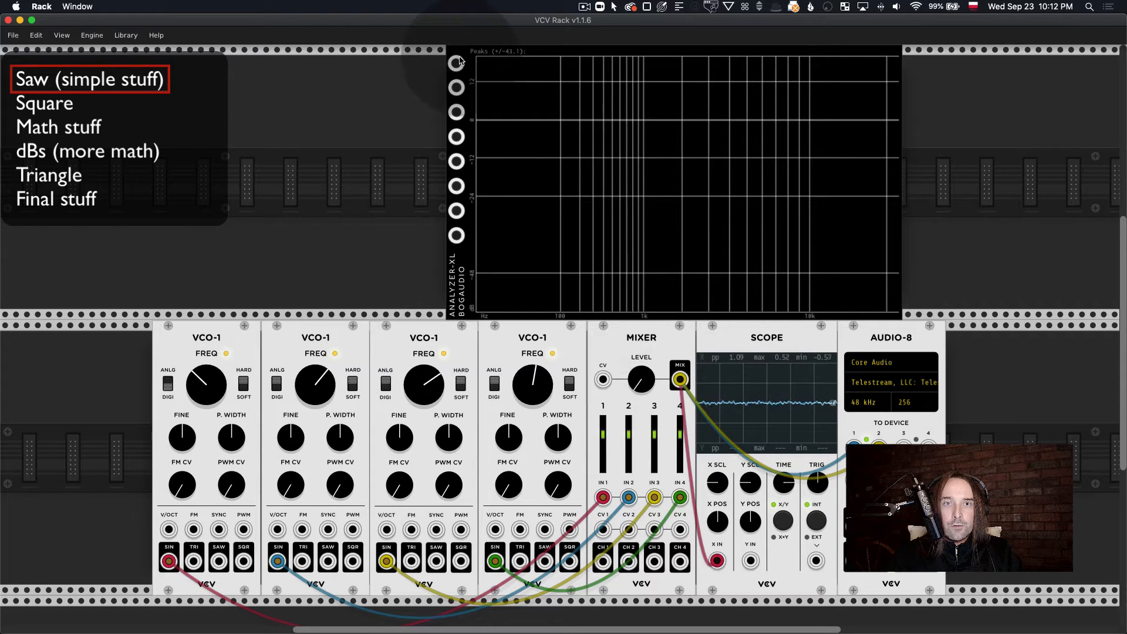
left_click_drag(456, 63, 681, 385)
right_click(665, 152)
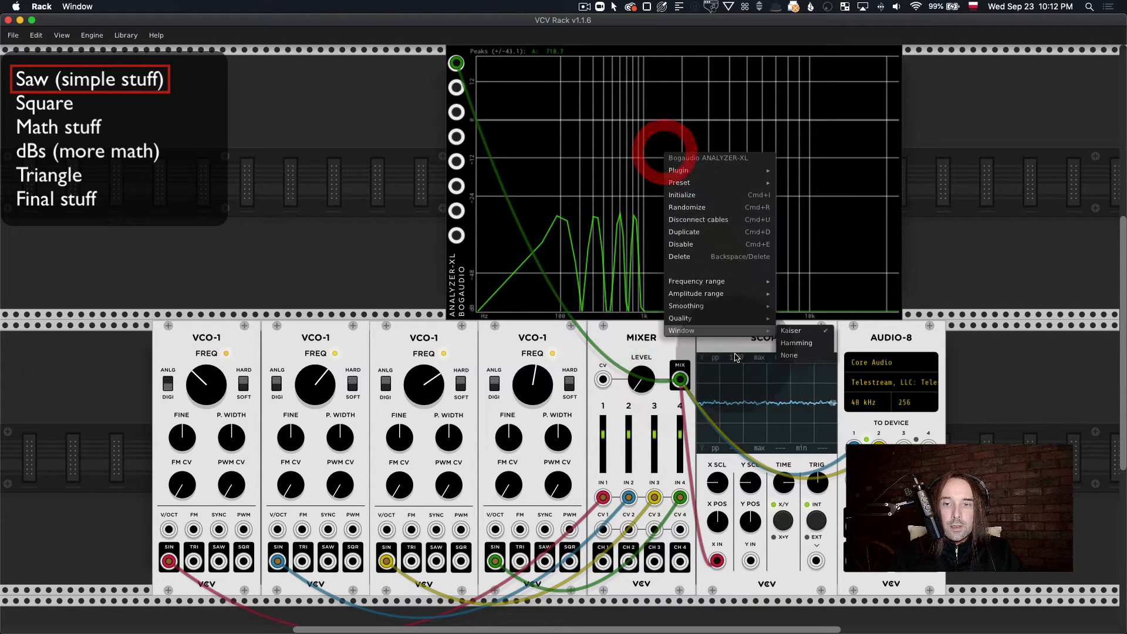
left_click(798, 343)
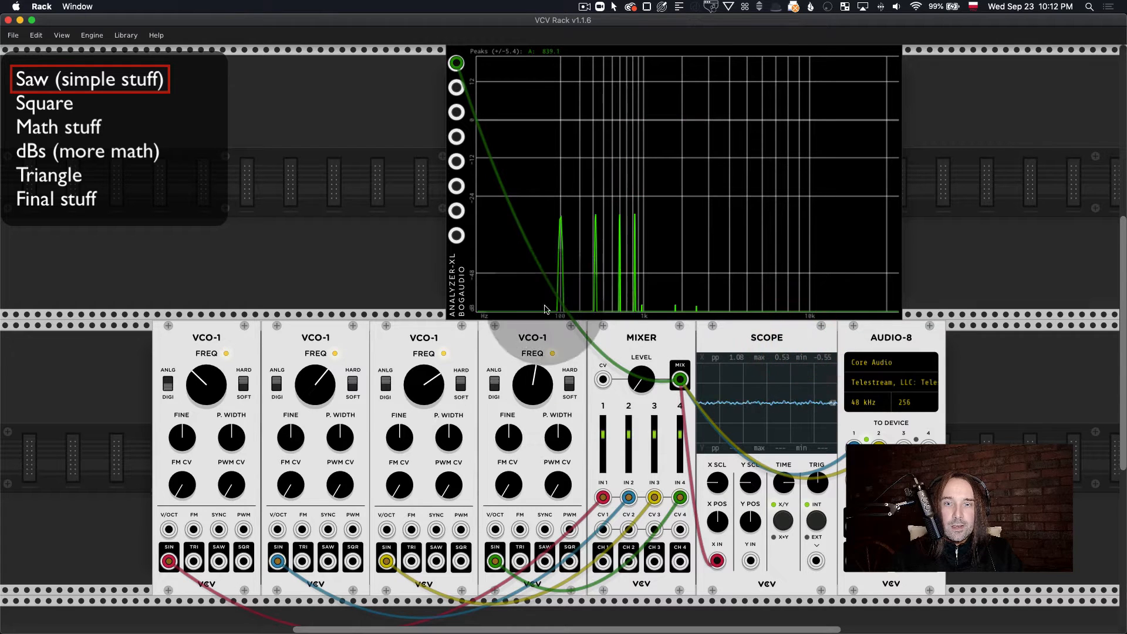
Step: Switch the second, third and fourth oscillators from analog to digital mode
left_click(276, 391)
left_click(386, 390)
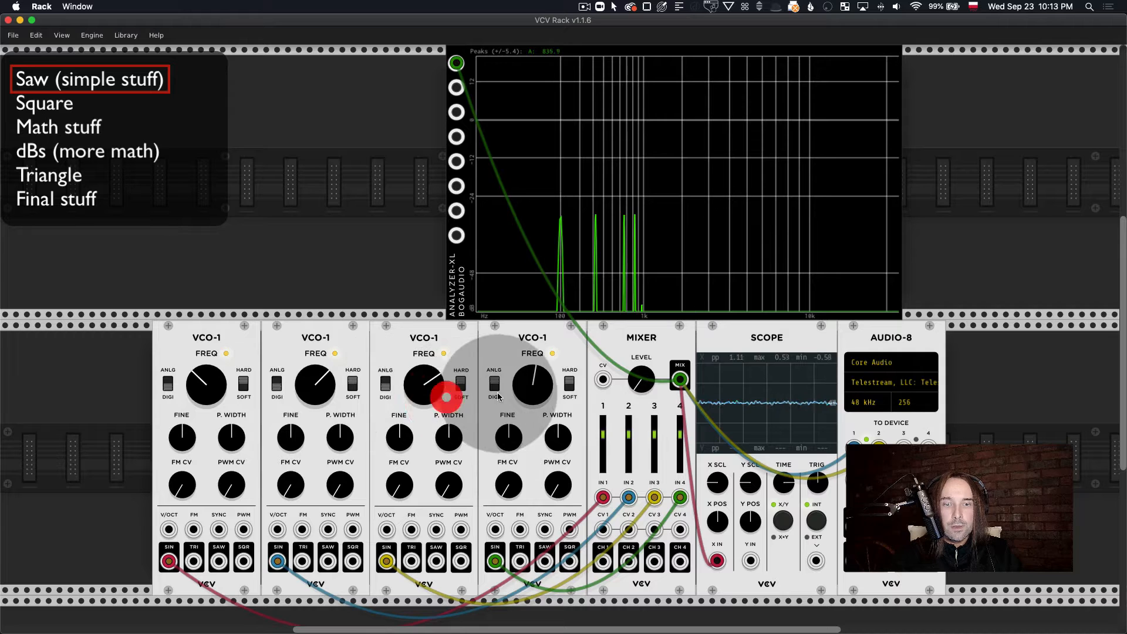
left_click(496, 391)
Step: Spread the oscillators apart by raising the fourth's frequency, lowering the third's and raising the second's
left_click_drag(533, 382, 525, 334)
left_click_drag(435, 386, 435, 435)
mouse_move(317, 405)
left_mouse_down()
mouse_move(317, 394)
mouse_move(329, 405)
left_mouse_up()
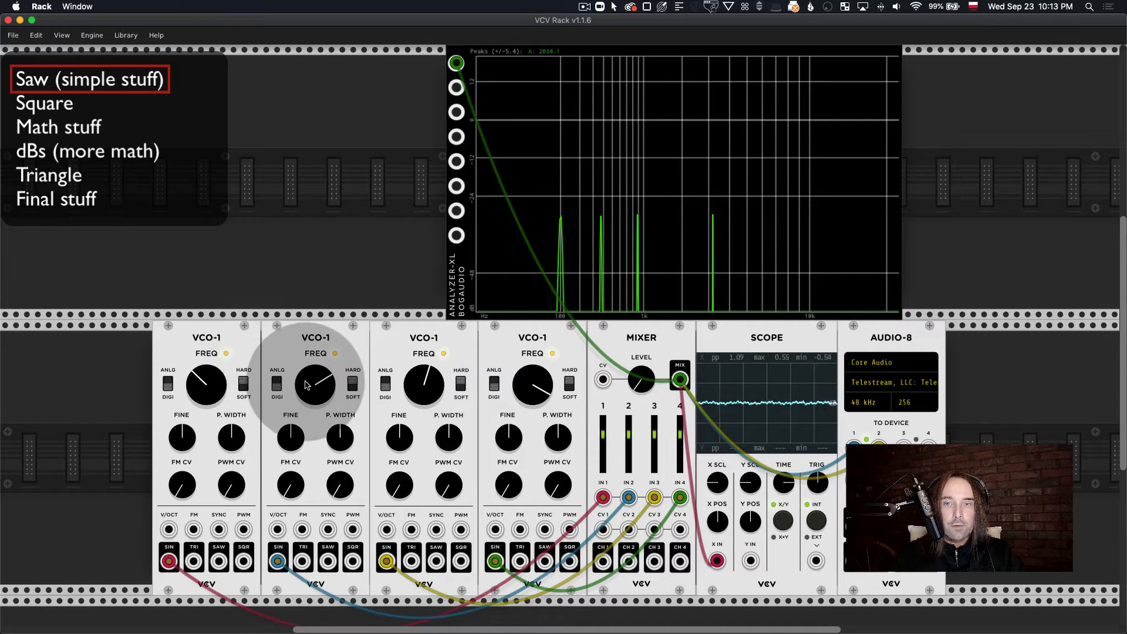
Step: Turn the Mixer's overall level down to zero and set the first oscillator's frequency to 100 Hz
scroll(307, 382, "down", 1)
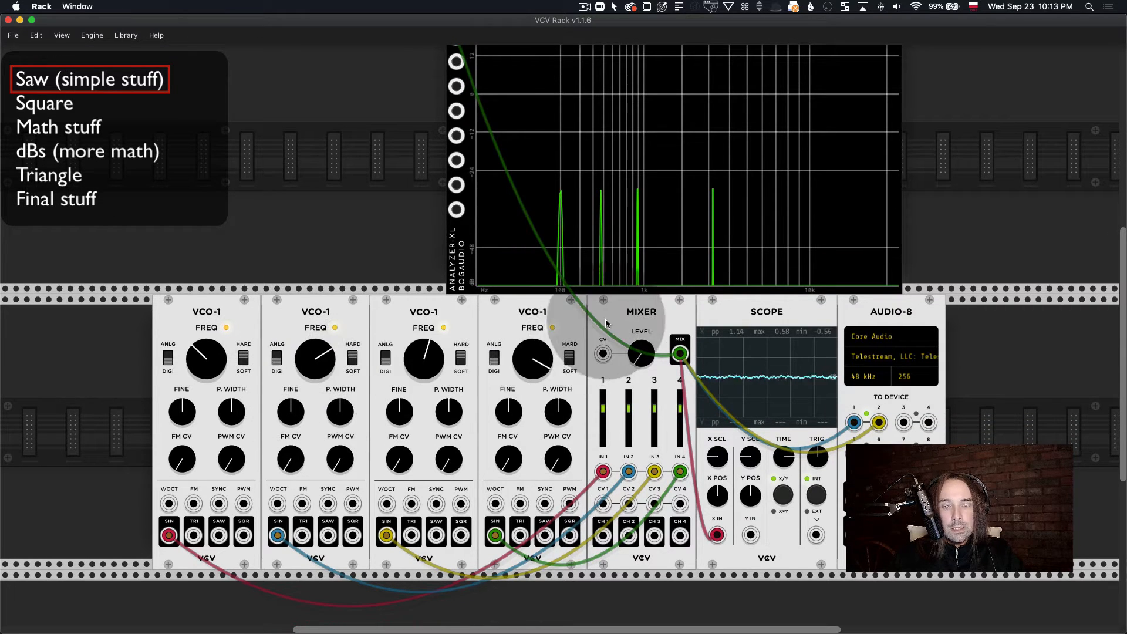
left_click_drag(642, 355, 642, 366)
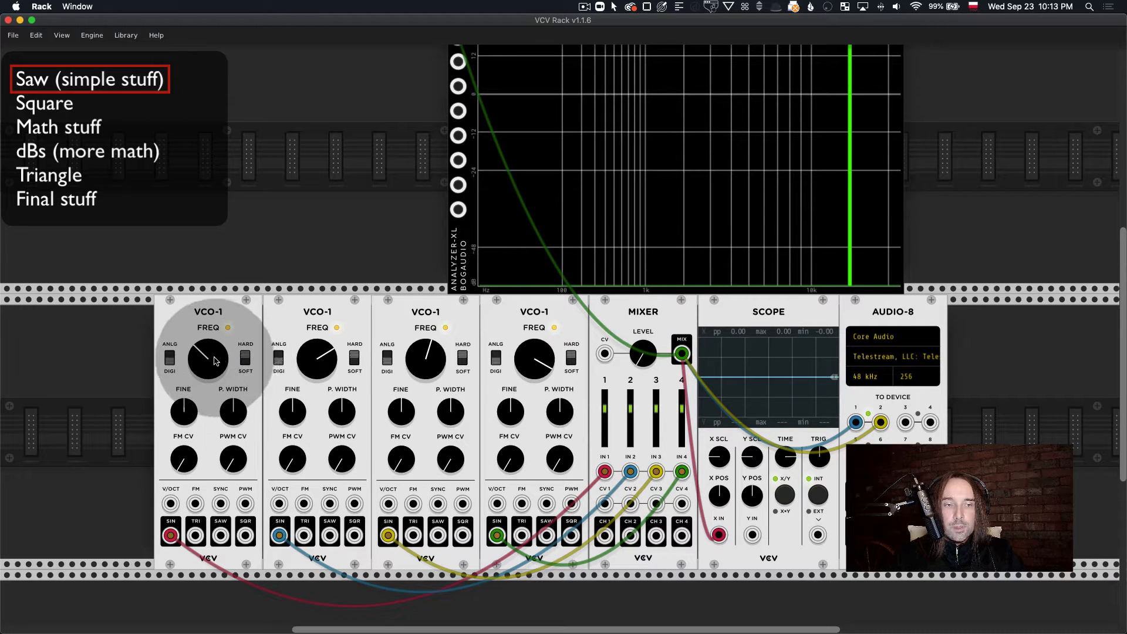
right_click(219, 362)
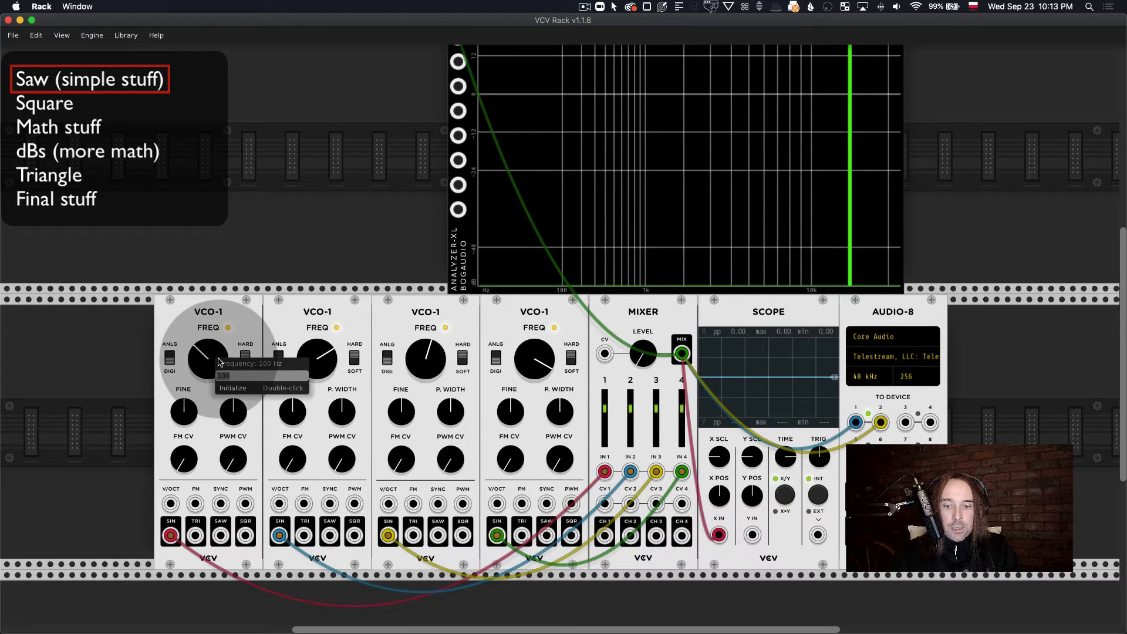
type("100")
key("Return")
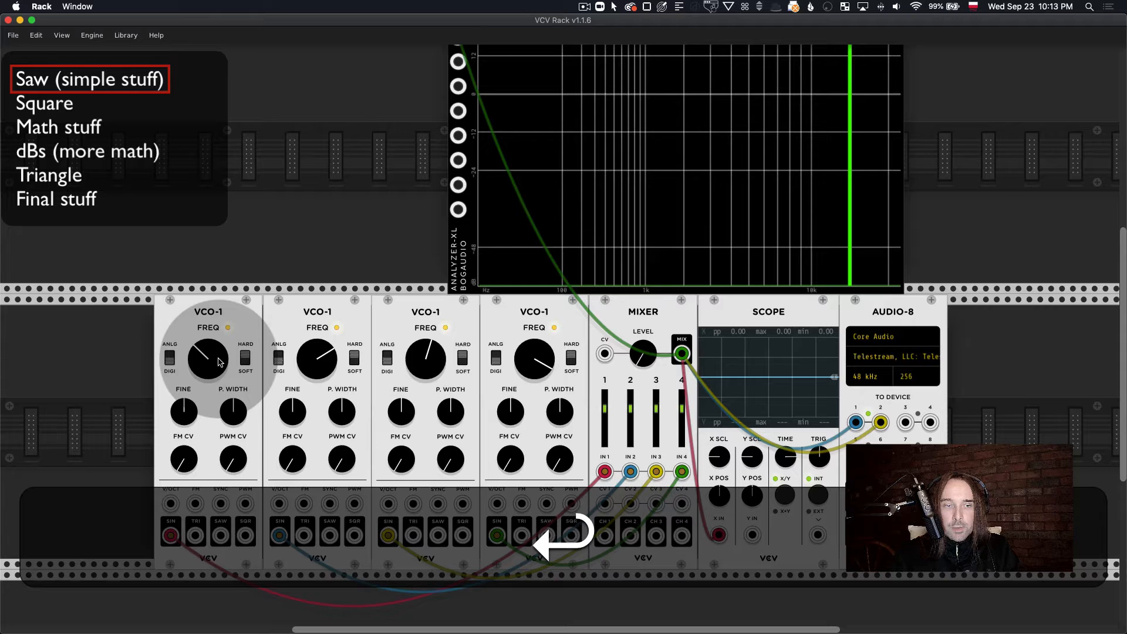
Step: Set the frequencies of the second, third and fourth oscillators to 200, 300 and 400 Hz respectively
right_click(316, 357)
type("200")
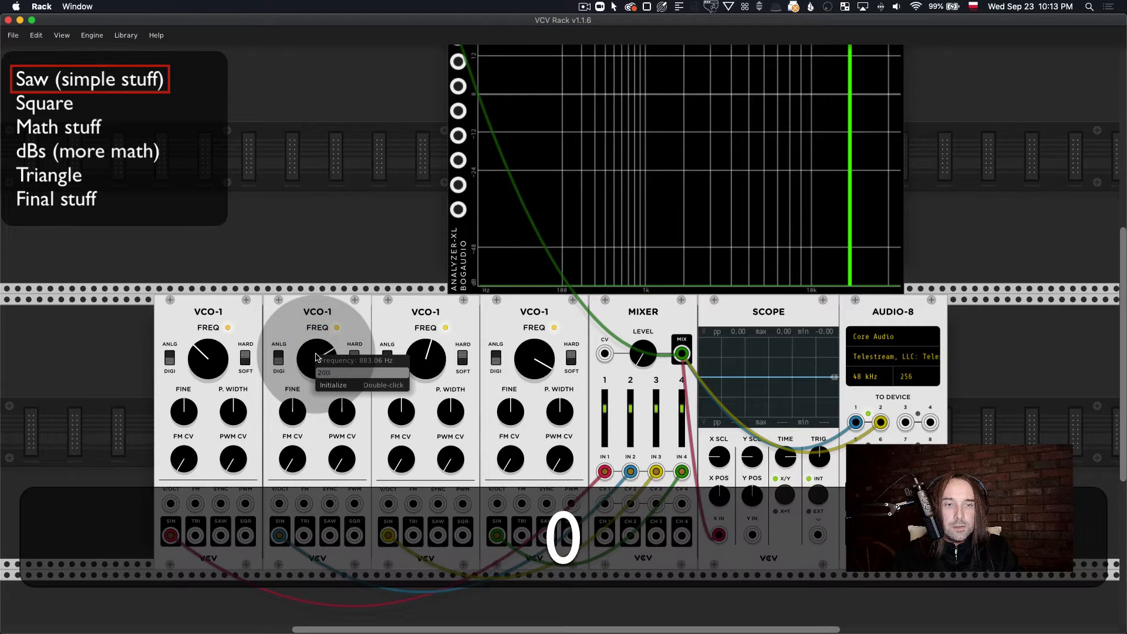
key("Return")
right_click(427, 362)
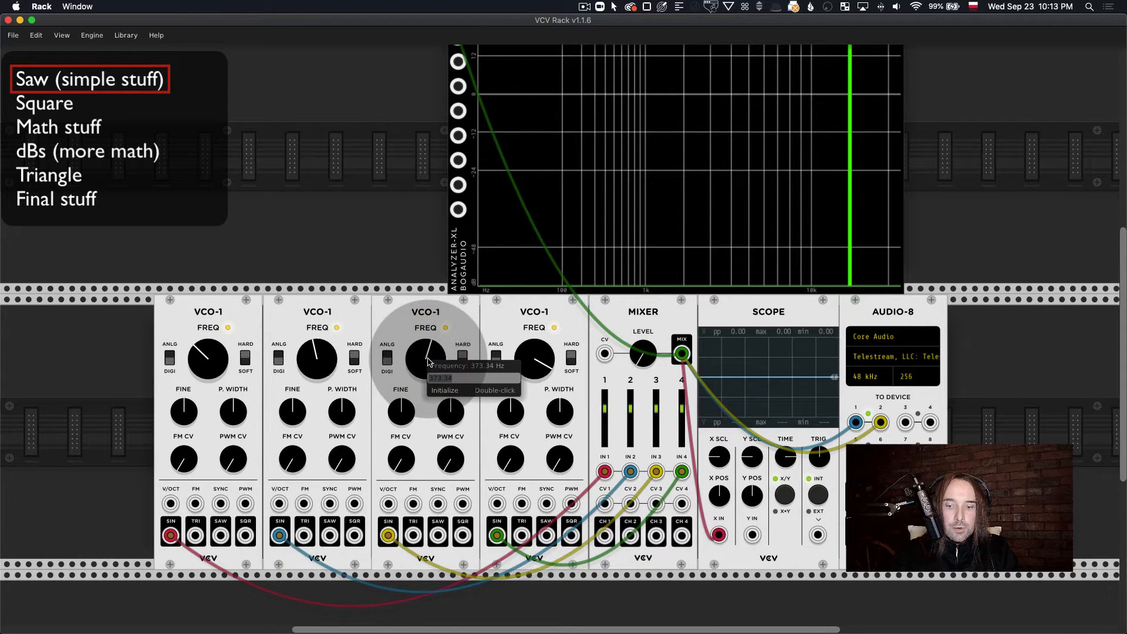
type("300")
key("Return")
right_click(544, 363)
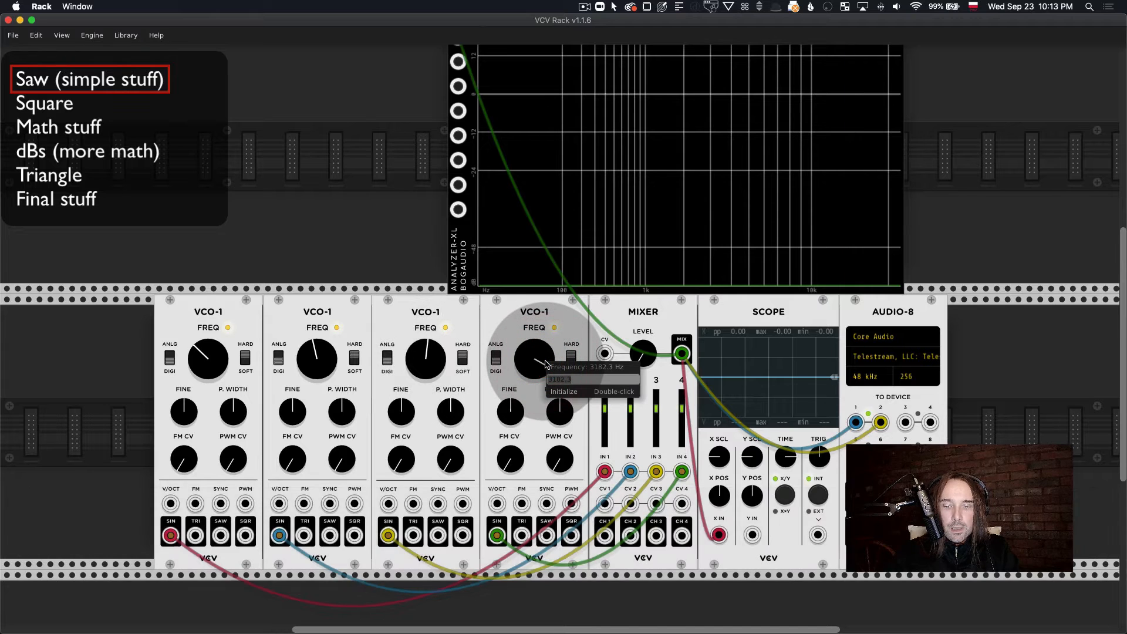
type("40")
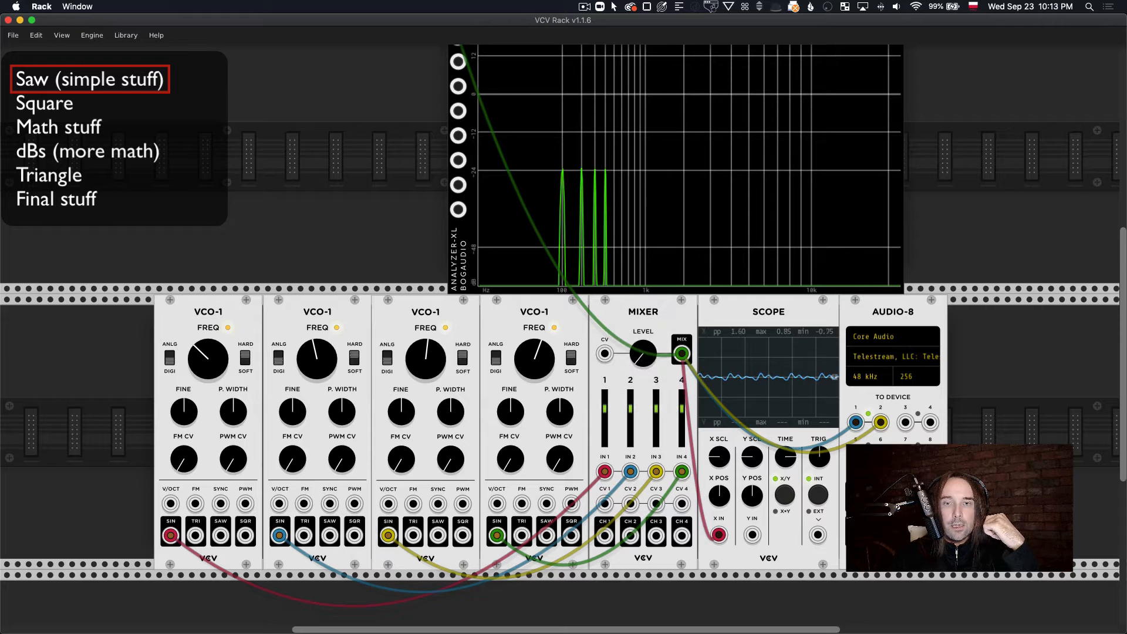
Step: Patch the first oscillator's SAW output into Analyzer-XL's fourth input as a reference spectrum
scroll(553, 361, "down", 2)
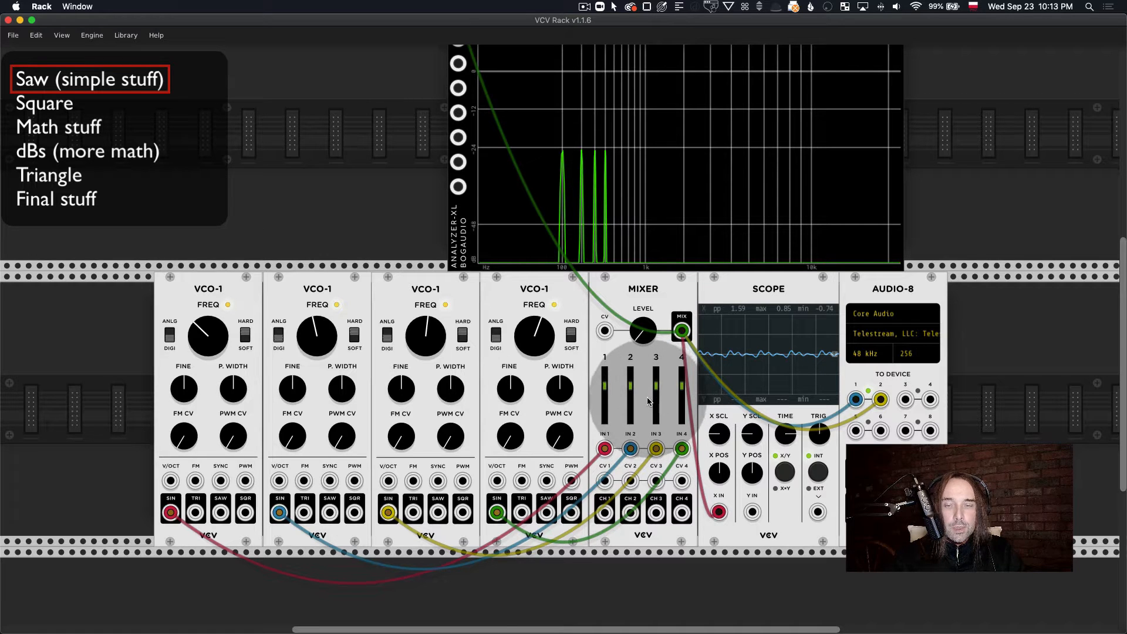
scroll(649, 399, "up", 2)
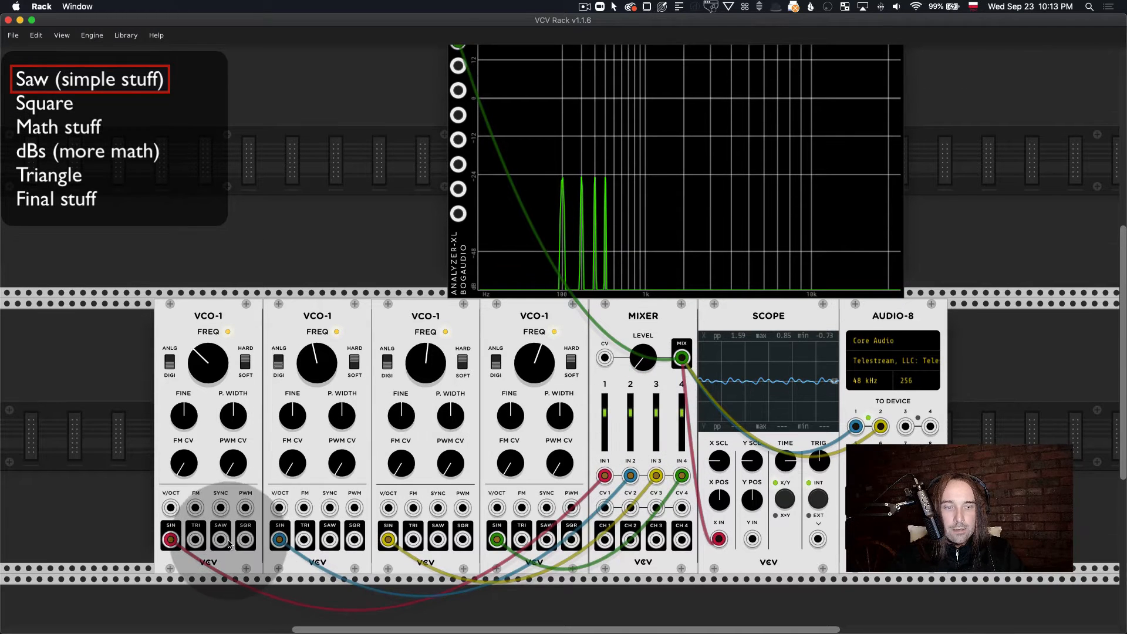
left_click_drag(221, 539, 458, 115)
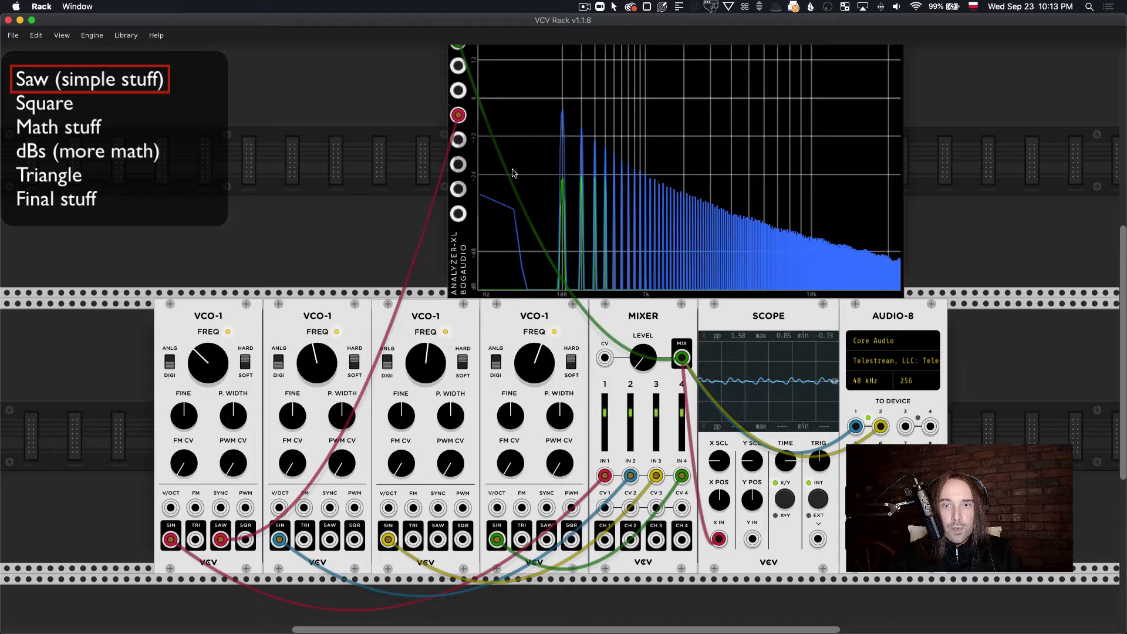
scroll(497, 274, "up", 2)
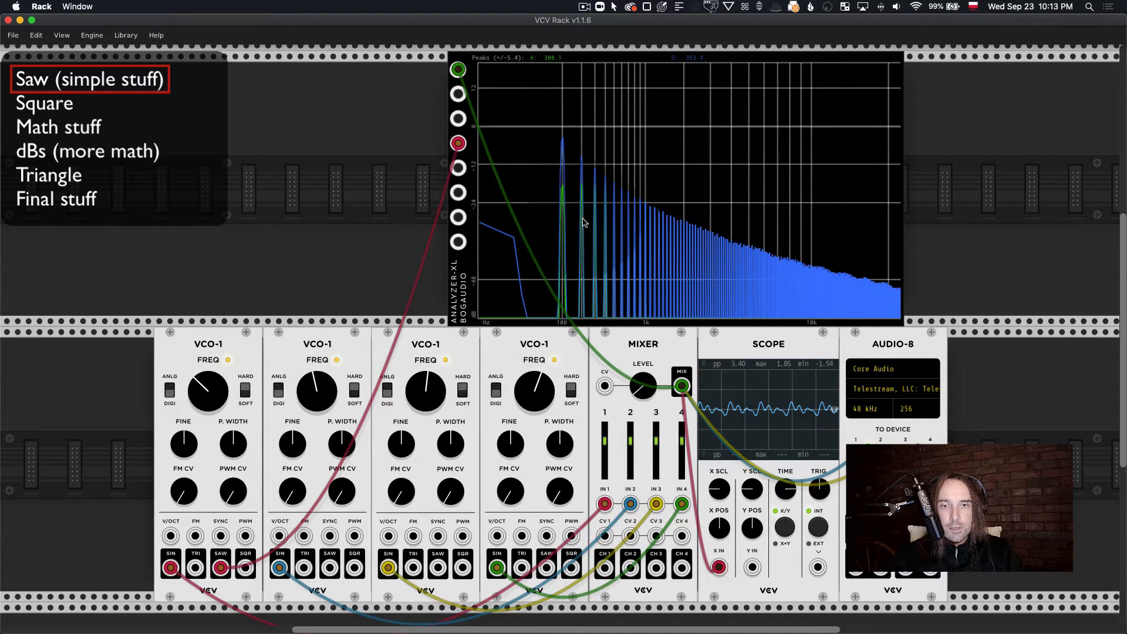
scroll(583, 199, "right", 1)
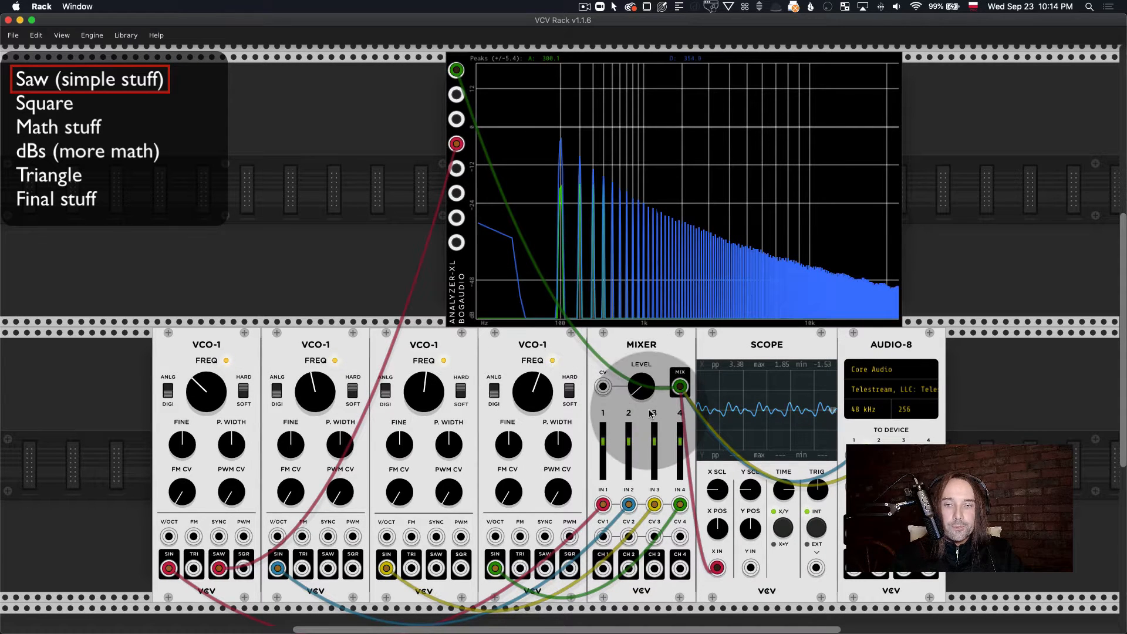
scroll(644, 405, "down", 2)
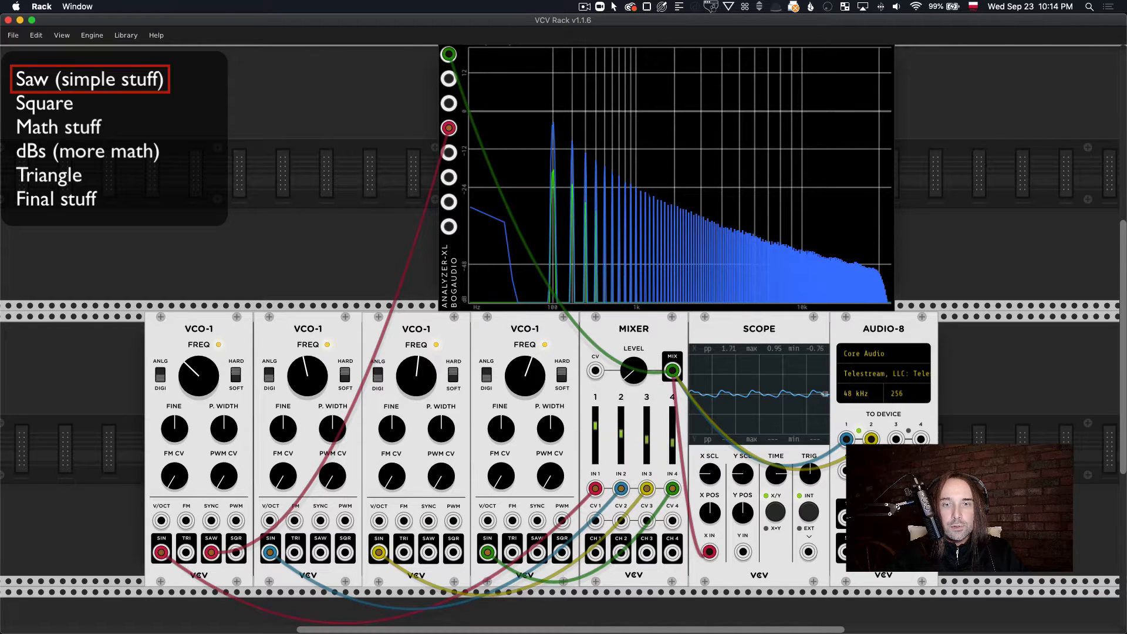
scroll(646, 428, "down", 1)
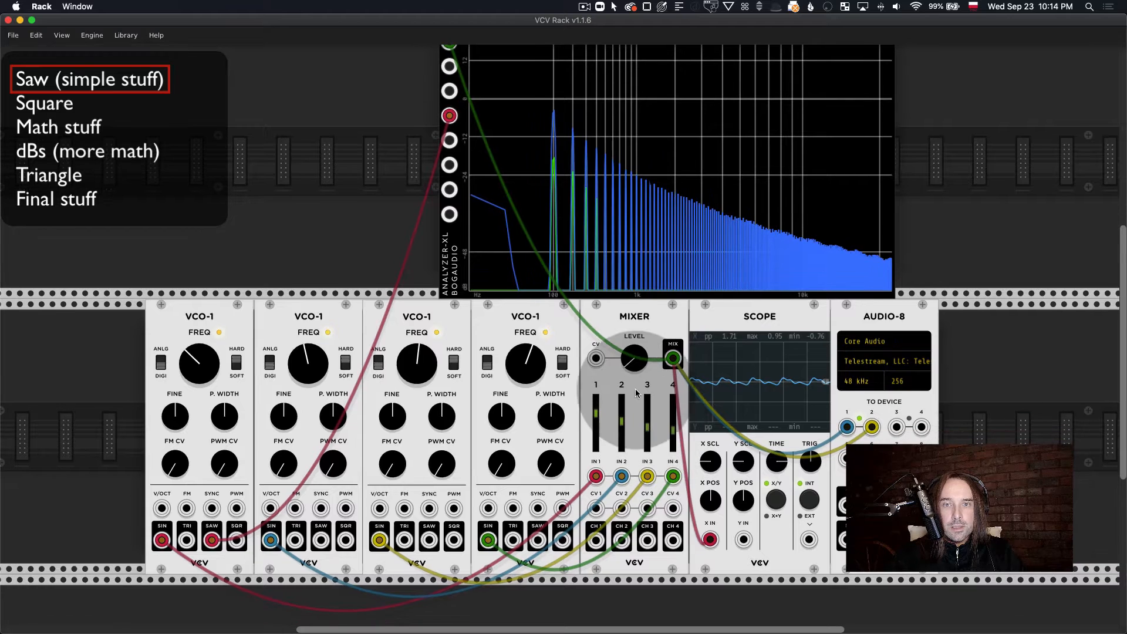
Step: Patch the first oscillator's SIN output into the SYNC inputs of the second, third and fourth oscillators
scroll(601, 288, "up", 2)
scroll(600, 287, "down", 3)
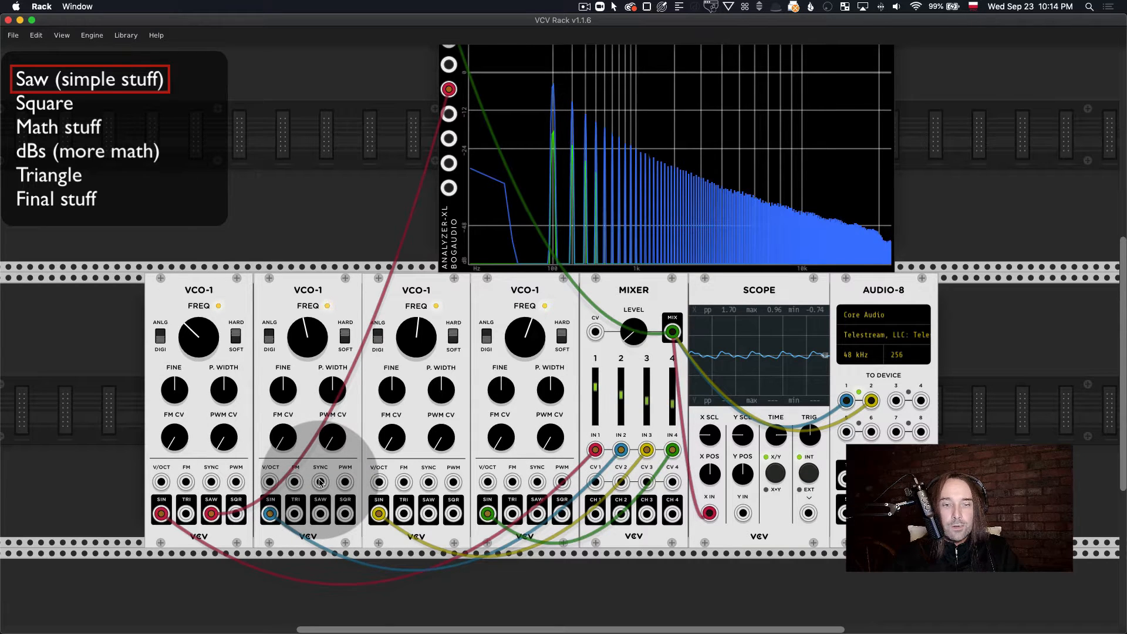
left_click_drag(321, 481, 161, 513)
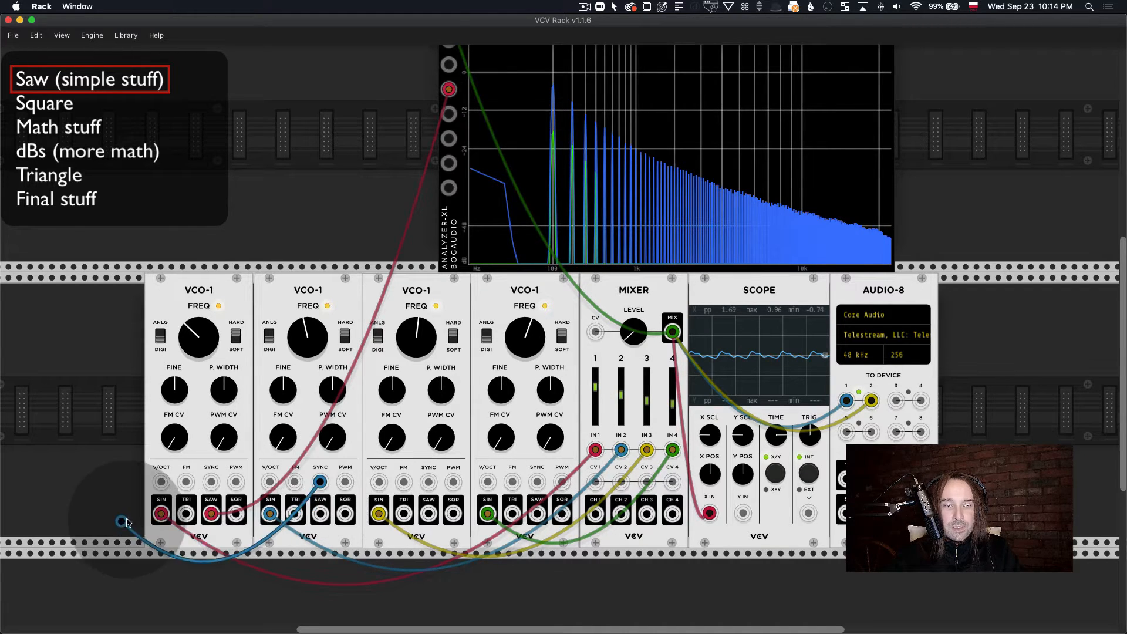
left_click_drag(429, 482, 161, 514)
left_click_drag(538, 482, 320, 514)
left_click_drag(194, 511, 162, 512)
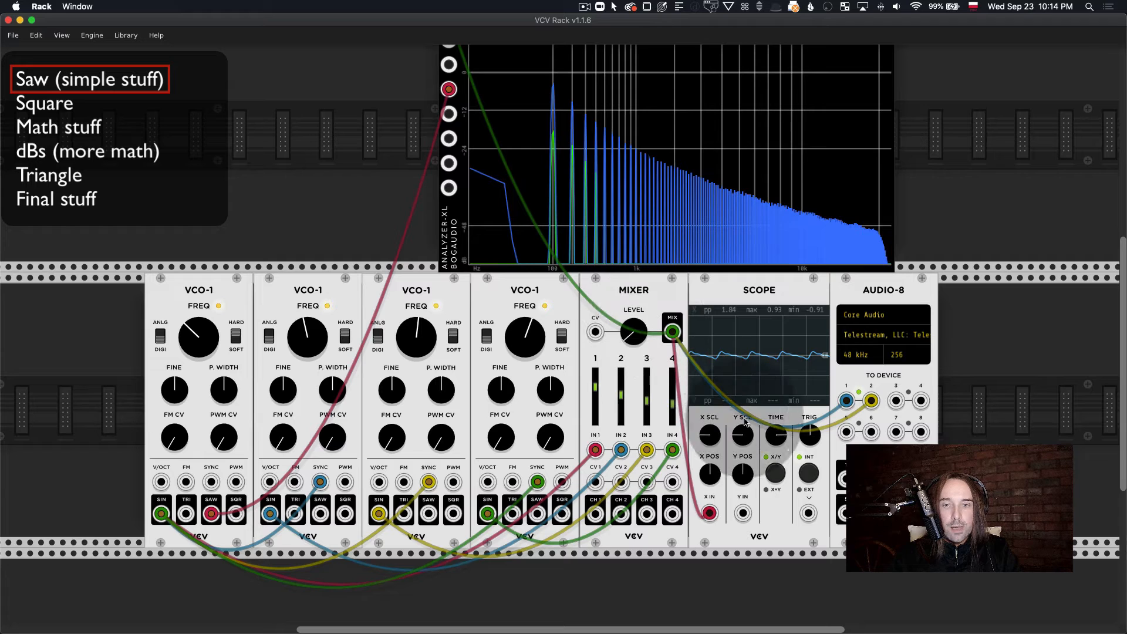
left_click_drag(710, 440, 710, 376)
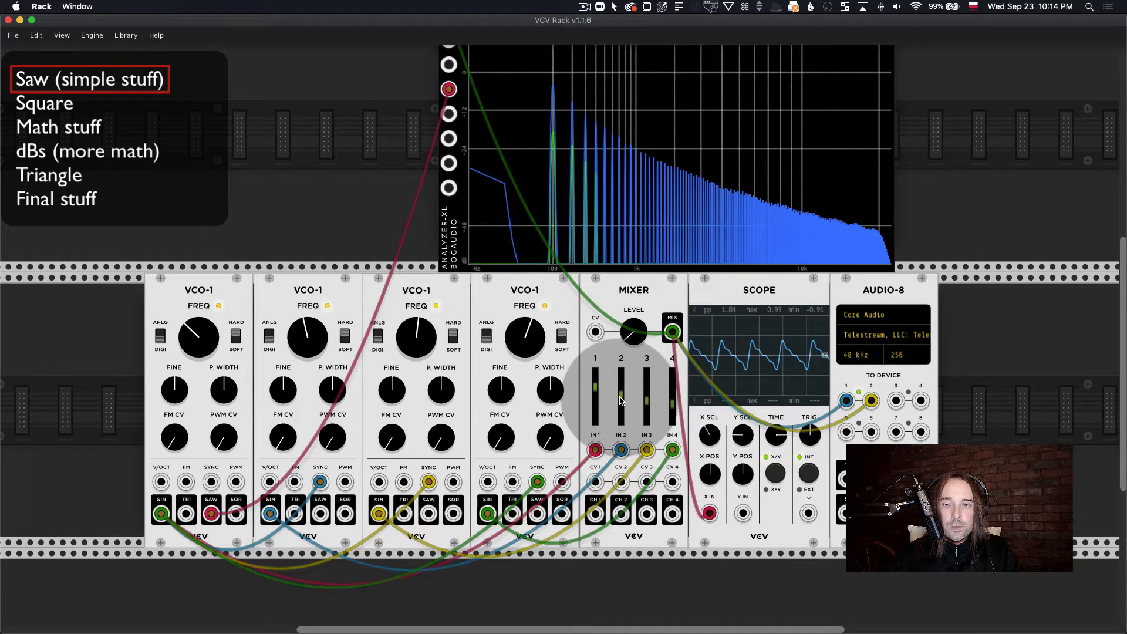
left_click_drag(621, 397, 621, 401)
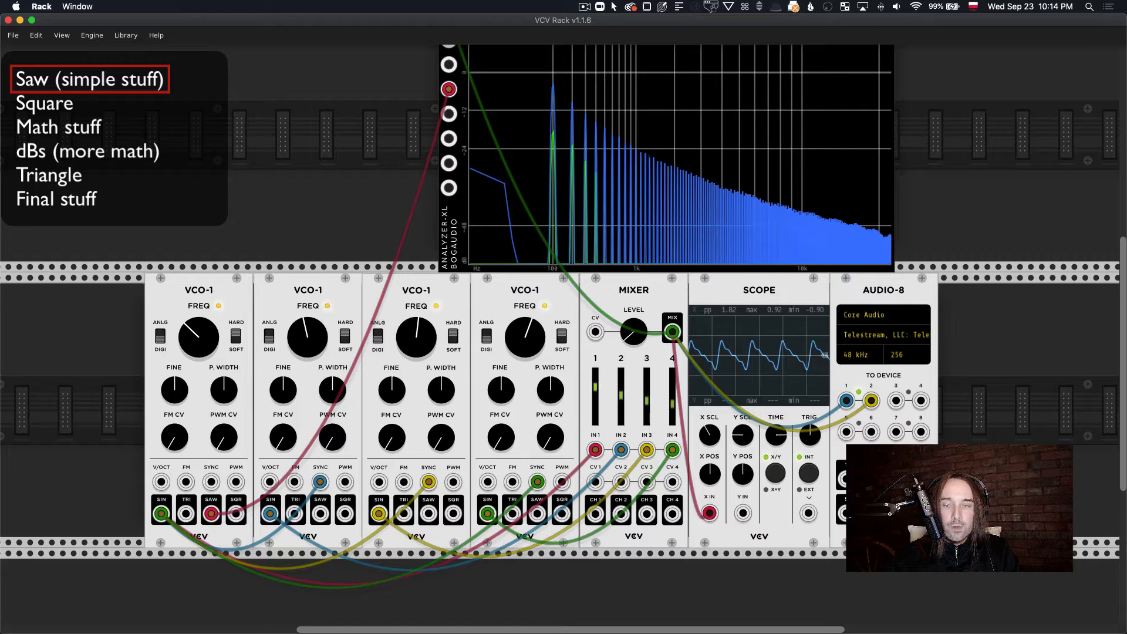
scroll(621, 379, "right", 3)
scroll(620, 378, "down", 2)
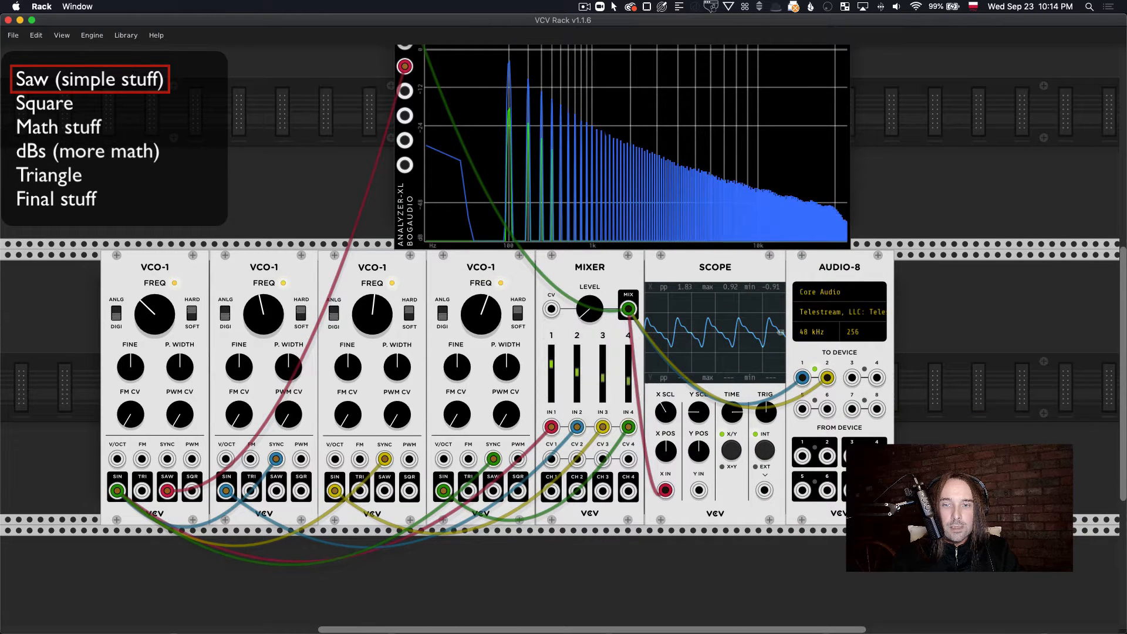
left_click_drag(603, 377, 577, 371)
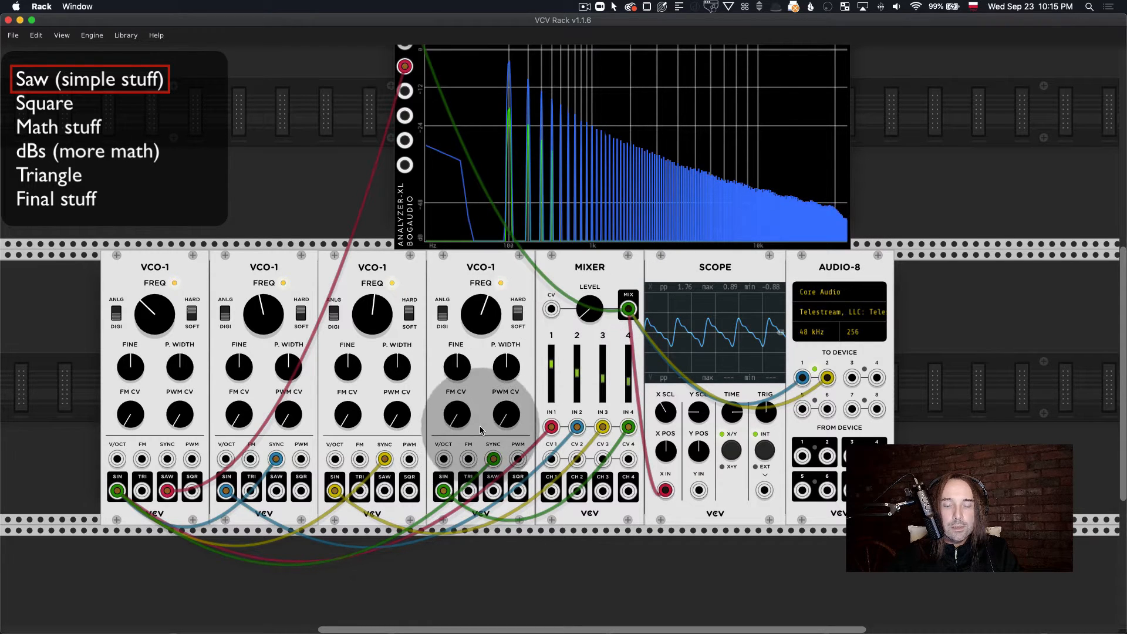
Step: Adjust the Mixer's overall level to audition the synced mix and finish by turning it down to zero
mouse_move(590, 320)
left_mouse_down()
mouse_move(591, 335)
mouse_move(592, 303)
left_mouse_up()
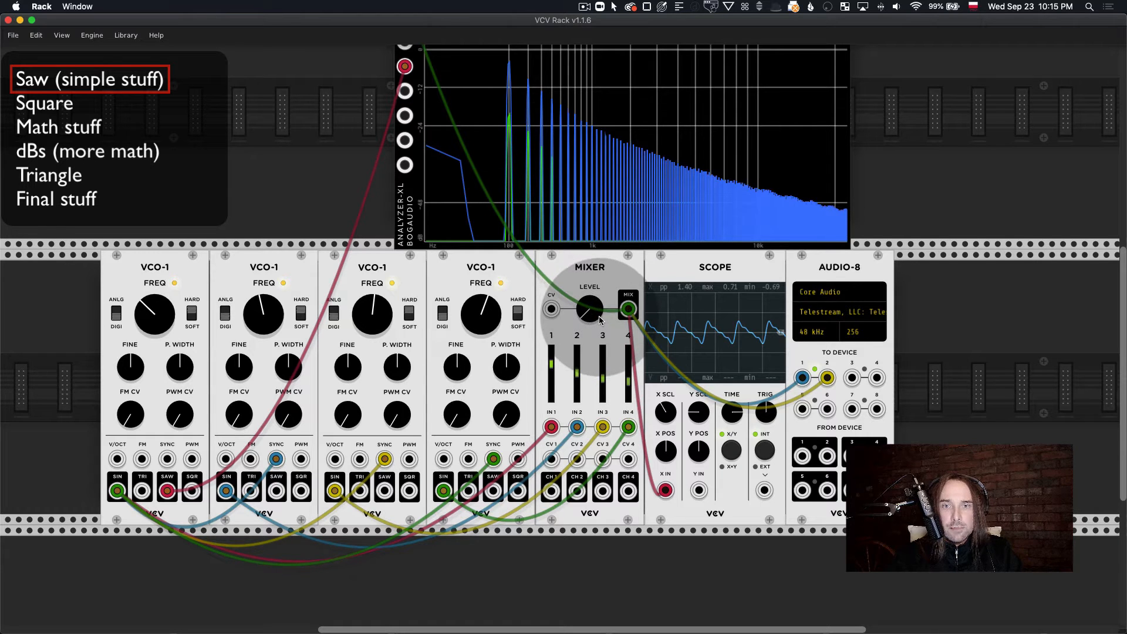
left_click_drag(600, 320, 600, 316)
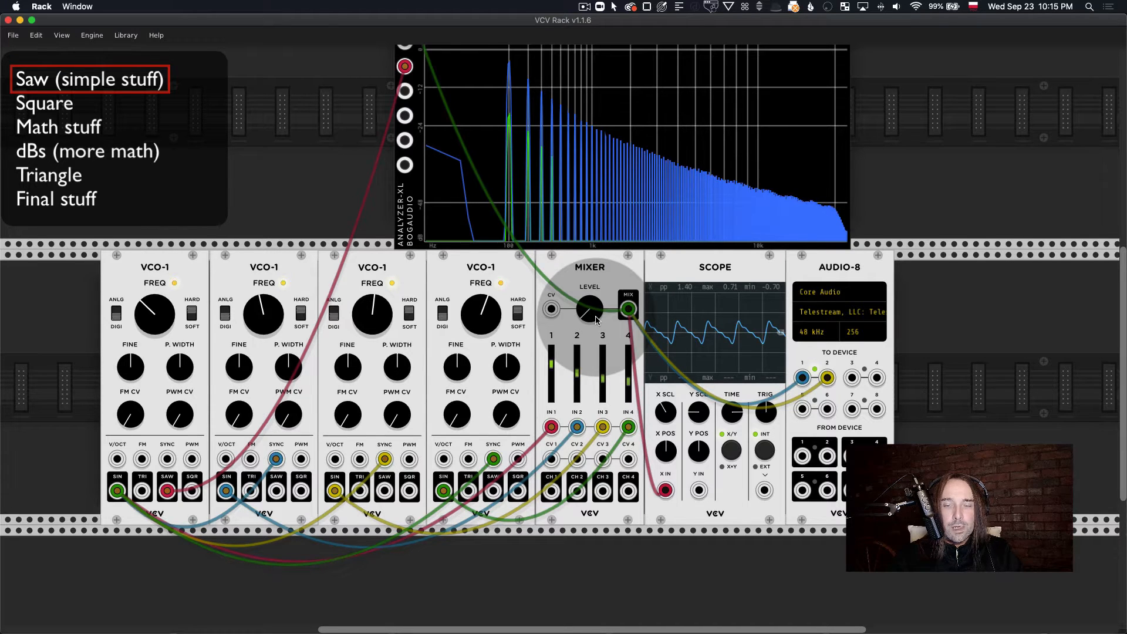
scroll(562, 351, "up", 1)
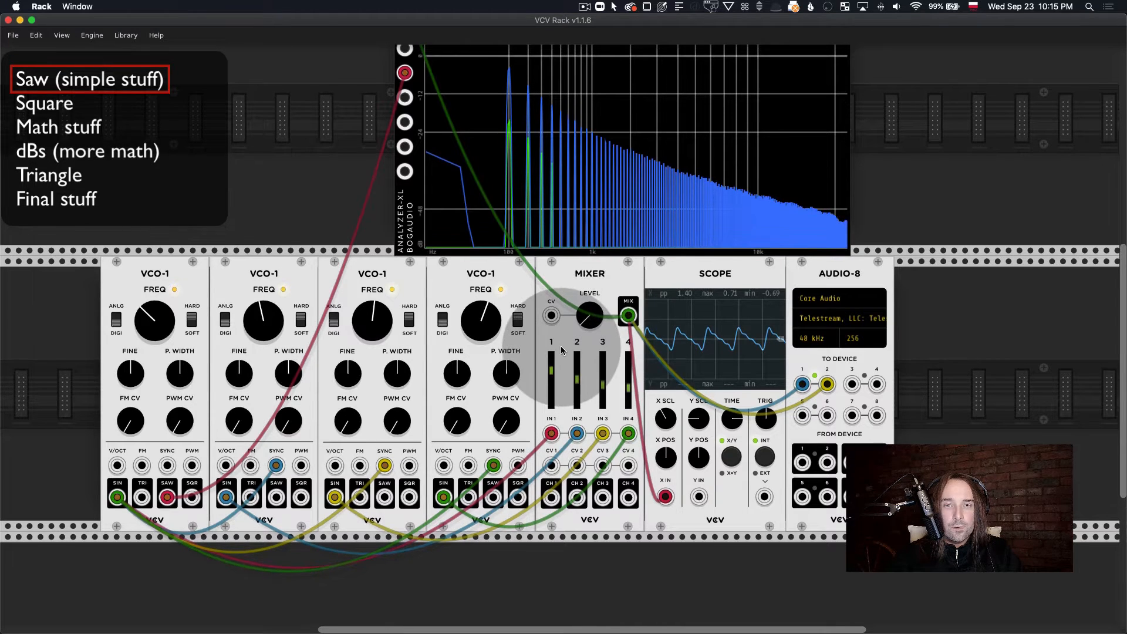
scroll(566, 351, "left", 1)
scroll(566, 351, "up", 1)
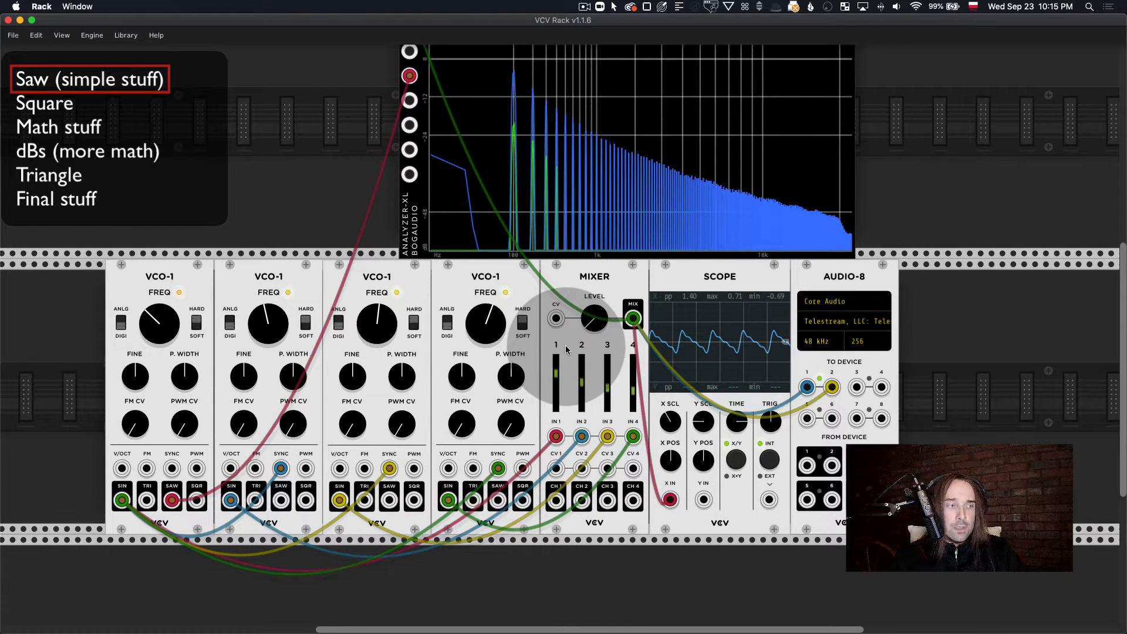
scroll(566, 350, "down", 1)
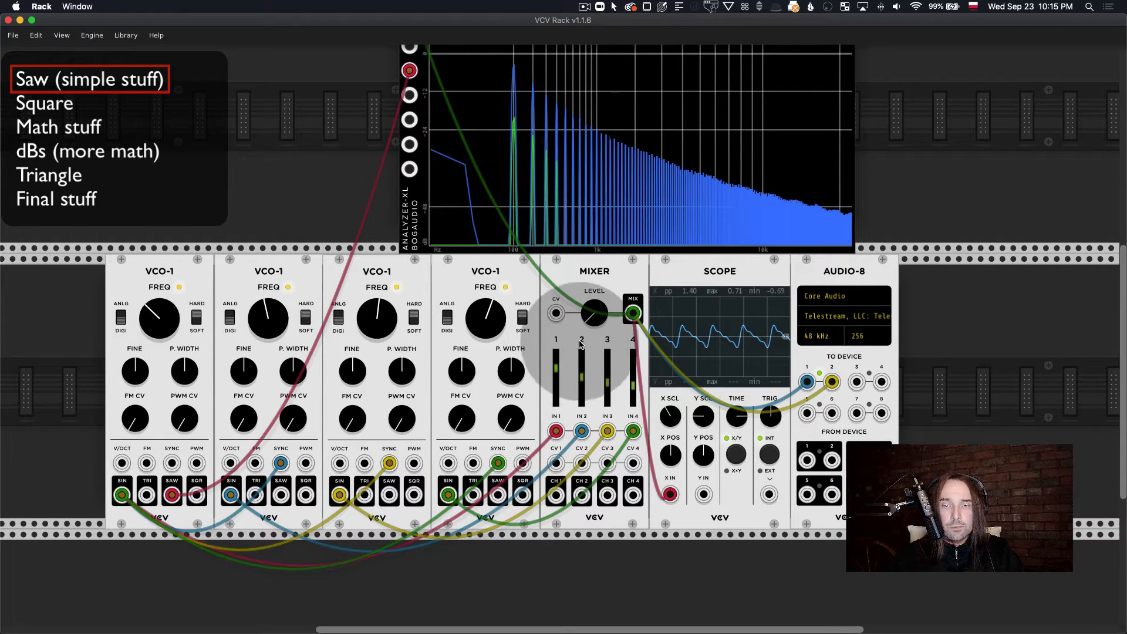
left_click_drag(598, 317, 599, 335)
scroll(603, 314, "up", 10)
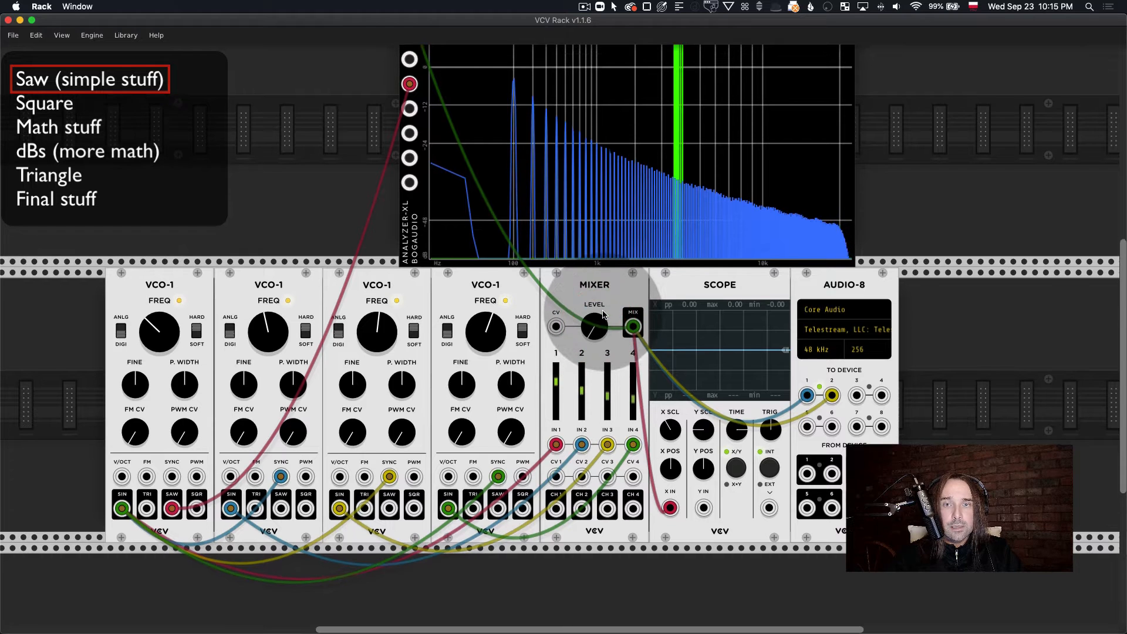
Step: Move the analyzer's reference cable from the first oscillator's SAW output to its SQR output
scroll(604, 314, "down", 4)
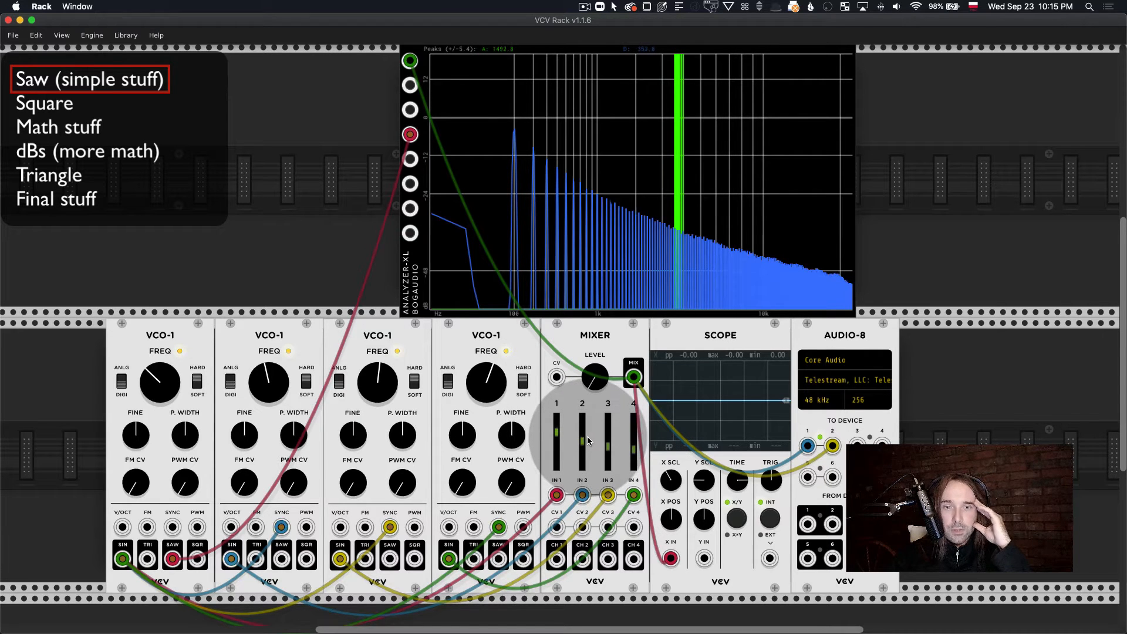
scroll(536, 422, "down", 3)
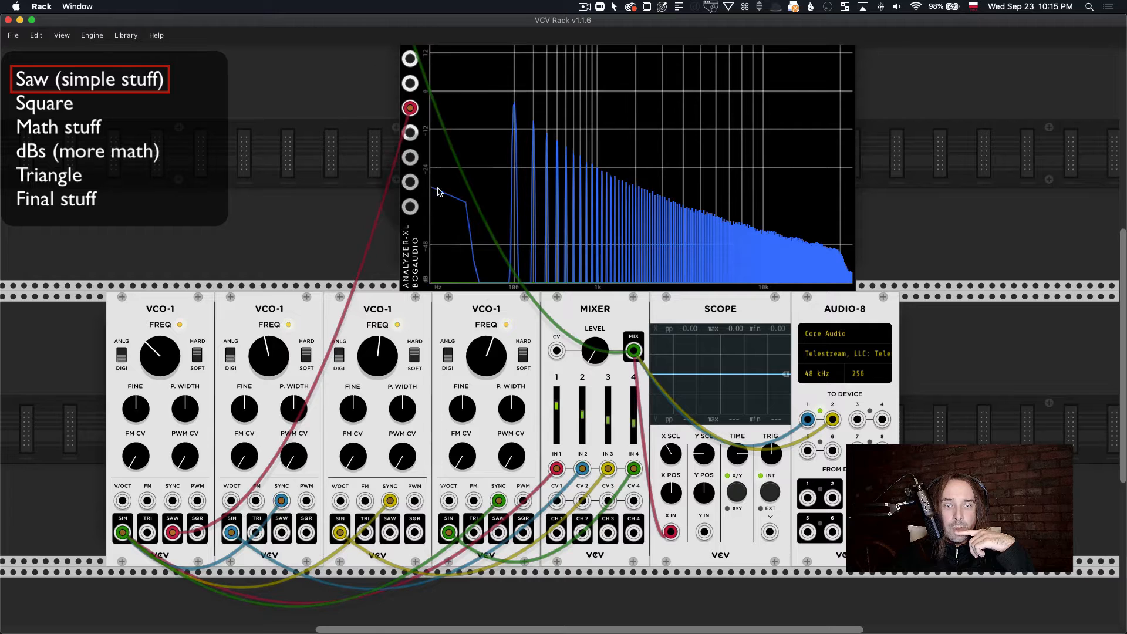
left_click_drag(172, 532, 197, 532)
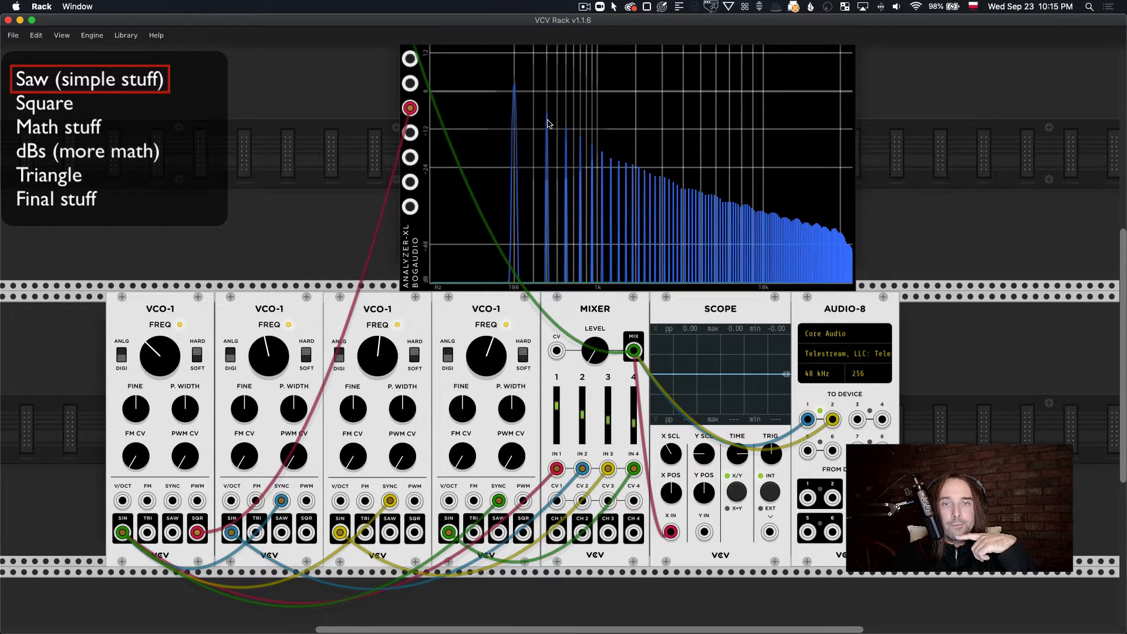
left_click(459, 290)
left_click(255, 517)
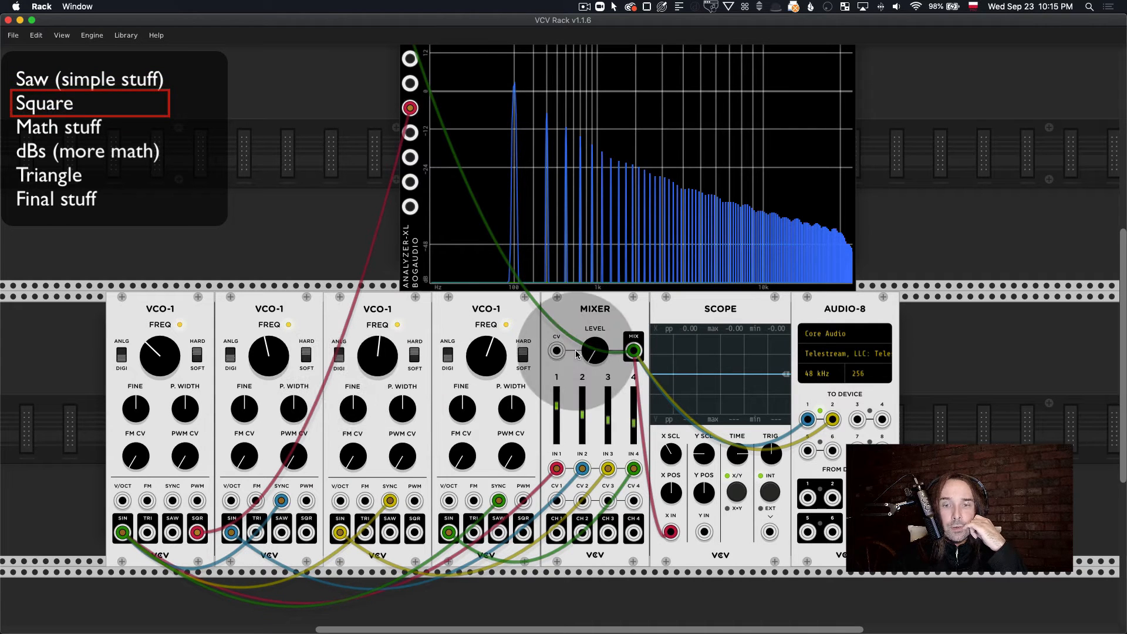
Step: Slide the Analyzer-XL slightly along its rack row and briefly raise the Mixer's level to compare the sine harmonics with the square's spectrum
left_click_drag(533, 192, 567, 194)
scroll(566, 194, "up", 1)
left_click_drag(595, 368, 595, 365)
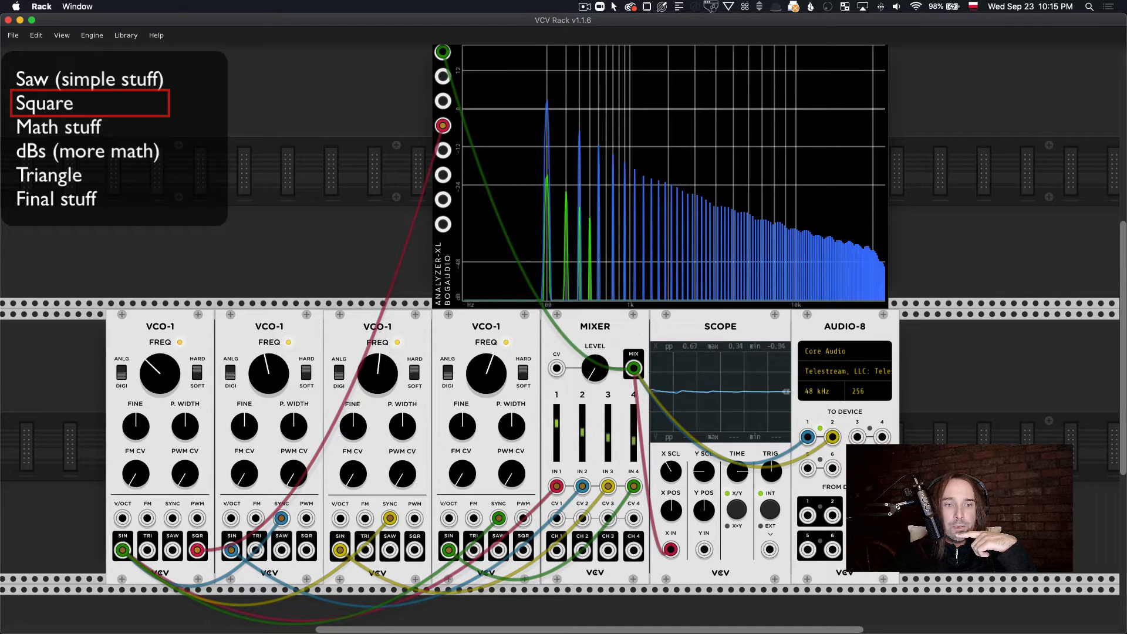
Step: Check the first oscillator's frequency and set the second oscillator's frequency to 300 Hz
right_click(164, 371)
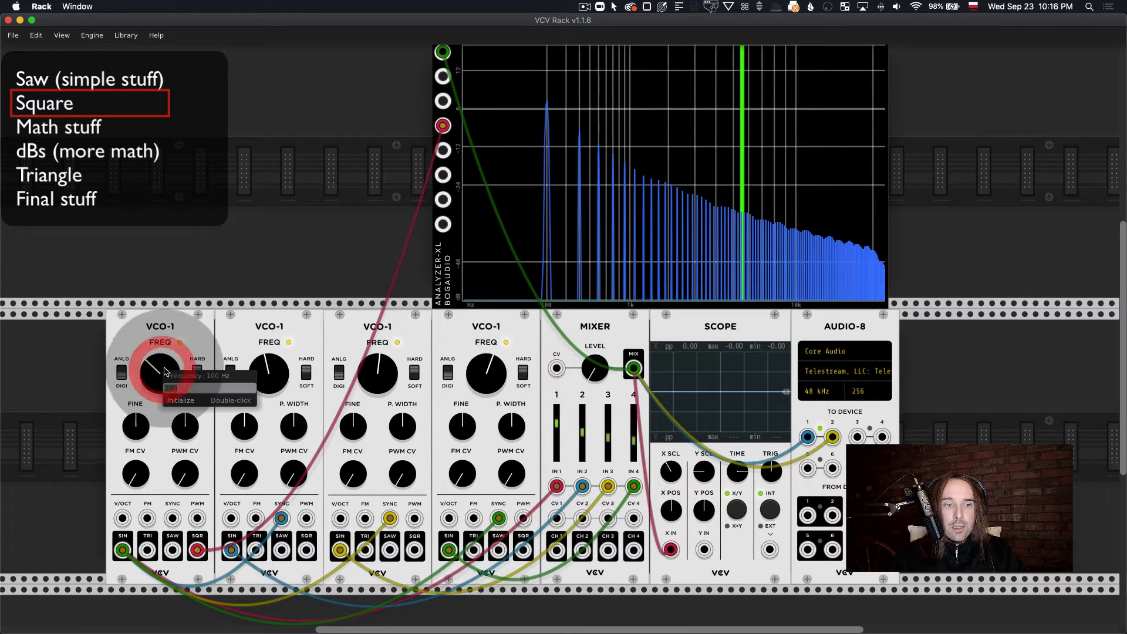
left_click(192, 356)
scroll(182, 364, "up", 1)
left_click(162, 373)
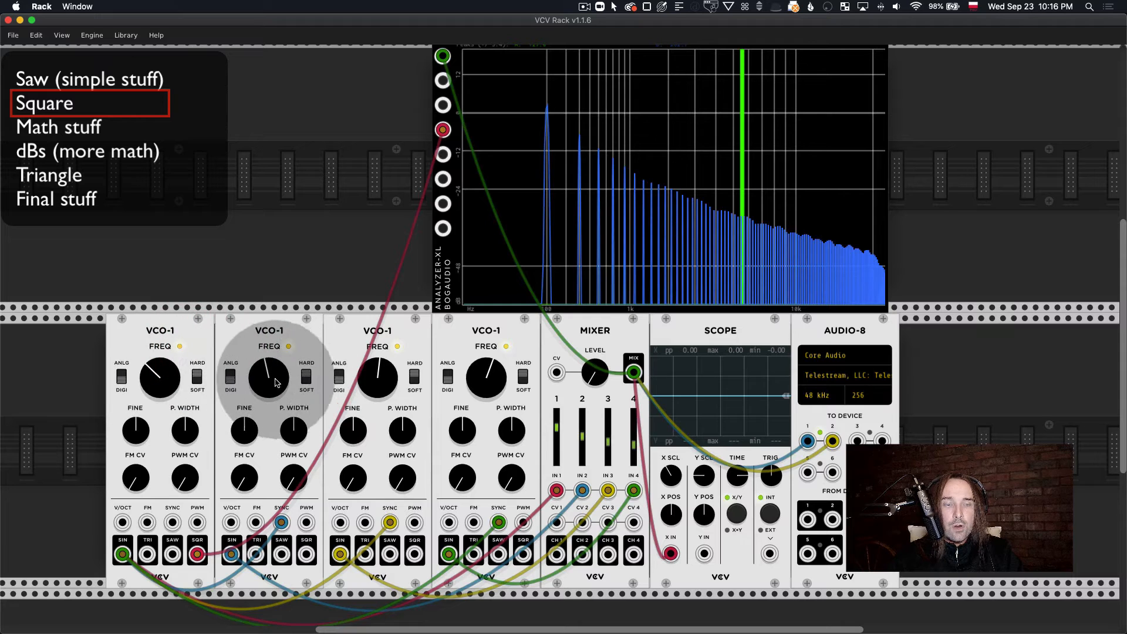
scroll(276, 383, "down", 3)
right_click(261, 340)
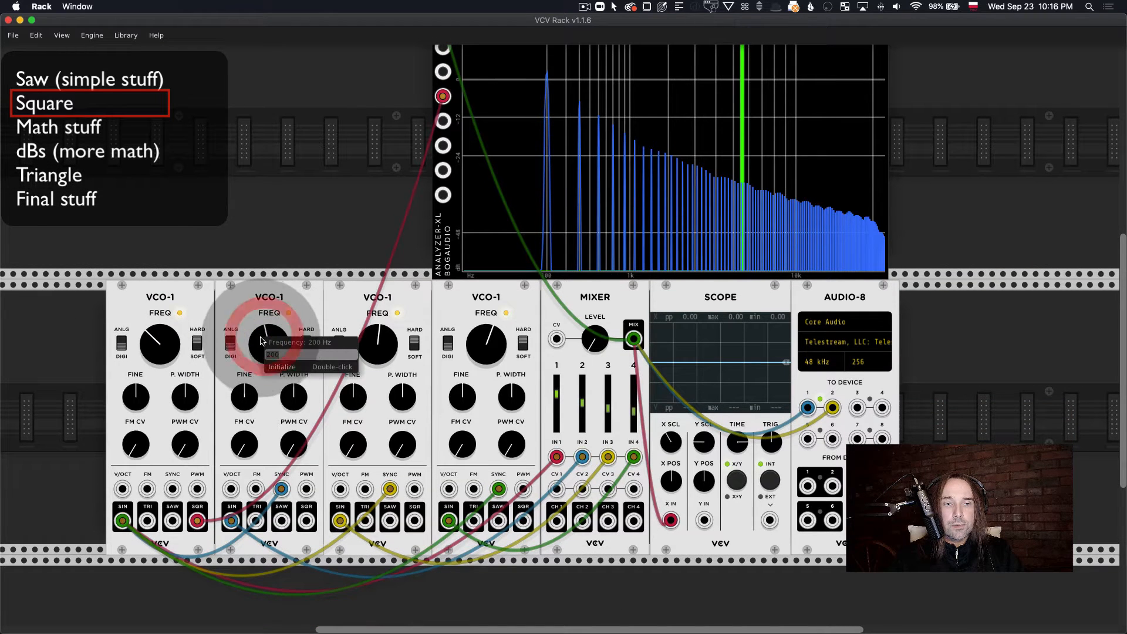
right_click(269, 337)
type("300")
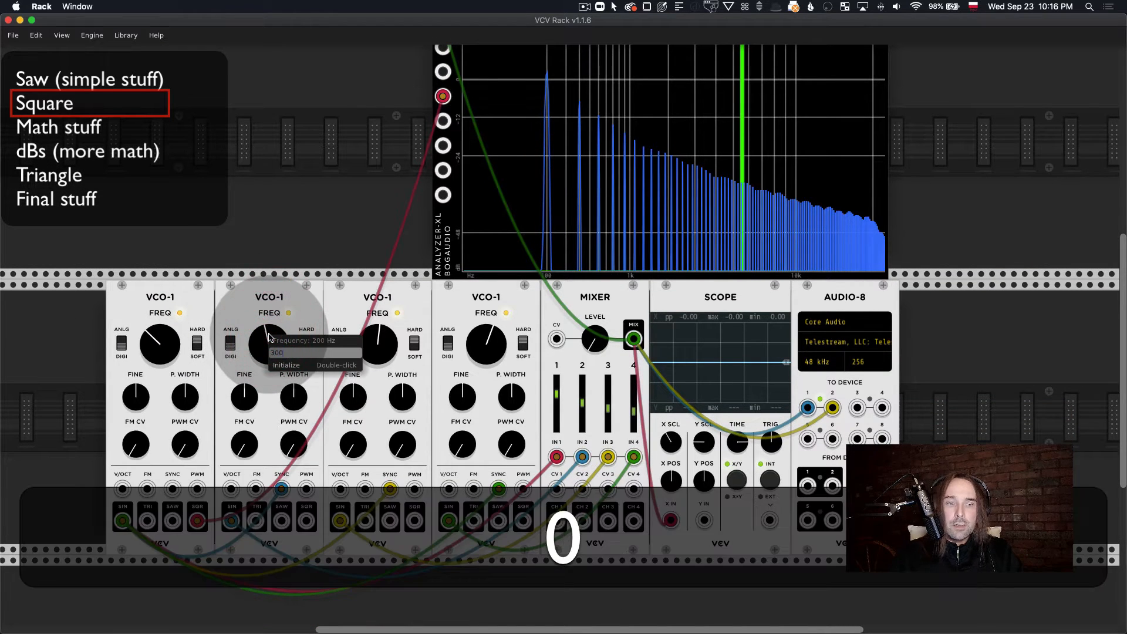
key("Return")
Step: Set the third oscillator's frequency to 500 Hz and the fourth oscillator's to 700 Hz
right_click(380, 346)
type("50")
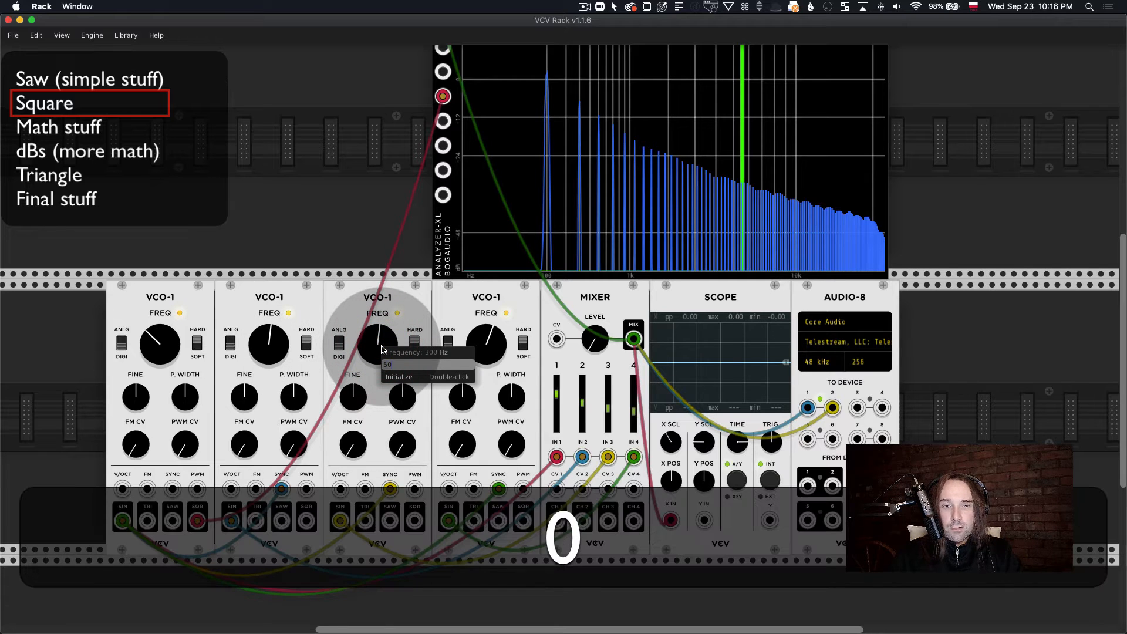
key("Return")
right_click(487, 347)
type("7")
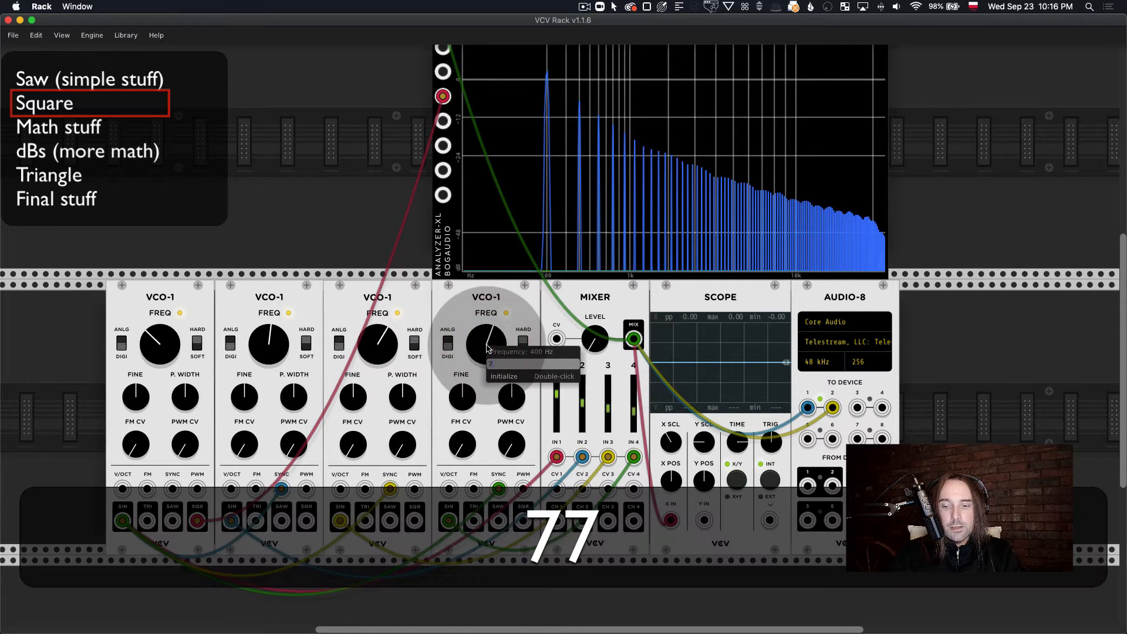
type("00")
key("Return")
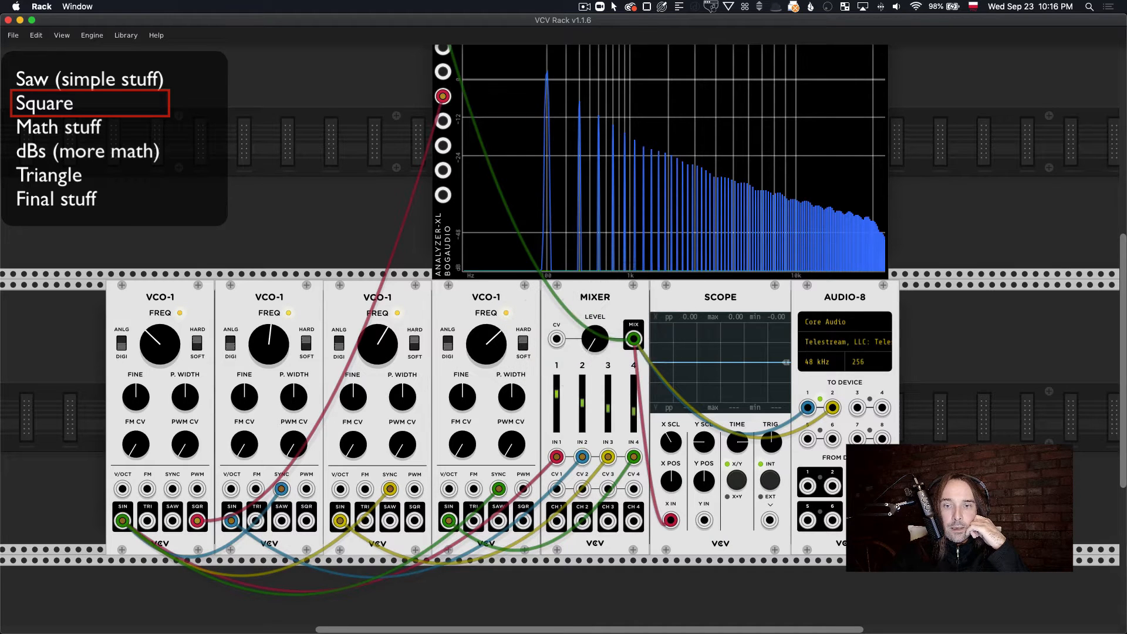
Step: Raise the Mixer's level to audition the odd-harmonic mix against the reference square, ending with the level back at zero
left_click_drag(598, 340, 598, 321)
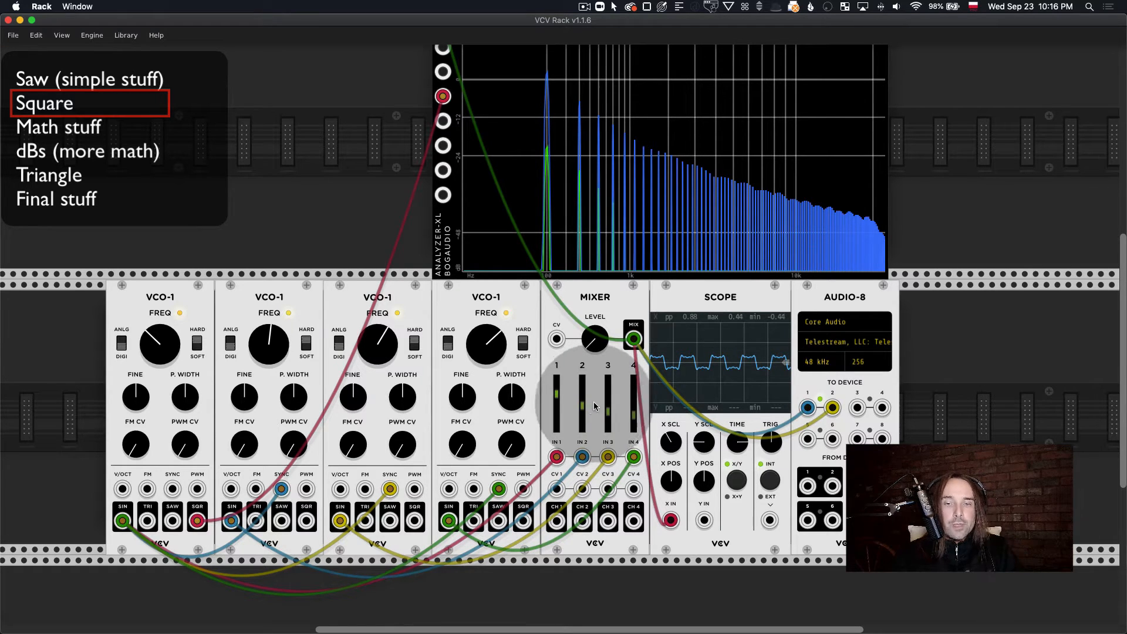
mouse_move(592, 342)
left_mouse_down()
mouse_move(593, 376)
mouse_move(596, 345)
left_mouse_up()
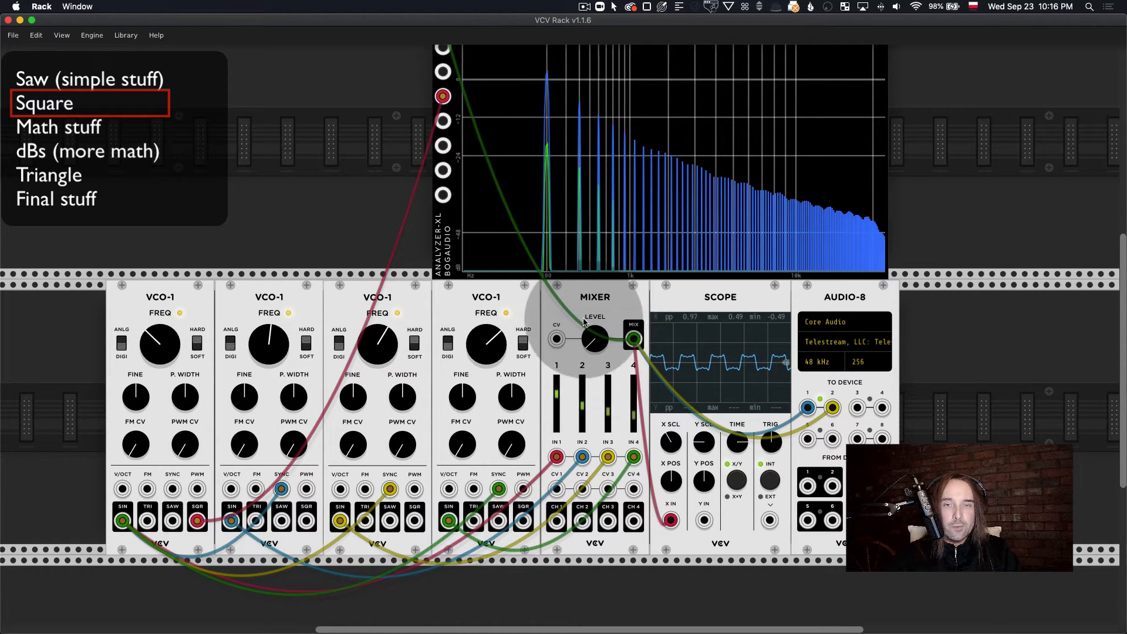
scroll(584, 317, "up", 1)
scroll(593, 315, "up", 1)
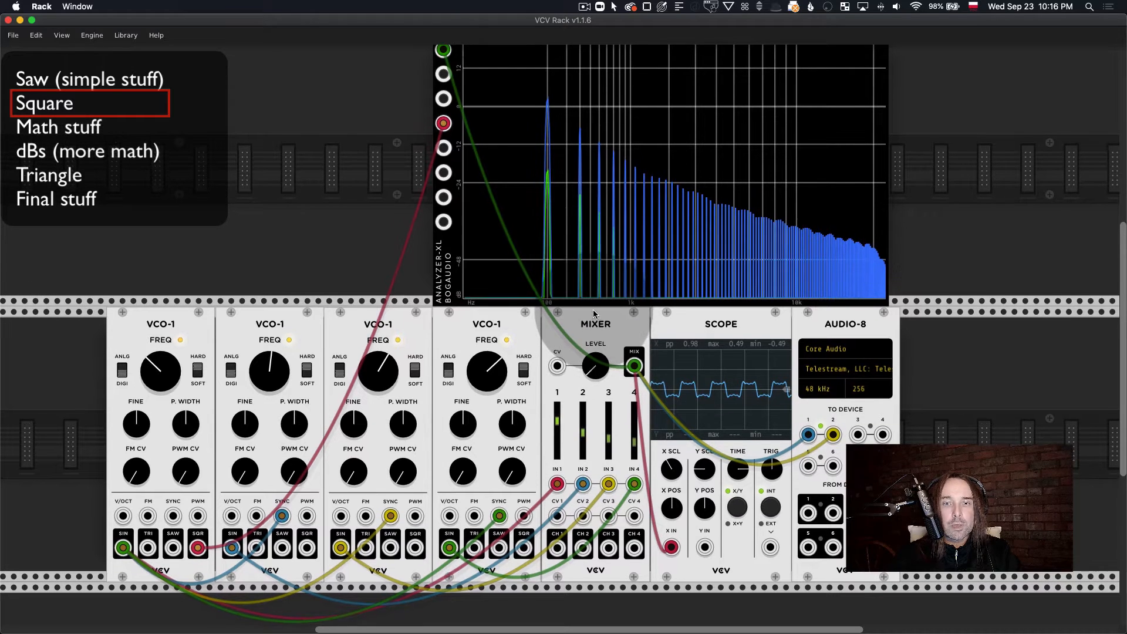
left_click_drag(595, 372, 596, 394)
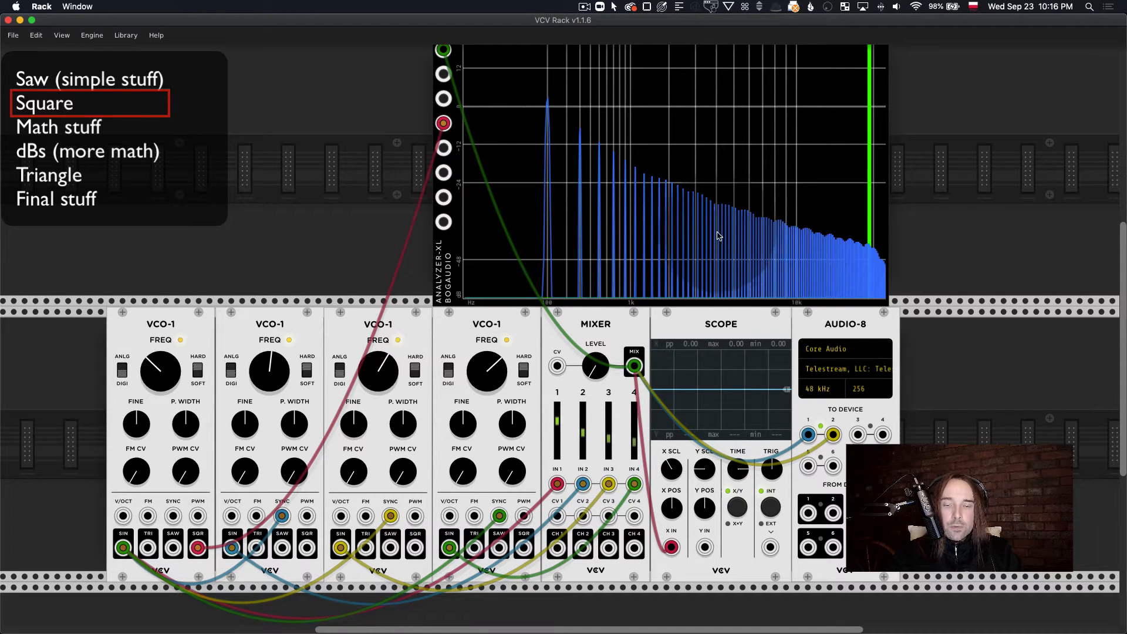
Step: Delete the Analyzer-XL module from the rack
scroll(727, 237, "down", 2)
scroll(728, 236, "up", 3)
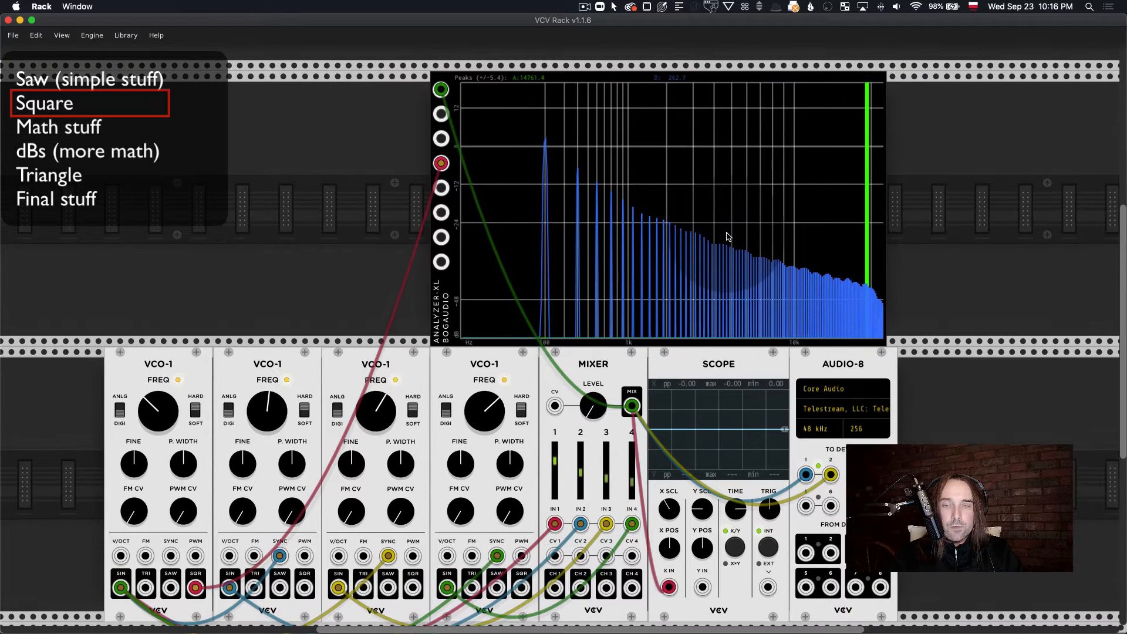
scroll(729, 237, "left", 1)
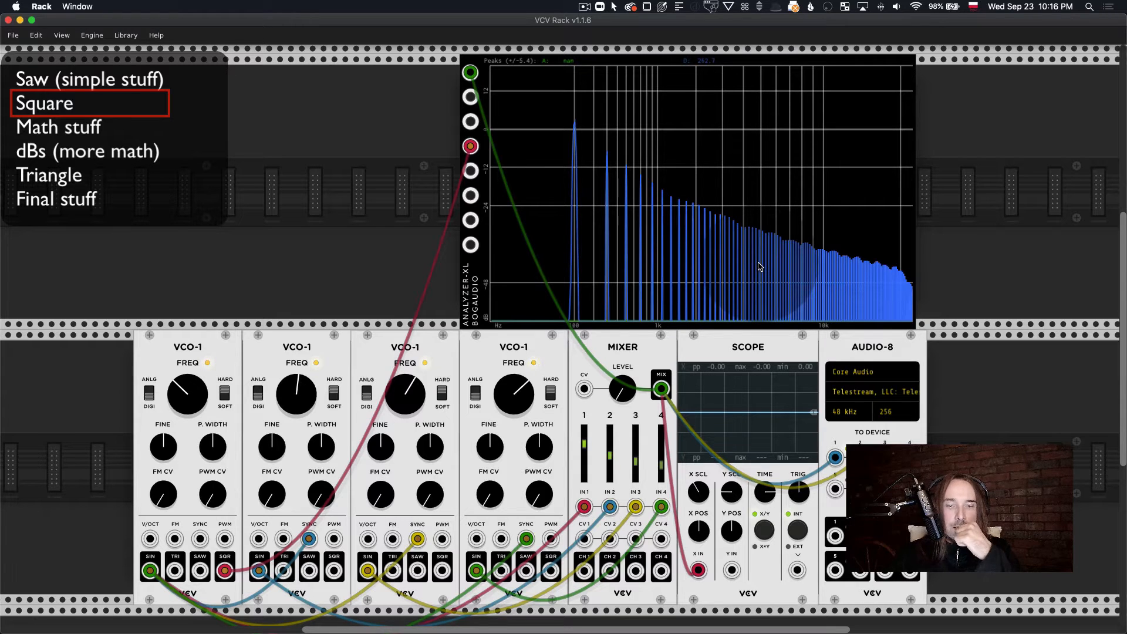
left_click_drag(471, 147, 616, 176)
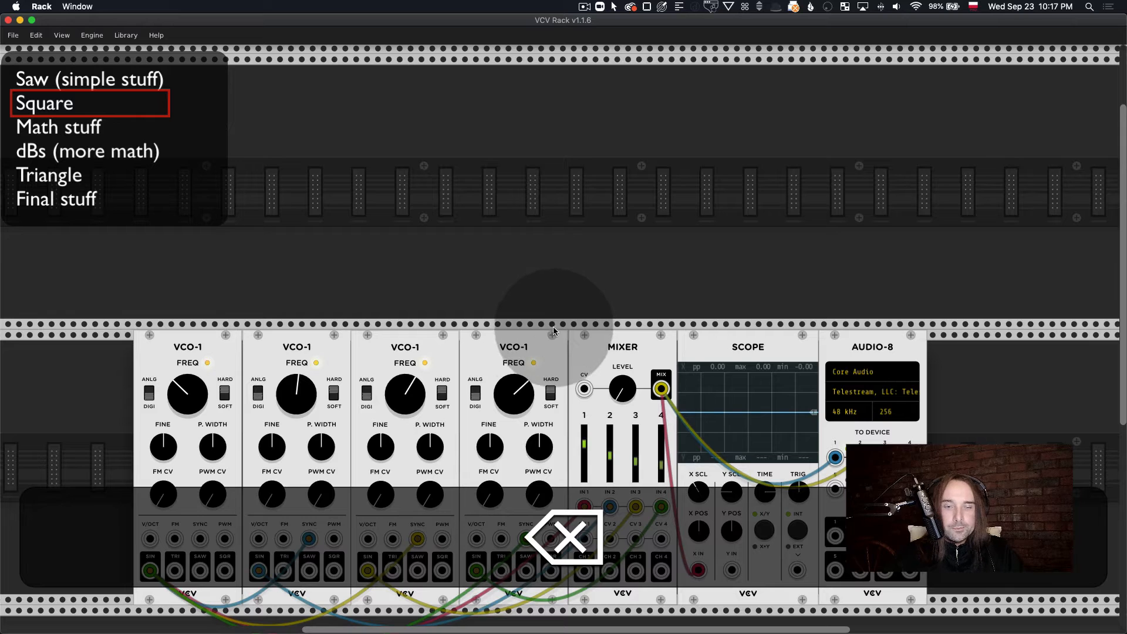
Step: Move the four oscillators and the Mixer, Scope and Audio-8 group apart to open a gap between the fourth oscillator and the Mixer
scroll(562, 308, "down", 3)
left_click_drag(529, 256, 435, 266)
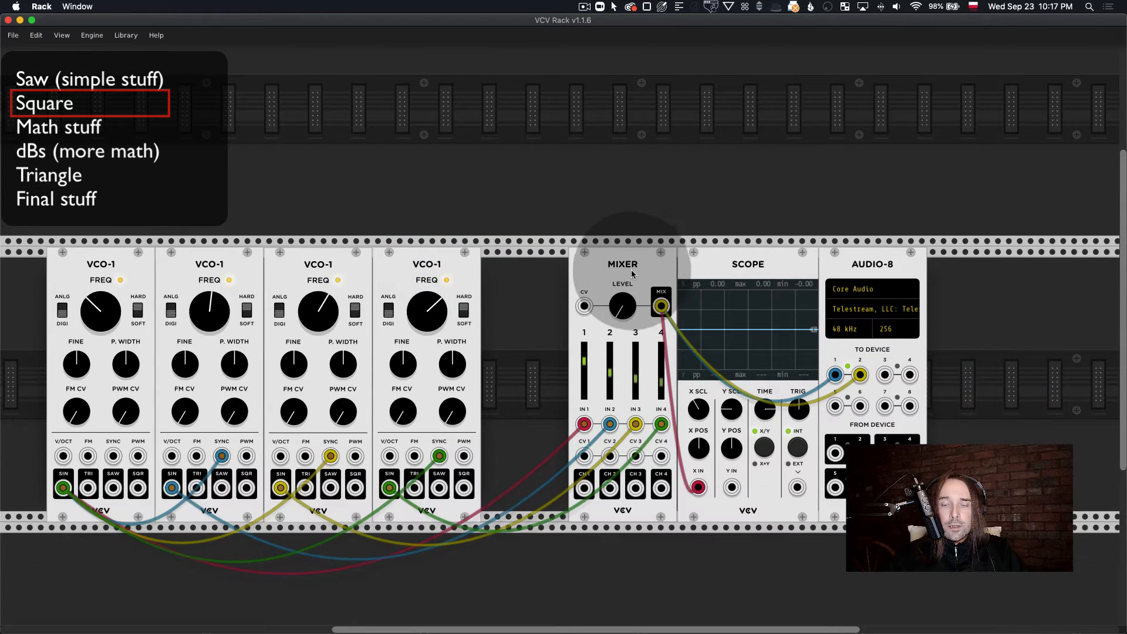
left_click_drag(635, 268, 687, 270)
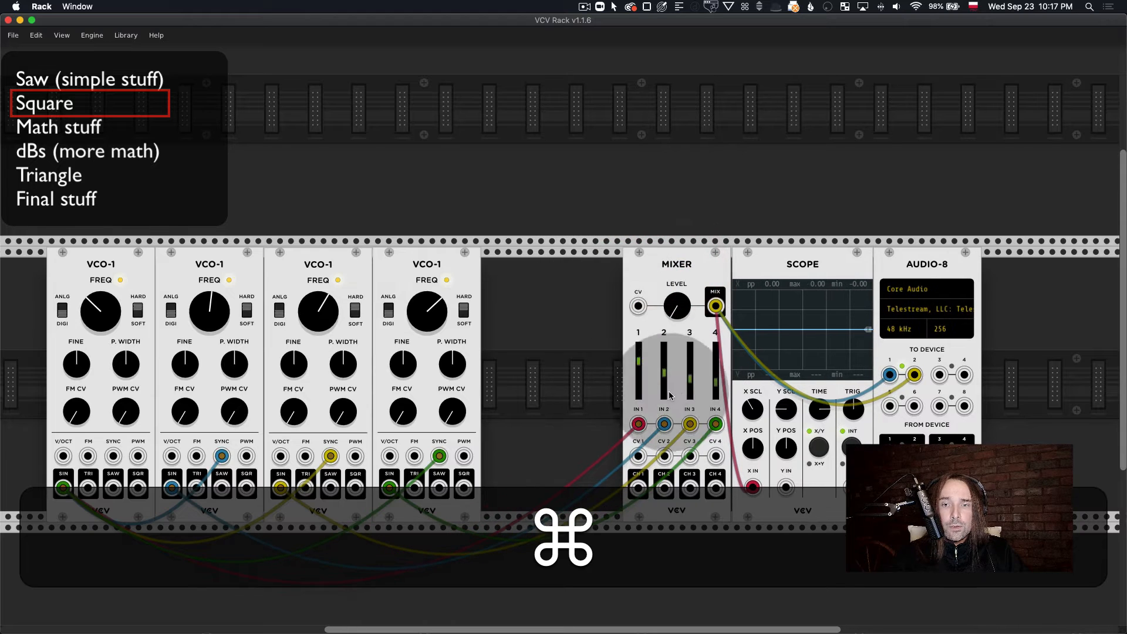
double_click(664, 373)
double_click(690, 379)
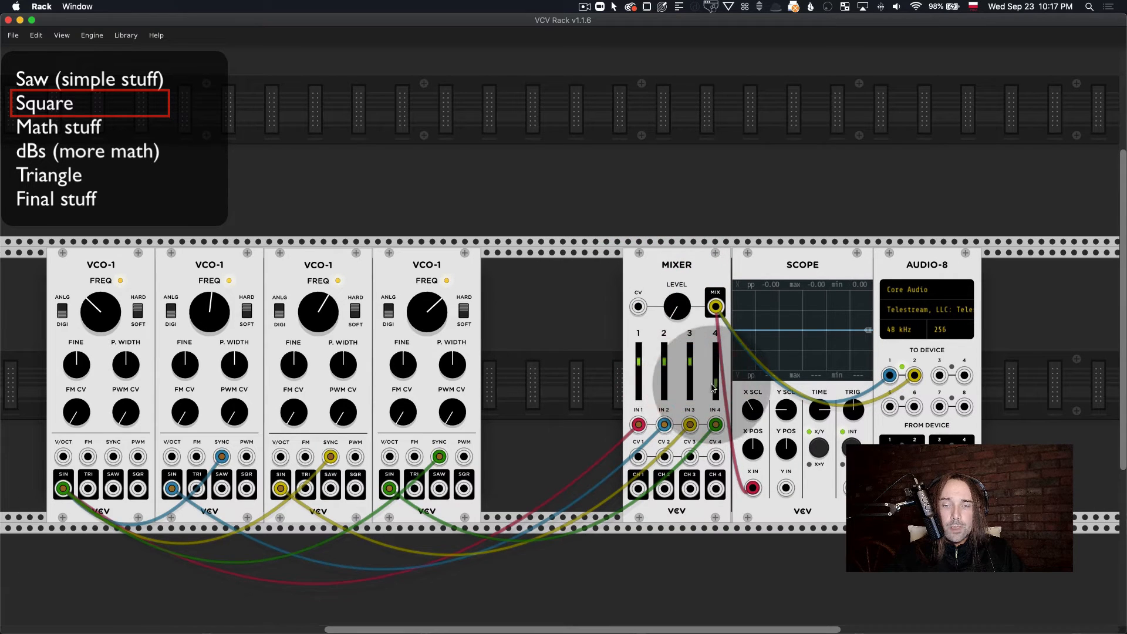
double_click(715, 386)
scroll(716, 385, "up", 1)
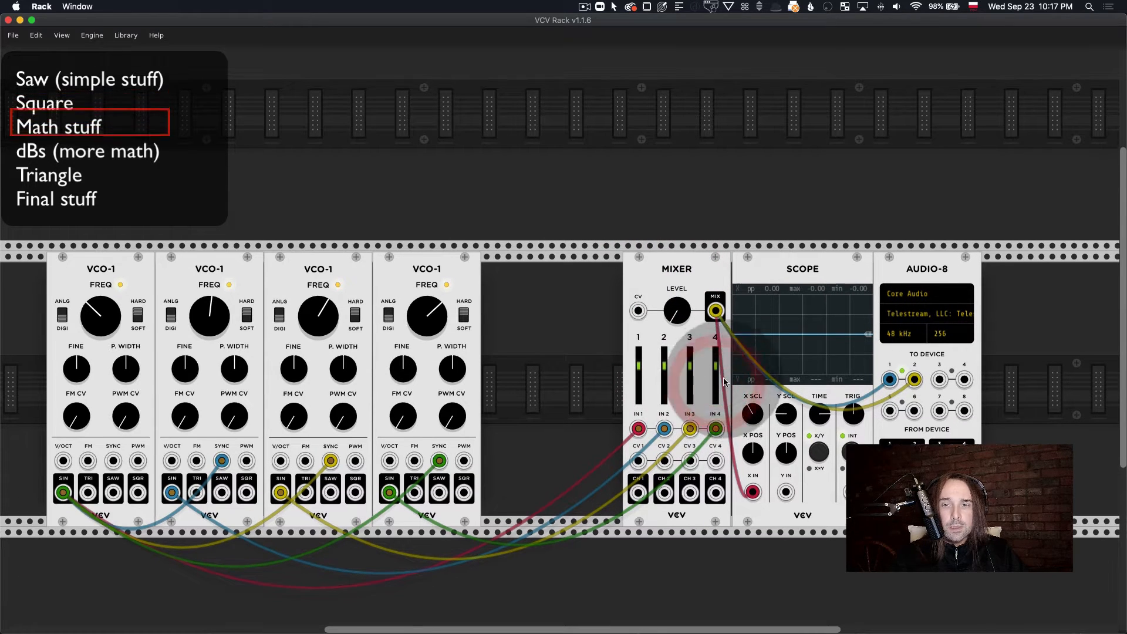
scroll(704, 380, "down", 3)
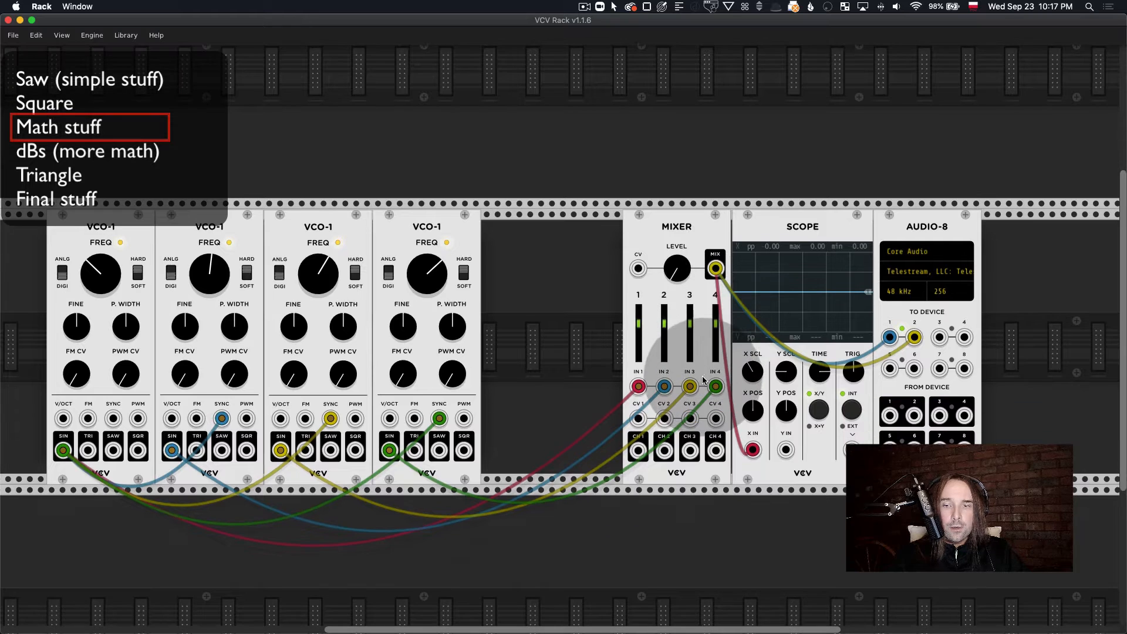
left_click(639, 324)
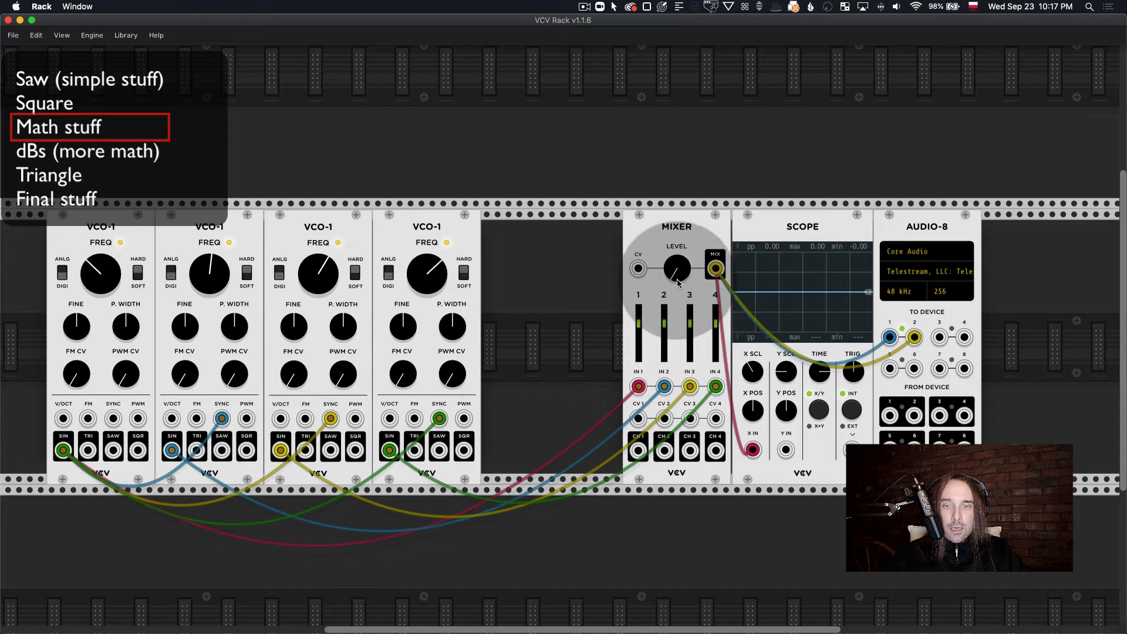
mouse_move(676, 277)
left_mouse_down()
mouse_move(676, 241)
mouse_move(676, 285)
left_mouse_up()
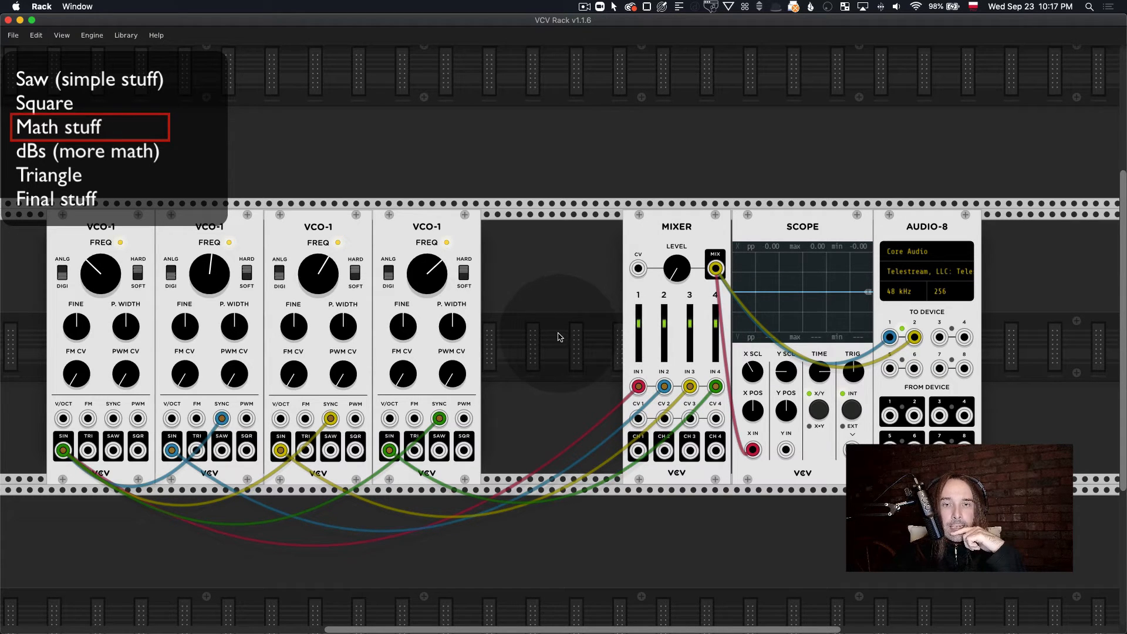
Step: Add the VCV 8vert module and position it in the gap beside the fourth oscillator
right_click(540, 264)
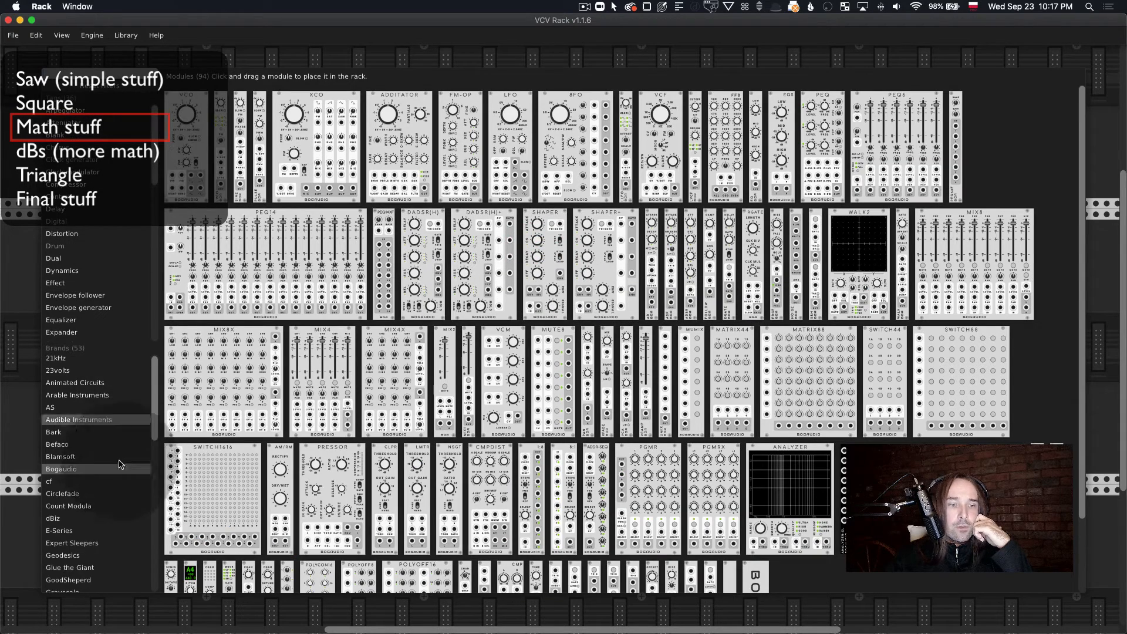
scroll(113, 458, "down", 3)
left_click(78, 539)
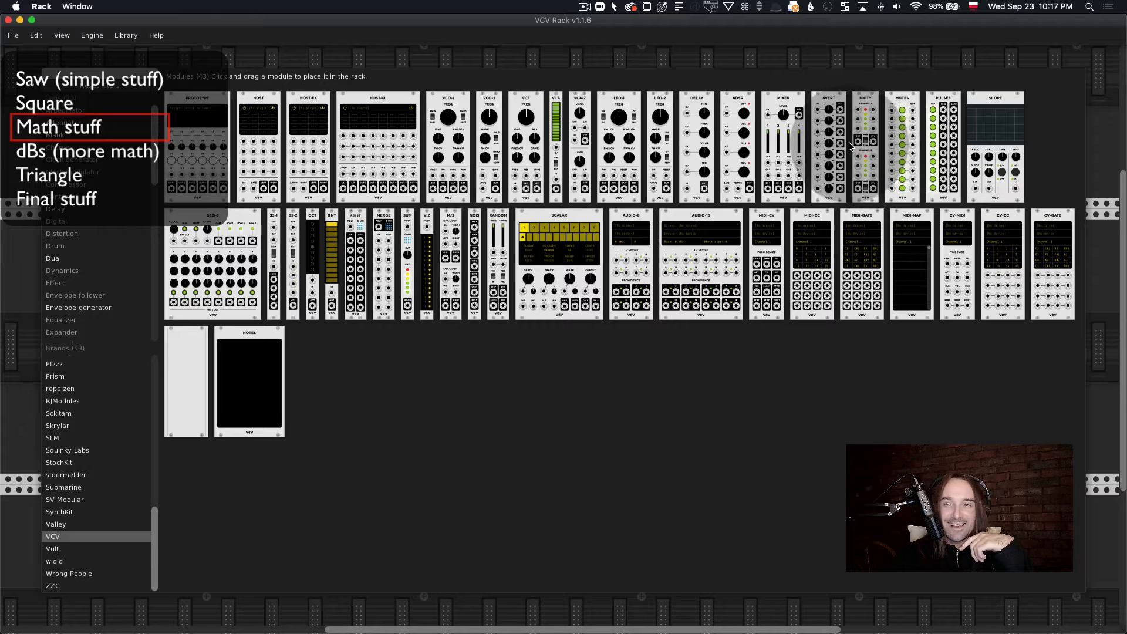
left_click_drag(829, 147, 562, 305)
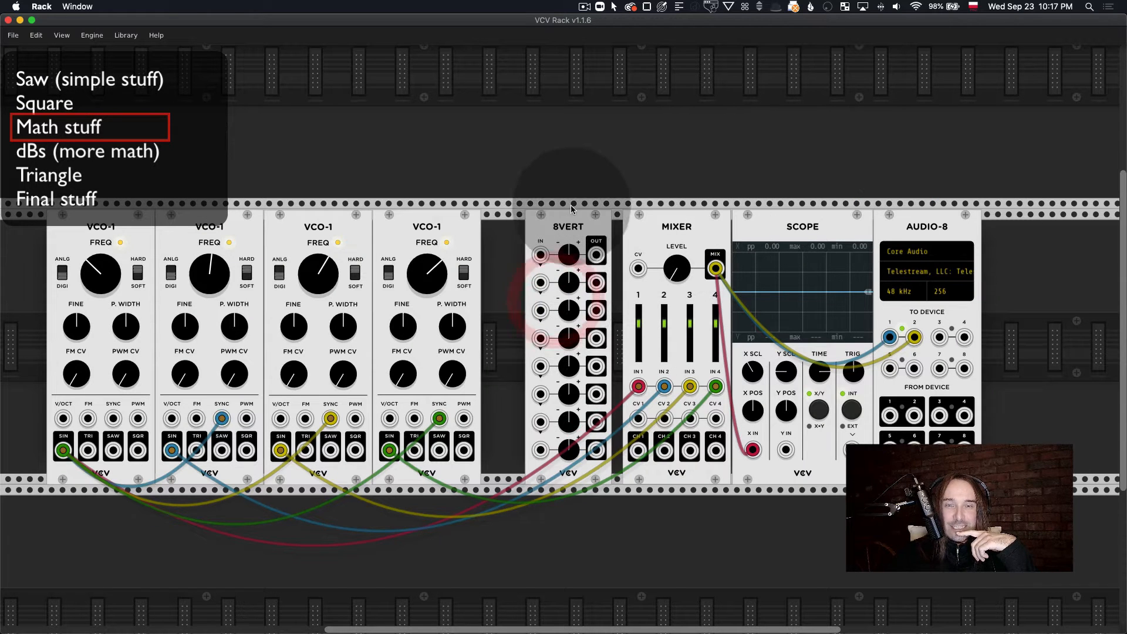
mouse_move(565, 226)
left_mouse_down()
mouse_move(523, 227)
mouse_move(551, 237)
left_mouse_up()
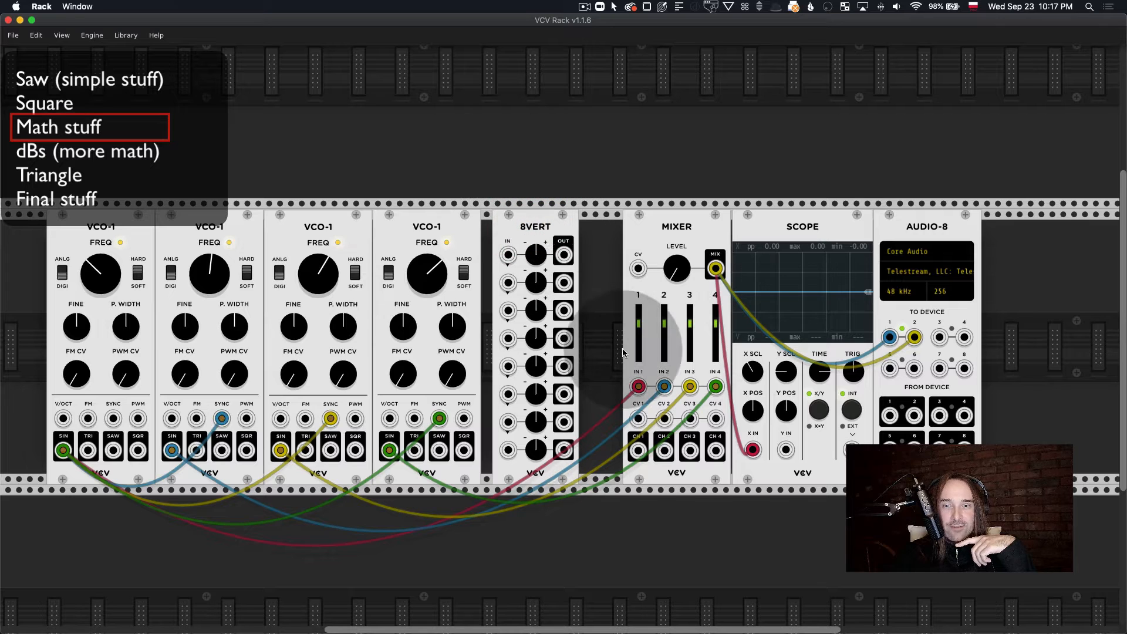
Step: Reroute the four oscillators' SIN signals through the first four 8vert channels into the Mixer's IN 1 to IN 4
left_click_drag(638, 386, 508, 243)
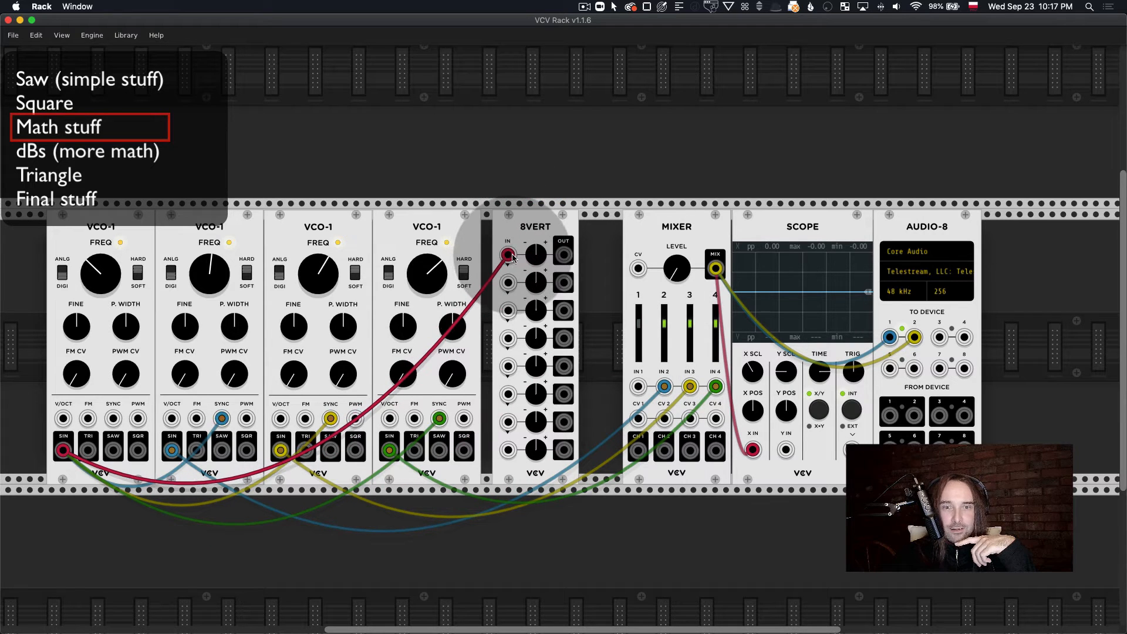
left_click_drag(664, 386, 508, 310)
left_click_drag(715, 385, 508, 338)
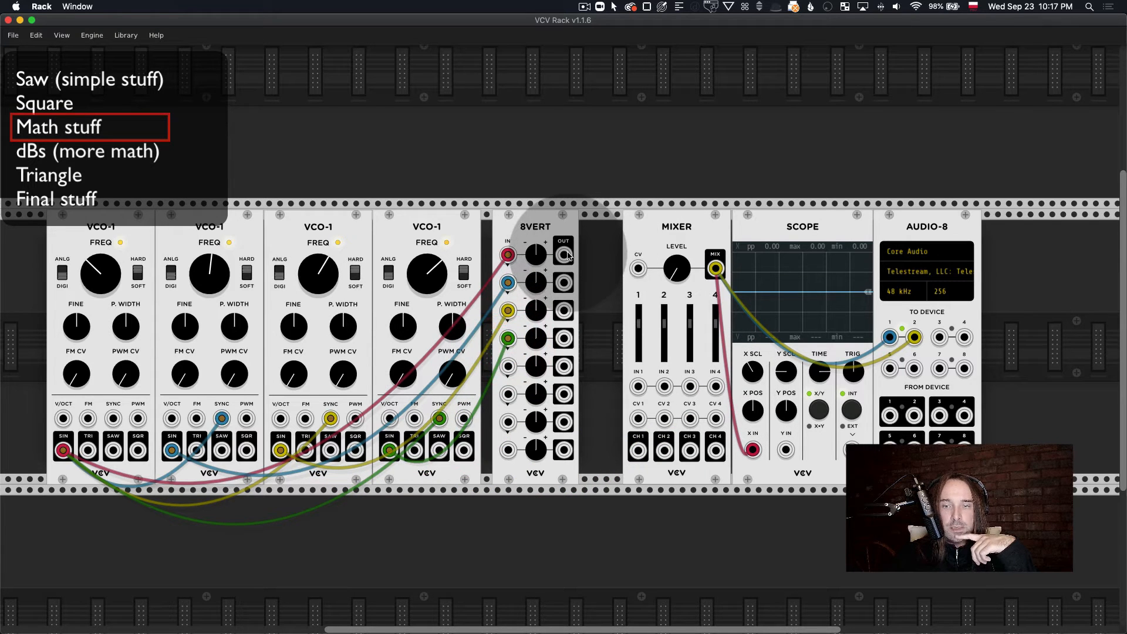
left_click_drag(567, 255, 561, 282)
left_click_drag(690, 384, 563, 338)
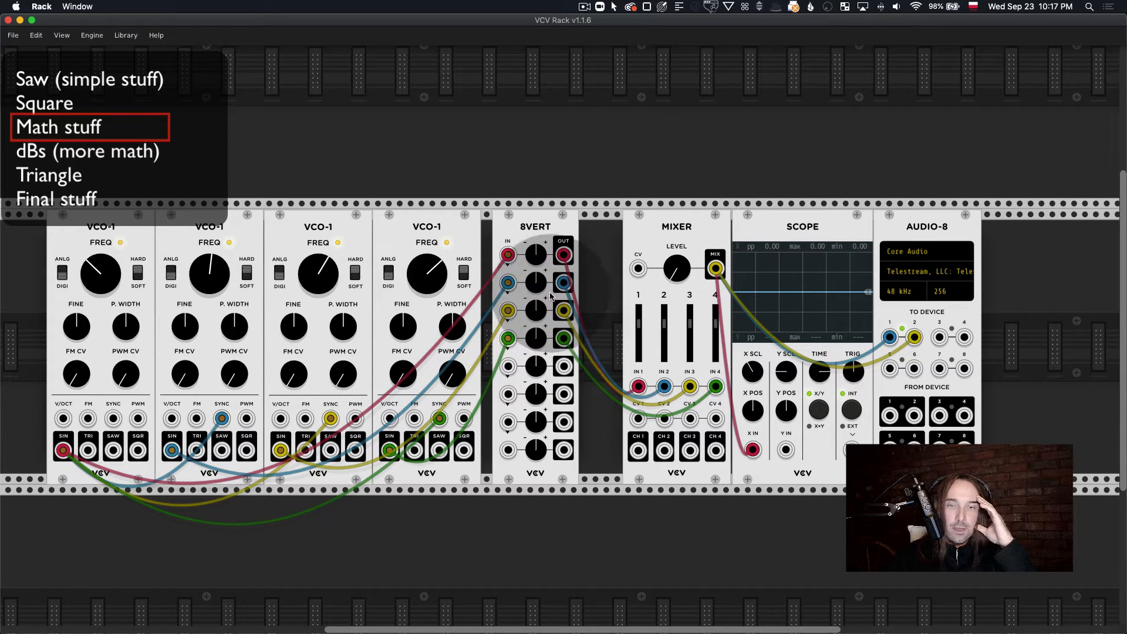
Step: Turn up 8vert's first attenuverter and raise the Mixer's level to display the first oscillator's sine on the Scope
mouse_move(539, 260)
left_mouse_down()
mouse_move(539, 242)
mouse_move(540, 255)
left_mouse_up()
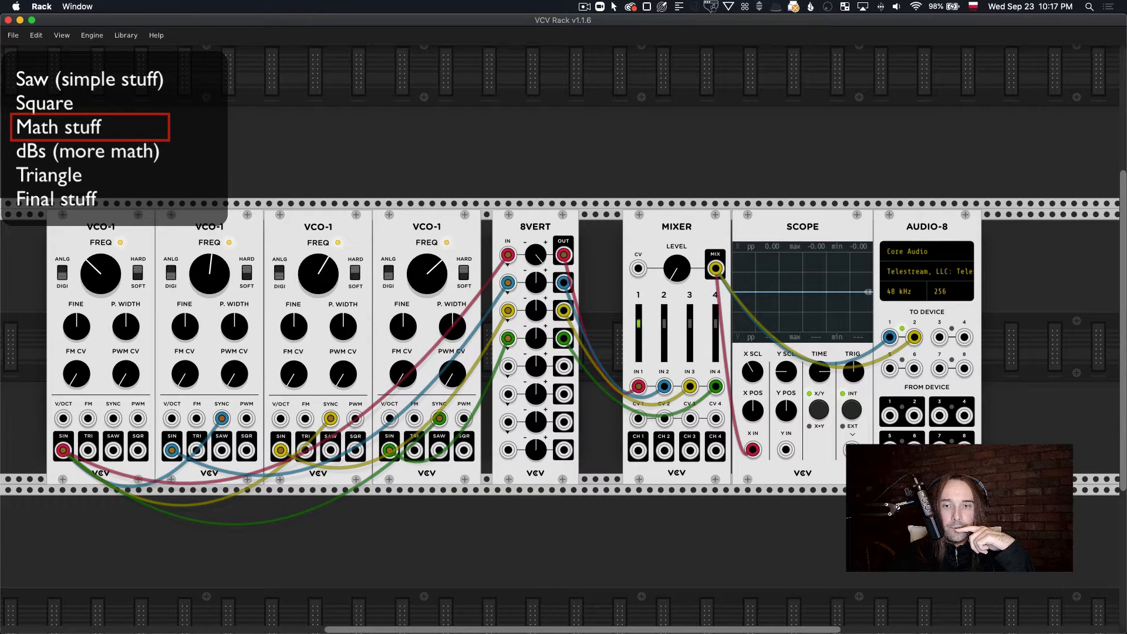
left_click_drag(681, 273, 681, 262)
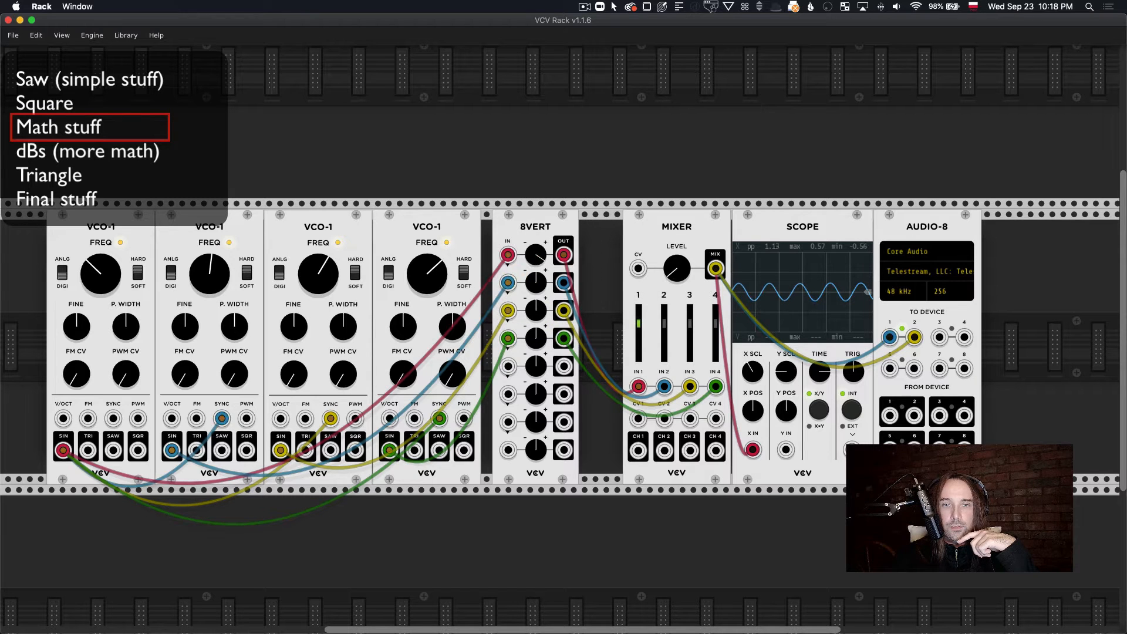
Step: Try the second, third and fourth 8vert attenuverters in the mix, and reset the first four attenuverters to their default gain
mouse_move(536, 255)
left_mouse_down()
mouse_move(536, 302)
mouse_move(536, 264)
left_mouse_up()
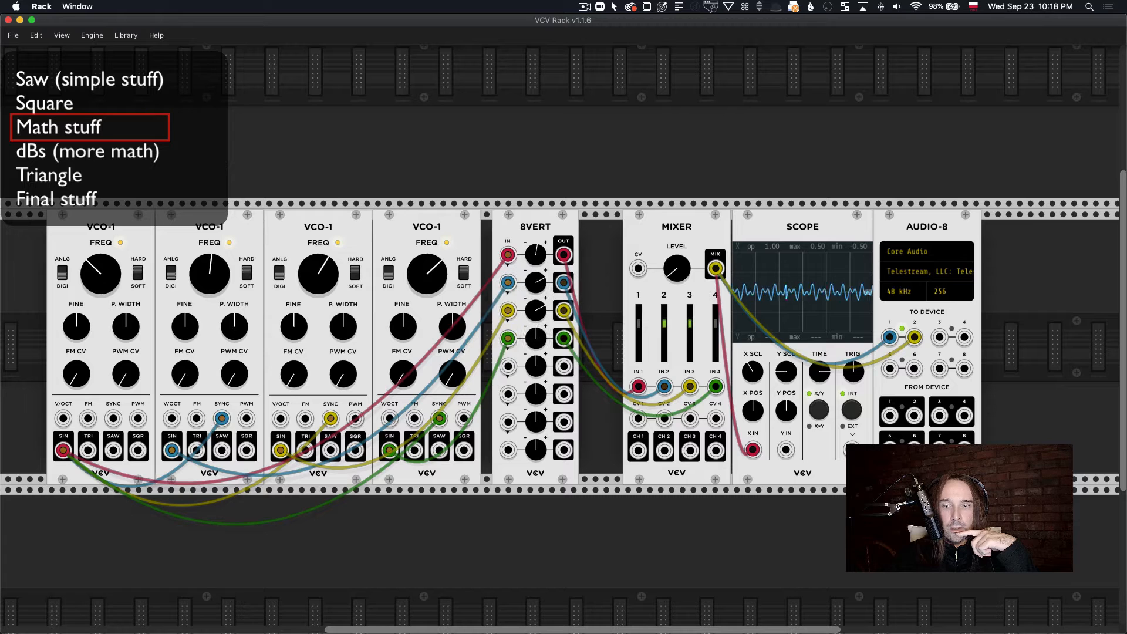
left_click_drag(539, 341, 538, 345)
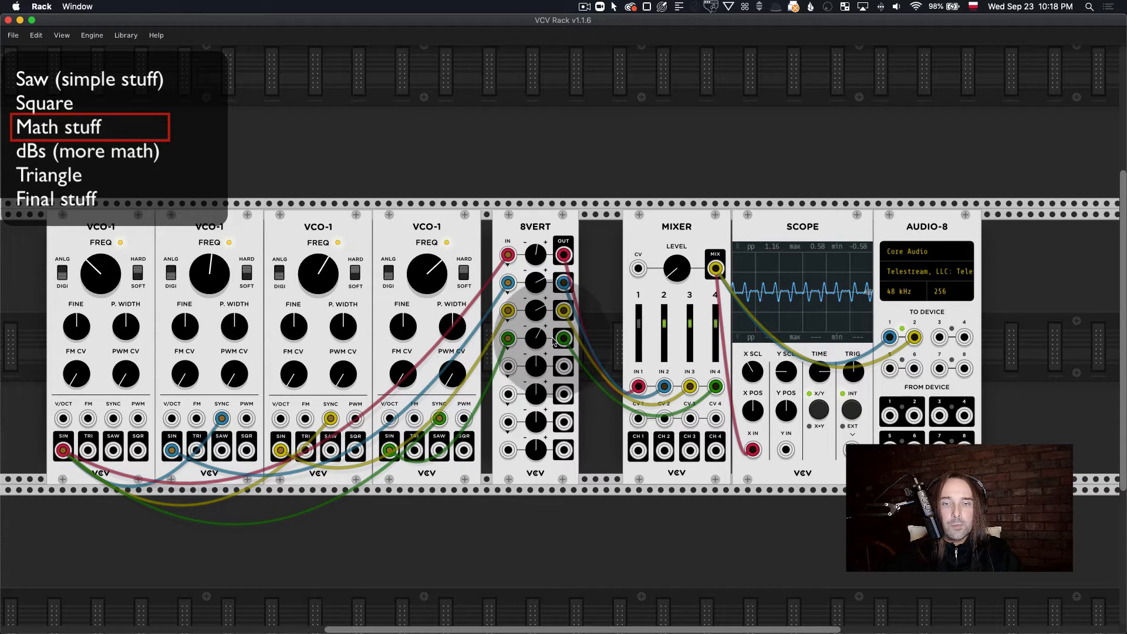
double_click(531, 337)
double_click(530, 311)
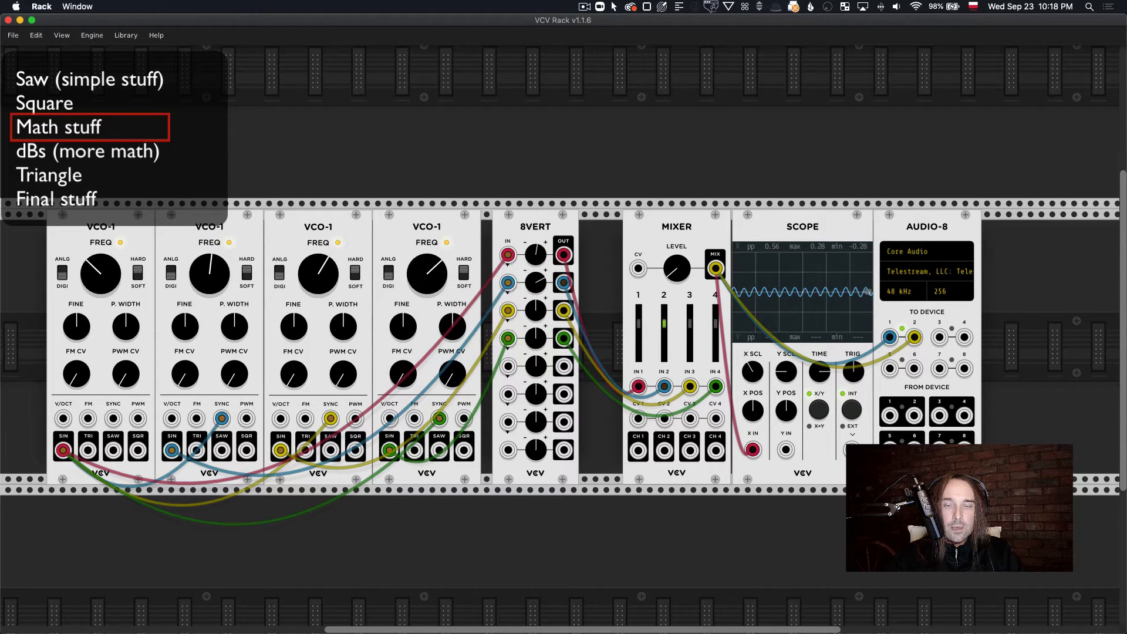
double_click(531, 283)
double_click(530, 254)
Step: Set the second, third and fourth oscillators' frequencies to 200, 300 and 400 Hz respectively
right_click(216, 266)
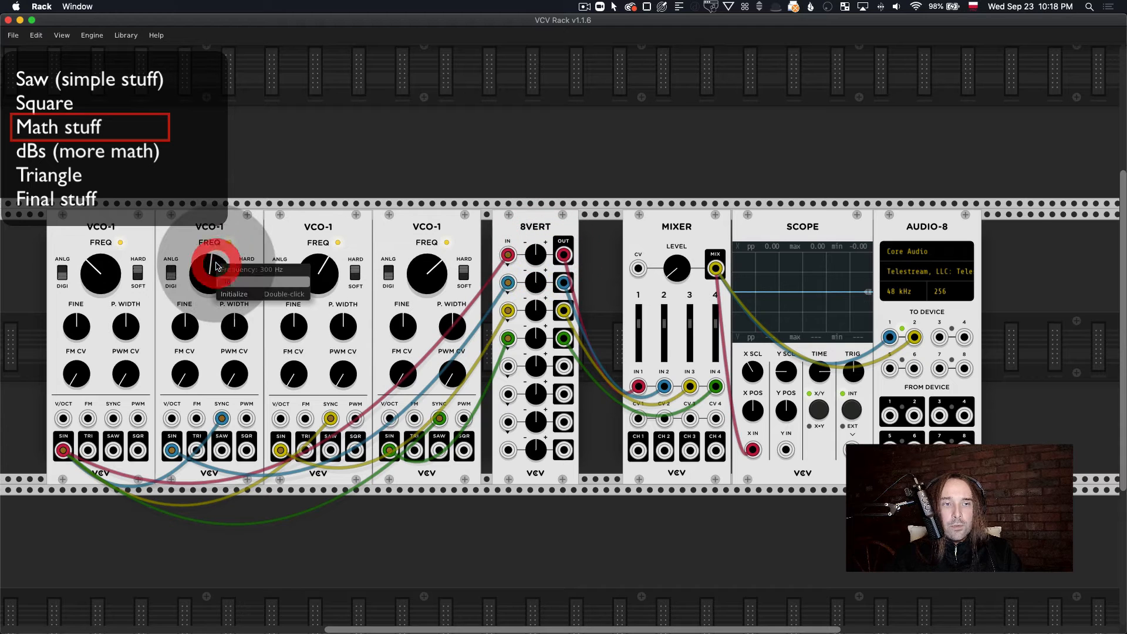
type("200")
key("Return")
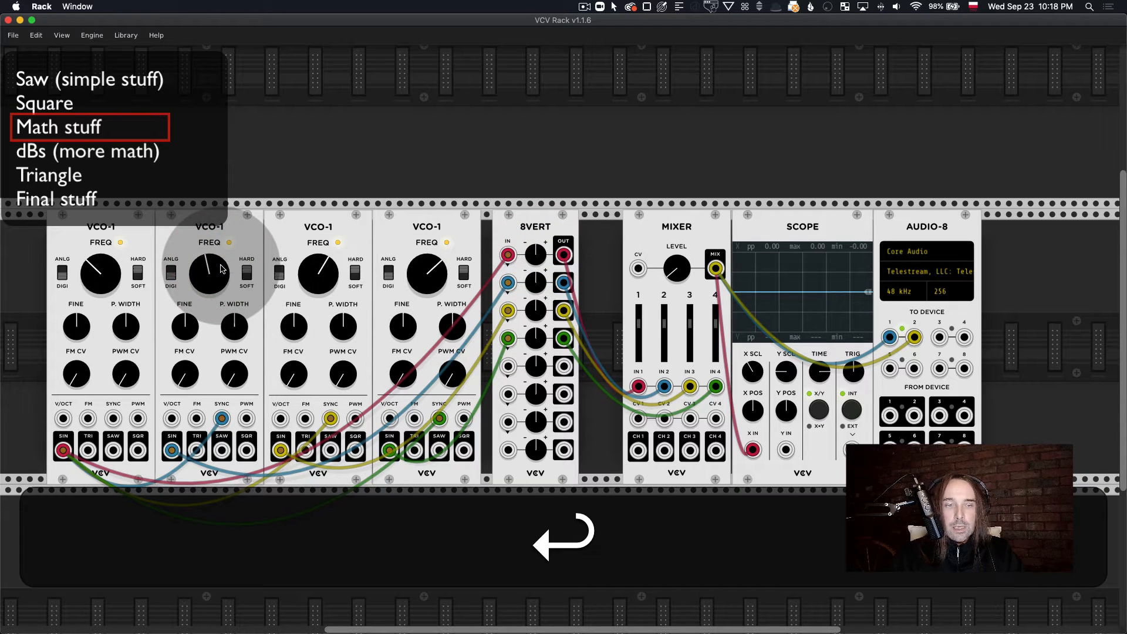
right_click(323, 279)
type("300")
key("Return")
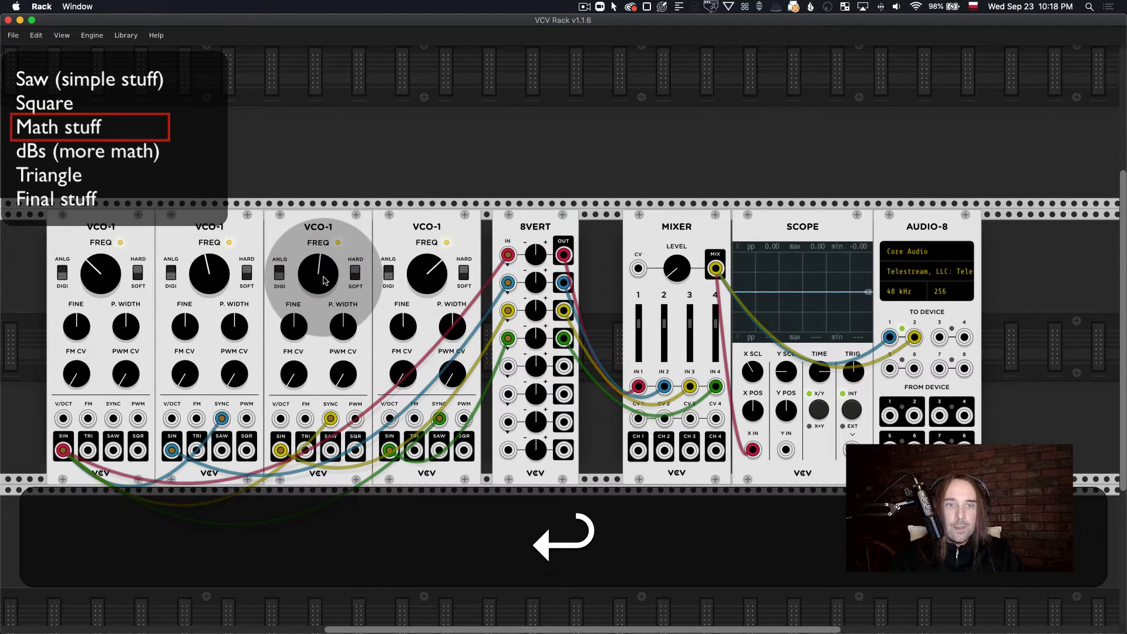
right_click(416, 279)
type("4")
key("Return")
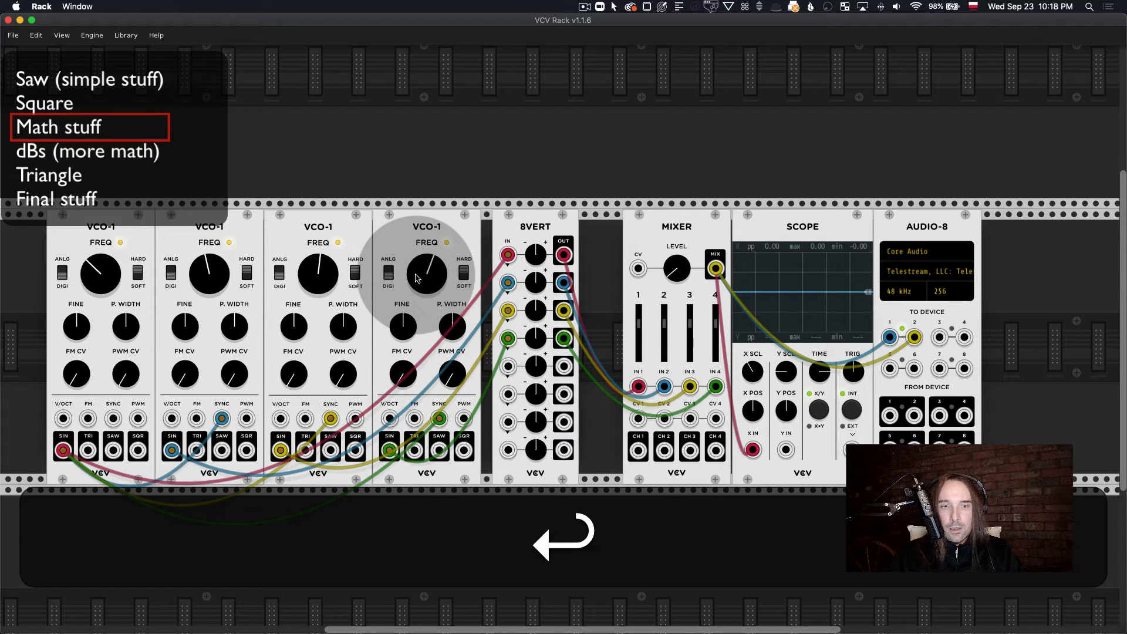
Step: Turn 8vert's channel 1 gain up to 100% and adjust the Mixer's level to show the first oscillator's sine on the Scope
mouse_move(676, 269)
left_mouse_down()
mouse_move(699, 258)
mouse_move(664, 287)
left_mouse_up()
left_click_drag(536, 257, 536, 249)
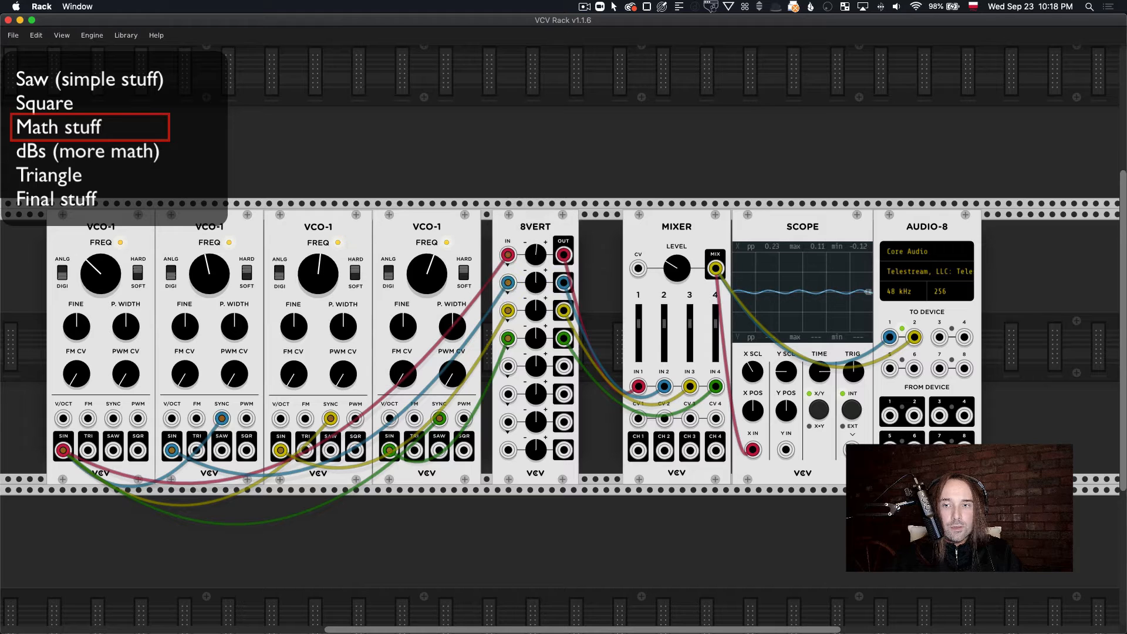
left_click_drag(678, 269, 677, 269)
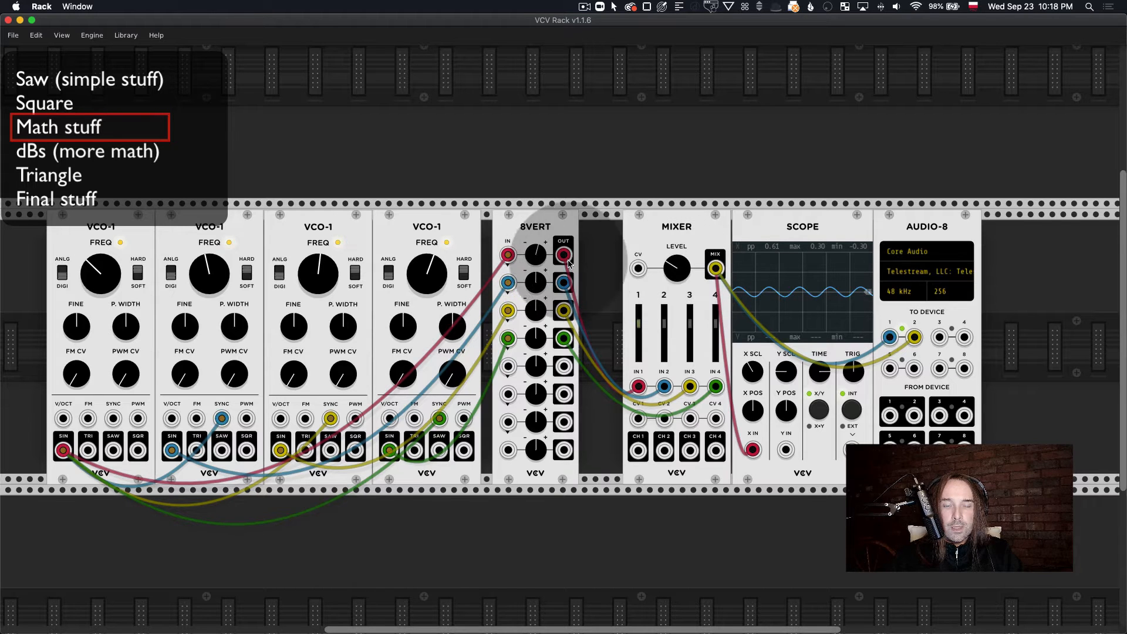
left_click_drag(538, 256, 538, 254)
left_click_drag(682, 268, 682, 299)
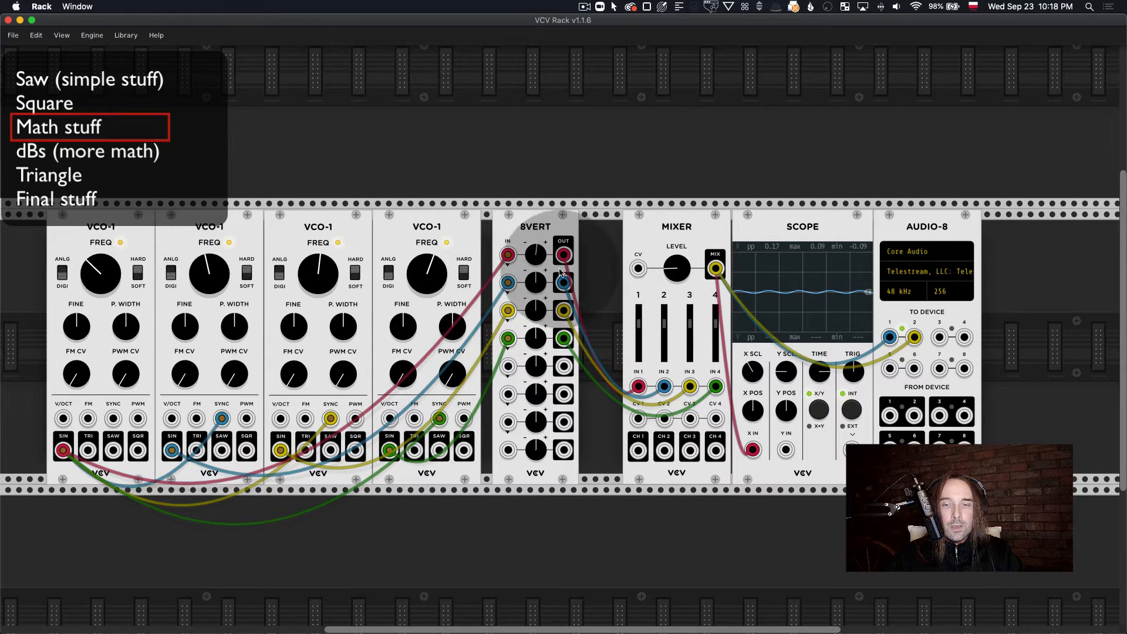
left_click_drag(538, 260, 543, 250)
left_click_drag(682, 274, 682, 277)
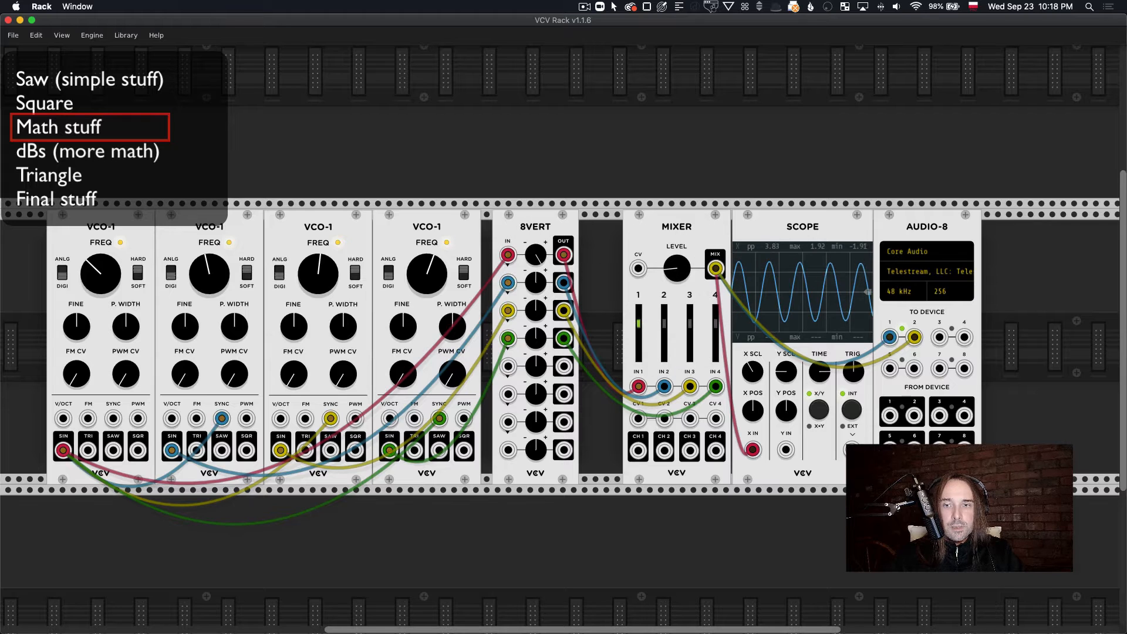
right_click(535, 254)
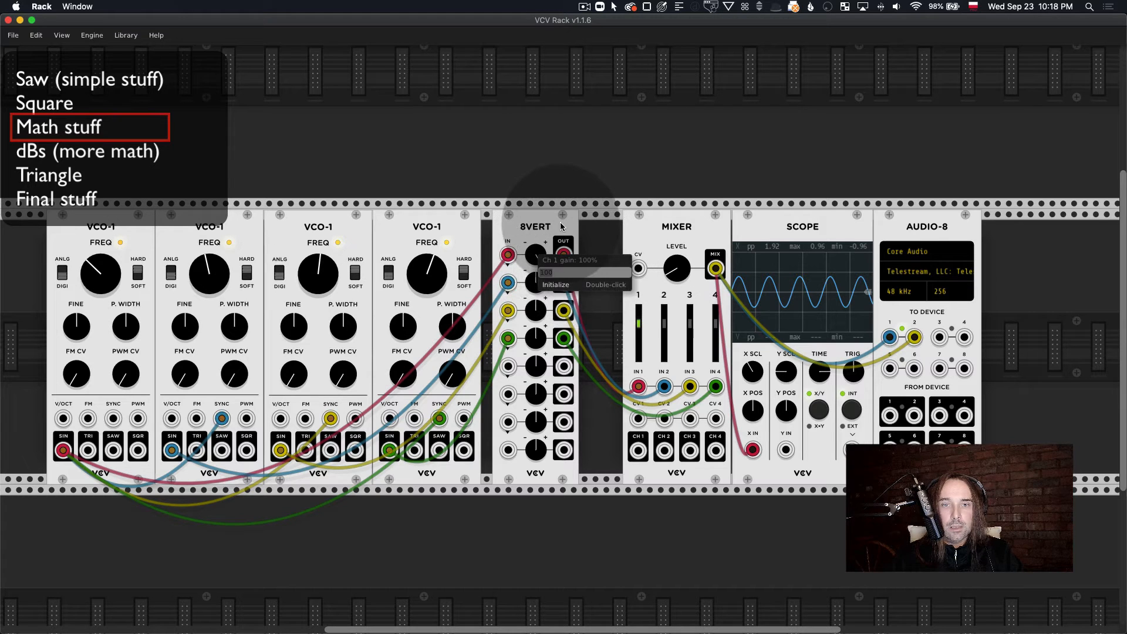
left_click(561, 226)
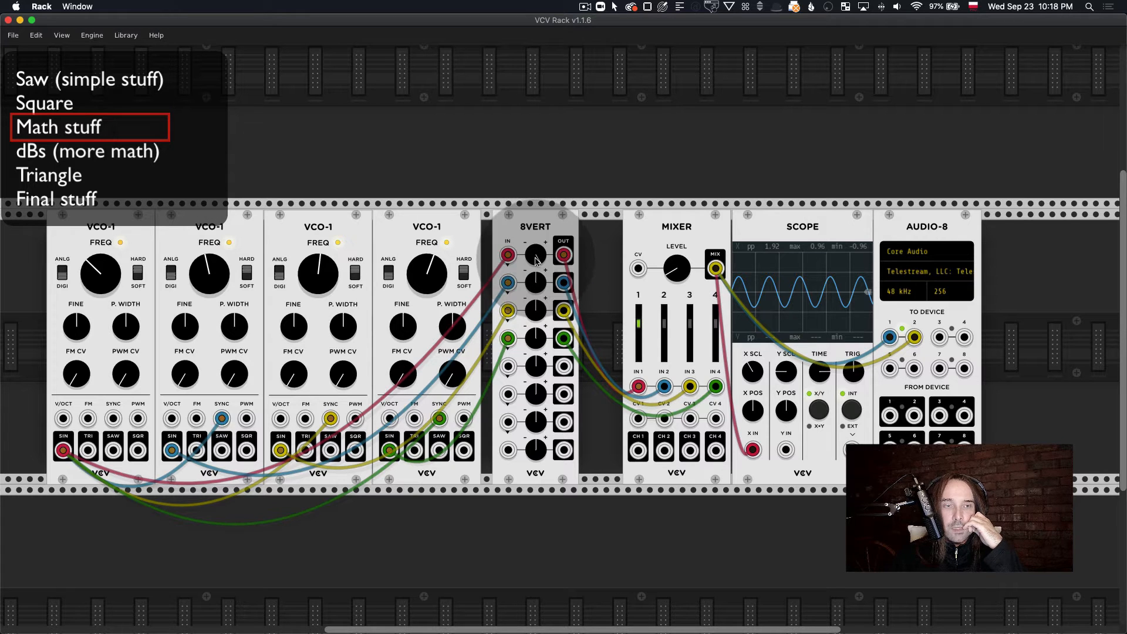
Step: Lower the Mixer's overall level to zero and set 8vert's channel 2 gain to 50%
left_click_drag(675, 277, 674, 311)
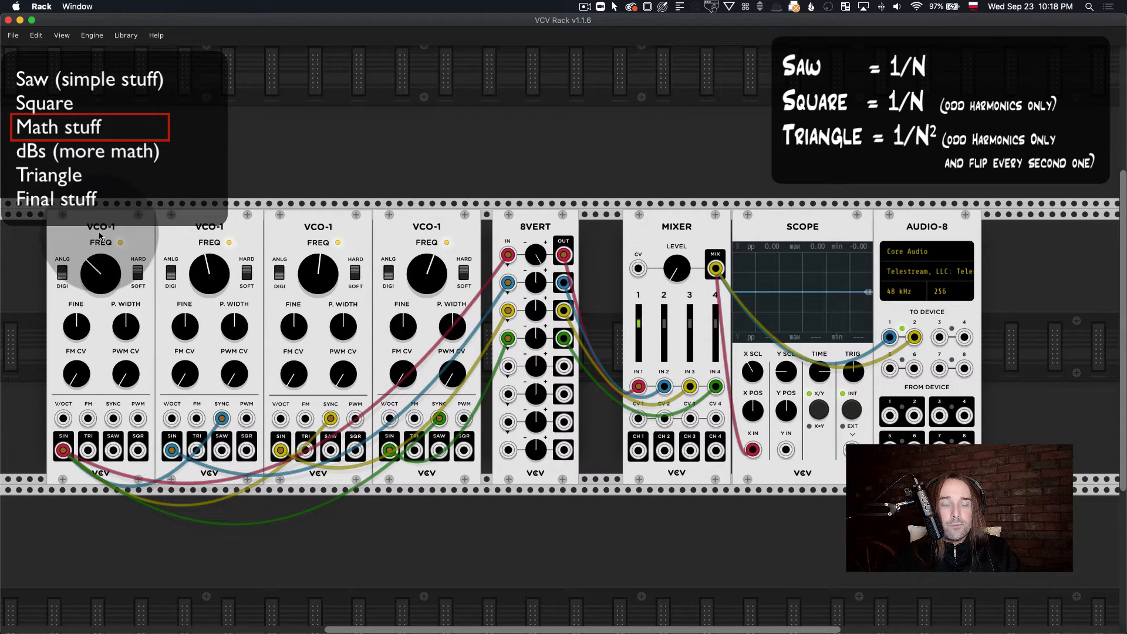
left_click(218, 229)
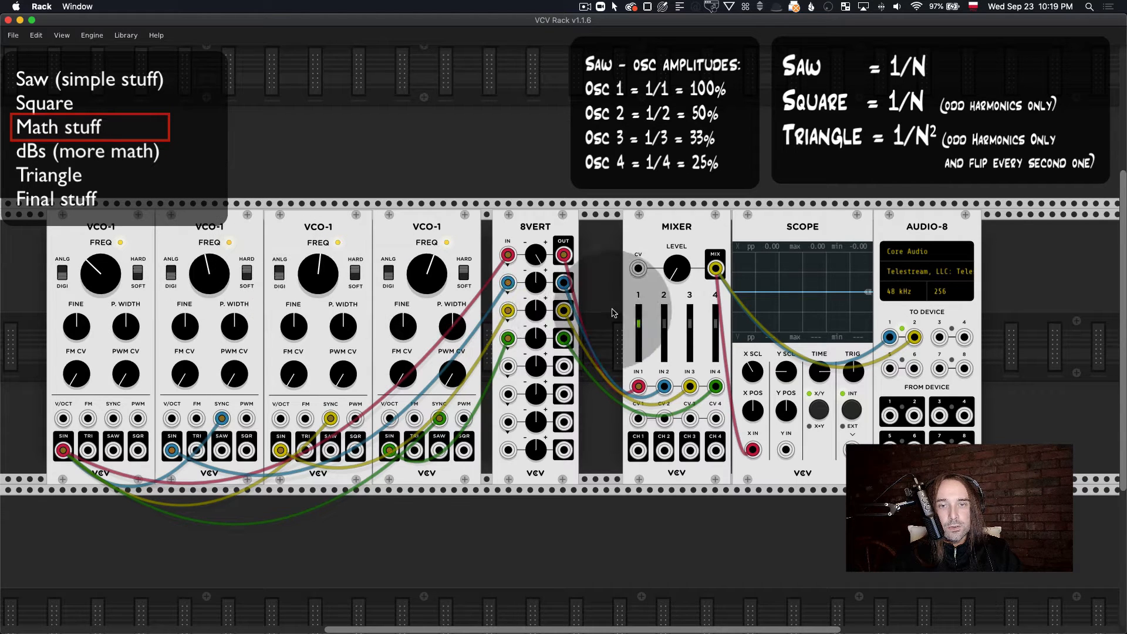
right_click(540, 288)
type("50")
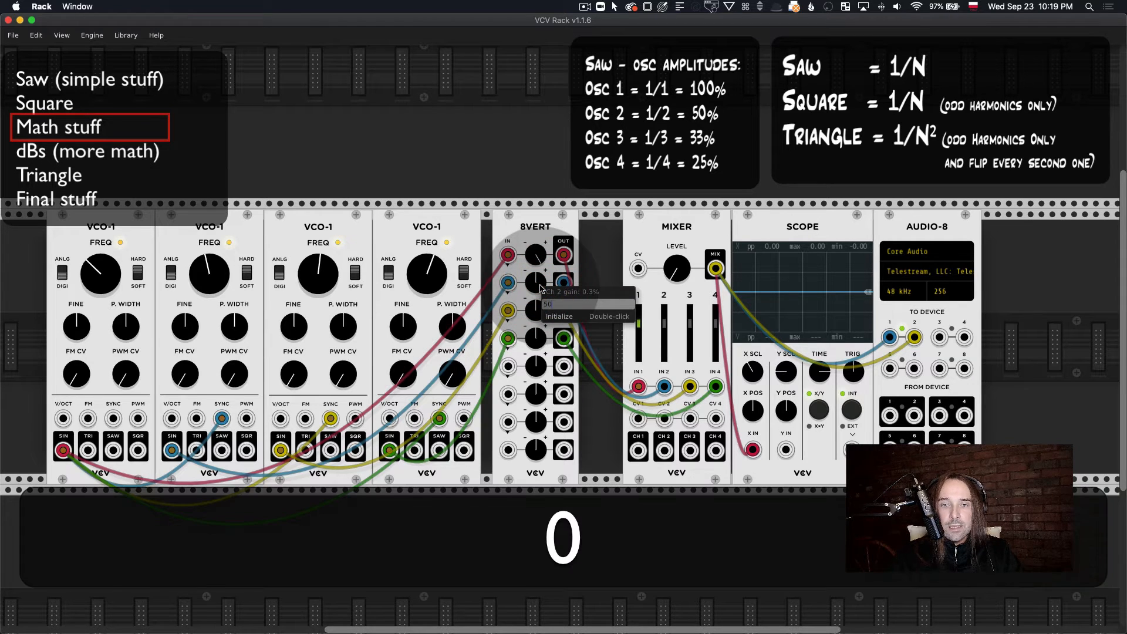
key("Return")
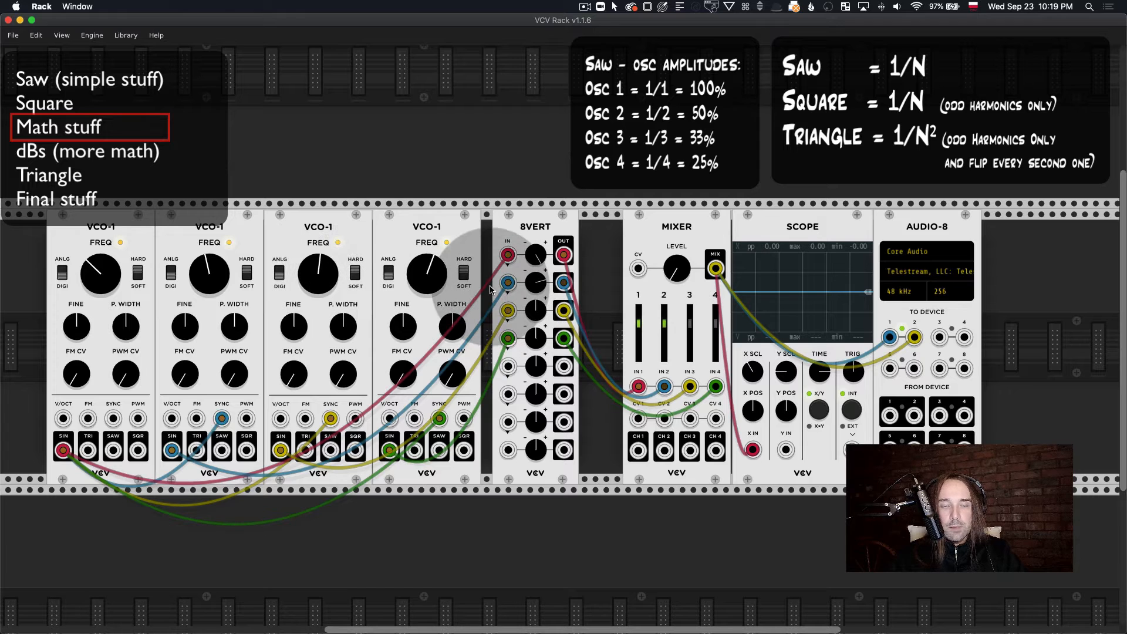
Step: Set 8vert's channel 3 gain to 33.33% and its channel 4 gain to 25%
right_click(541, 312)
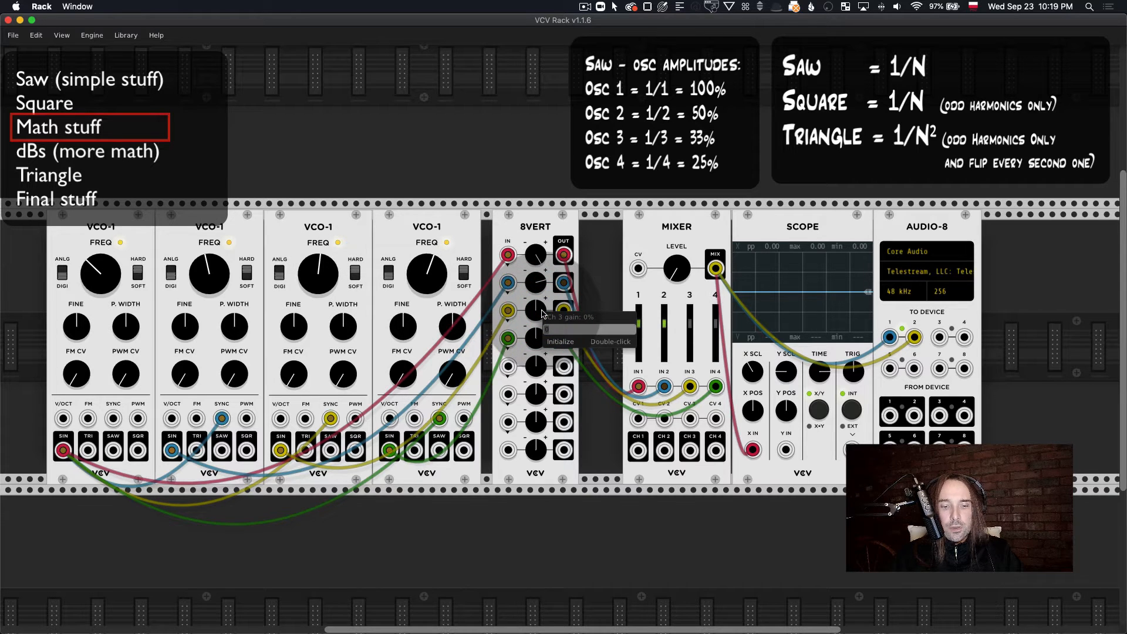
type("33.33")
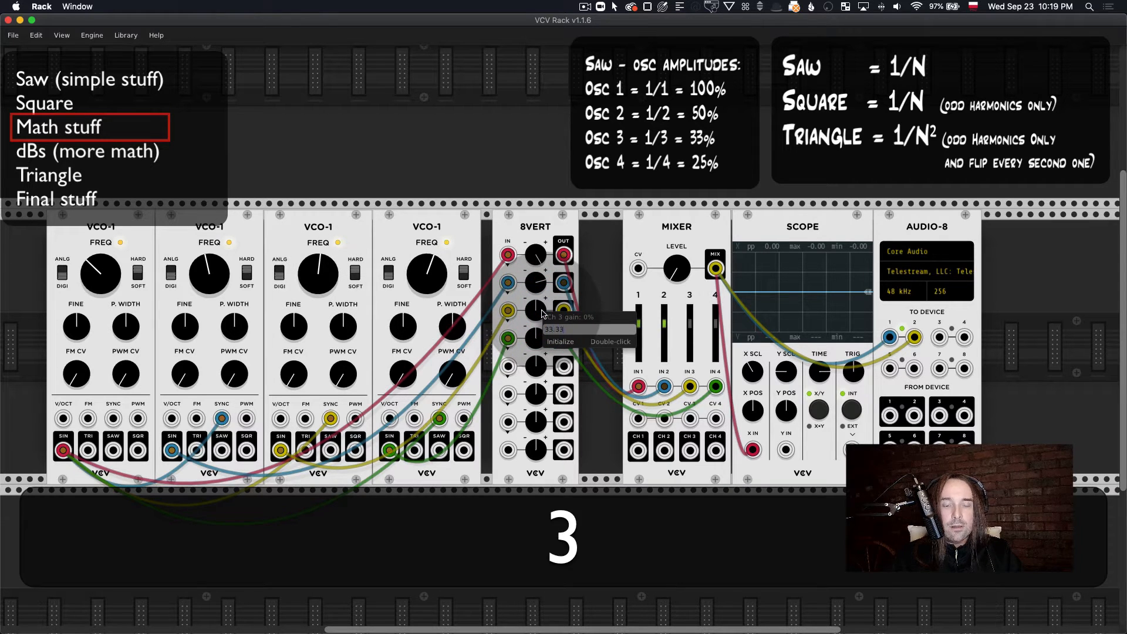
type("3")
key("Return")
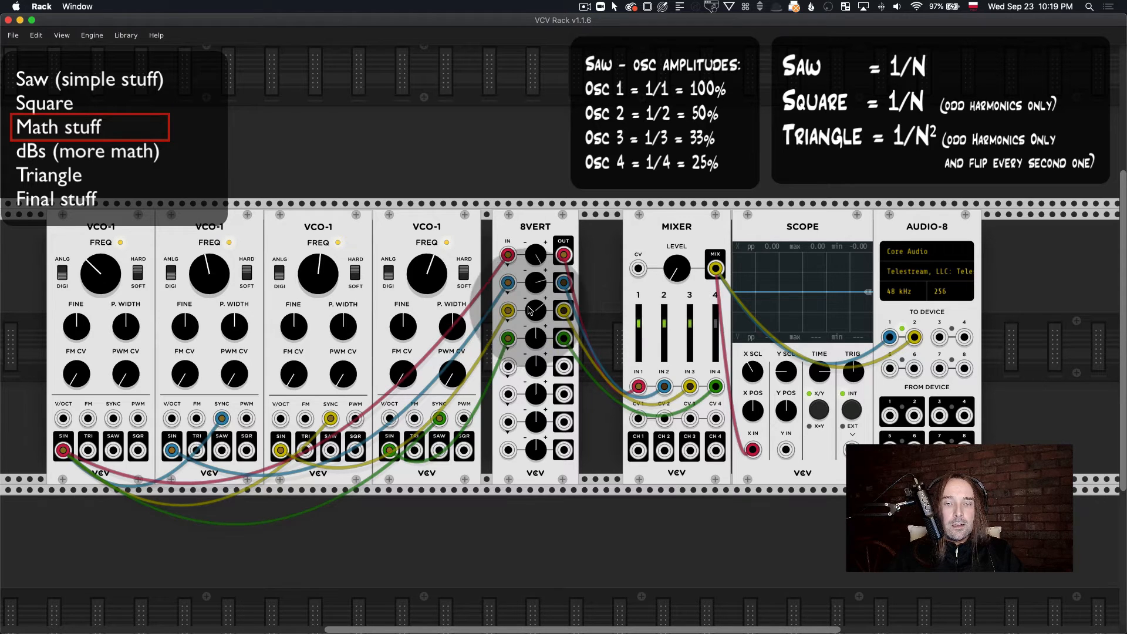
right_click(440, 276)
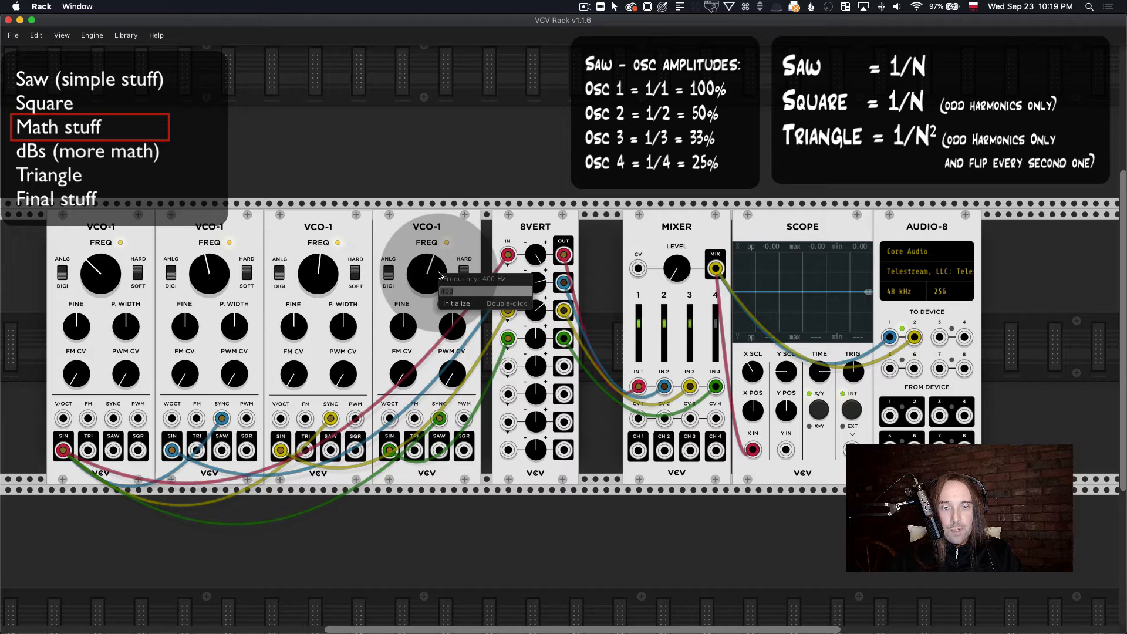
right_click(539, 340)
type("25")
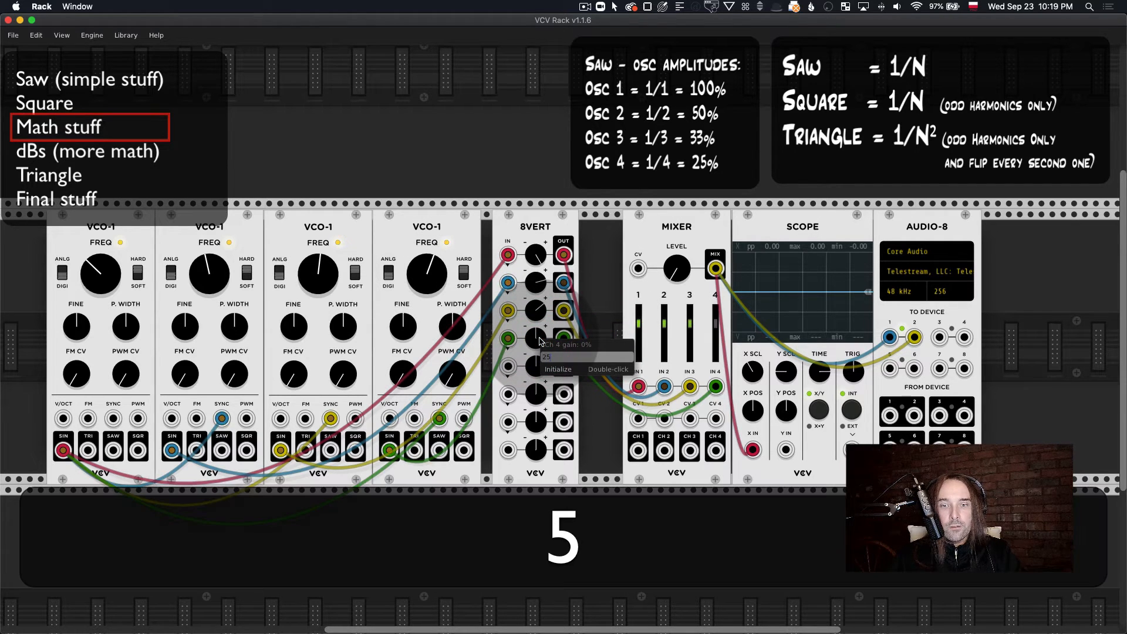
key("Return")
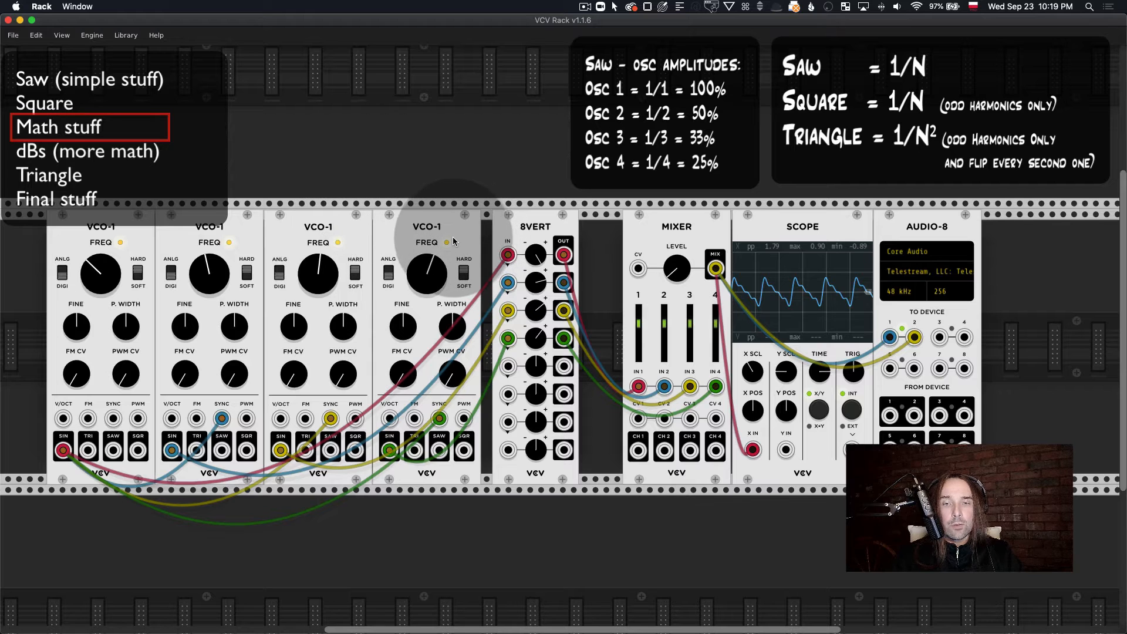
Step: Rearrange the rack so 8vert, Mixer, Scope and Audio-8 sit side by side without gaps directly after the fourth oscillator
left_click_drag(528, 241, 748, 238)
left_click_drag(459, 230, 423, 233)
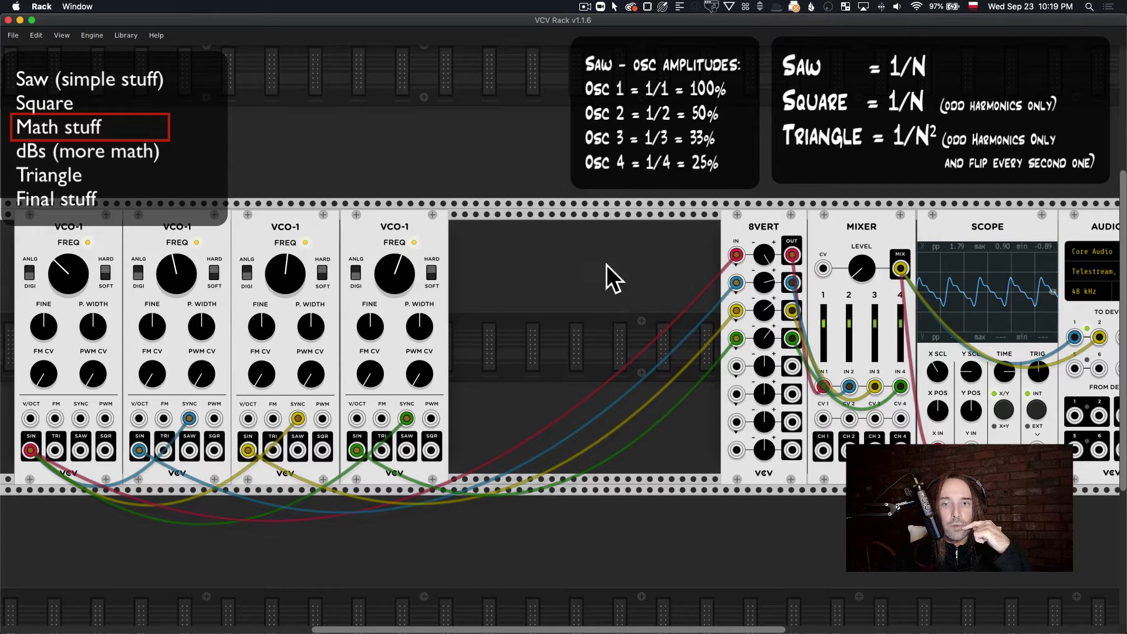
scroll(605, 270, "right", 5)
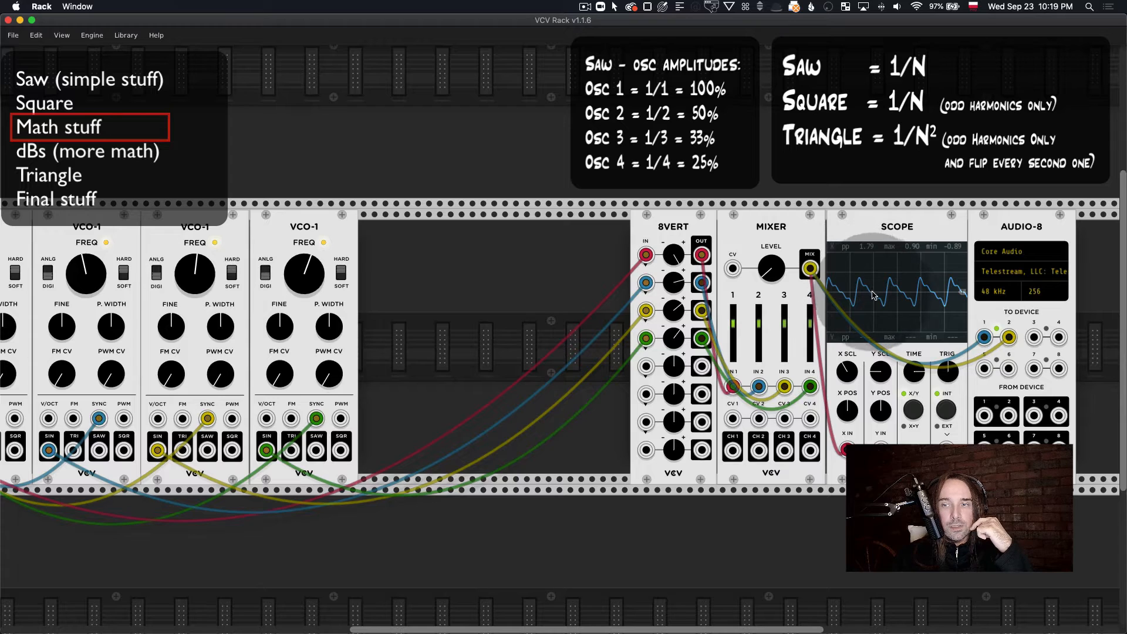
scroll(862, 281, "right", 15)
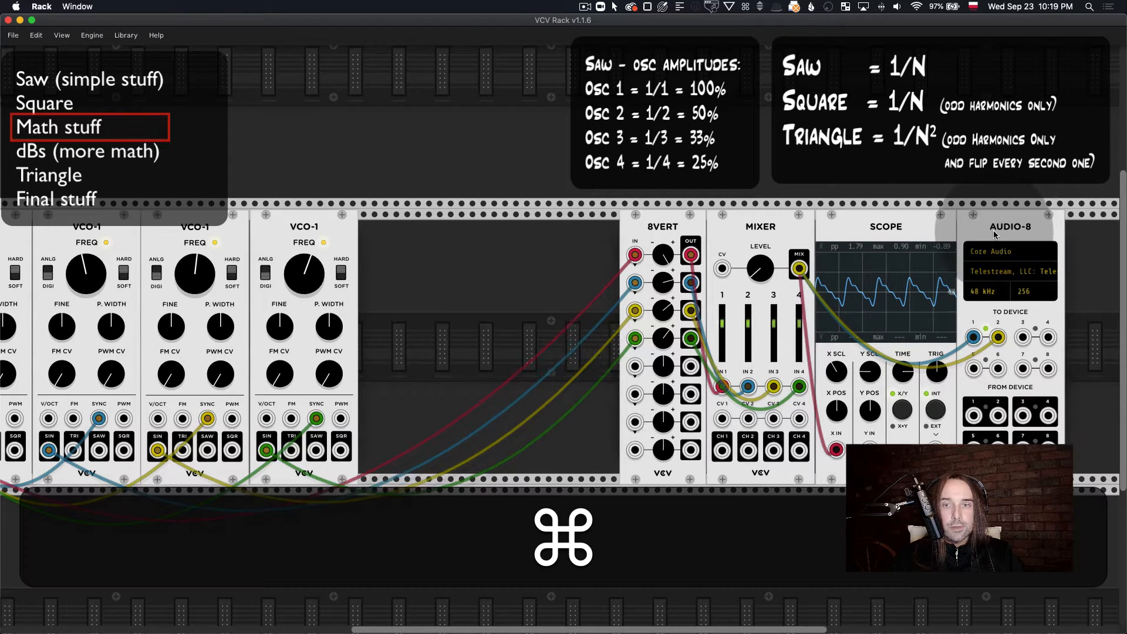
scroll(753, 228, "left", 10)
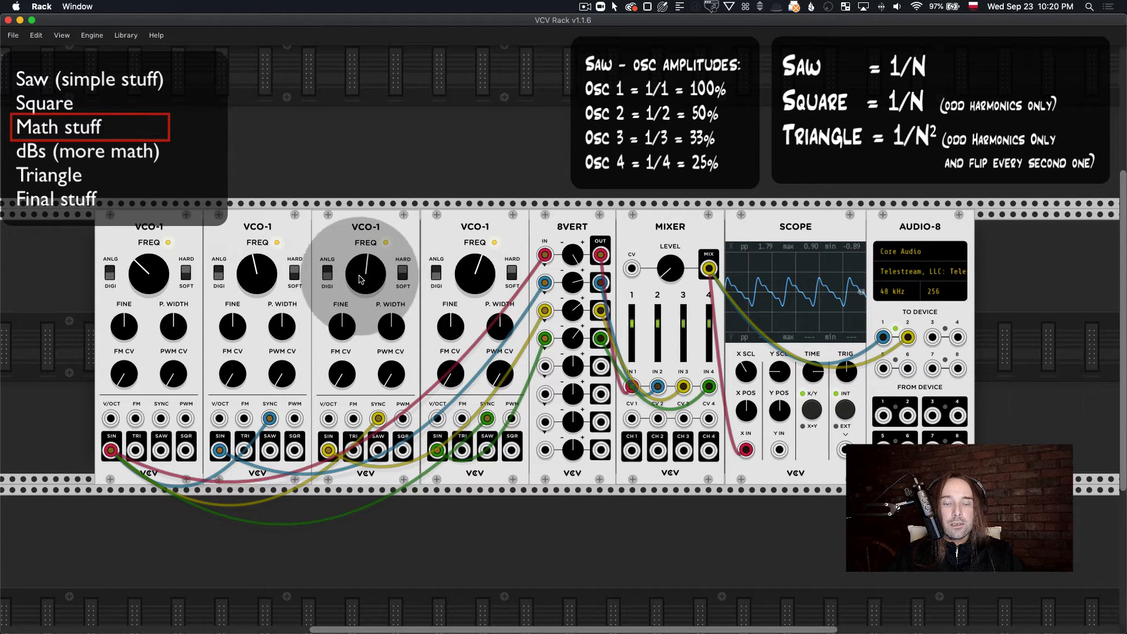
Step: Bring the Mixer's overall level down to zero and delete the 8vert module with its cables
left_click_drag(675, 270, 675, 295)
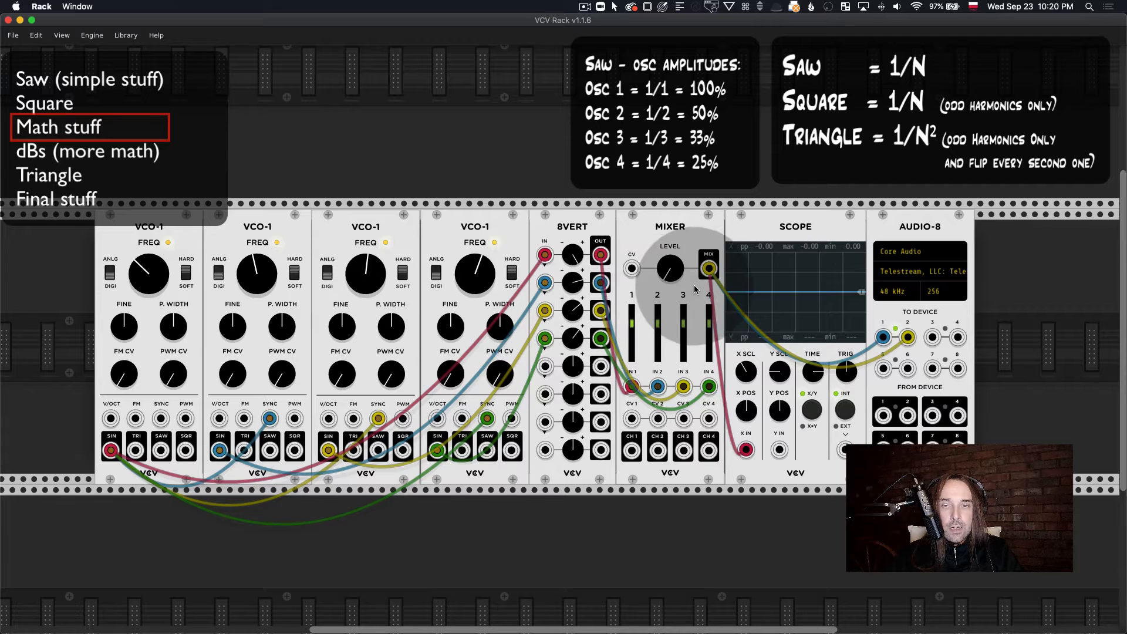
left_click_drag(677, 273, 677, 262)
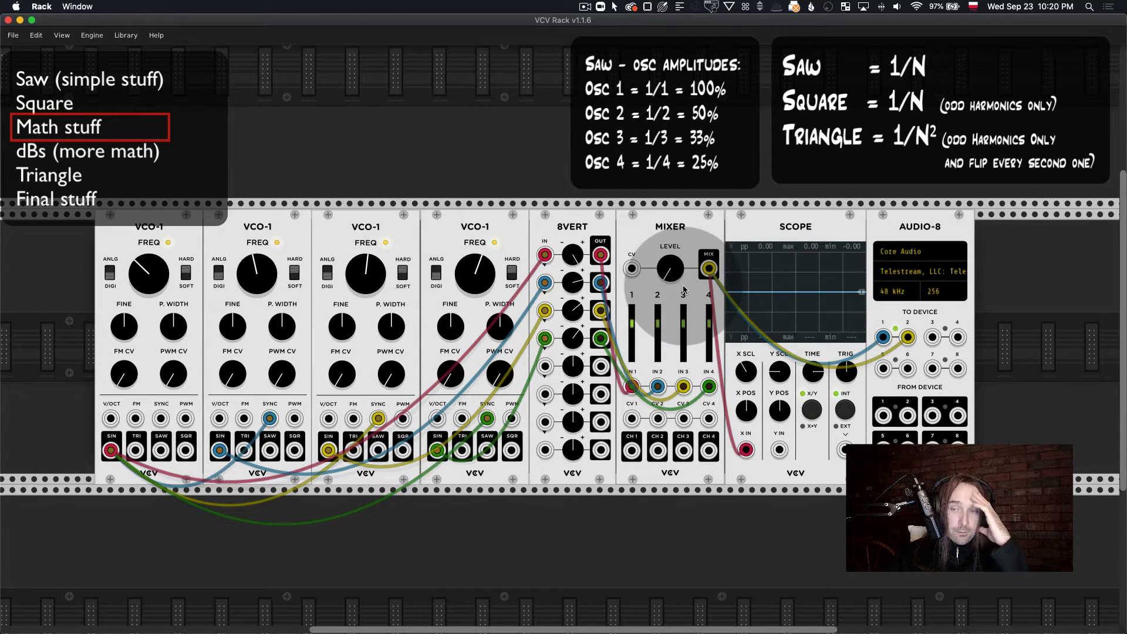
scroll(656, 289, "down", 1)
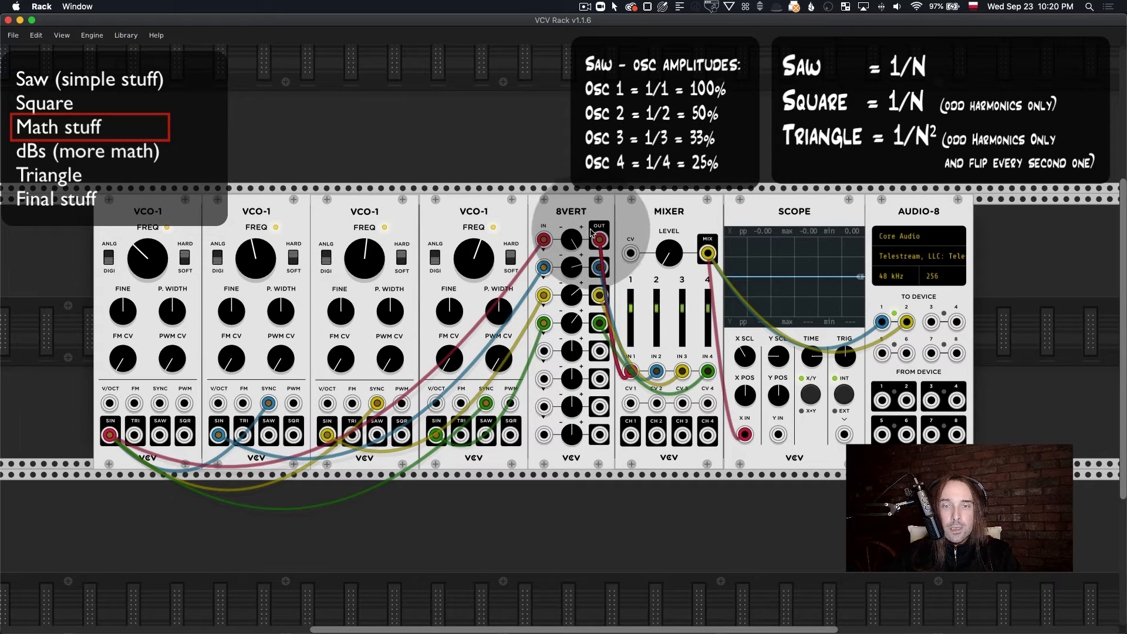
key("BackSpace")
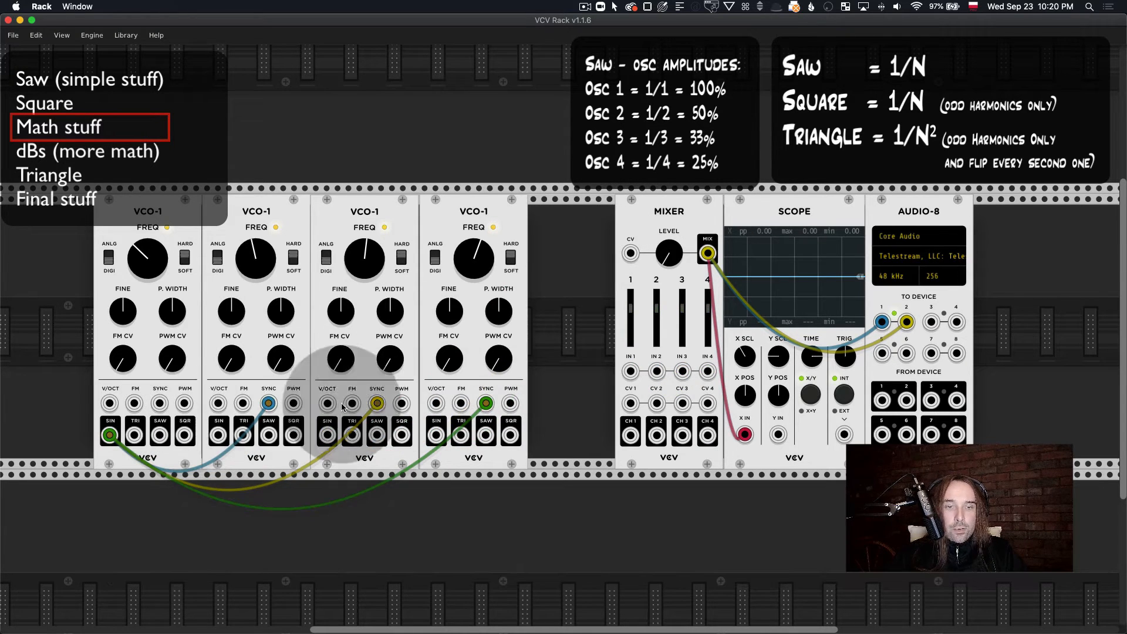
Step: Connect the four oscillators' SIN outputs directly to the Mixer's IN 1, IN 2, IN 3 and IN 4 in order
left_click_drag(631, 371, 114, 439)
left_click_drag(656, 371, 218, 435)
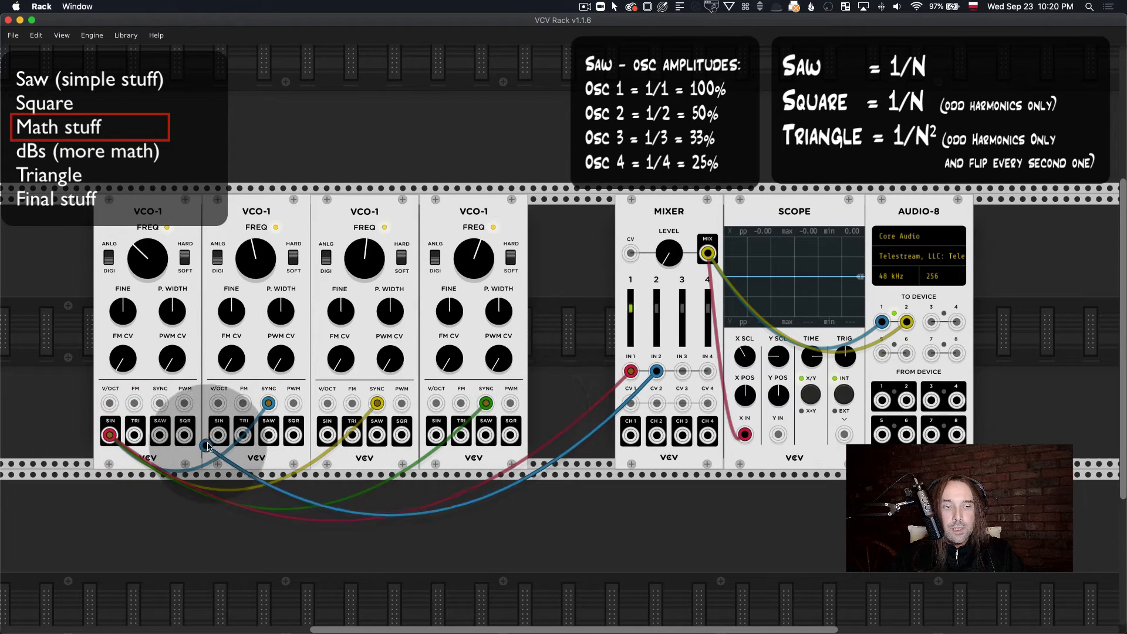
left_click_drag(682, 371, 327, 435)
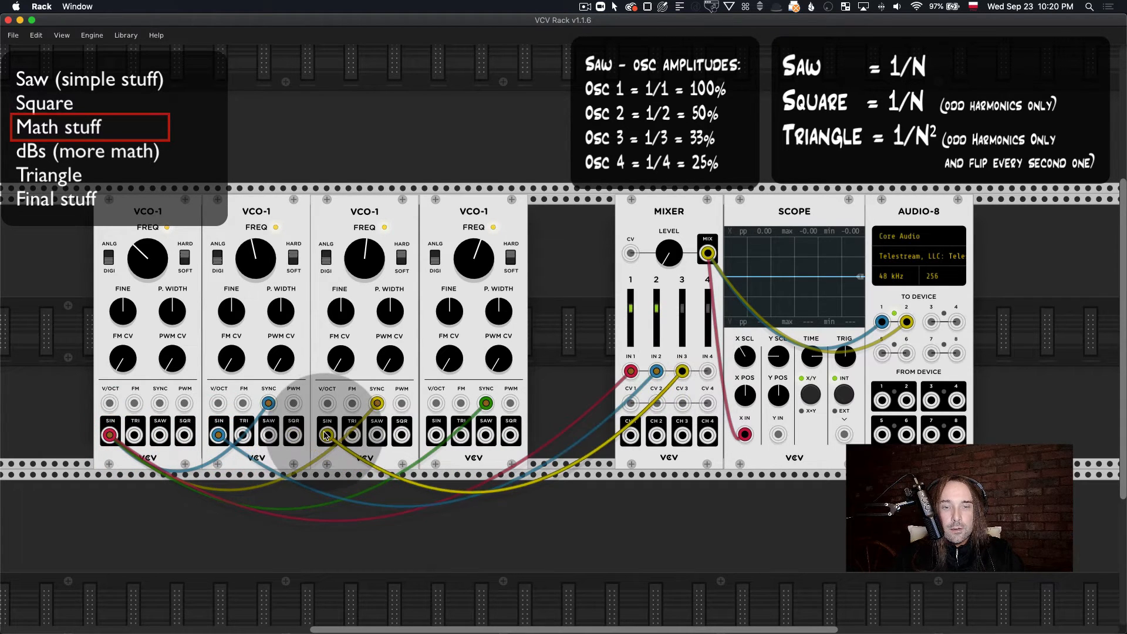
left_click_drag(708, 371, 437, 435)
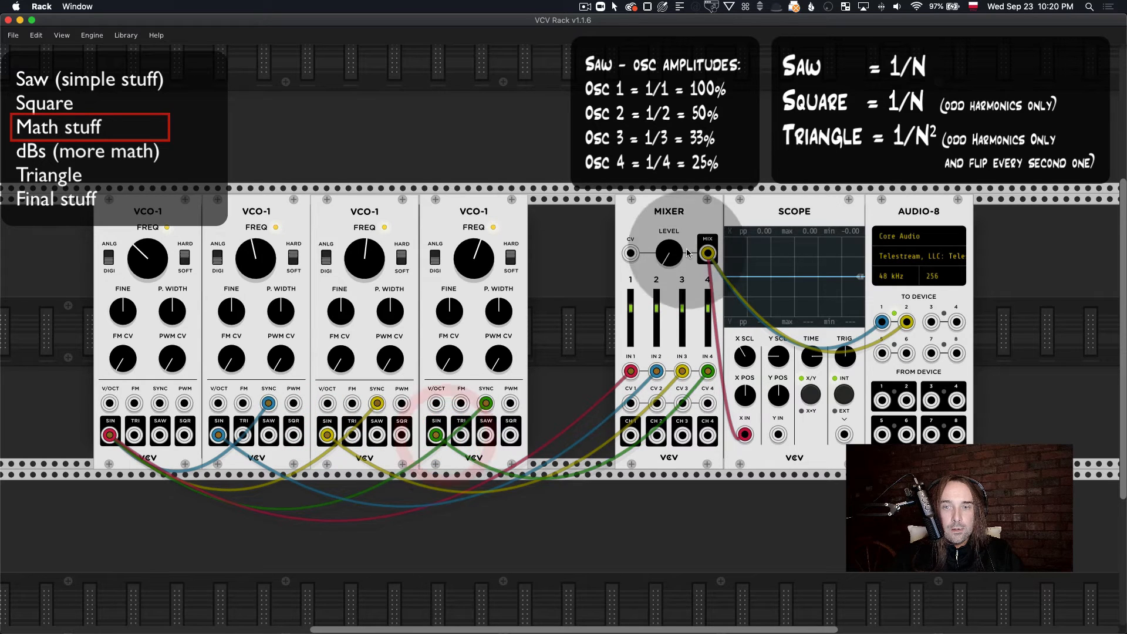
left_click(658, 314)
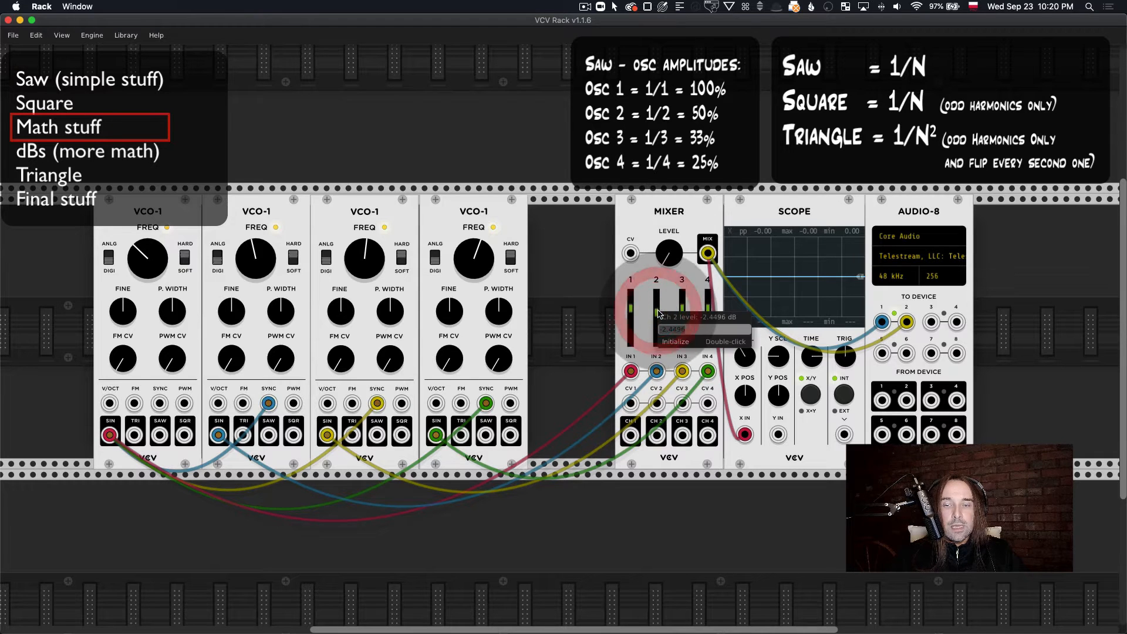
left_click_drag(682, 308, 707, 312)
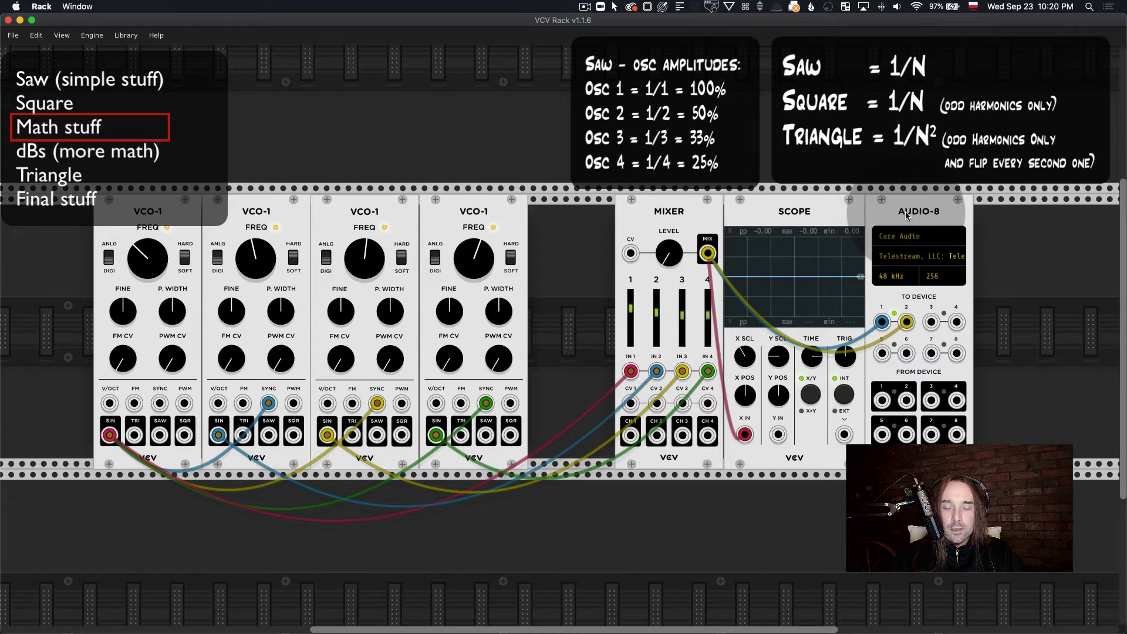
left_click_drag(906, 211, 818, 221)
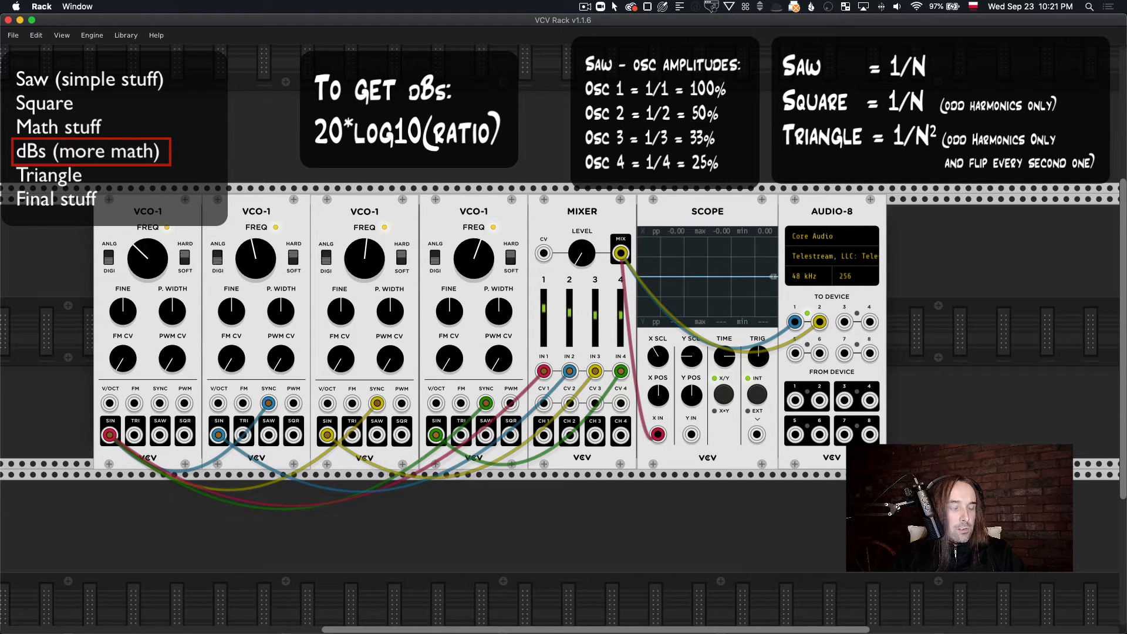
key("super+Tab")
left_click_drag(0, 332, 929, 417)
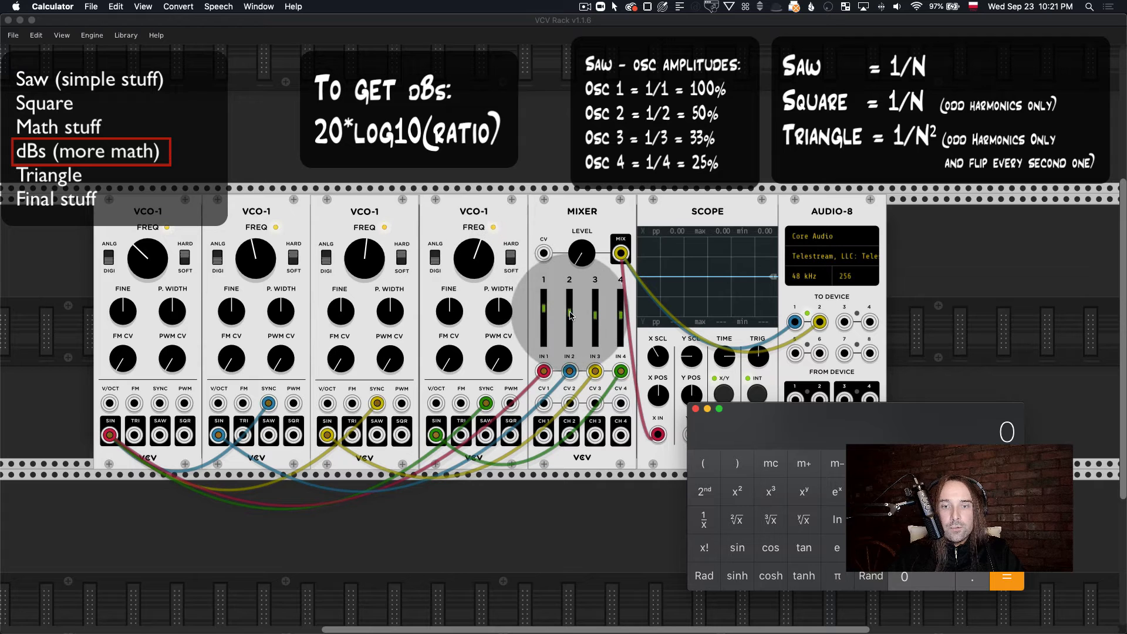
right_click(546, 308)
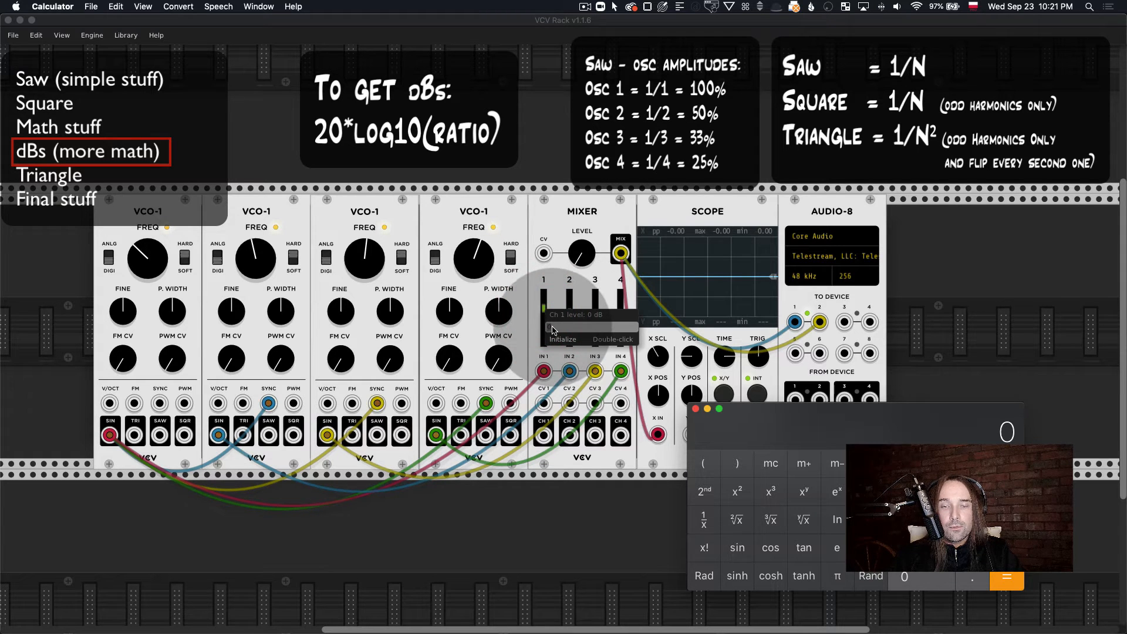
left_click(549, 311)
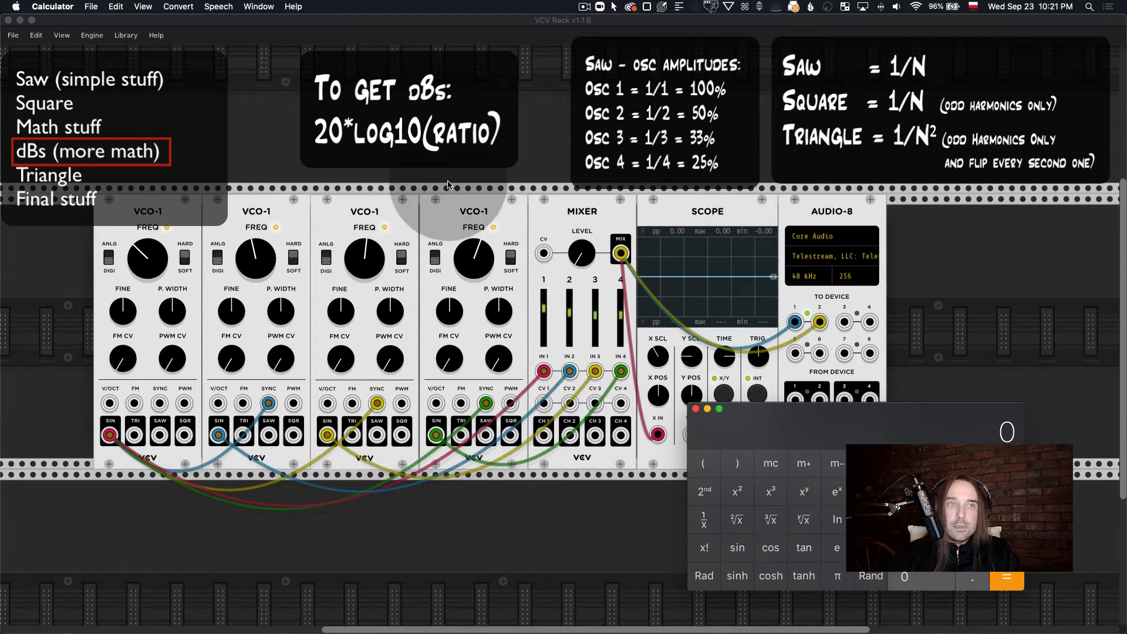
left_click(143, 6)
mouse_move(167, 7)
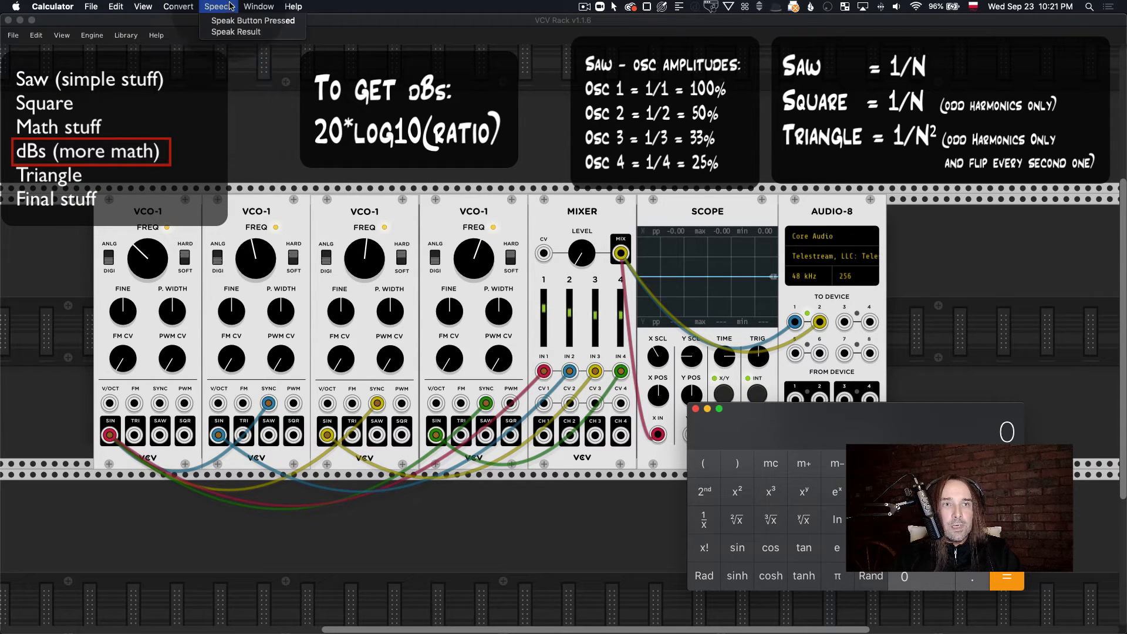
mouse_move(247, 5)
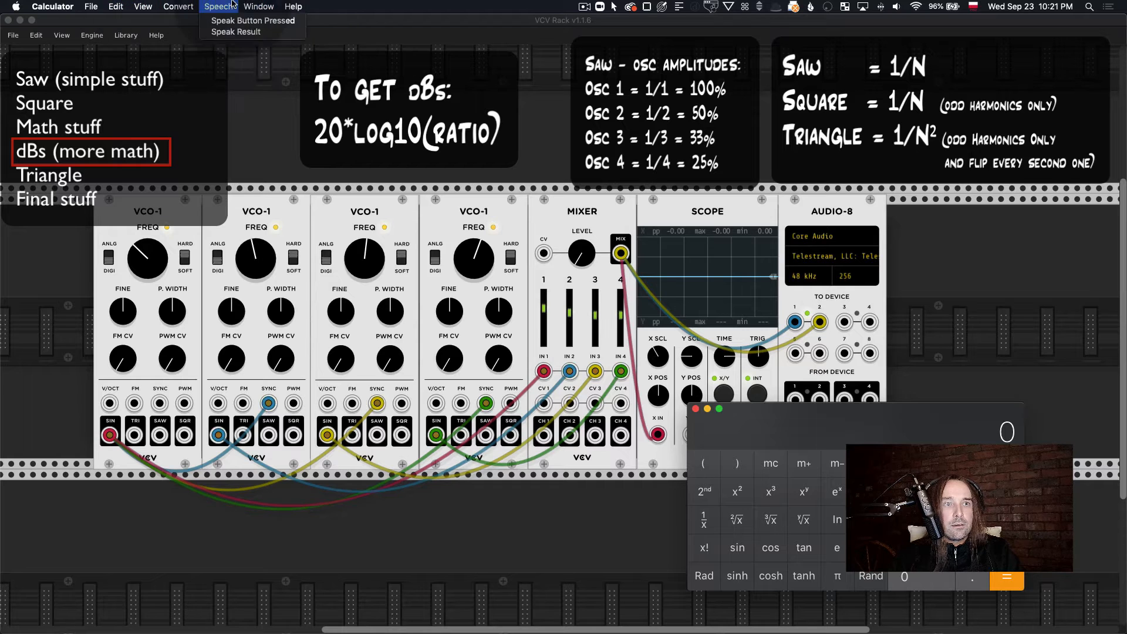
left_click(562, 211)
Step: Divide 1 by 2 in Calculator for the second oscillator's amplitude ratio
left_click_drag(883, 443, 772, 347)
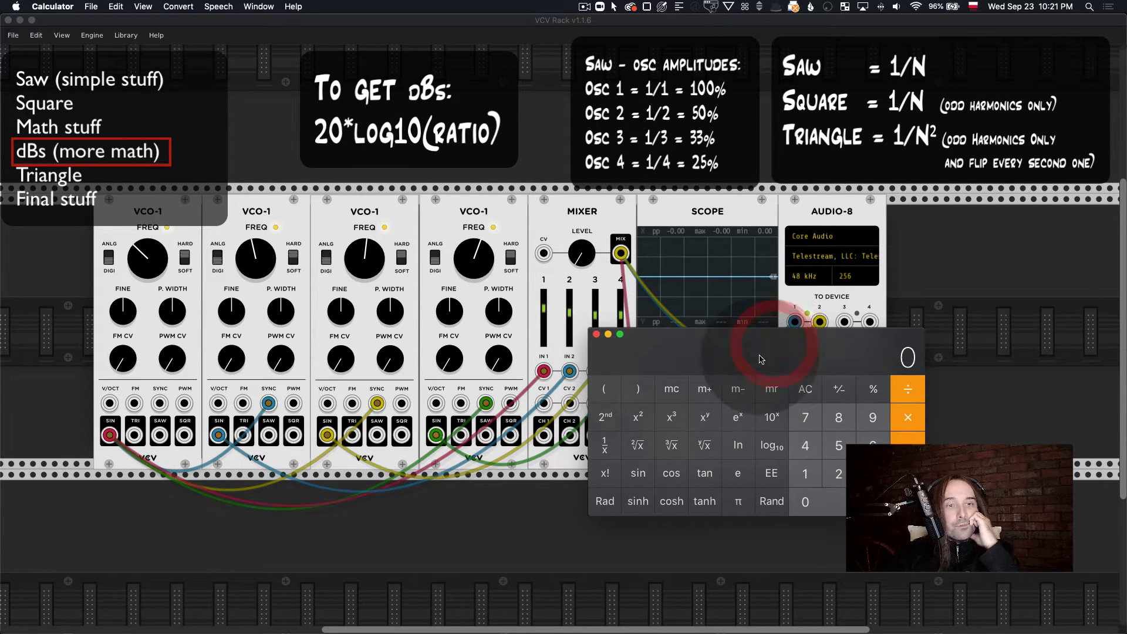
left_click(805, 473)
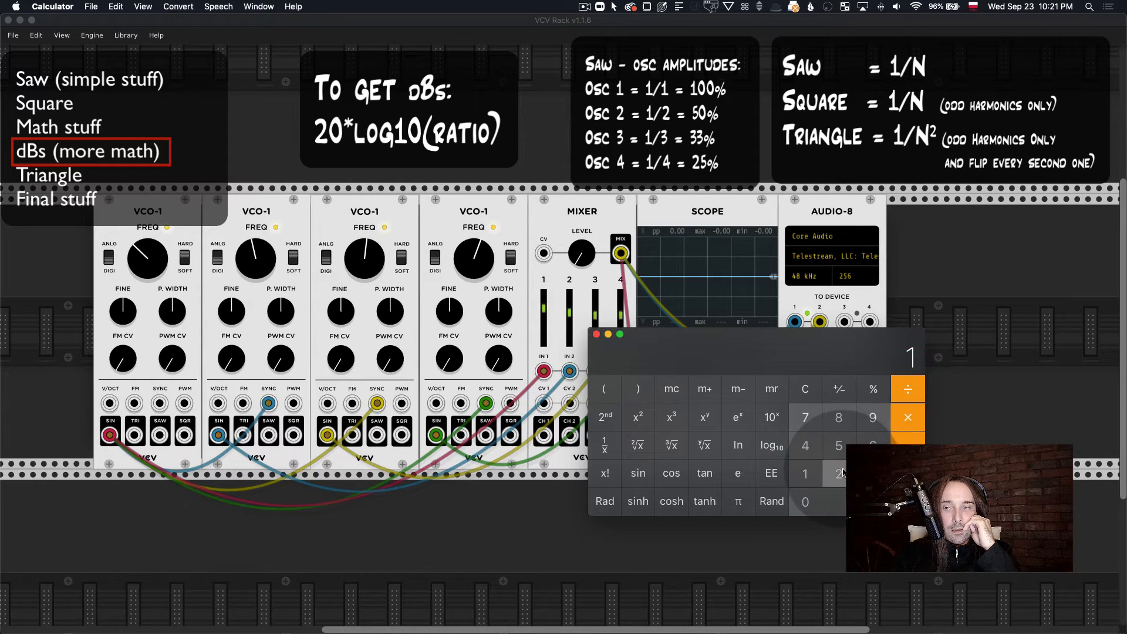
left_click(843, 473)
key("Return")
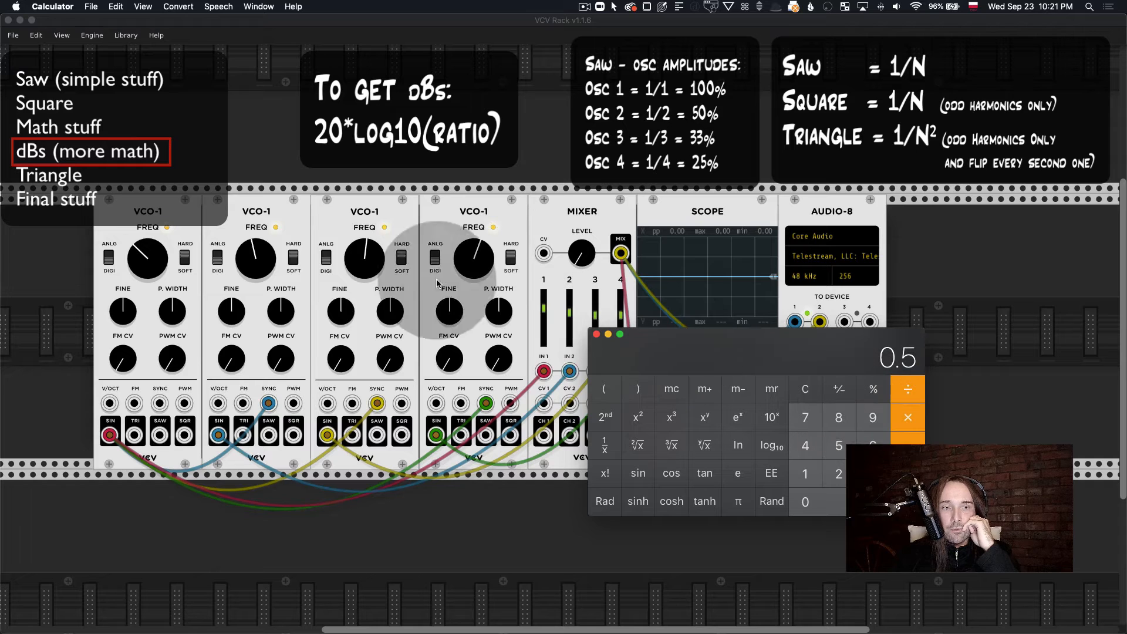
left_click_drag(616, 356, 633, 355)
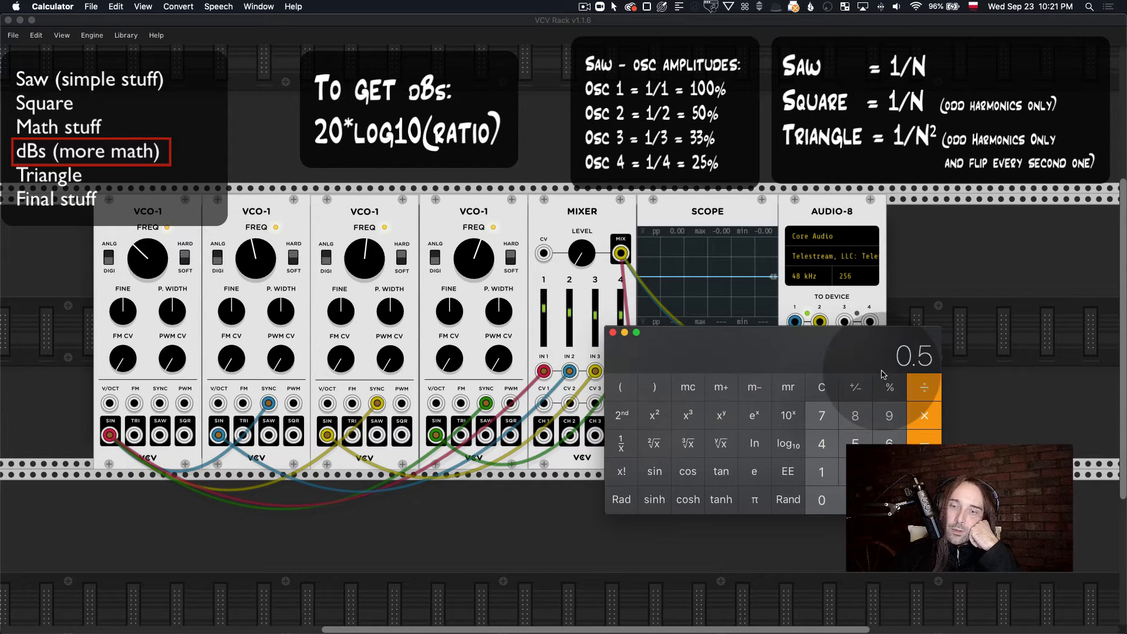
left_click_drag(862, 344, 853, 343)
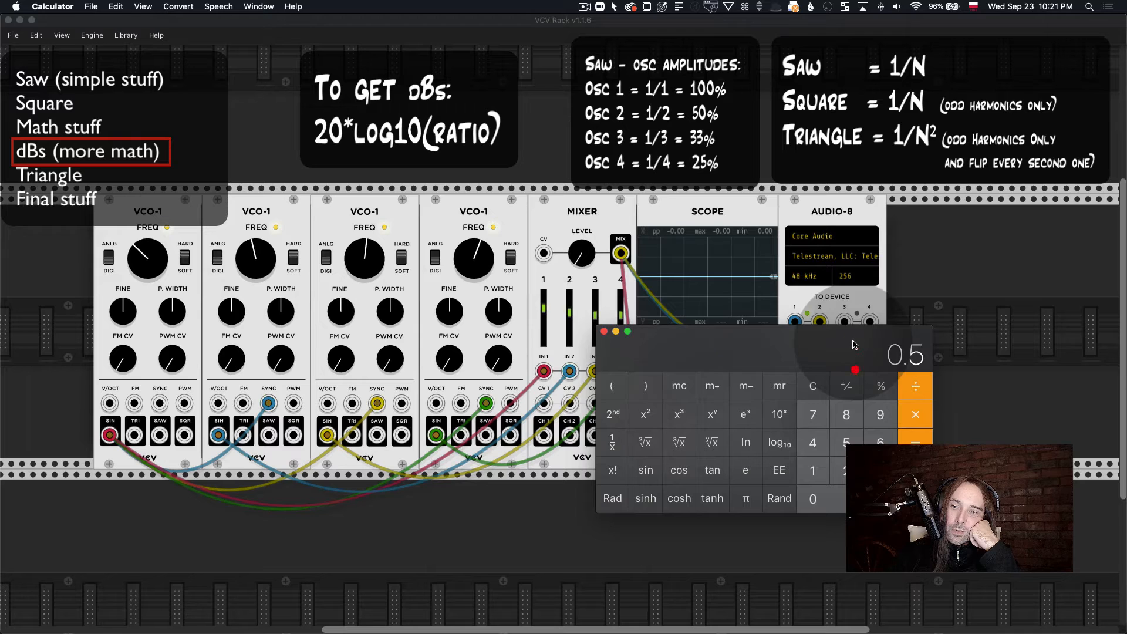
Step: Take the base-10 logarithm of the ratio, multiply it by 20 and move Calculator clear of the Mixer
left_click(789, 450)
left_click_drag(830, 349, 785, 332)
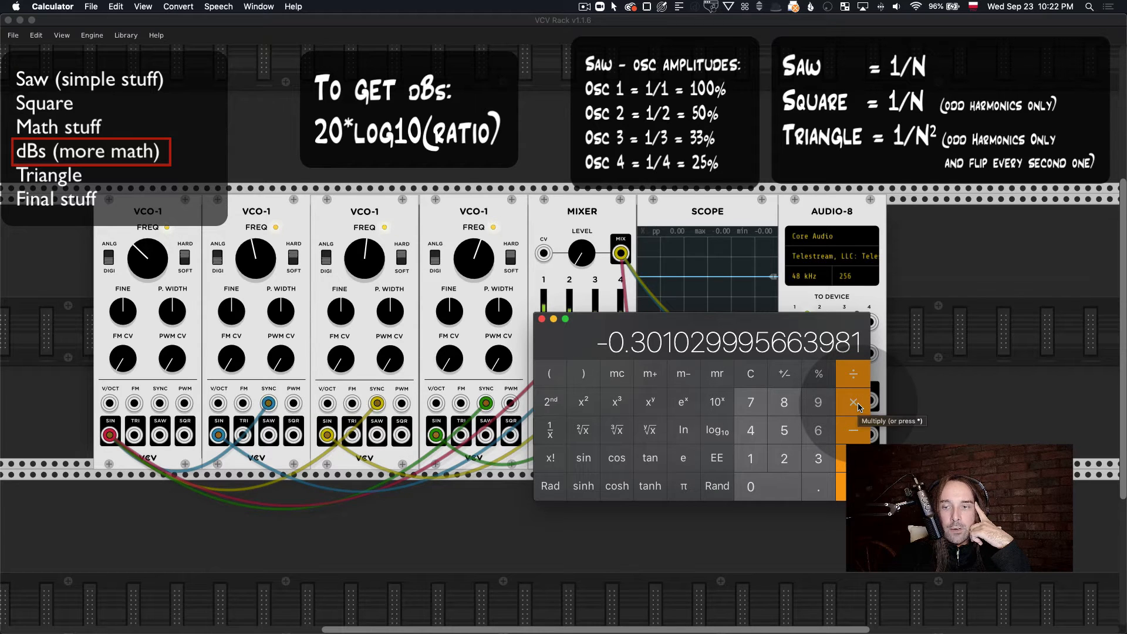
left_click(785, 458)
left_click(751, 487)
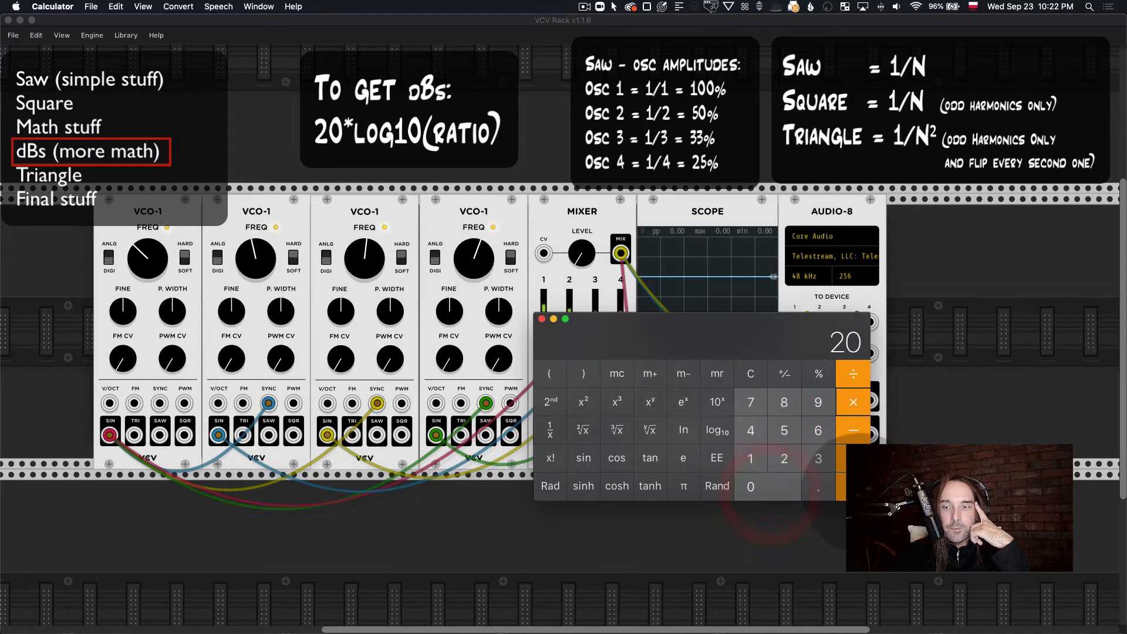
left_click(841, 487)
left_click_drag(607, 327, 768, 331)
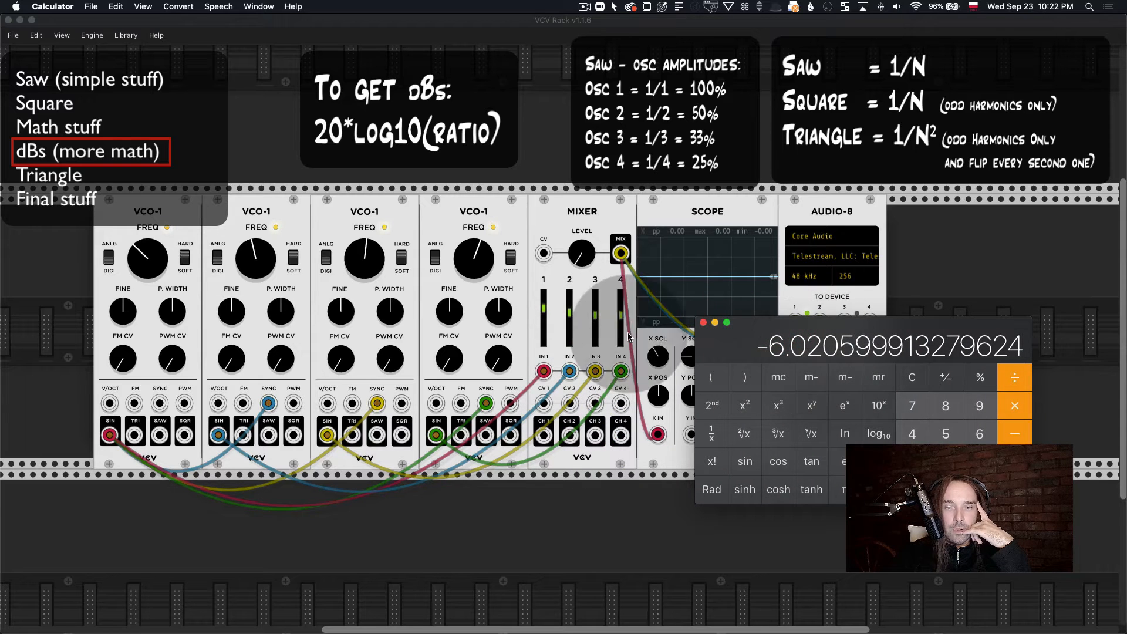
right_click(572, 317)
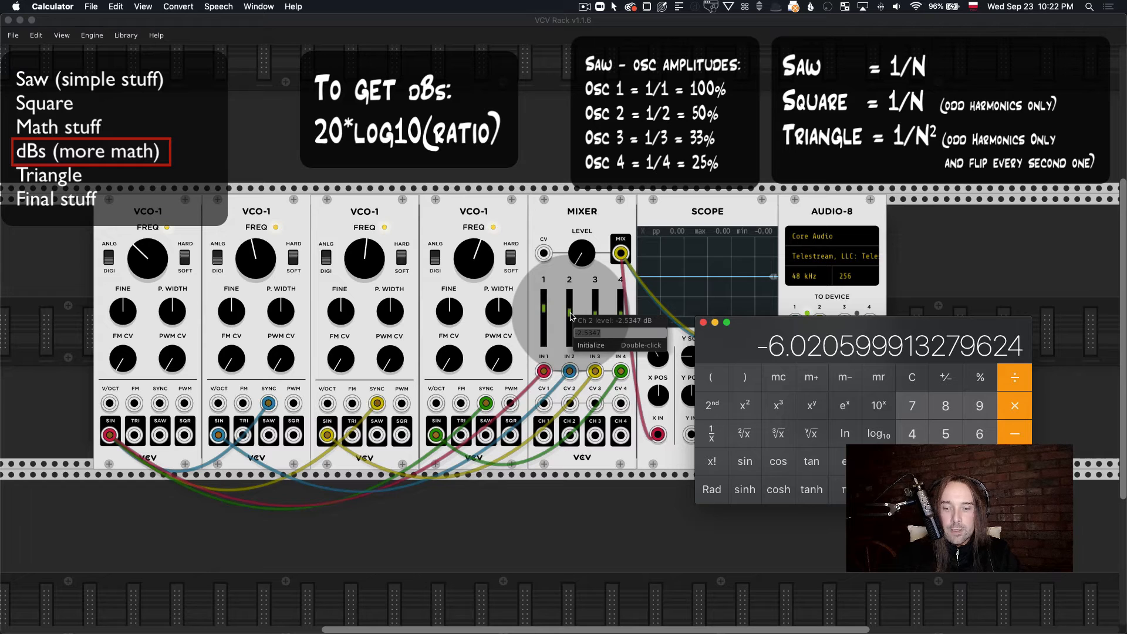
type("6")
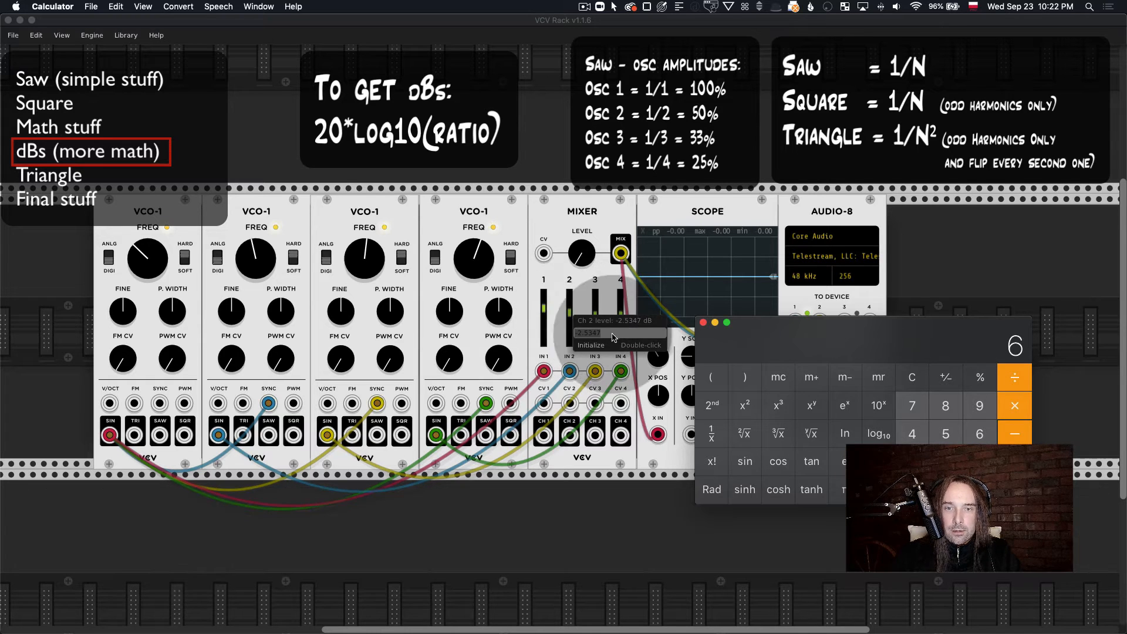
left_click(579, 332)
type("-6")
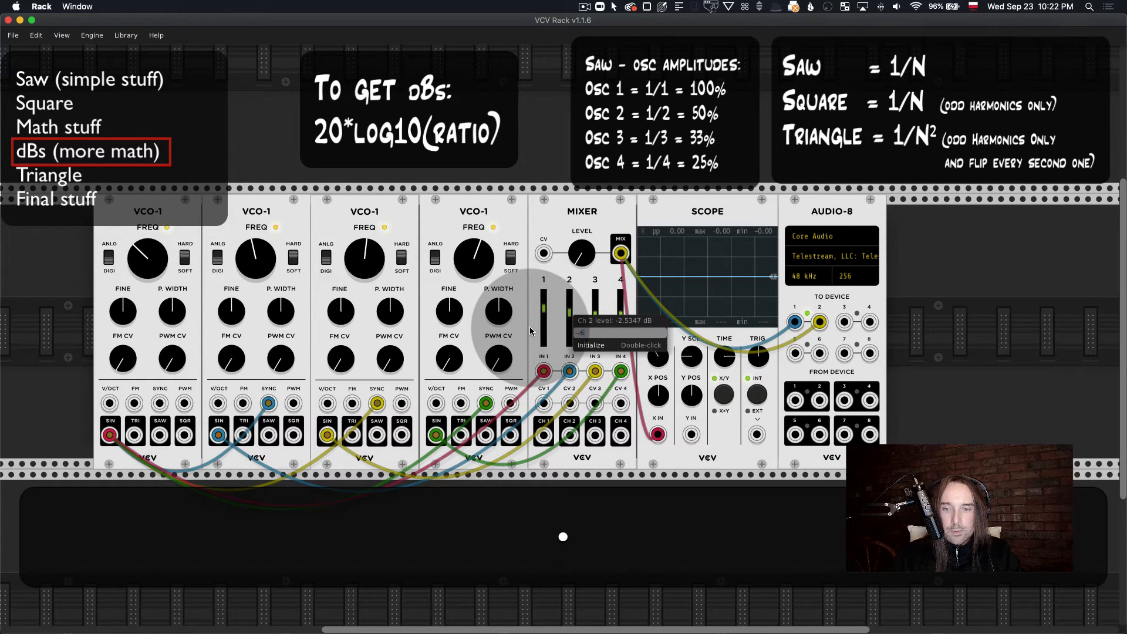
type("-6.")
key("BackSpace")
key("BackSpace")
key("BackSpace")
type("6.02")
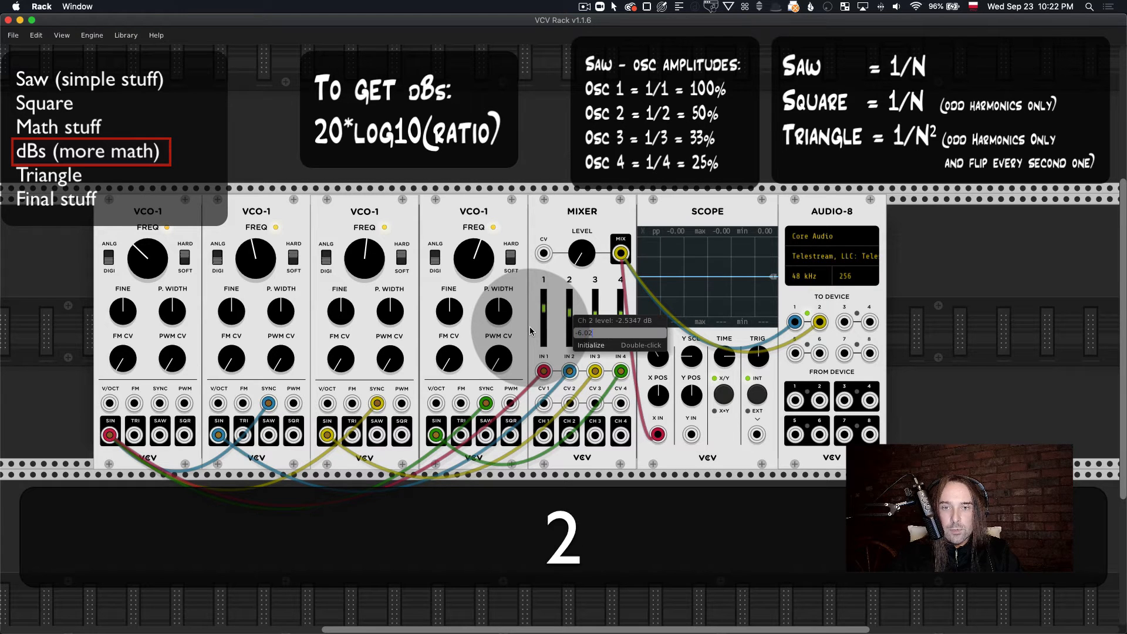
key("Return")
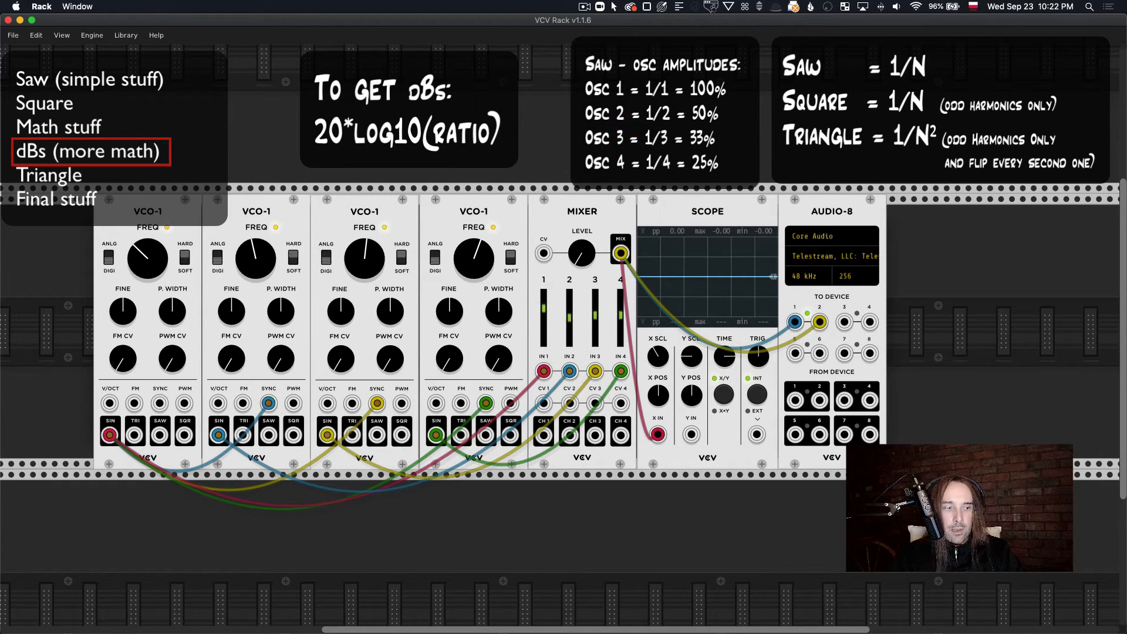
Step: Switch back to Calculator and clear its display
left_click(305, 549)
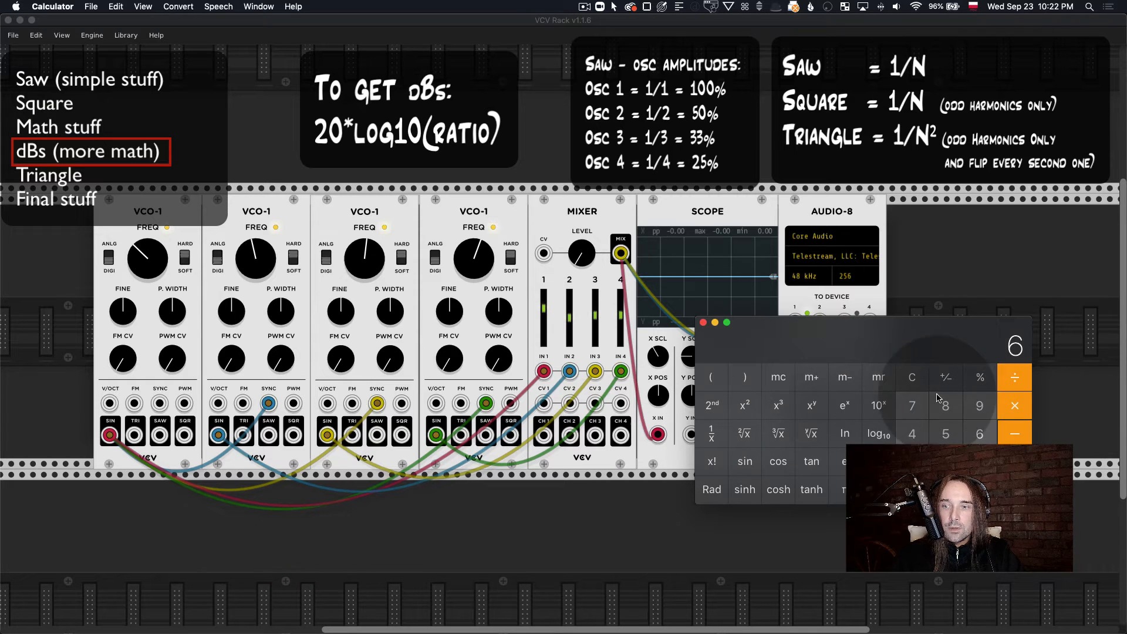
left_click(915, 378)
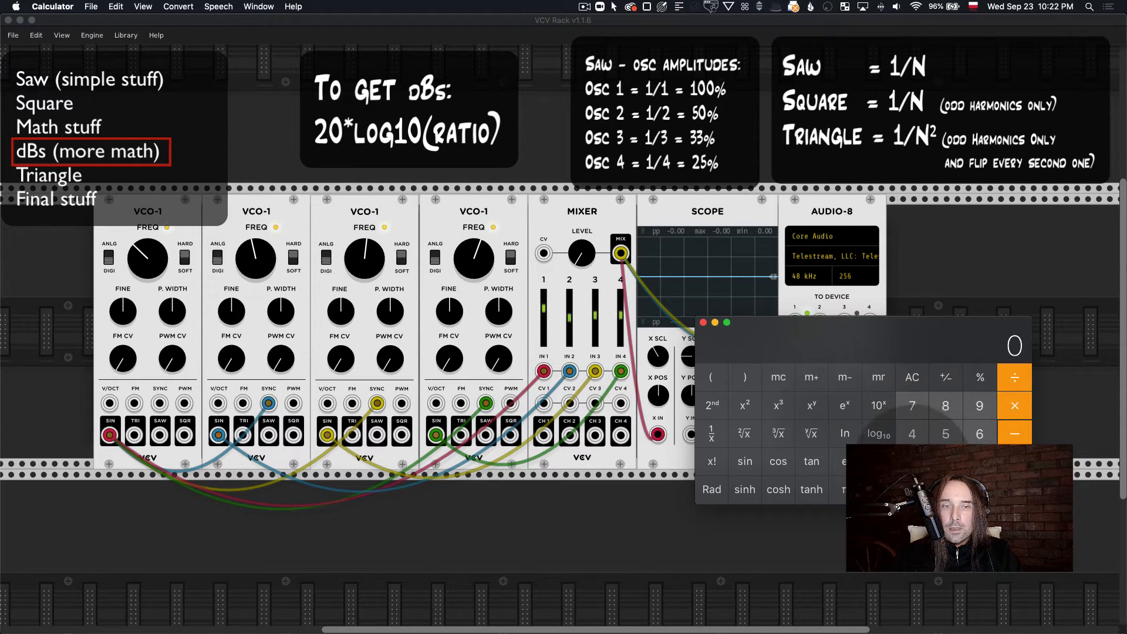
left_click(913, 463)
left_click(1018, 381)
left_click(981, 463)
left_click(1018, 492)
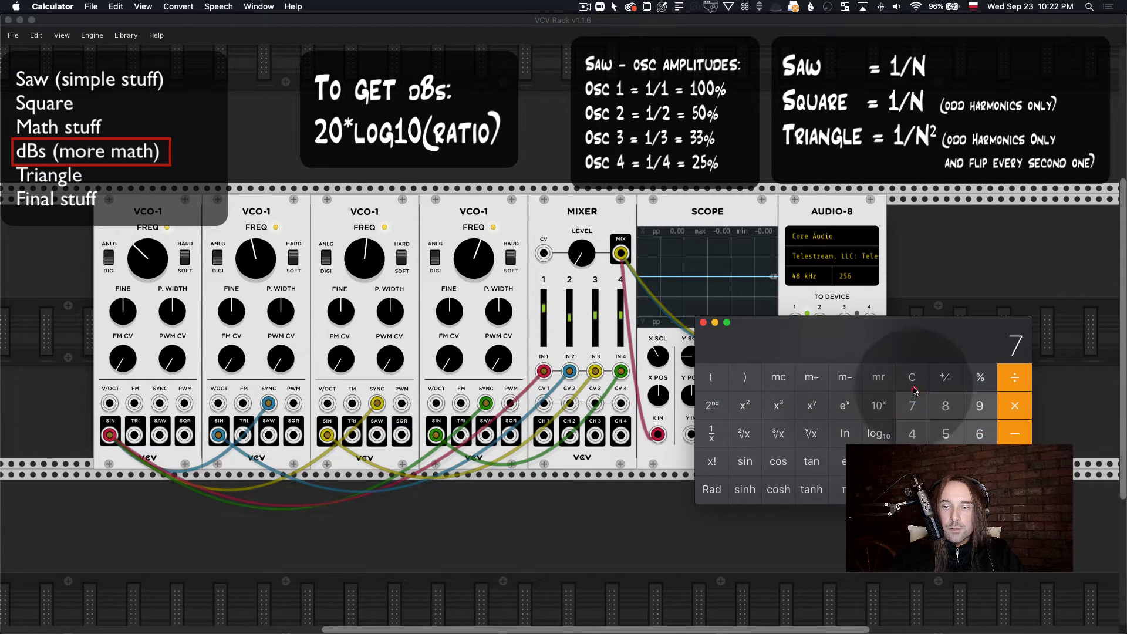
left_click(912, 377)
left_click(914, 462)
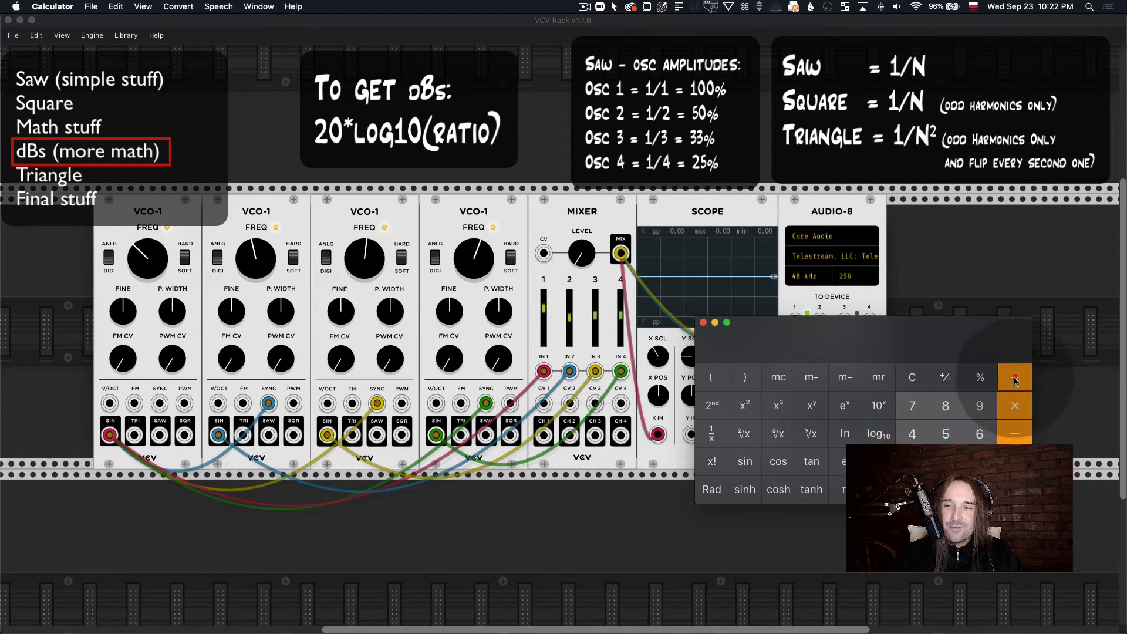
left_click(979, 434)
left_click(912, 378)
Step: Convert the third oscillator's amplitude to decibels: divide 1 by 3, take the base-10 logarithm and multiply by 20
left_click(911, 462)
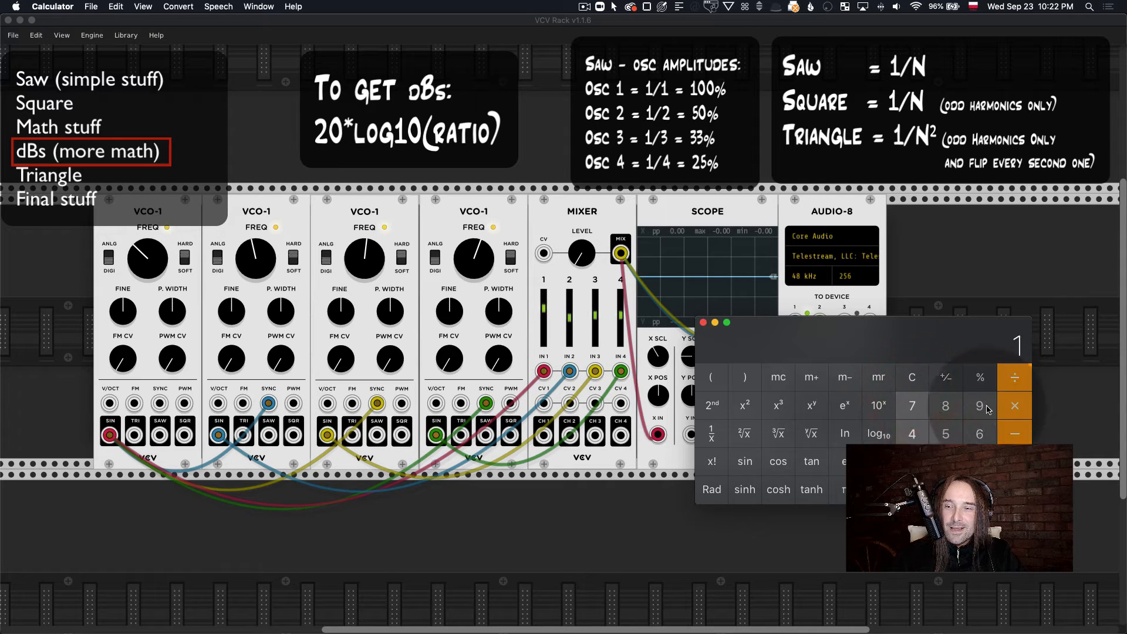
left_click(1014, 378)
left_click(979, 463)
left_click(1016, 491)
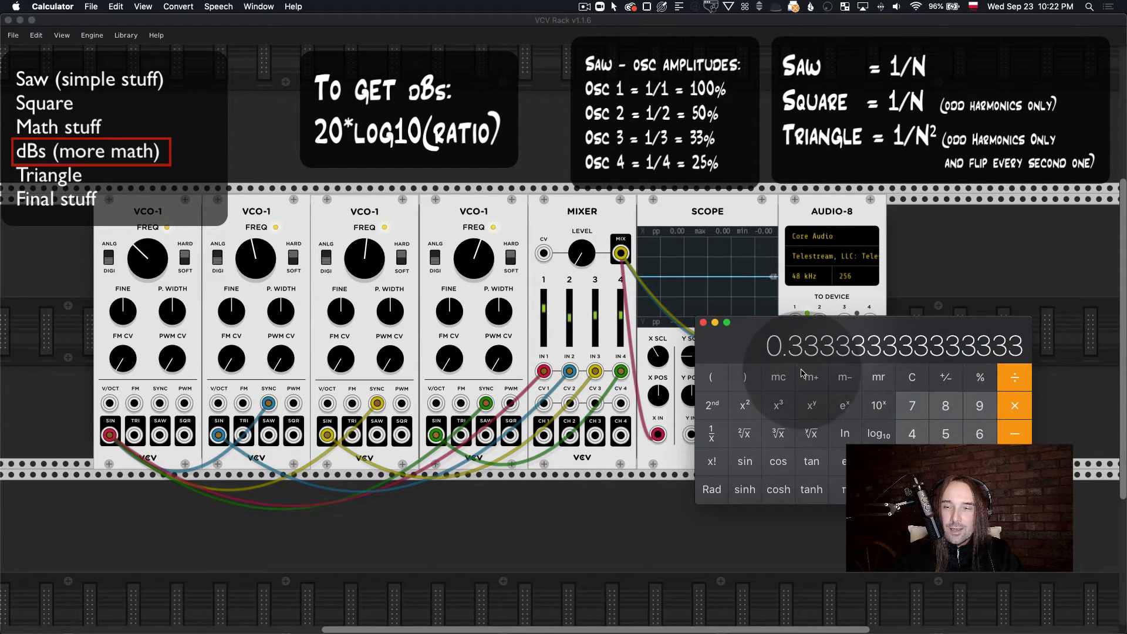
left_click(878, 434)
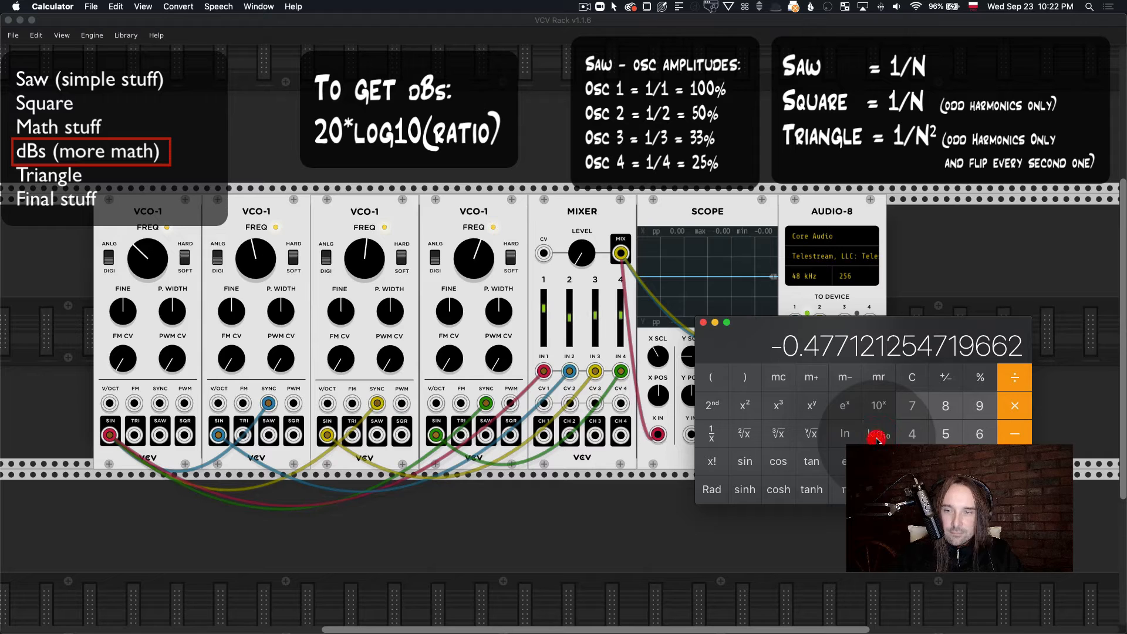
left_click(1015, 407)
left_click(945, 461)
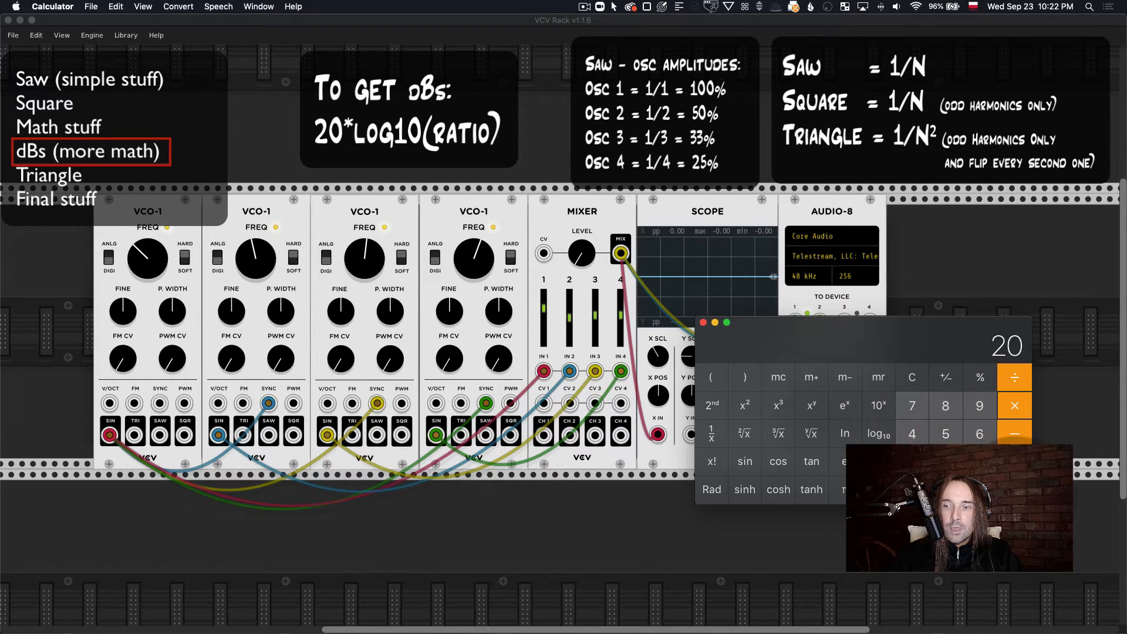
left_click(1014, 491)
Step: Move Calculator clear of the Mixer and set the channel 3 level to the calculated decibel value, about -9.54 dB
left_click_drag(892, 334, 1003, 405)
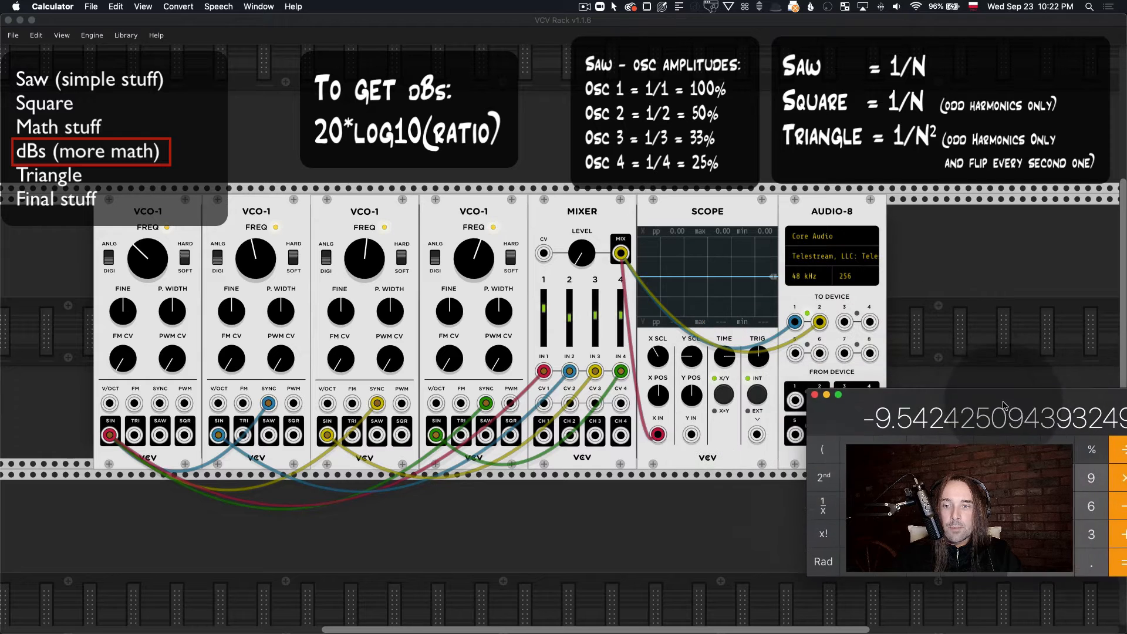
right_click(595, 320)
left_click_drag(633, 336, 582, 336)
type("-9.5")
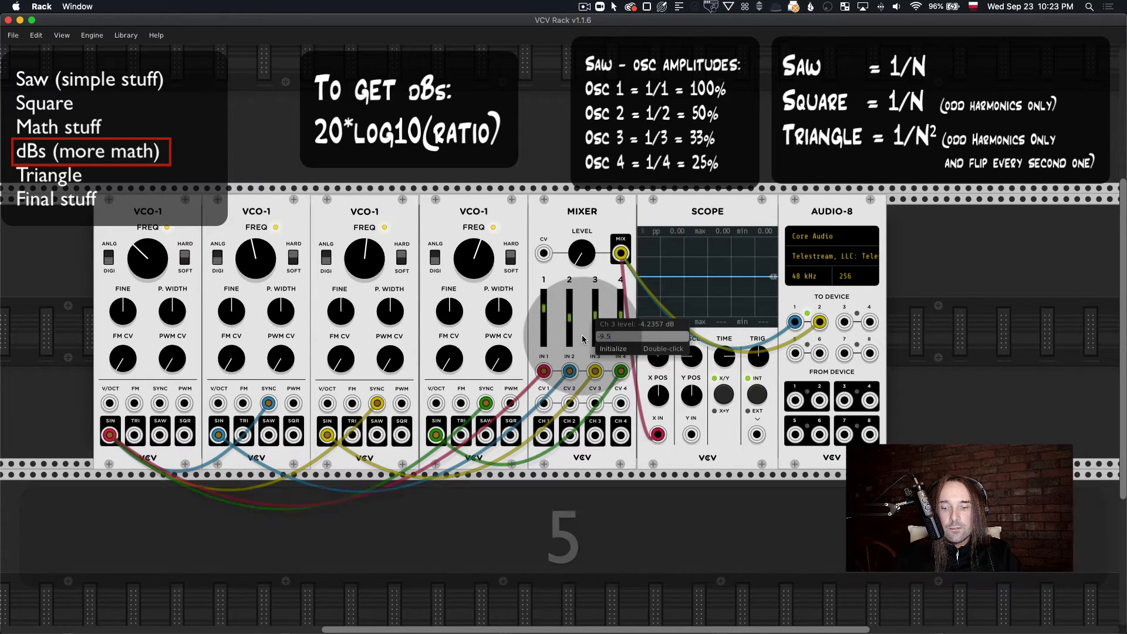
key("Return")
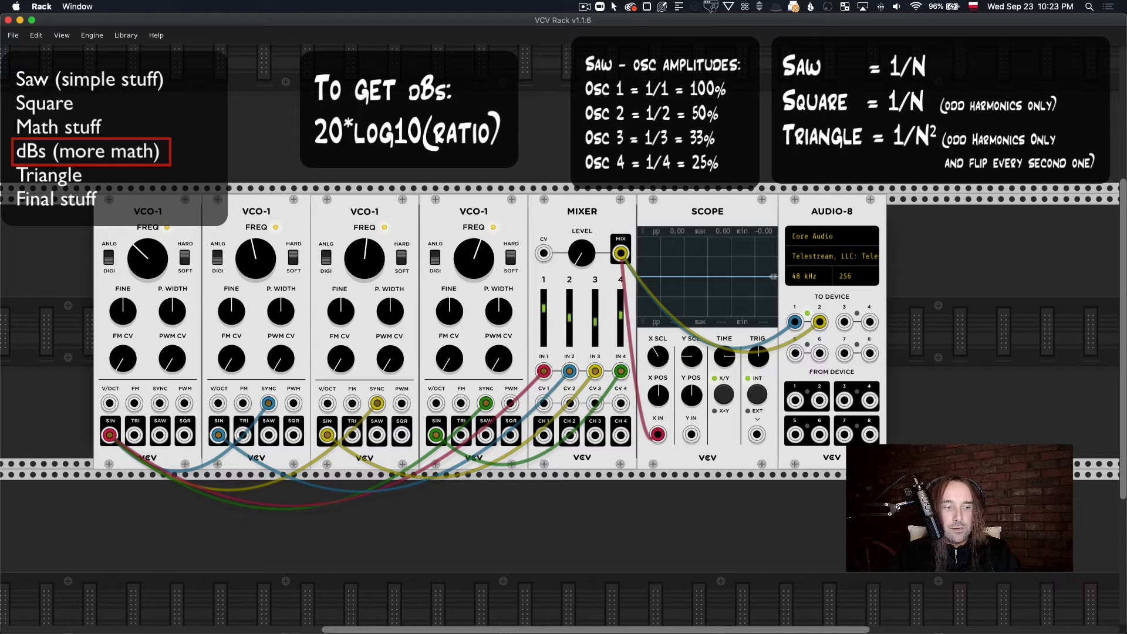
Step: Switch back to Calculator, bringing its window into full view, and clear its display
key("super+Tab")
left_click_drag(882, 393, 543, 374)
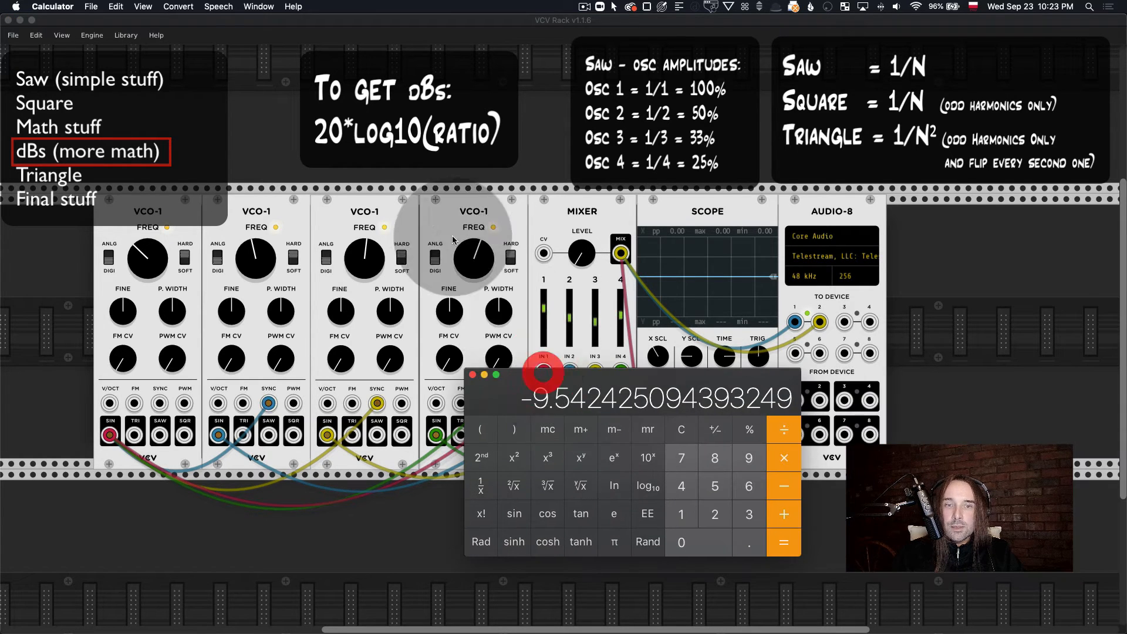
left_click(679, 430)
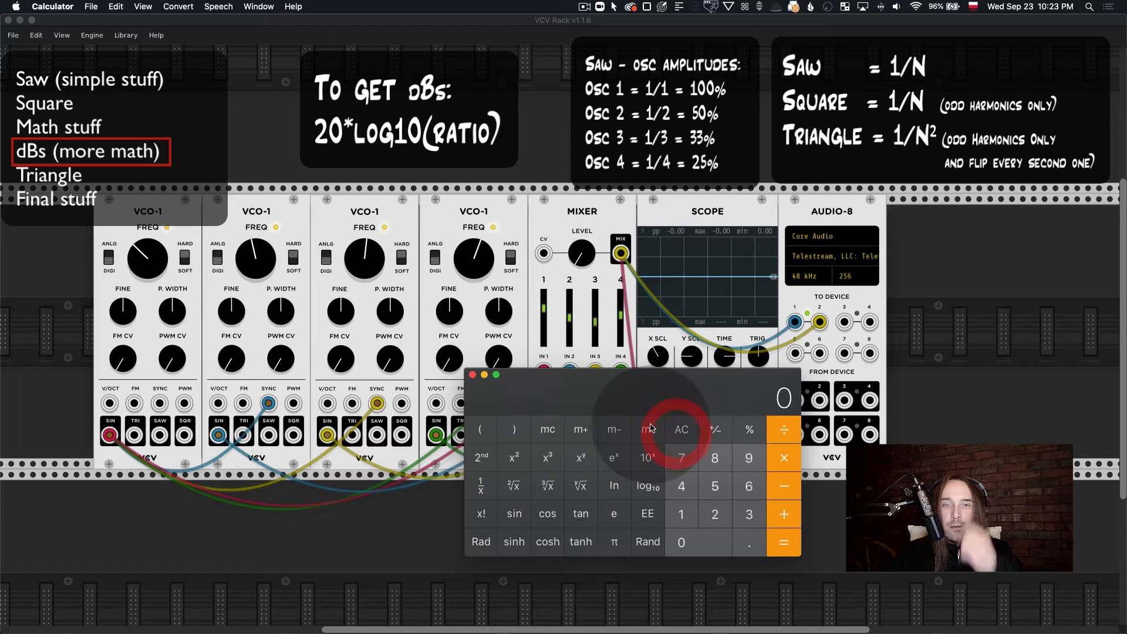
Step: Convert the fourth oscillator's amplitude to decibels: divide 1 by 4, take the base-10 logarithm and multiply by 20
left_click(681, 515)
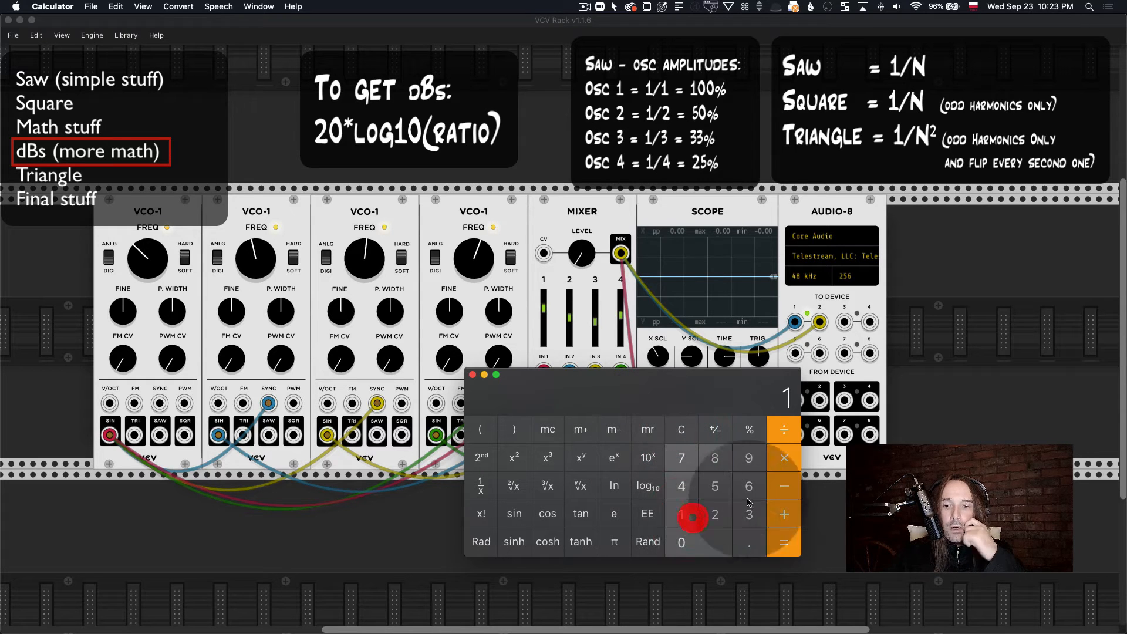
left_click(790, 432)
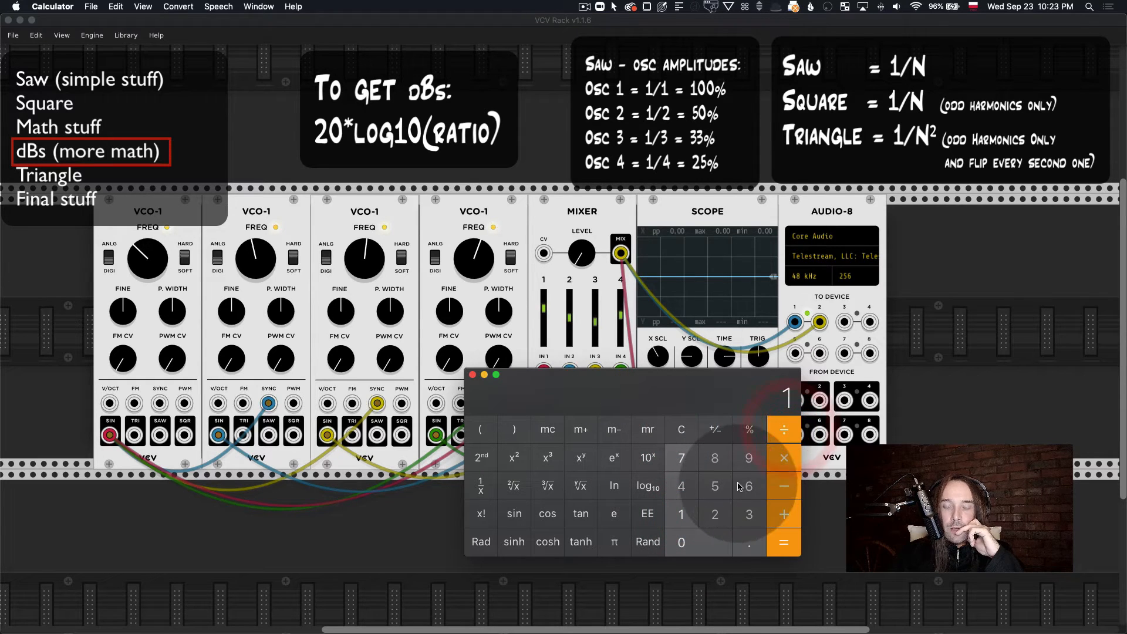
left_click(681, 486)
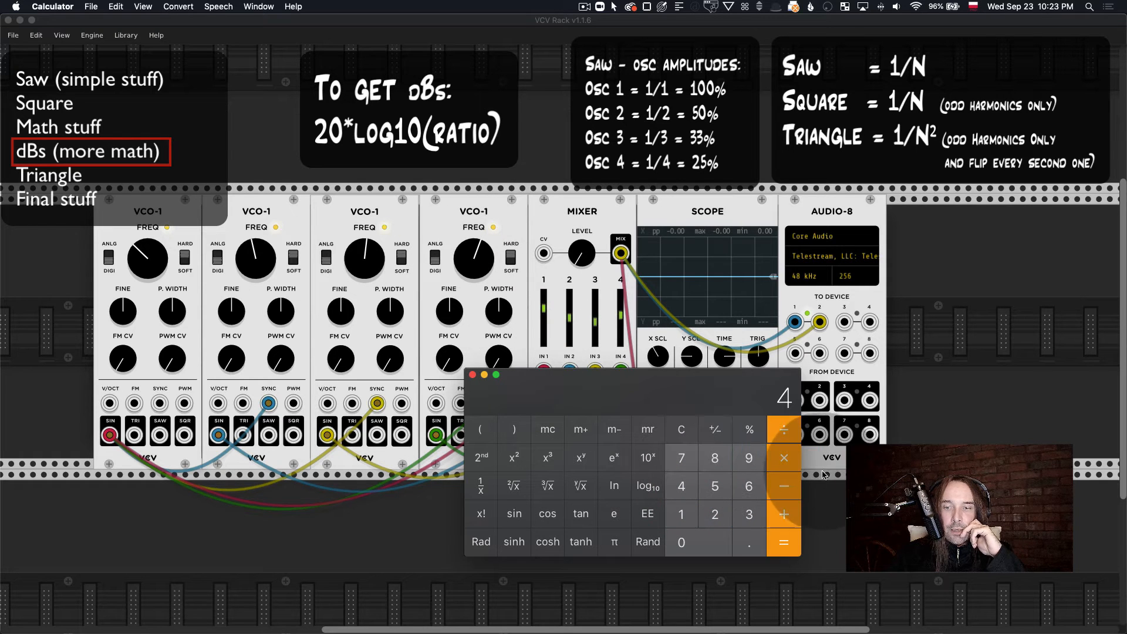
left_click(783, 541)
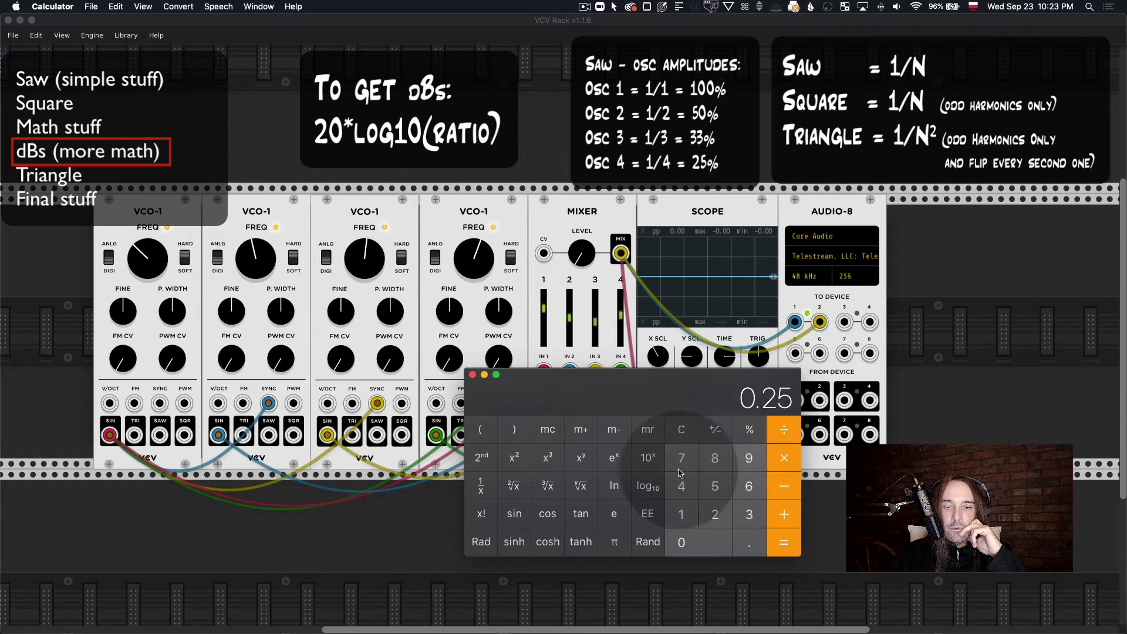
left_click(648, 486)
left_click(784, 458)
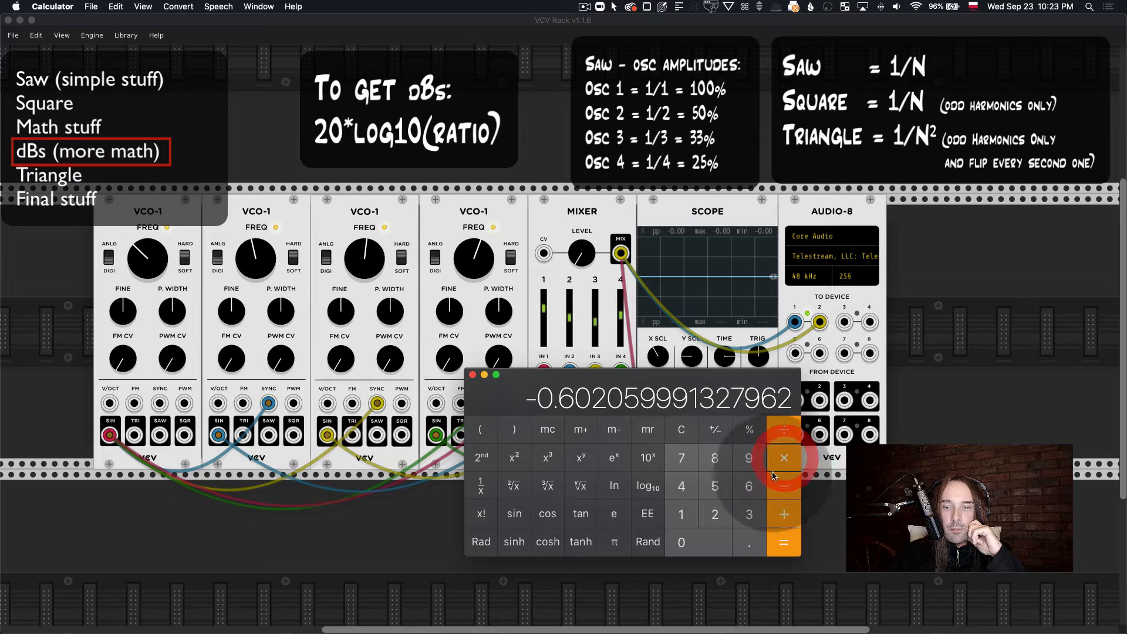
left_click(717, 516)
left_click(704, 543)
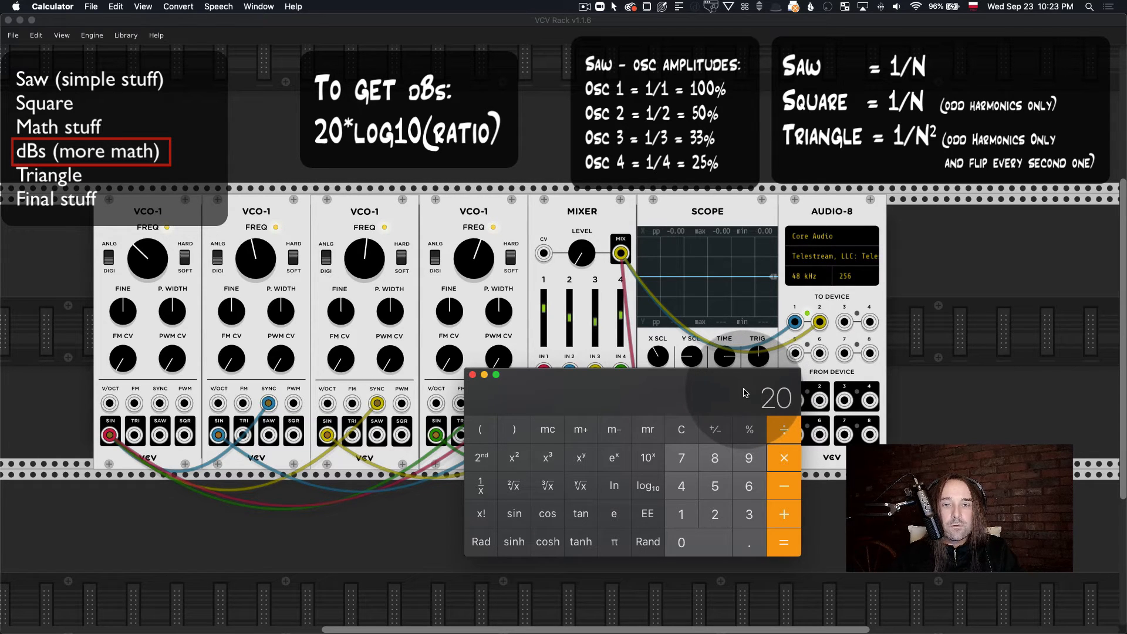
left_click_drag(745, 393, 793, 410)
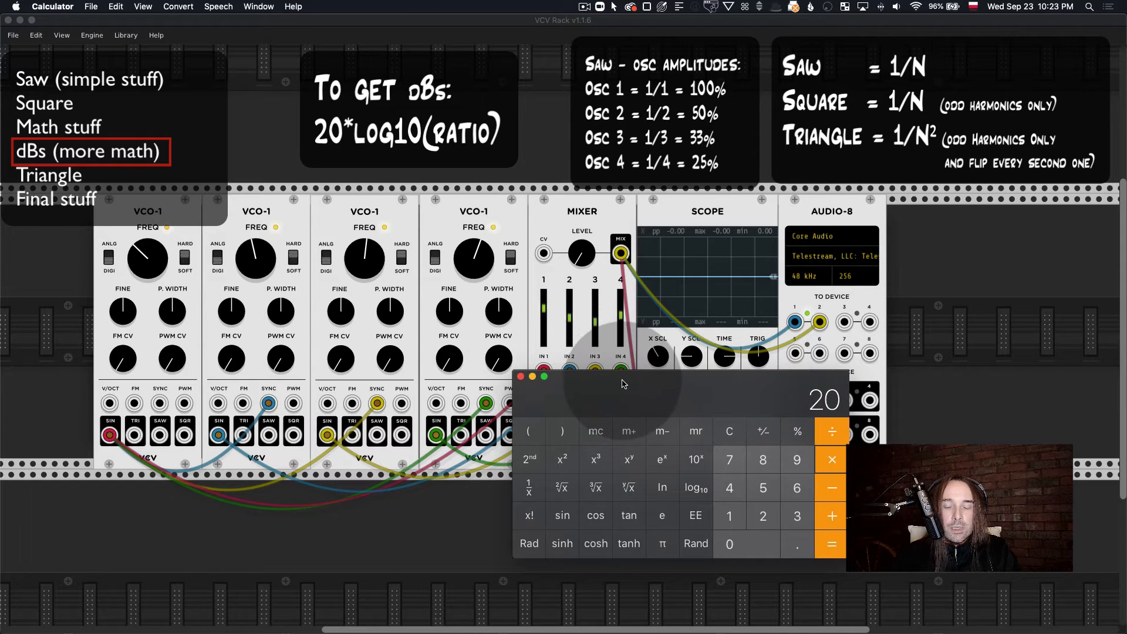
left_click_drag(625, 385, 591, 418)
left_click(613, 407)
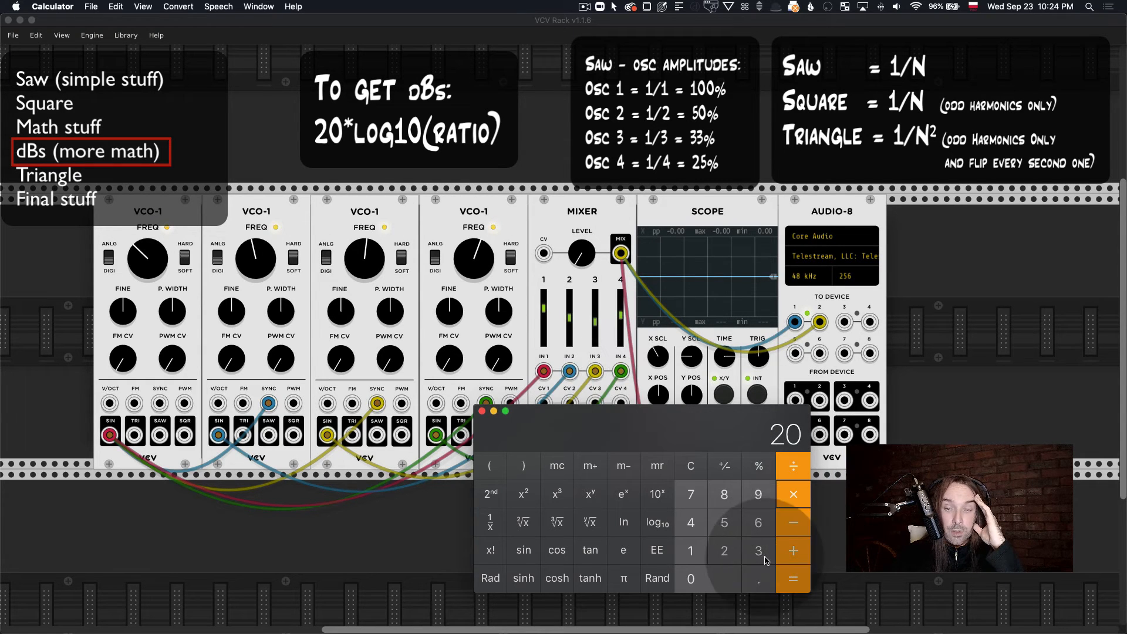
left_click(793, 578)
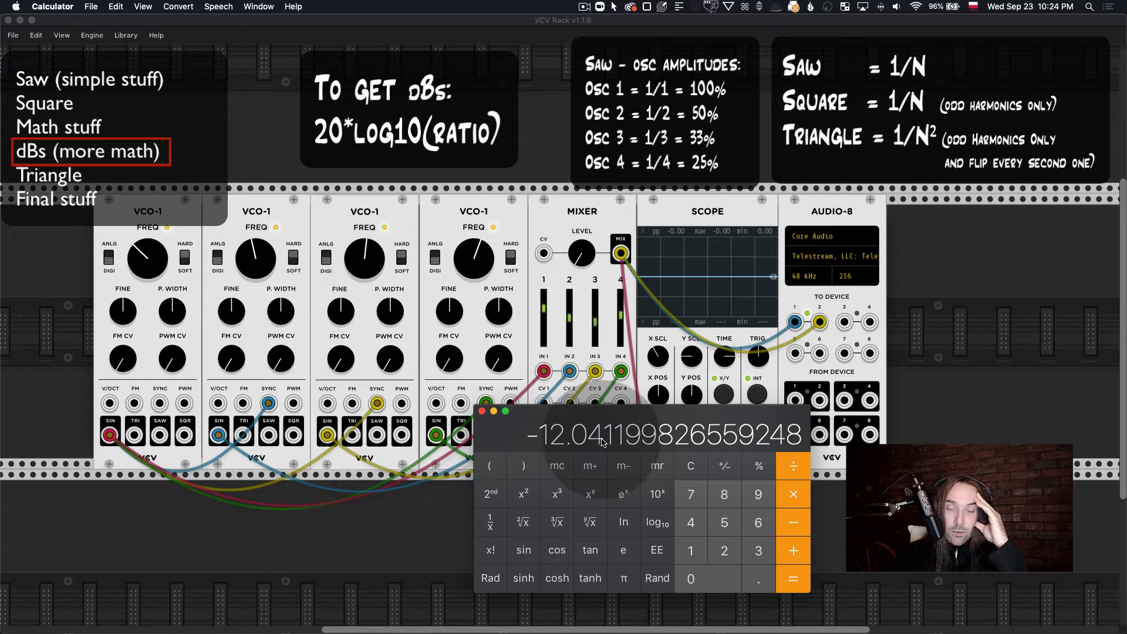
Step: Move Calculator clear of the Mixer, set the channel 4 level to -12 dB and audition the mix with the master level
left_click_drag(593, 429, 769, 434)
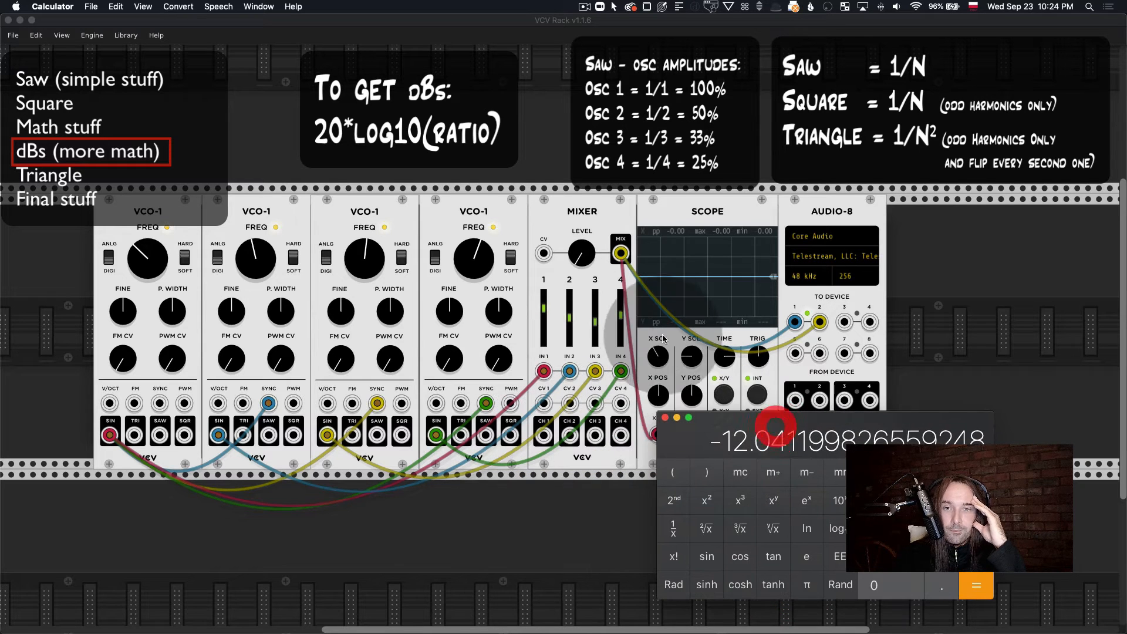
left_click(621, 319)
right_click(621, 319)
type("-")
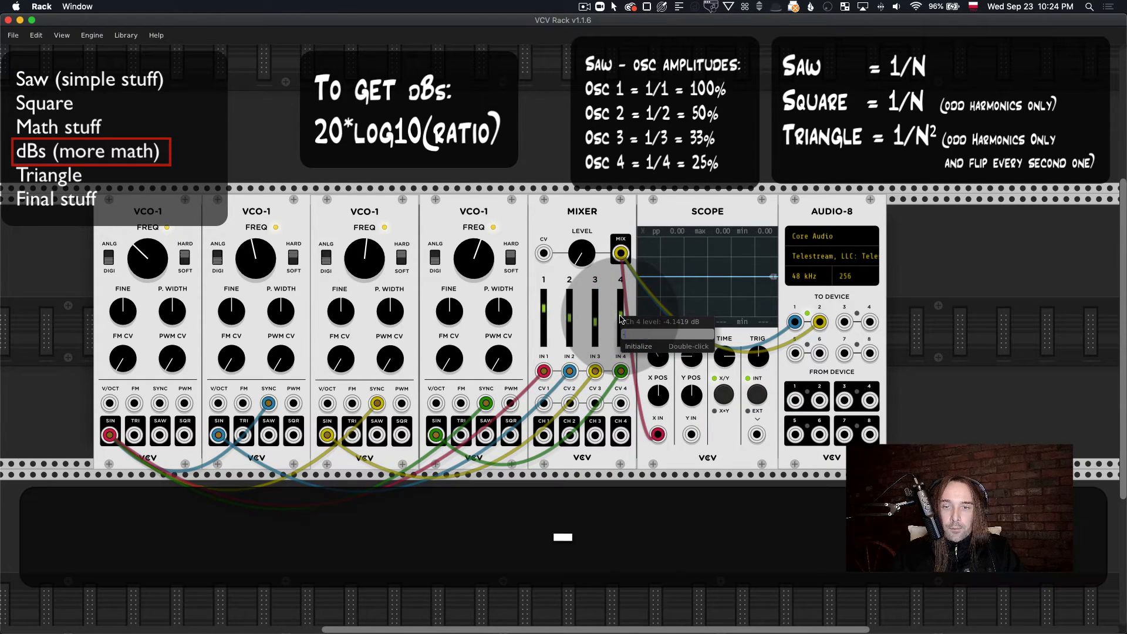
type("12")
key("Return")
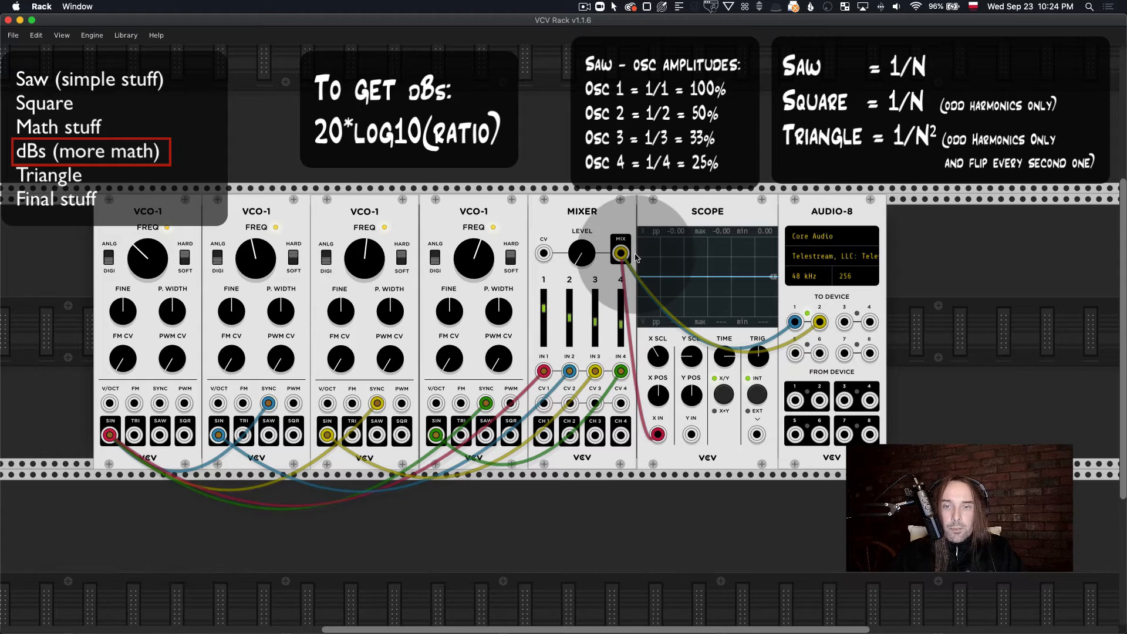
left_click_drag(580, 256, 581, 239)
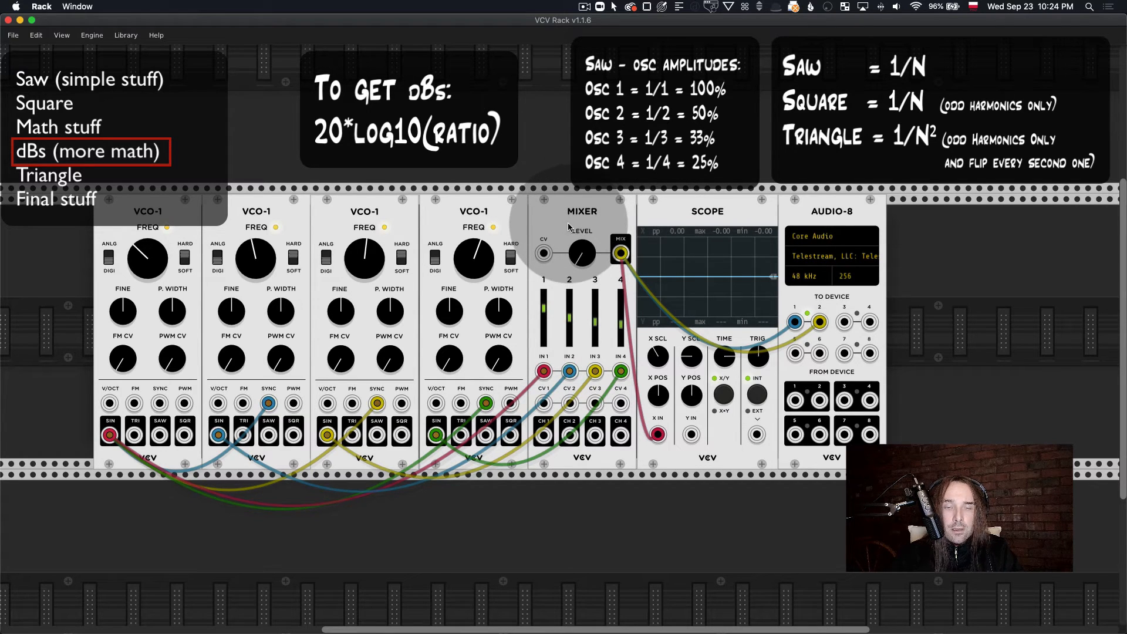
Step: Move the four oscillators and the Mixer, Scope and Audio-8 modules apart to open a gap for another module
left_click_drag(484, 220, 468, 219)
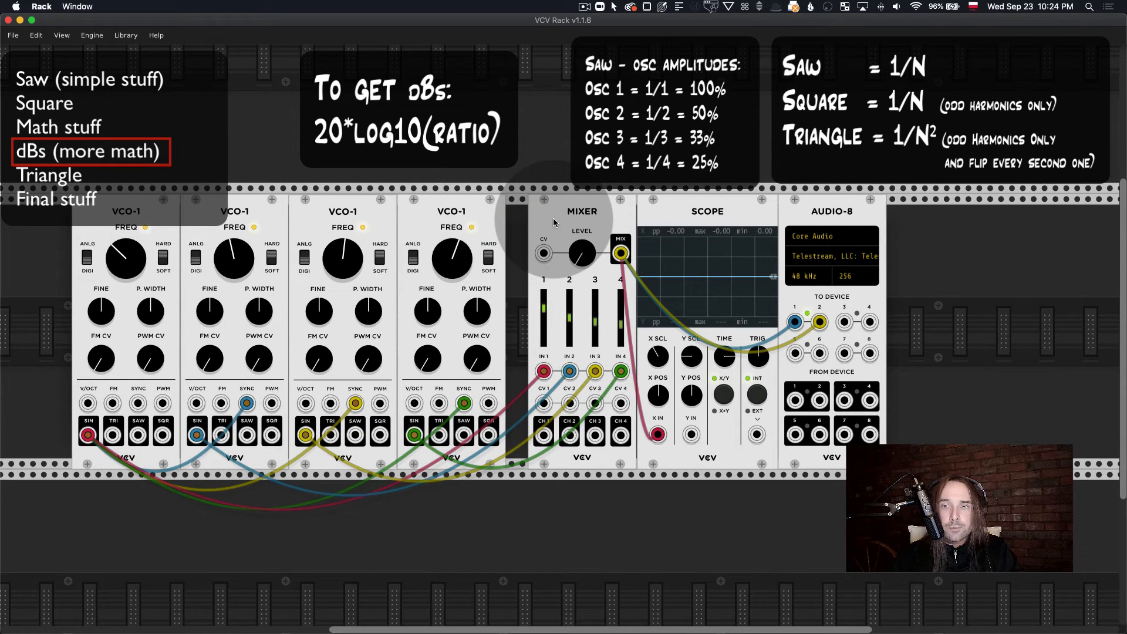
left_click_drag(553, 222, 663, 222)
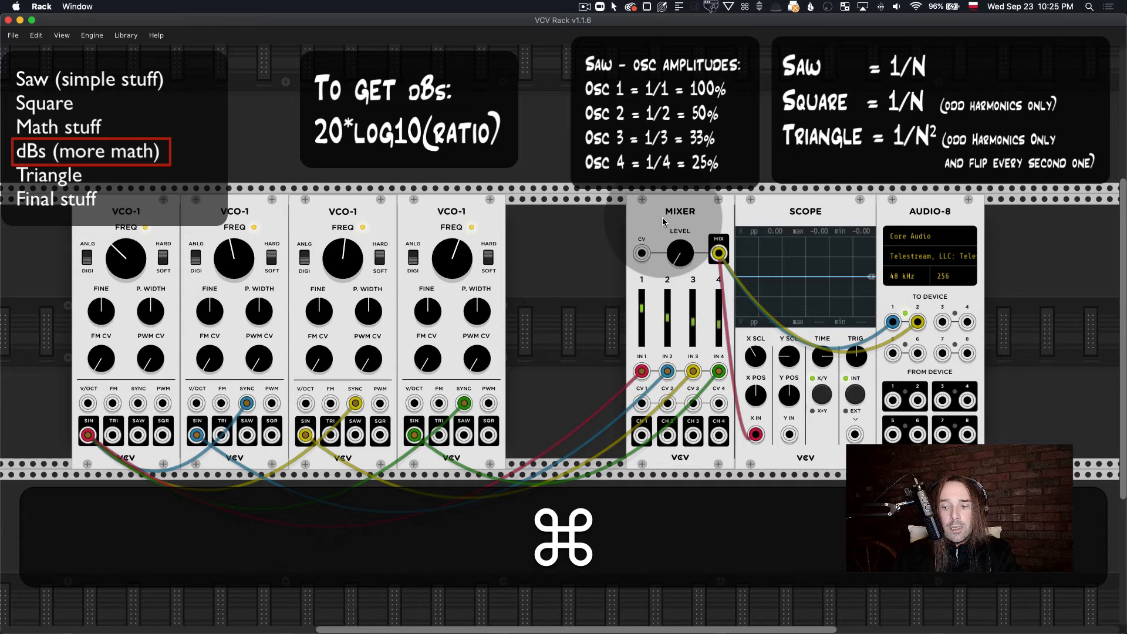
double_click(668, 317)
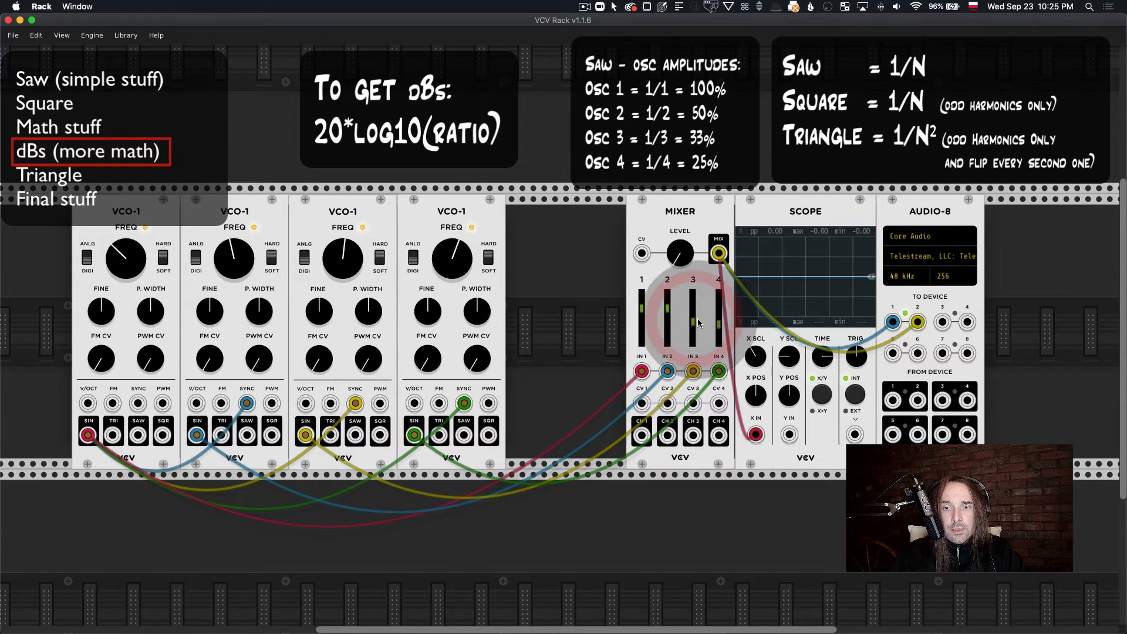
double_click(719, 324)
double_click(693, 323)
left_click_drag(643, 372, 605, 370)
left_click_drag(693, 372, 575, 397)
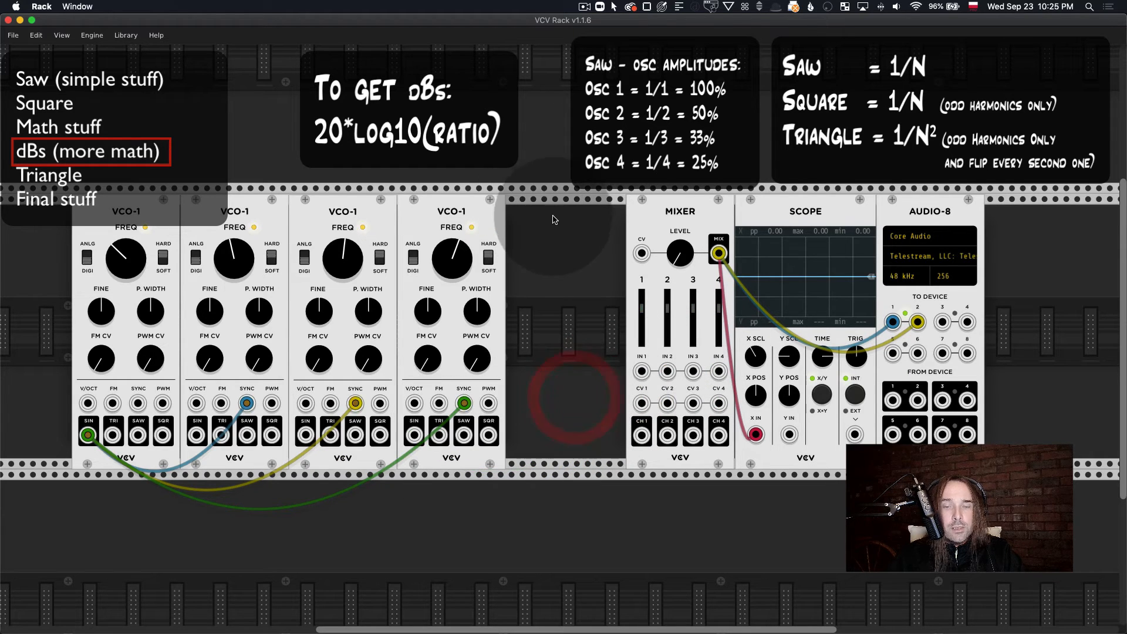
Step: Add a VCV 8VERT module beside the Mixer and move the four oscillators up against it
right_click(554, 220)
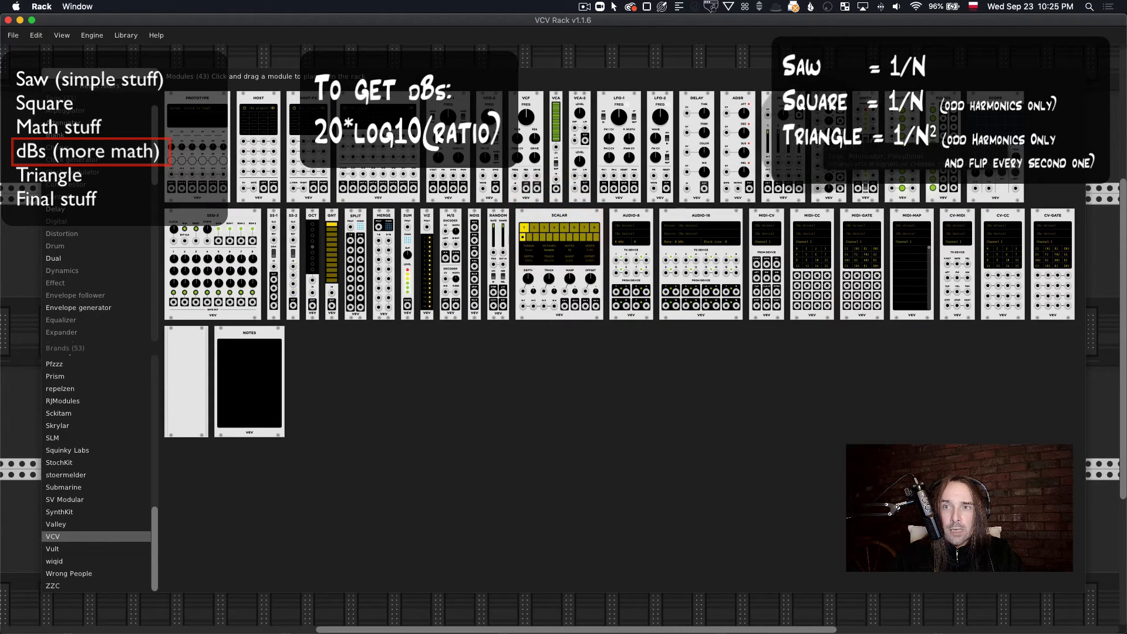
left_click_drag(831, 138, 542, 262)
left_click_drag(136, 219, 171, 221)
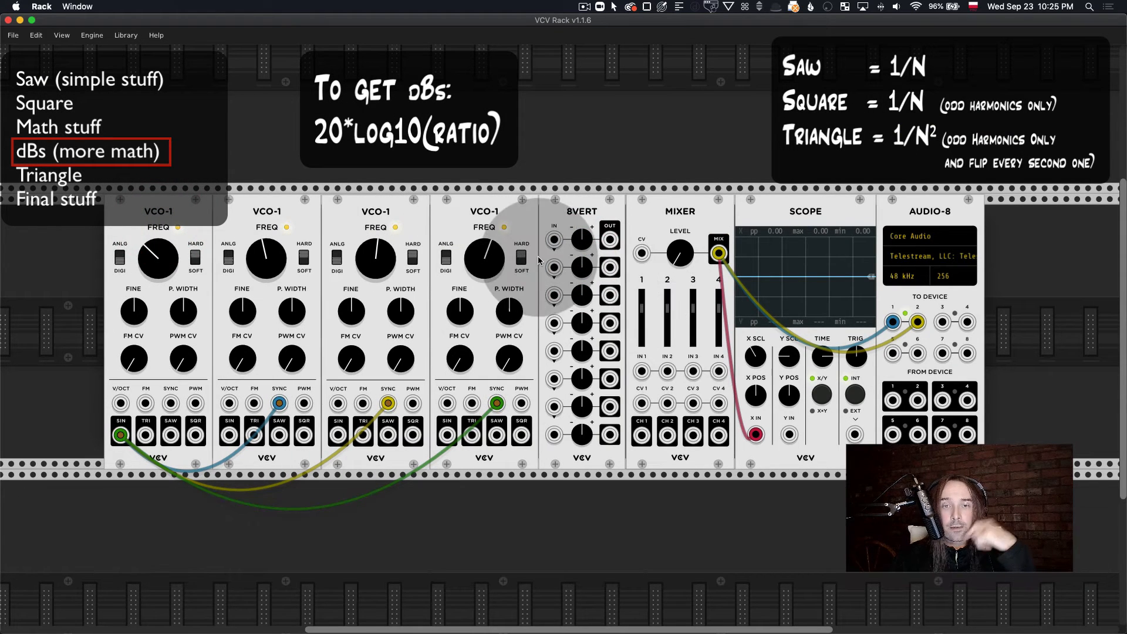
Step: Patch the sine outputs of the four oscillators, in order, into the first four 8VERT inputs
left_click_drag(554, 240, 120, 435)
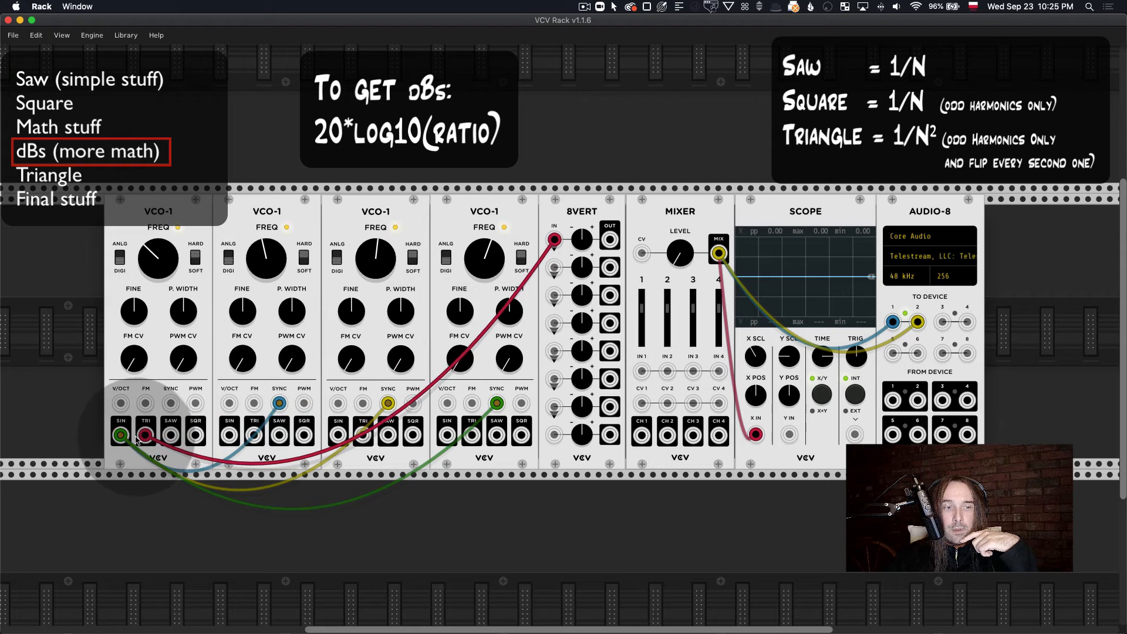
left_click_drag(229, 434, 555, 268)
left_click_drag(338, 435, 555, 295)
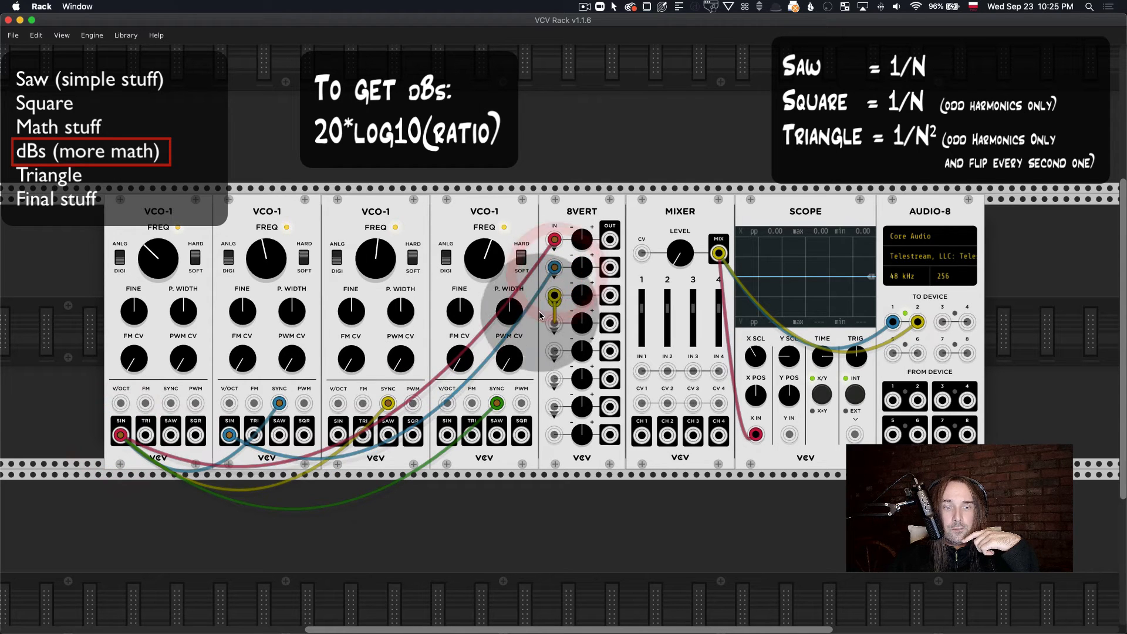
left_click_drag(447, 434, 554, 323)
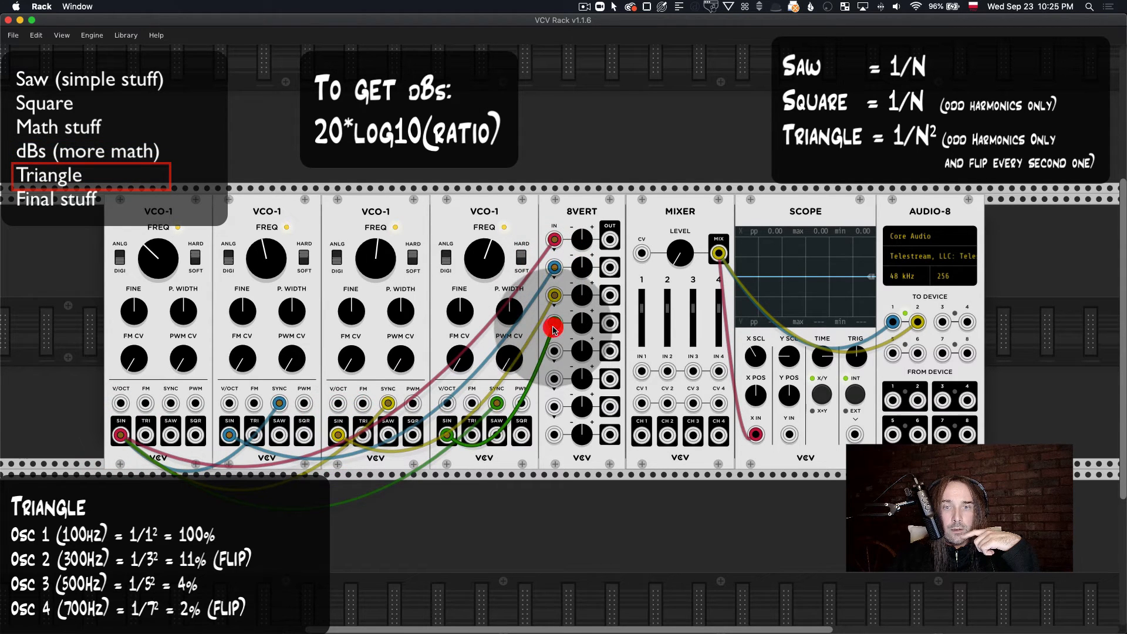
Step: Patch the first four 8VERT outputs, in order, into Mixer inputs 1 to 4
left_click_drag(610, 240, 643, 371)
left_click_drag(610, 267, 668, 371)
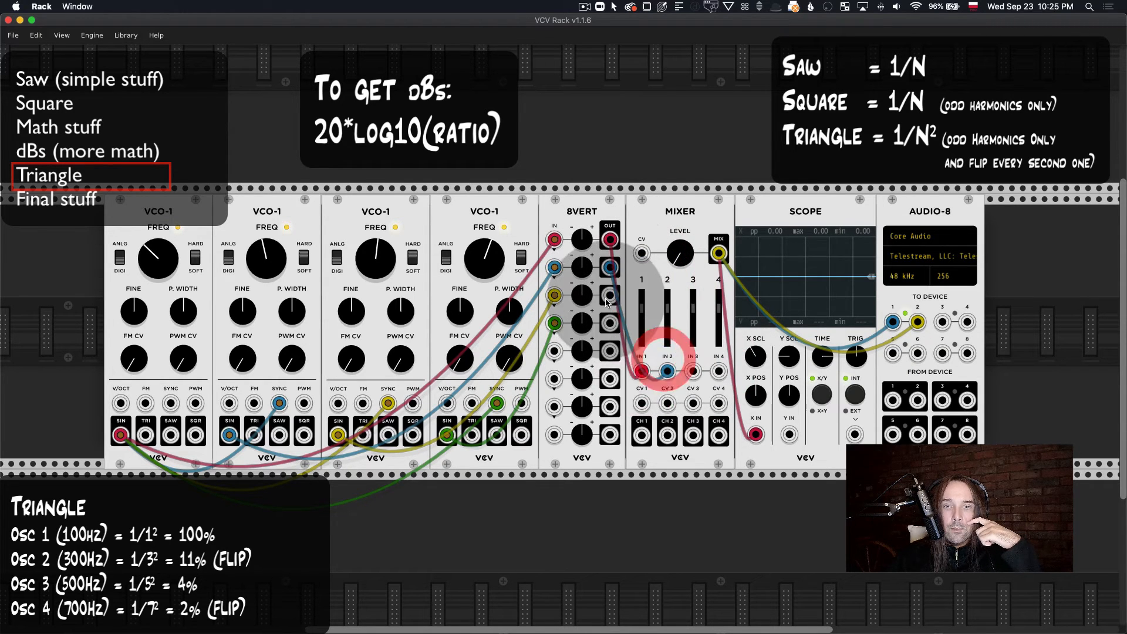
left_click_drag(610, 295, 693, 371)
left_click_drag(610, 323, 719, 371)
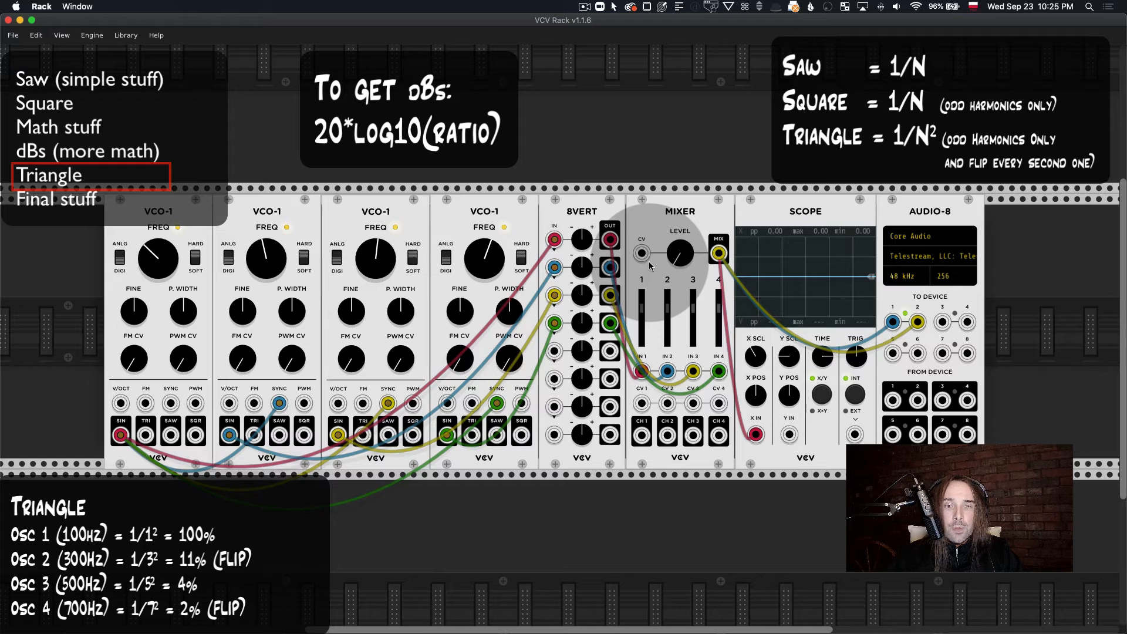
Step: Check the first oscillator's frequency and set the second oscillator's frequency to 300 Hz
right_click(171, 261)
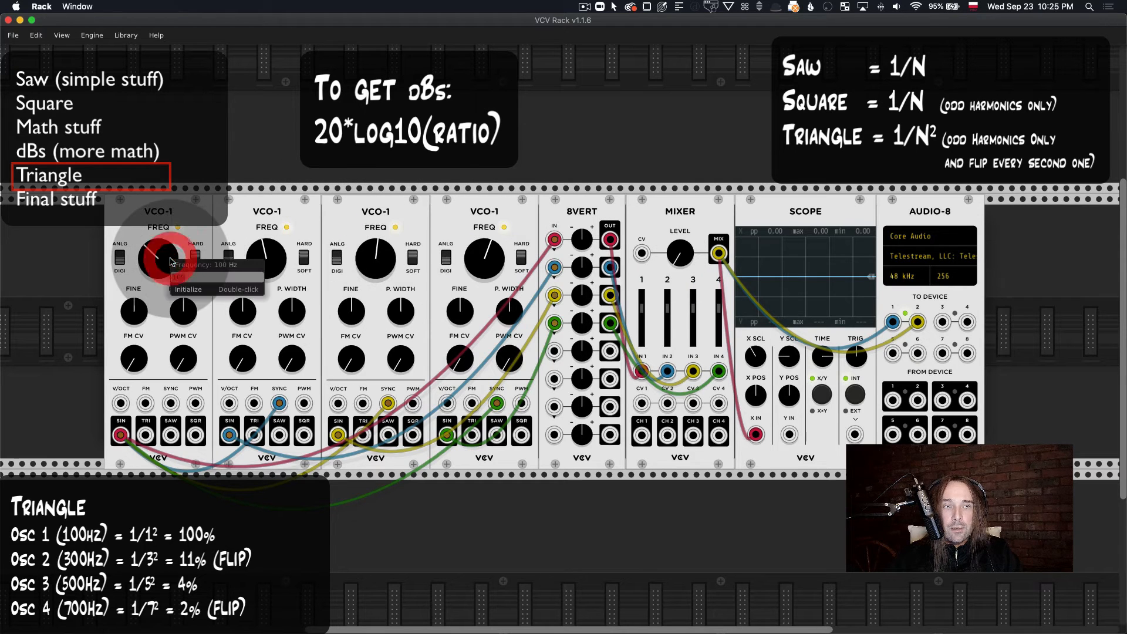
left_click(179, 228)
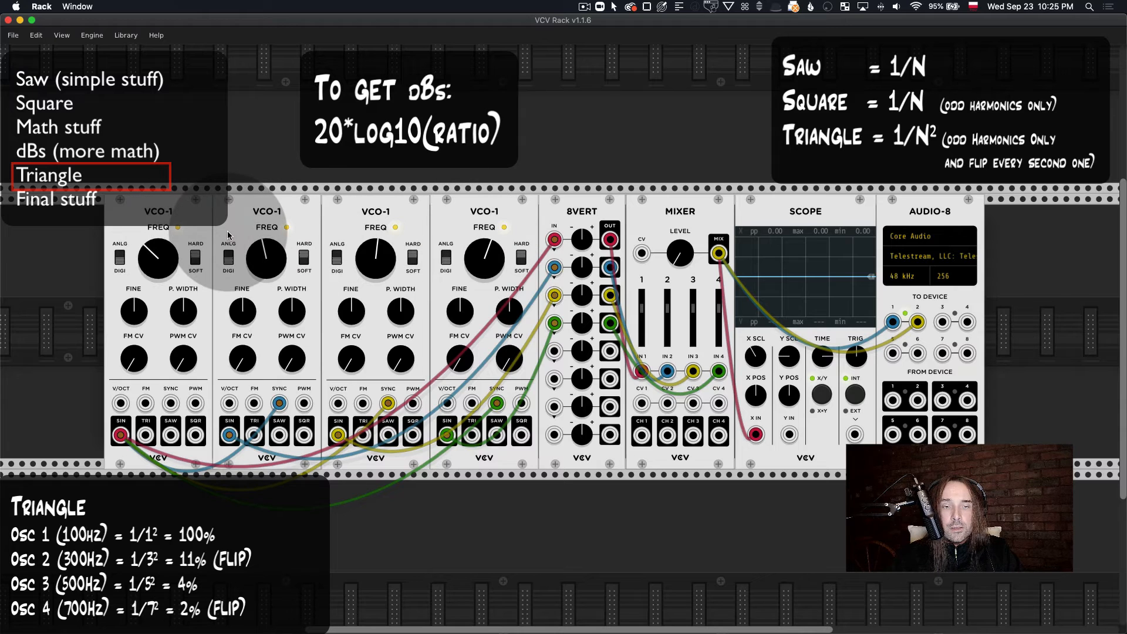
right_click(277, 248)
left_click(306, 229)
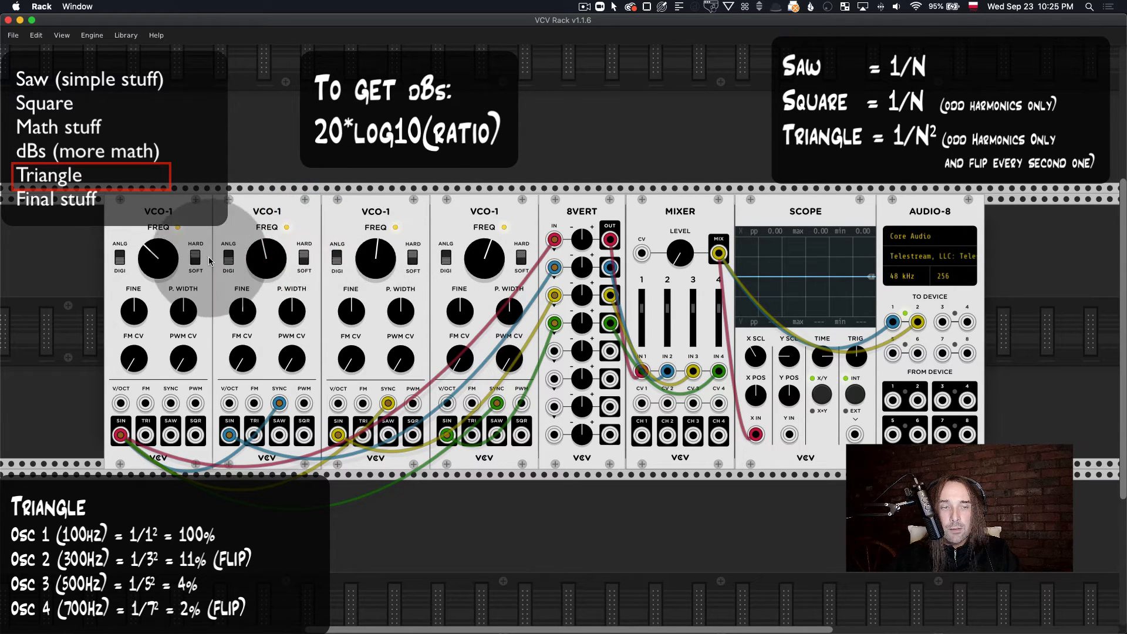
right_click(274, 269)
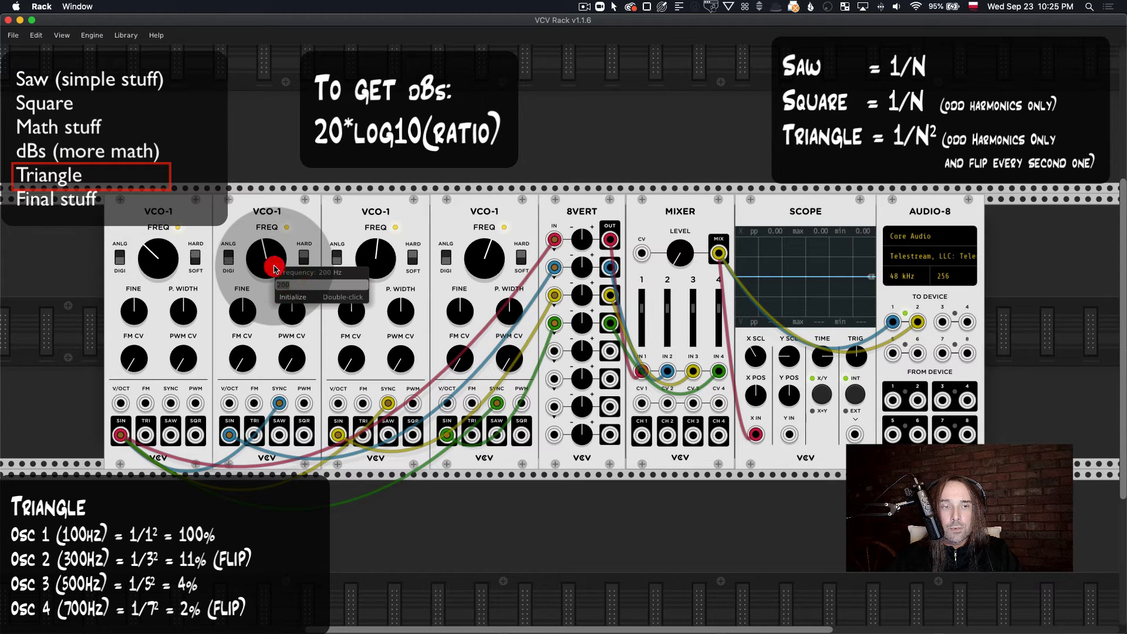
type("300")
key("Return")
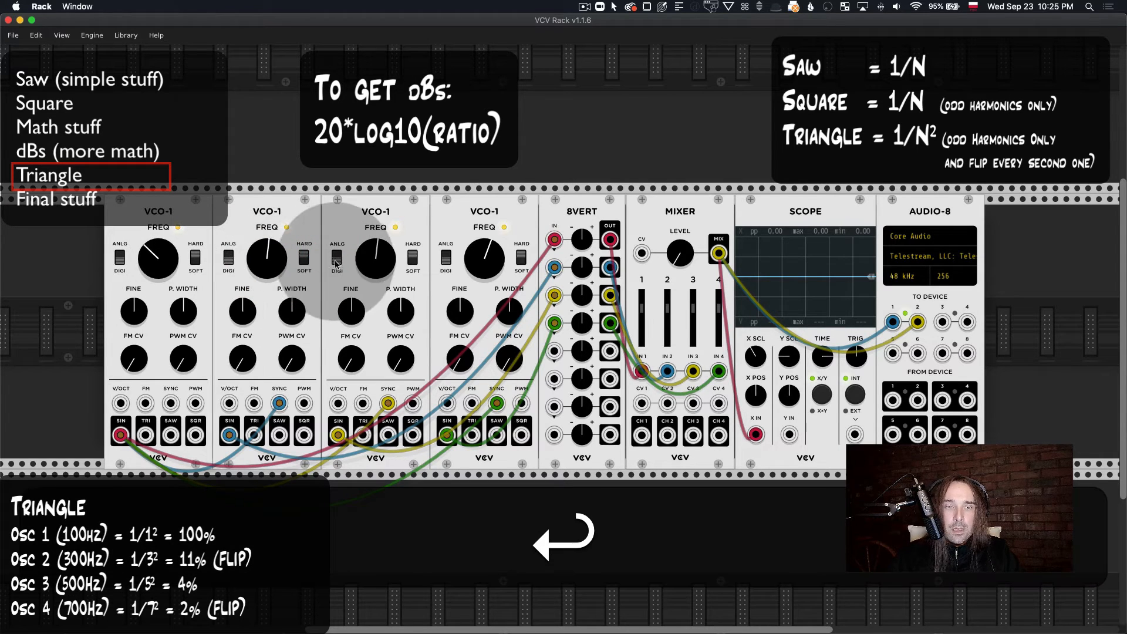
Step: Set the third oscillator's frequency to 500 Hz and the fourth oscillator's frequency to 700 Hz
right_click(376, 261)
type("5")
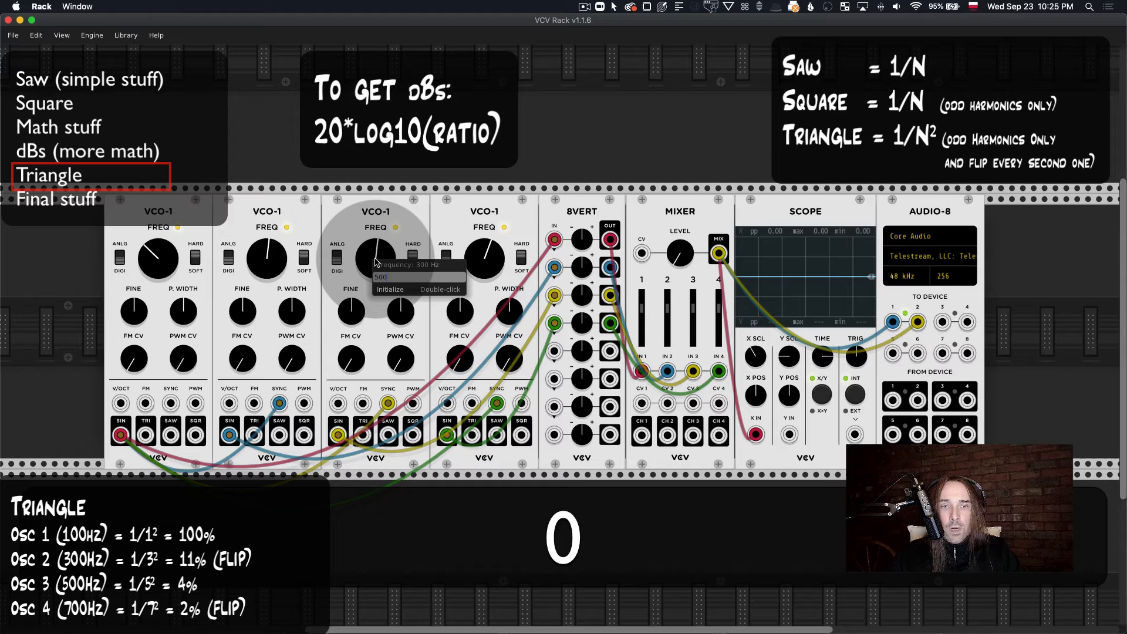
type("00")
key("Return")
right_click(482, 261)
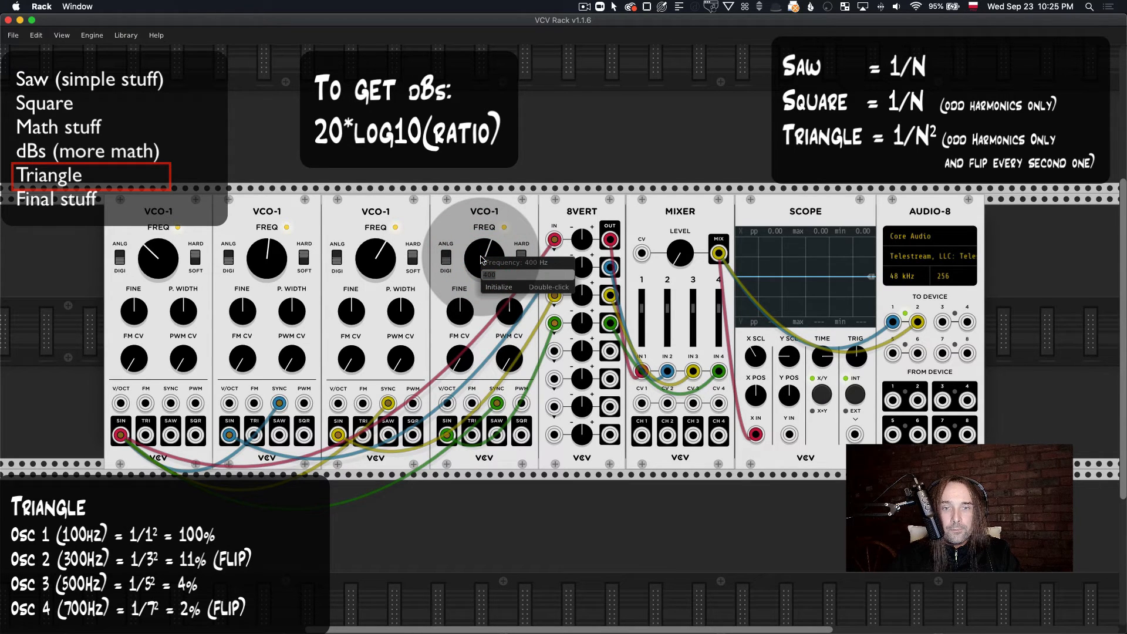
type("700")
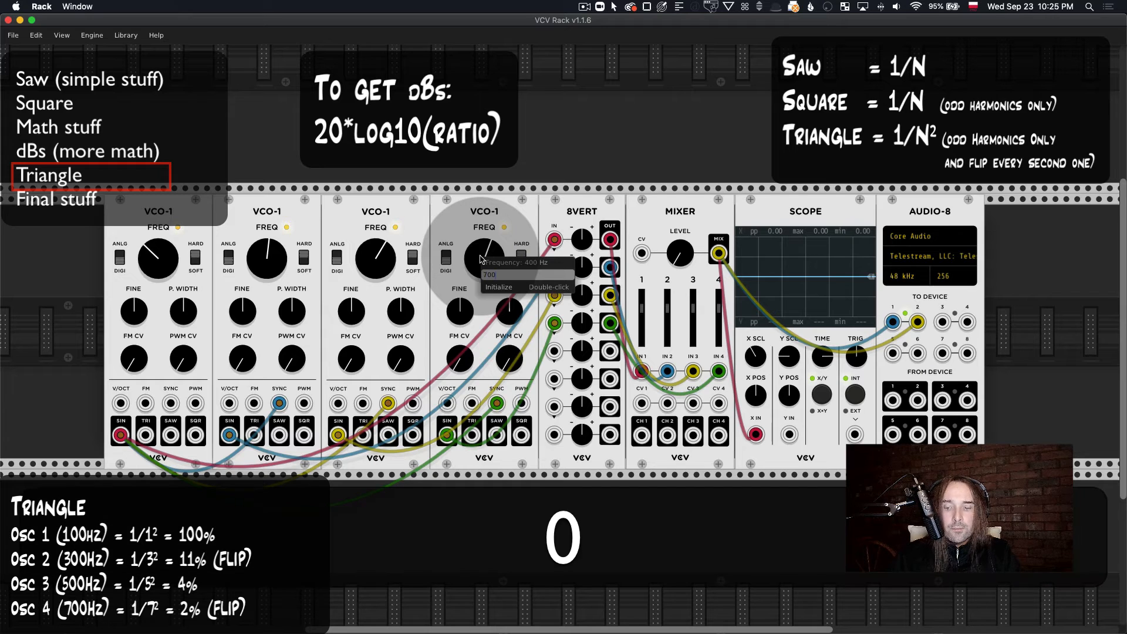
key("Return")
Step: Check the frequency settings of the third and second oscillators
right_click(383, 257)
left_click(377, 228)
right_click(266, 258)
left_click(240, 204)
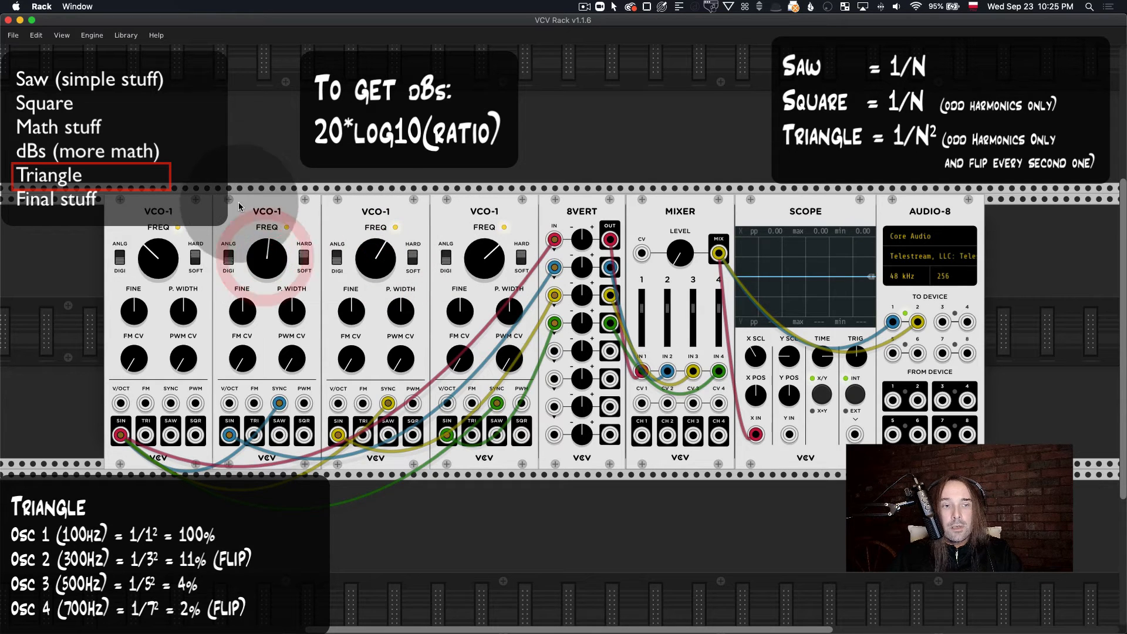
Step: Check the first oscillator's frequency, and turn up the 8VERT's first channel gain and the Mixer level
right_click(163, 247)
left_click(187, 205)
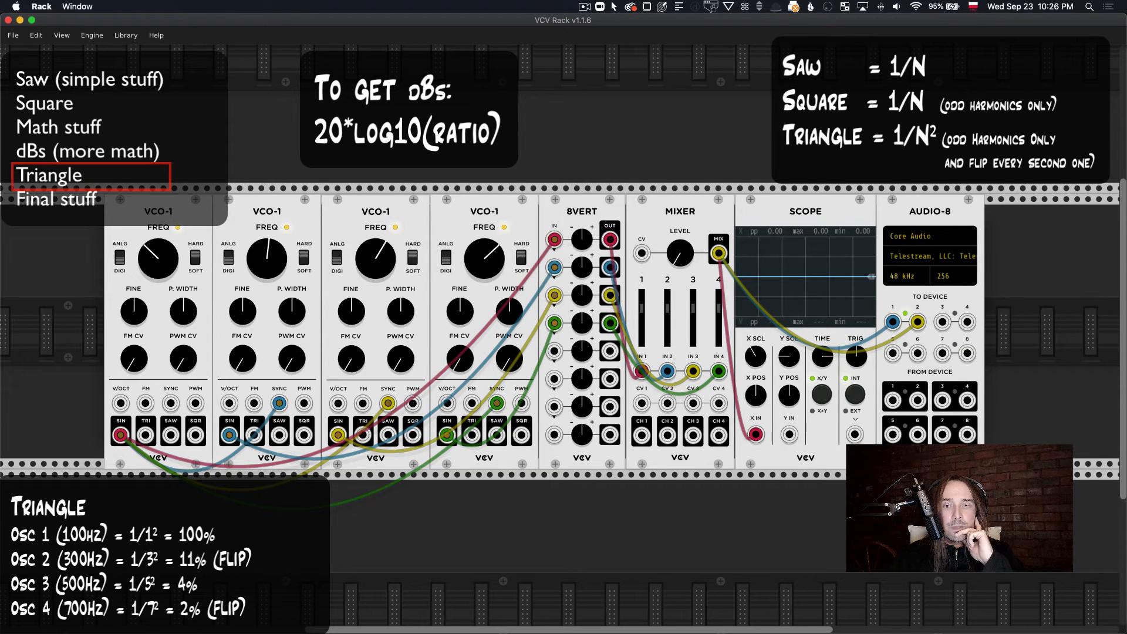
left_click_drag(583, 239, 582, 217)
left_click_drag(679, 256, 679, 243)
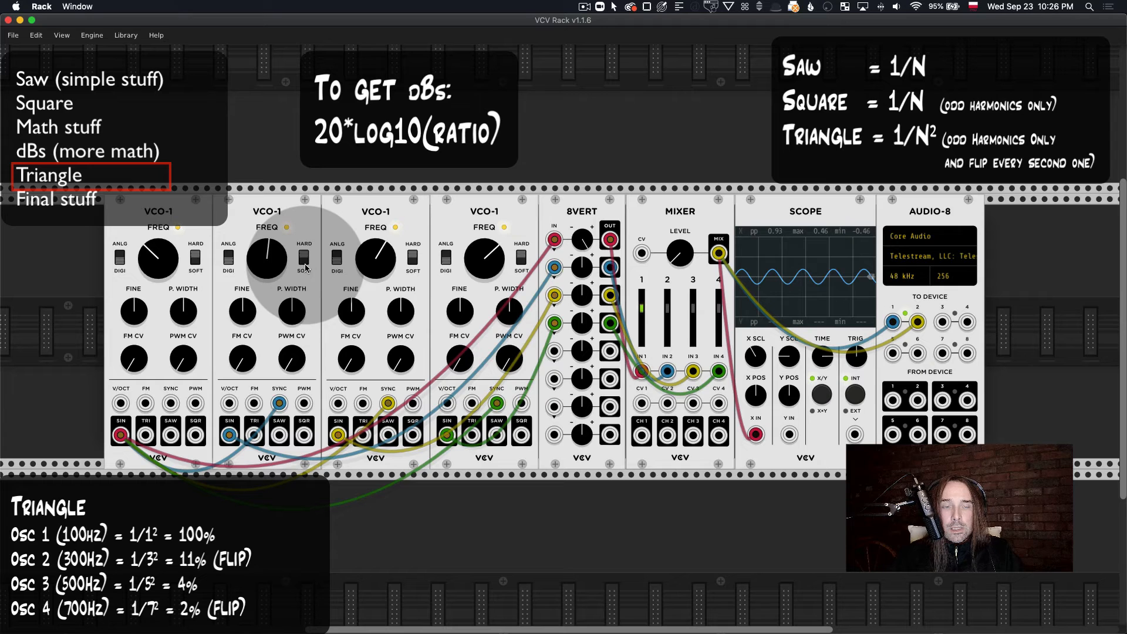
Step: Switch to Calculator, move its window above the modules and calculate 1 ÷ 3
mouse_move(547, 632)
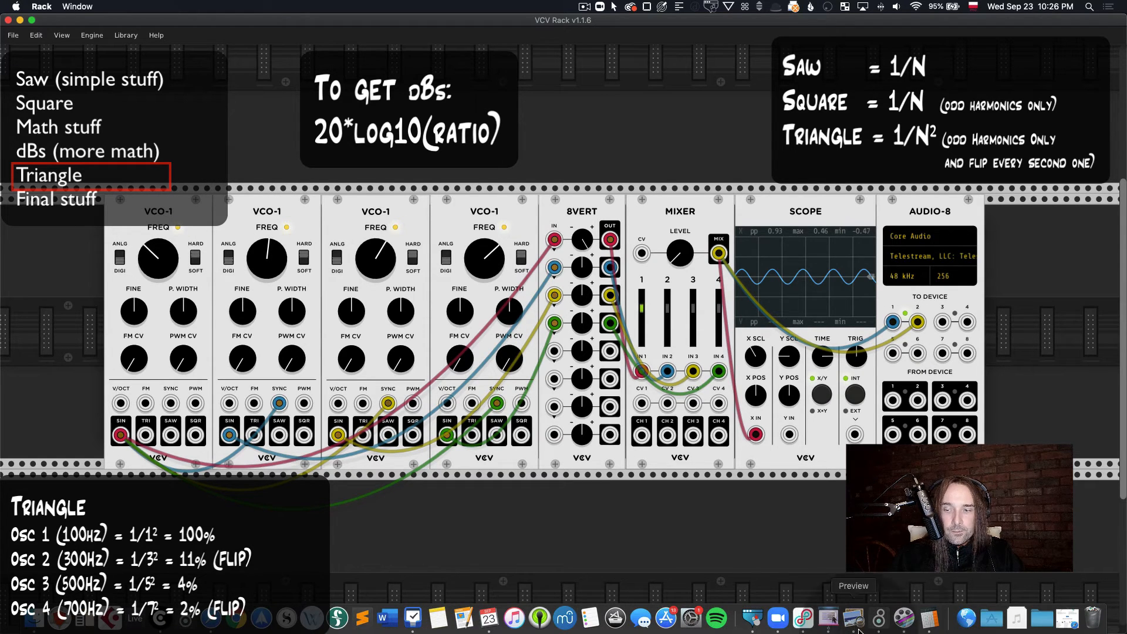
left_click(926, 624)
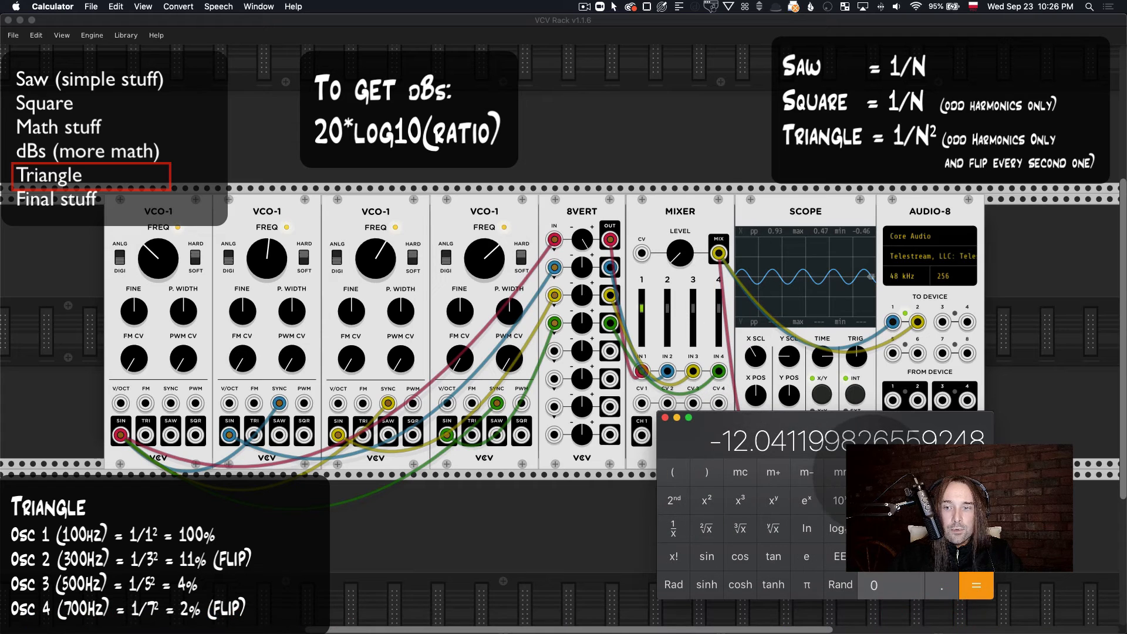
left_click(874, 472)
left_click_drag(836, 429, 659, 34)
left_click(676, 162)
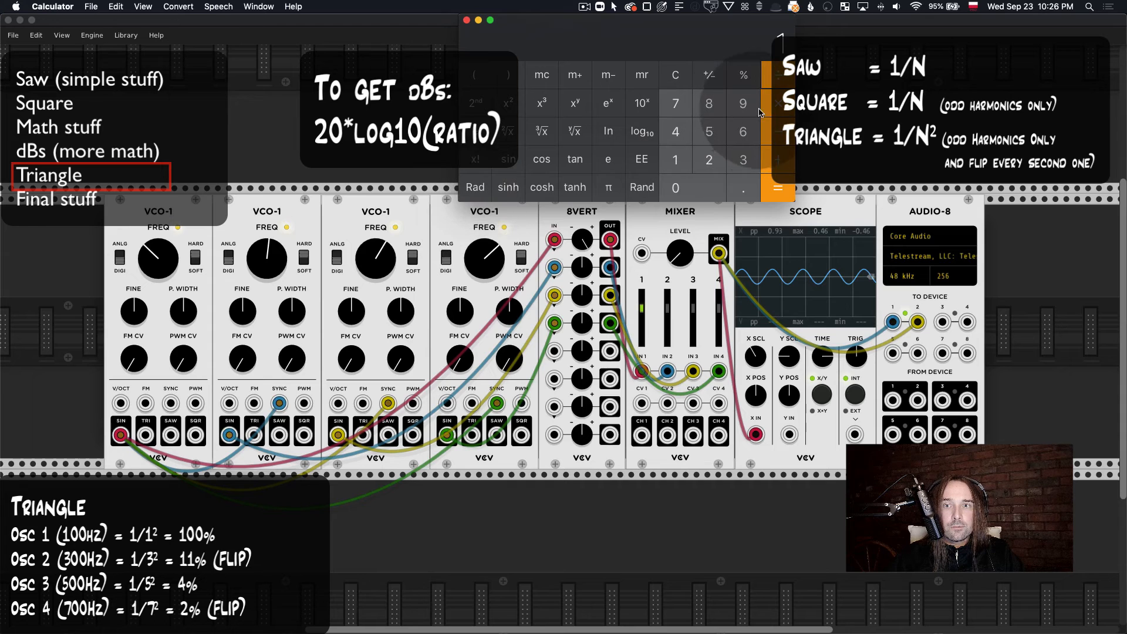
left_click(743, 160)
left_click(779, 189)
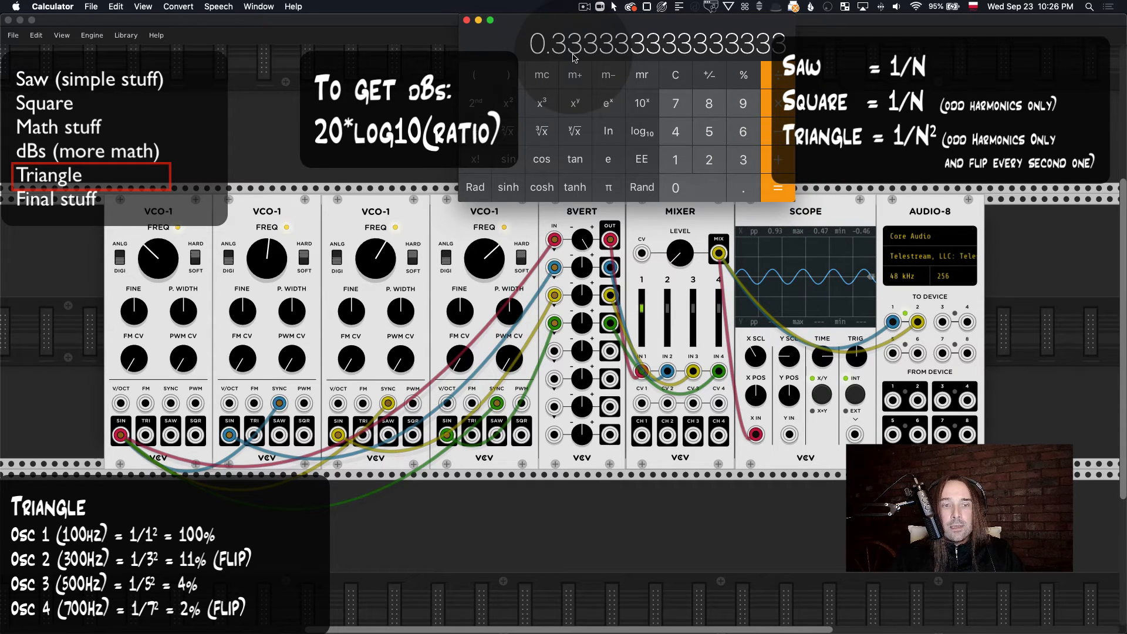
Step: Square 3 and calculate 1 ÷ 9 for the second oscillator's level
left_click(669, 74)
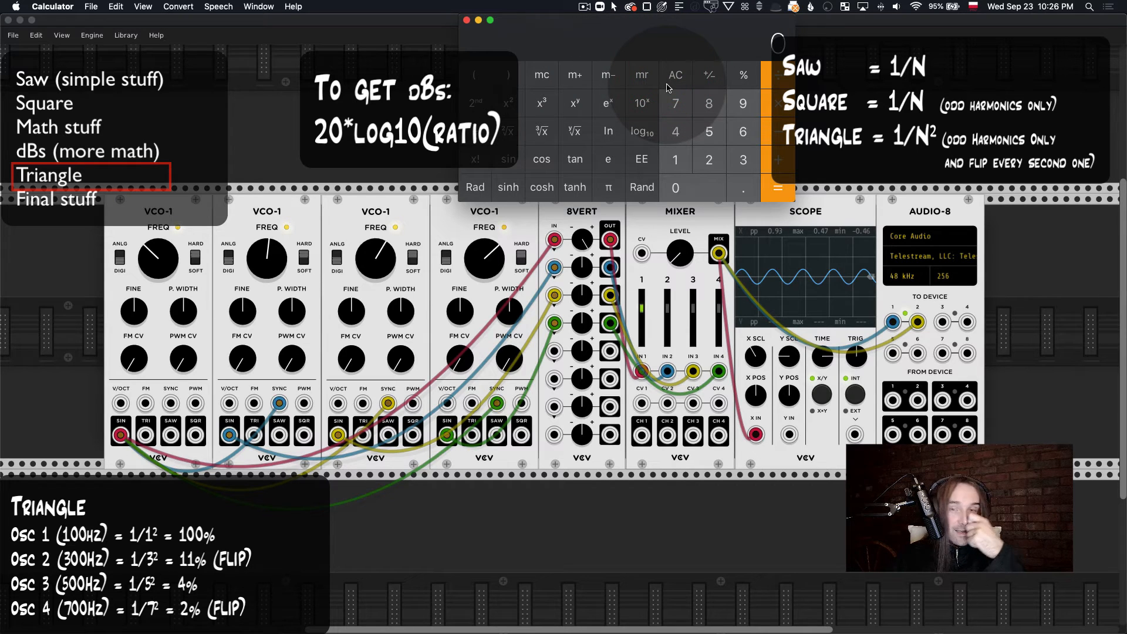
left_click(739, 162)
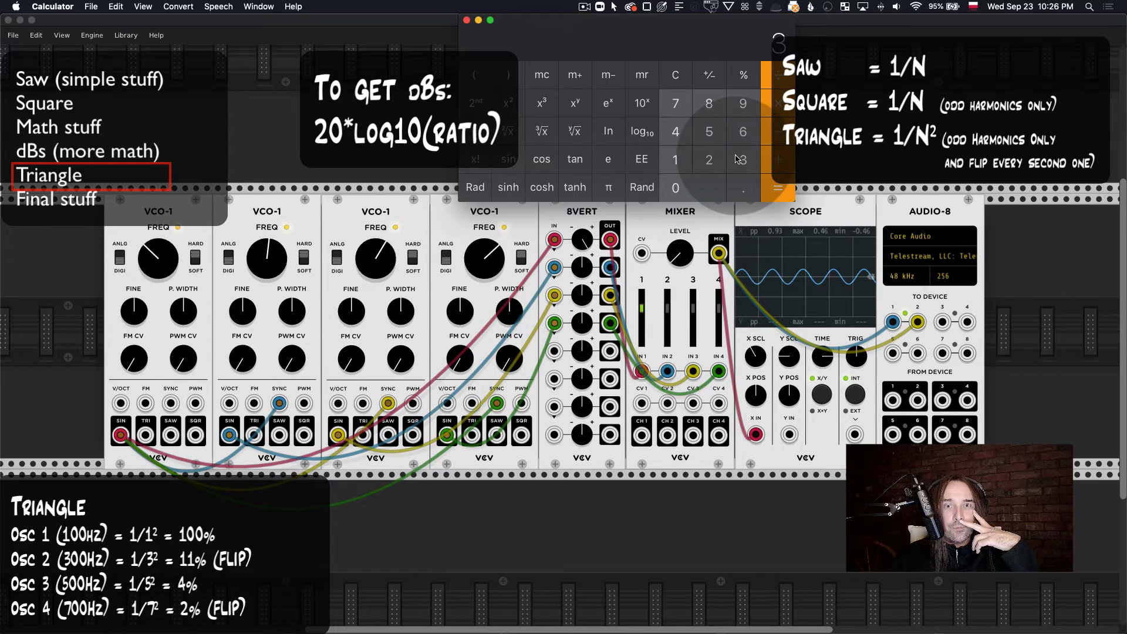
left_click(509, 108)
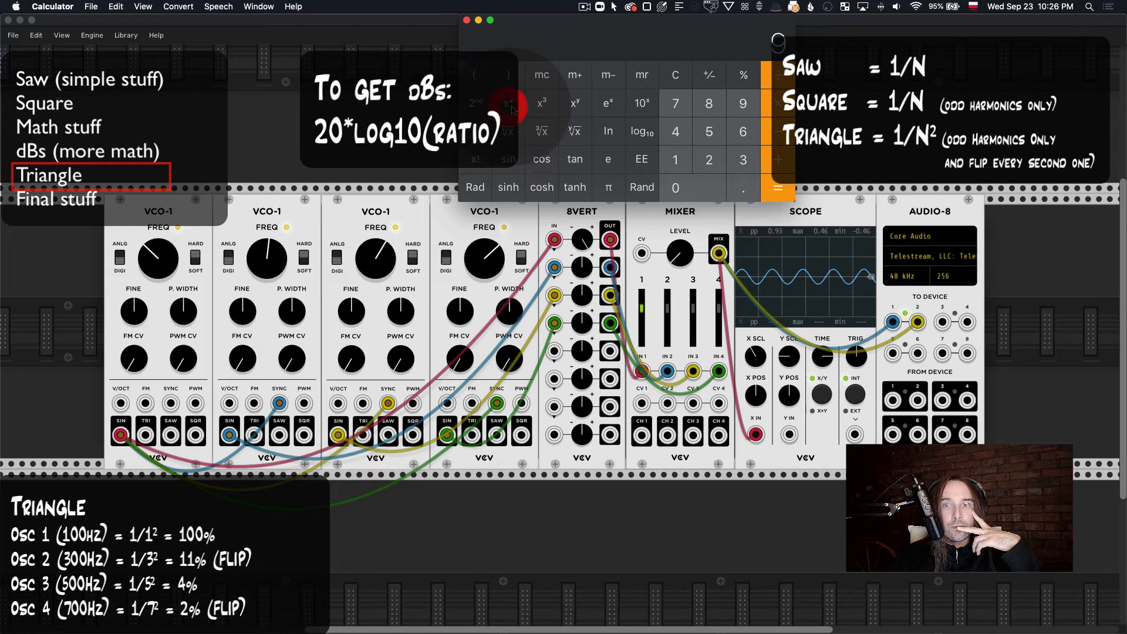
left_click_drag(568, 39, 557, 37)
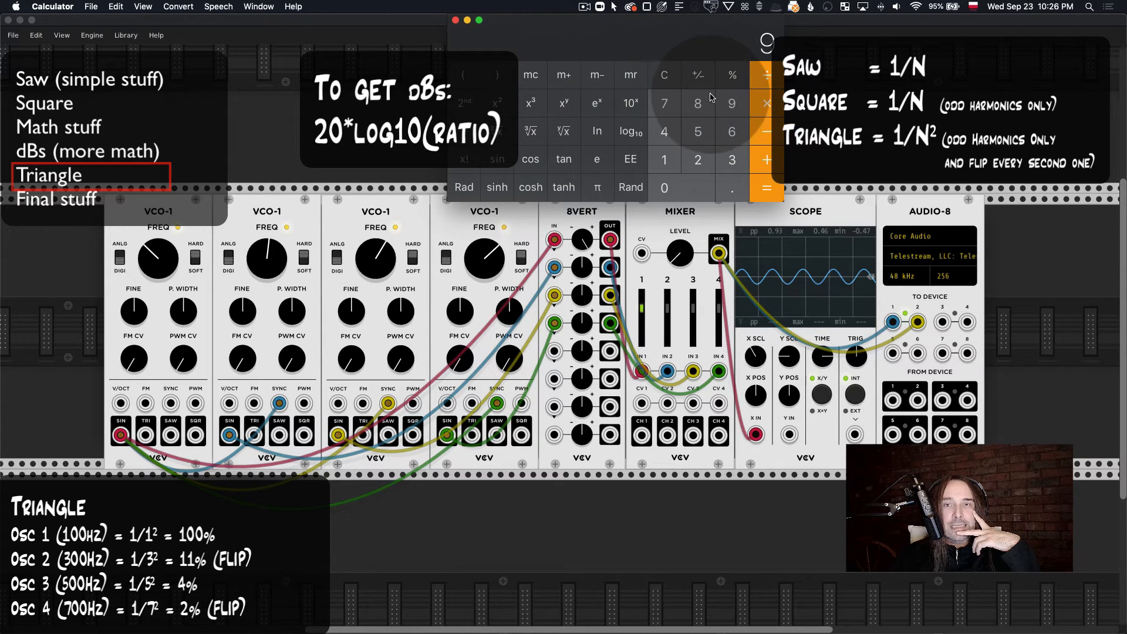
left_click(674, 70)
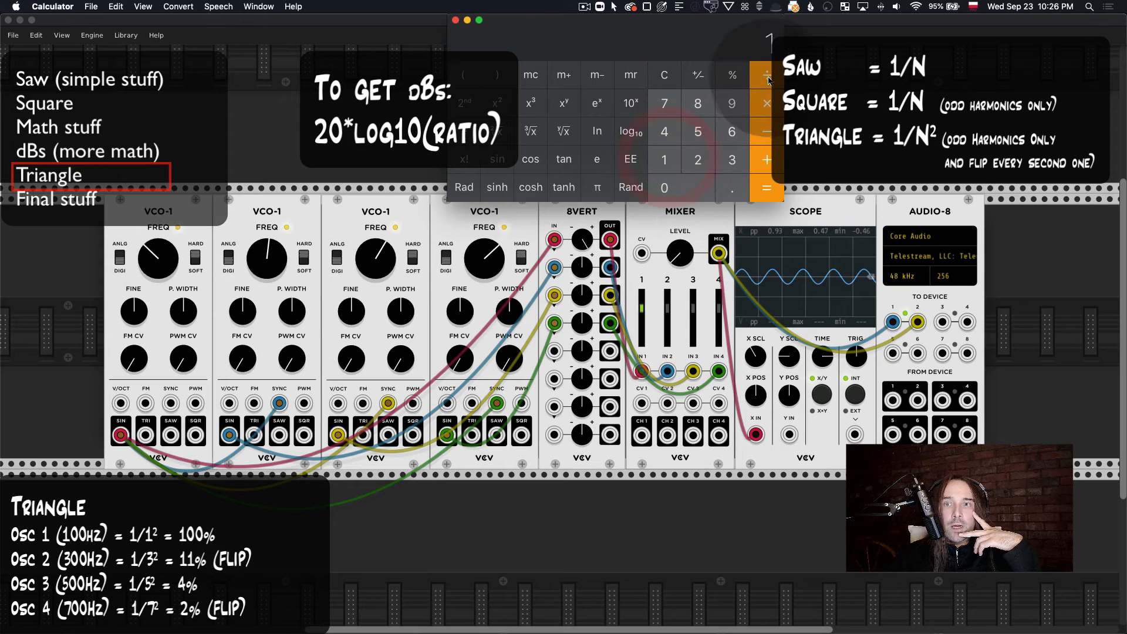
left_click(731, 106)
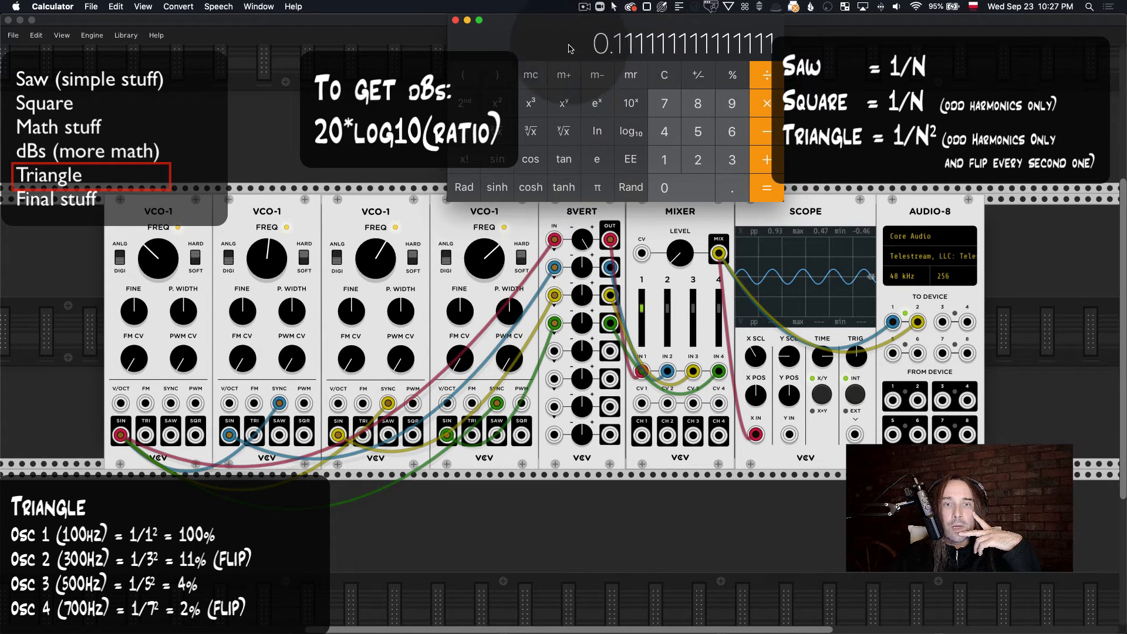
Step: Switch back to VCV Rack and set the 8VERT's second channel gain to 11%
right_click(583, 268)
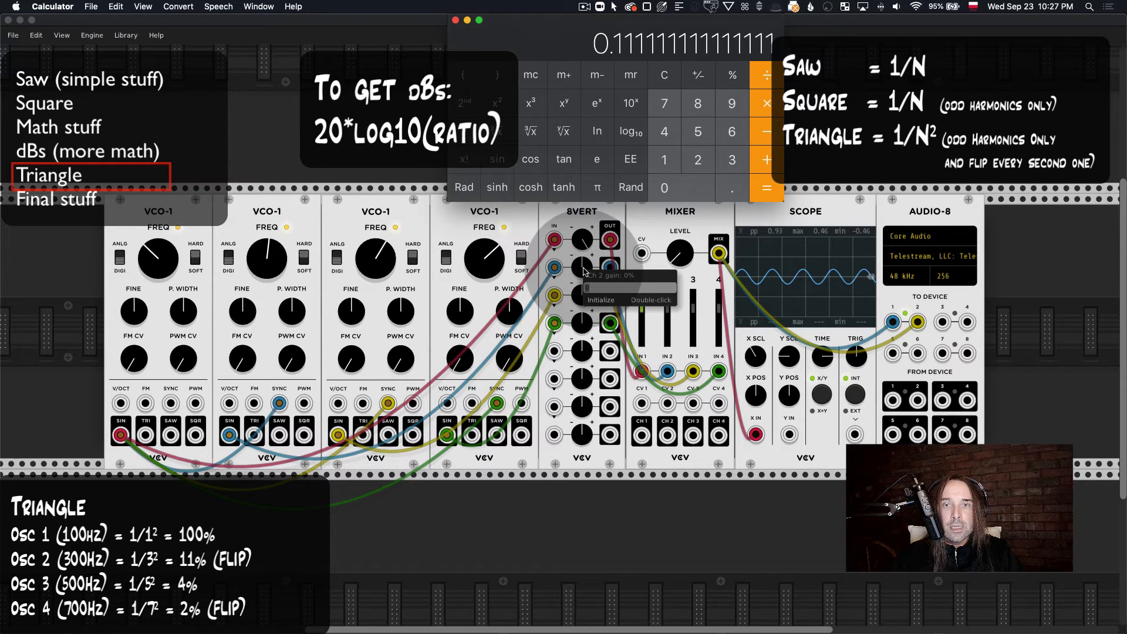
type("11")
key("super+Tab")
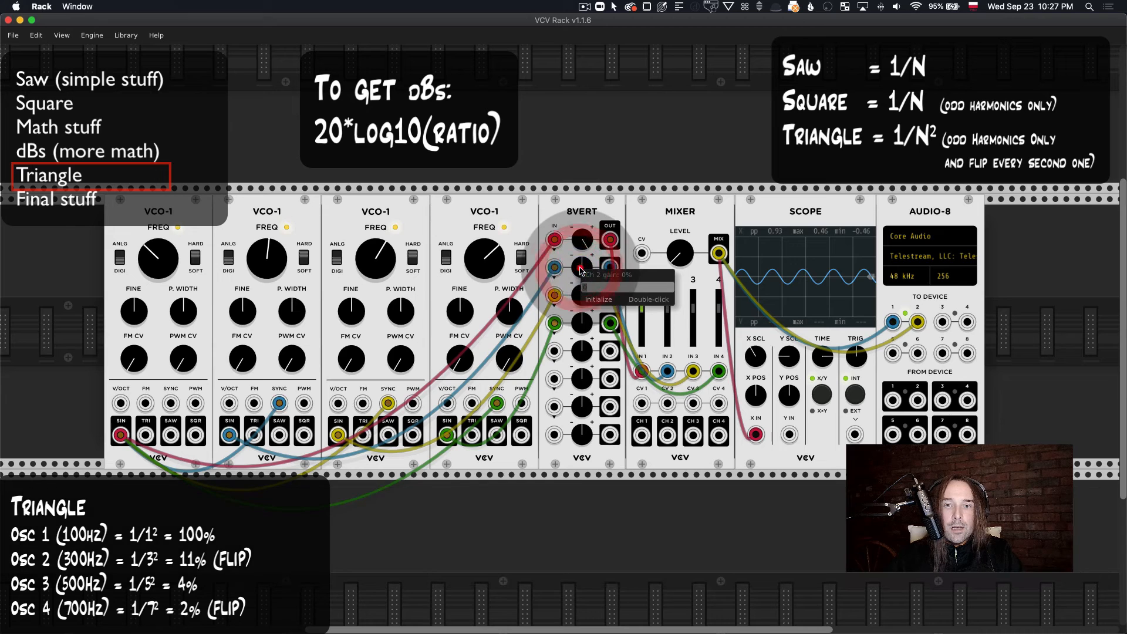
type("11")
key("Return")
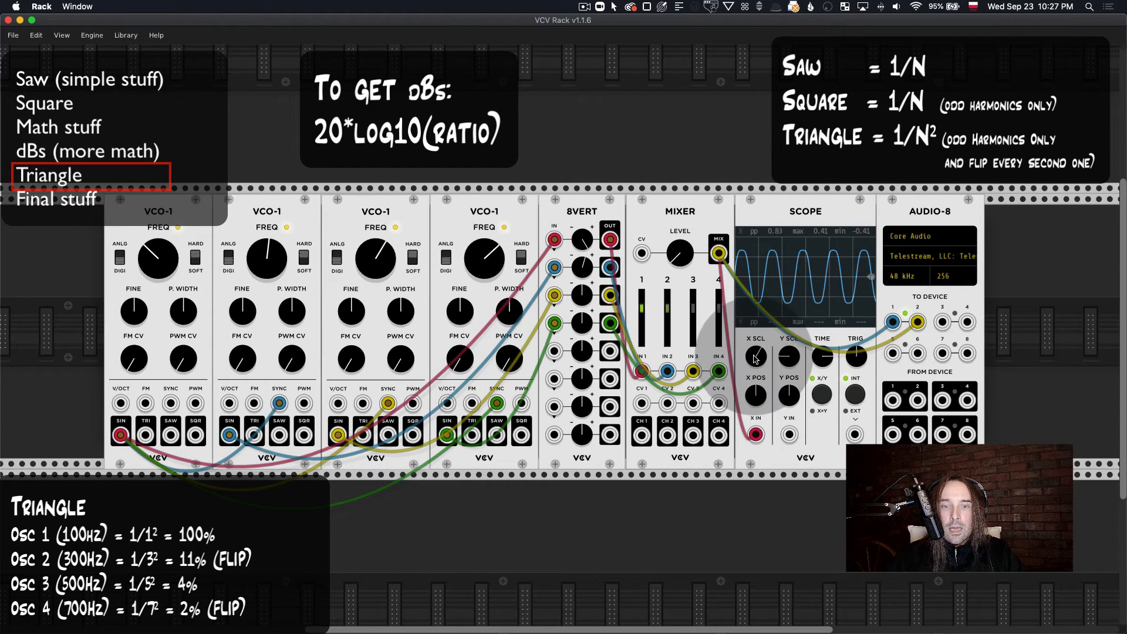
Step: Flip the second harmonic's phase by setting the 8VERT's second channel gain to -11%
right_click(581, 269)
type("-")
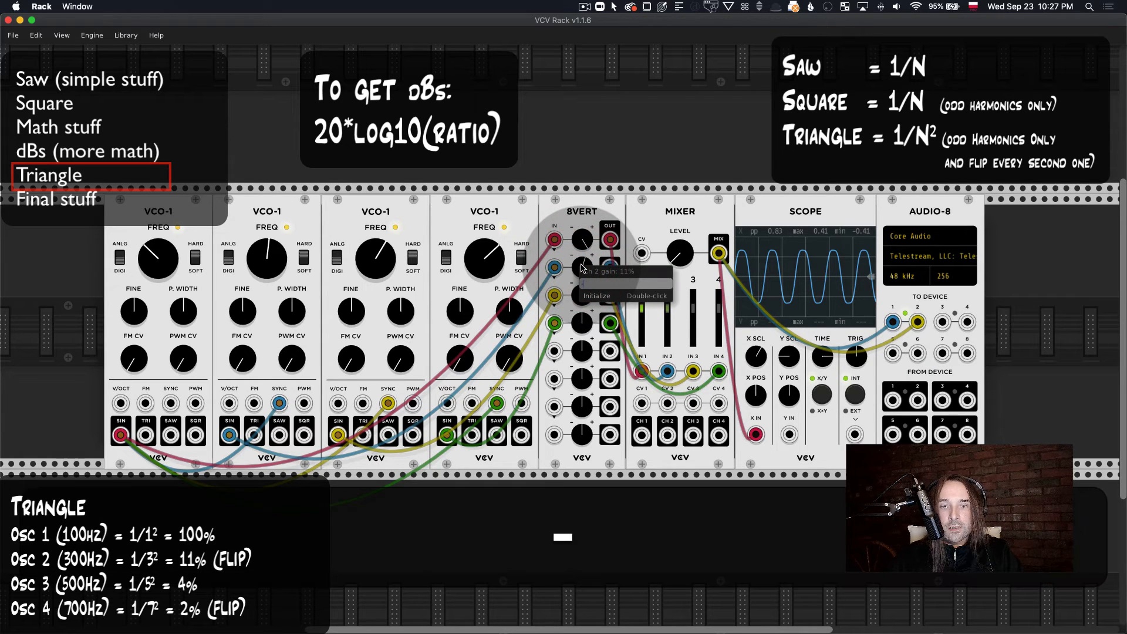
type("11")
key("Return")
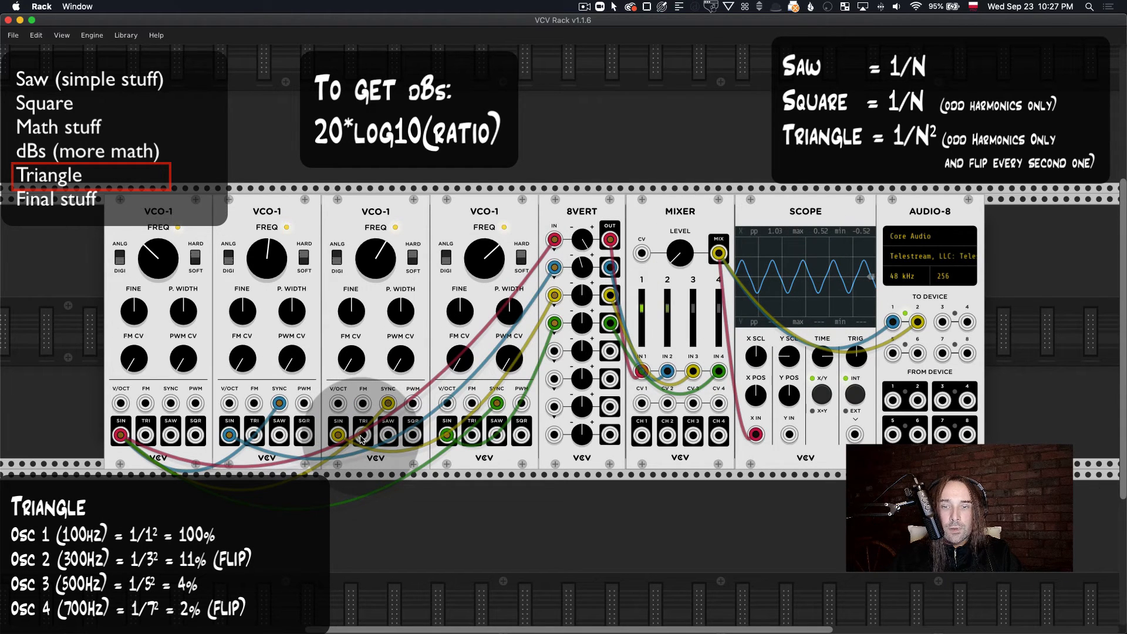
Step: Temporarily patch the first oscillator's triangle output into the Scope's Y input for comparison, and unplug it
mouse_move(363, 435)
left_mouse_down()
mouse_move(789, 434)
mouse_move(667, 523)
mouse_move(509, 475)
mouse_move(145, 435)
left_mouse_up()
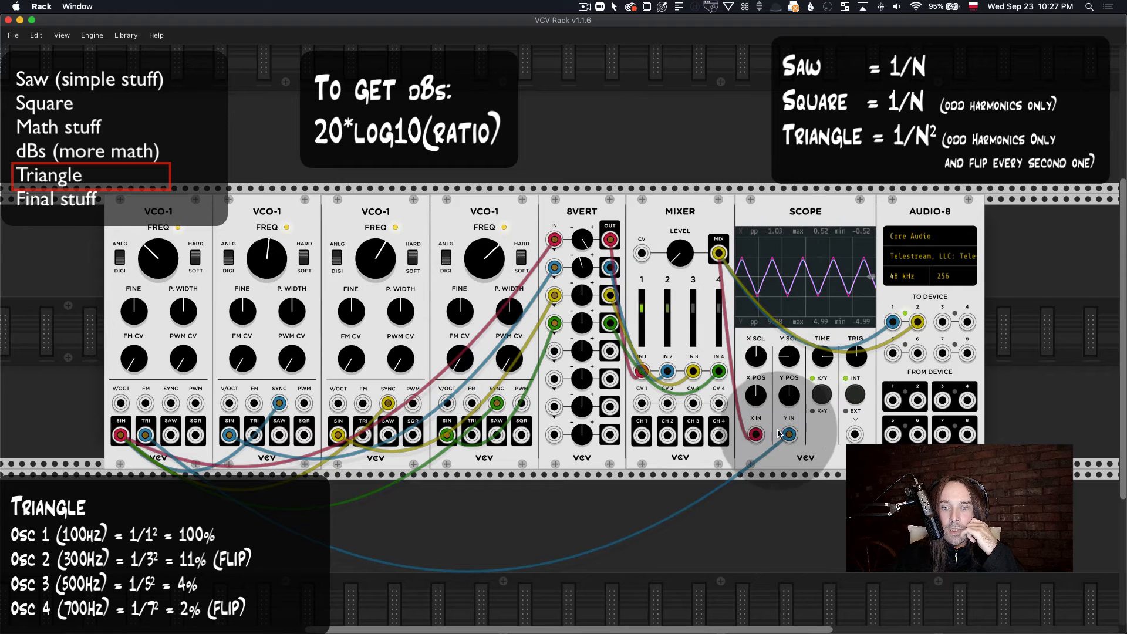
left_click_drag(790, 434, 788, 509)
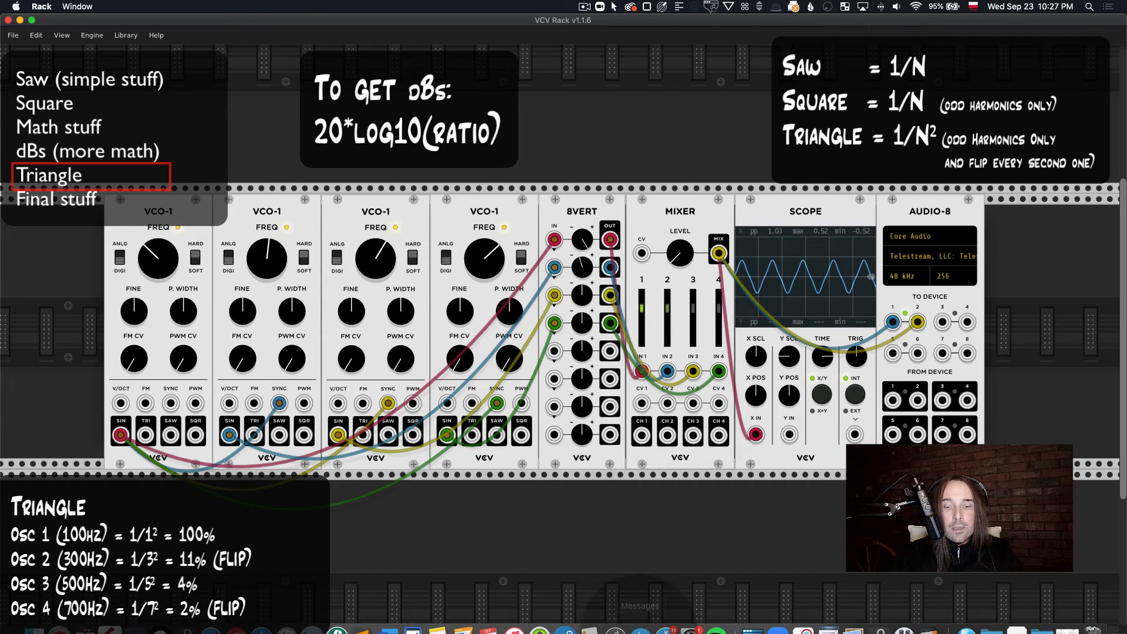
Step: Switch to Calculator to clear the last entry, and check the third oscillator's frequency in VCV Rack
mouse_move(828, 631)
left_click(934, 617)
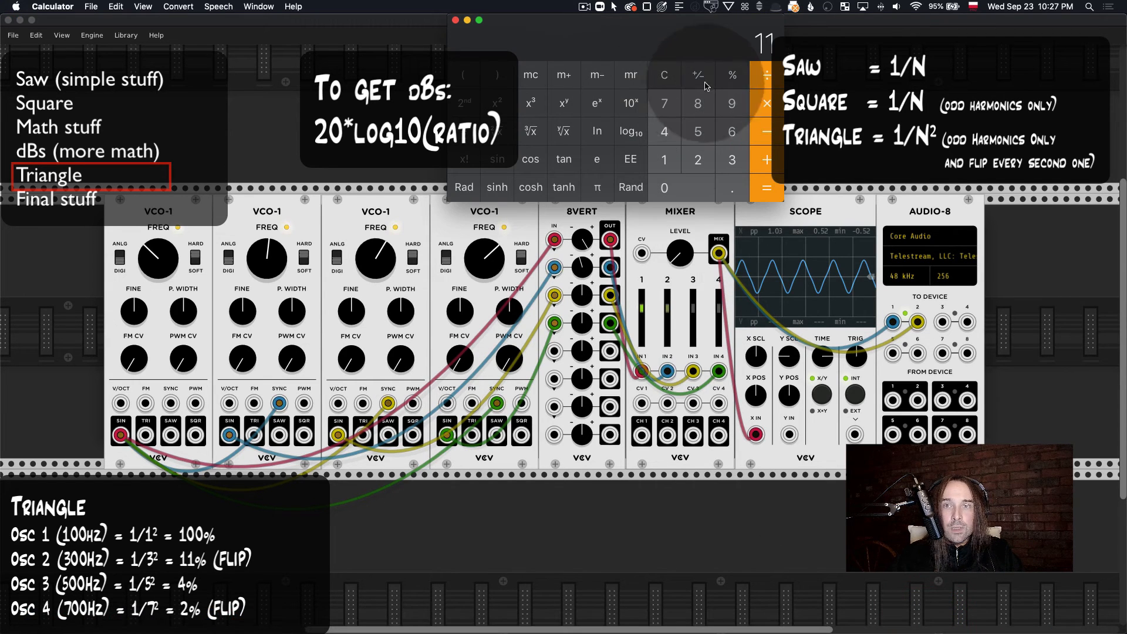
left_click(664, 82)
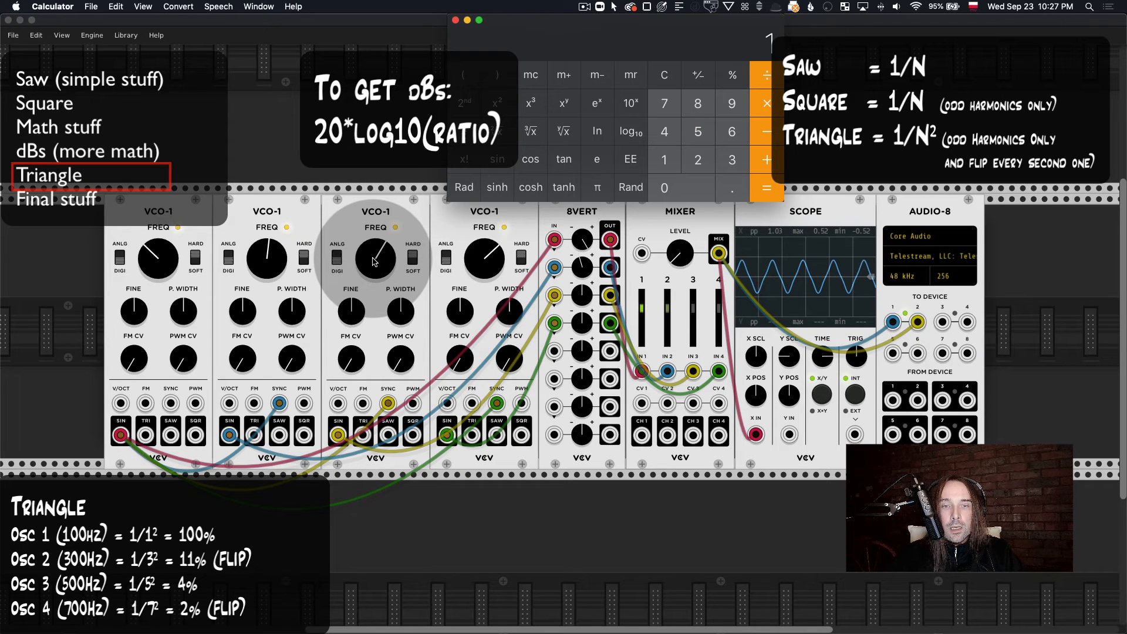
scroll(374, 261, "up", 1)
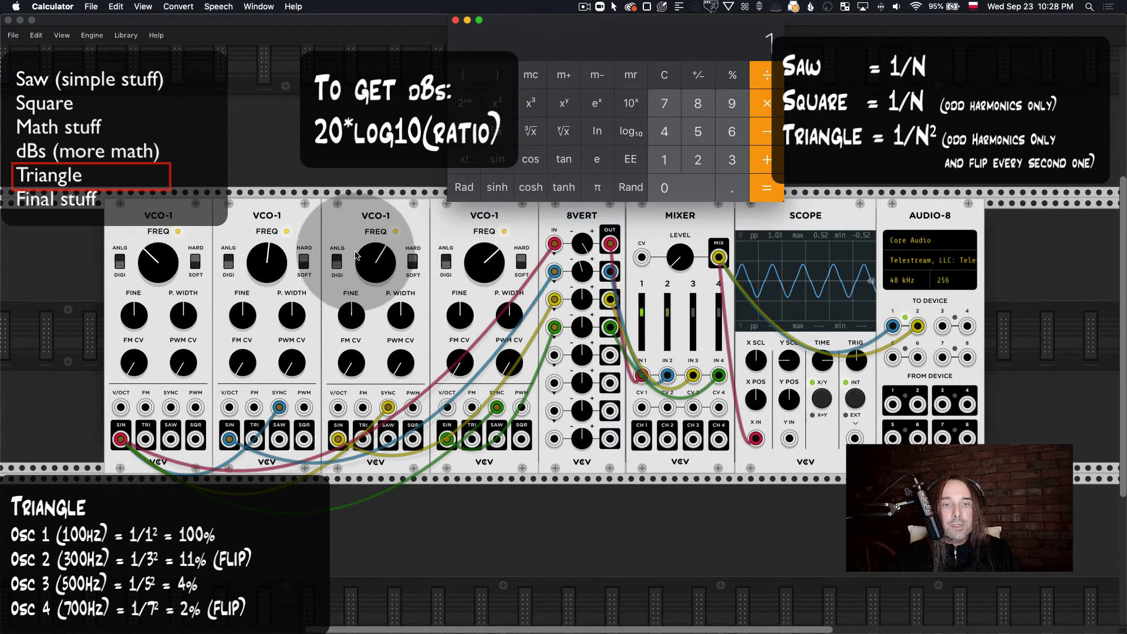
right_click(376, 259)
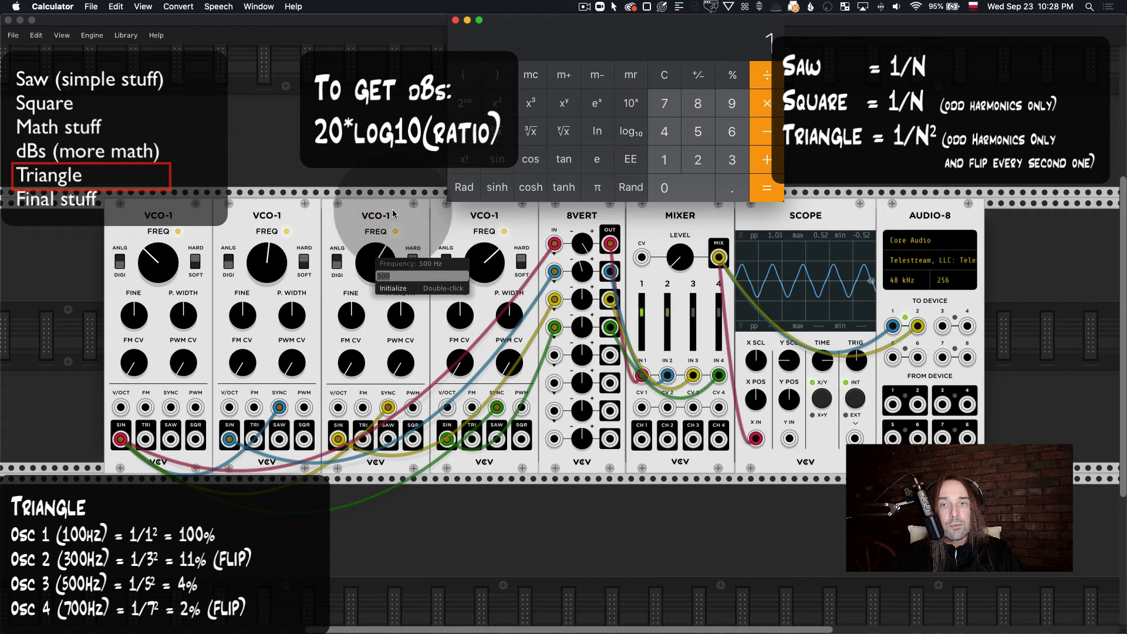
left_click(412, 236)
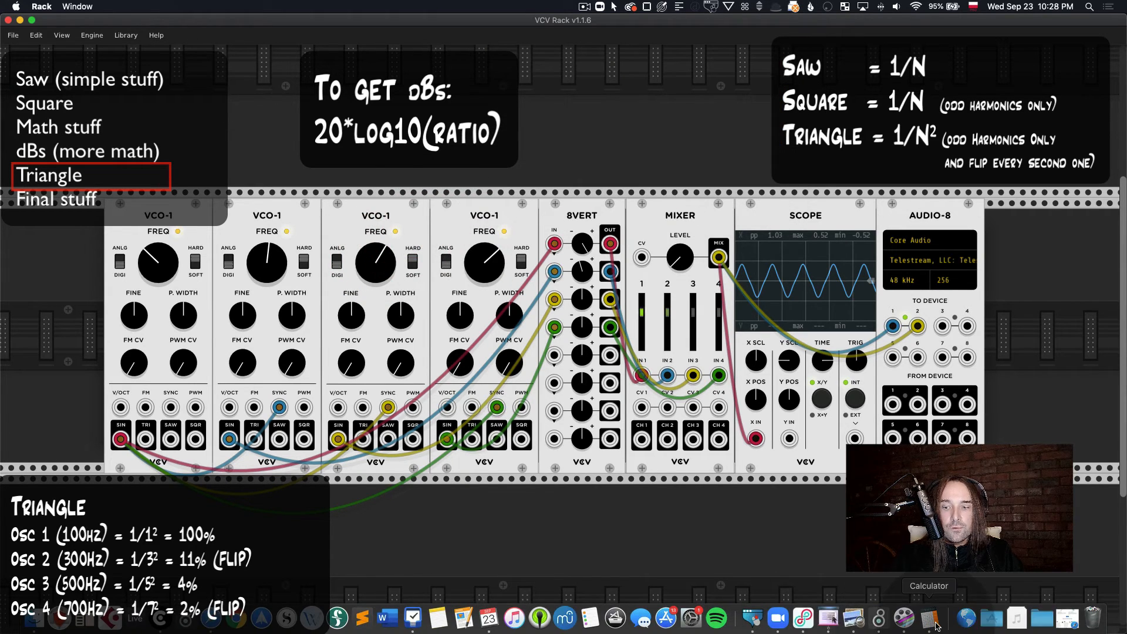
Step: Switch to Calculator and calculate 1 ÷ 25 for the third oscillator's level
left_click(930, 616)
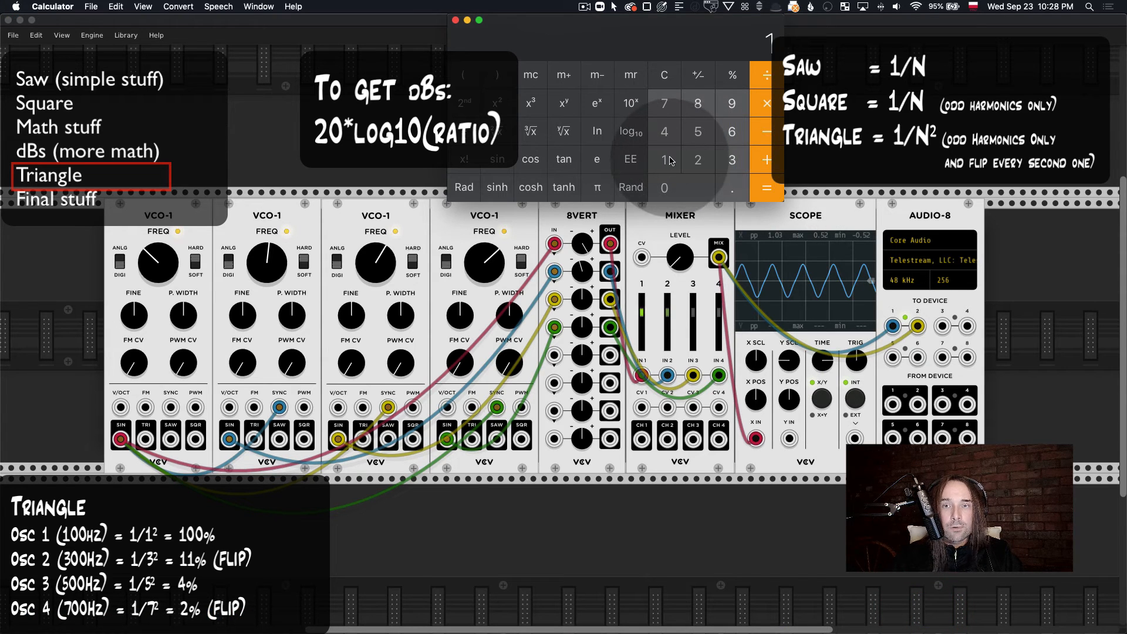
left_click(768, 82)
left_click(698, 160)
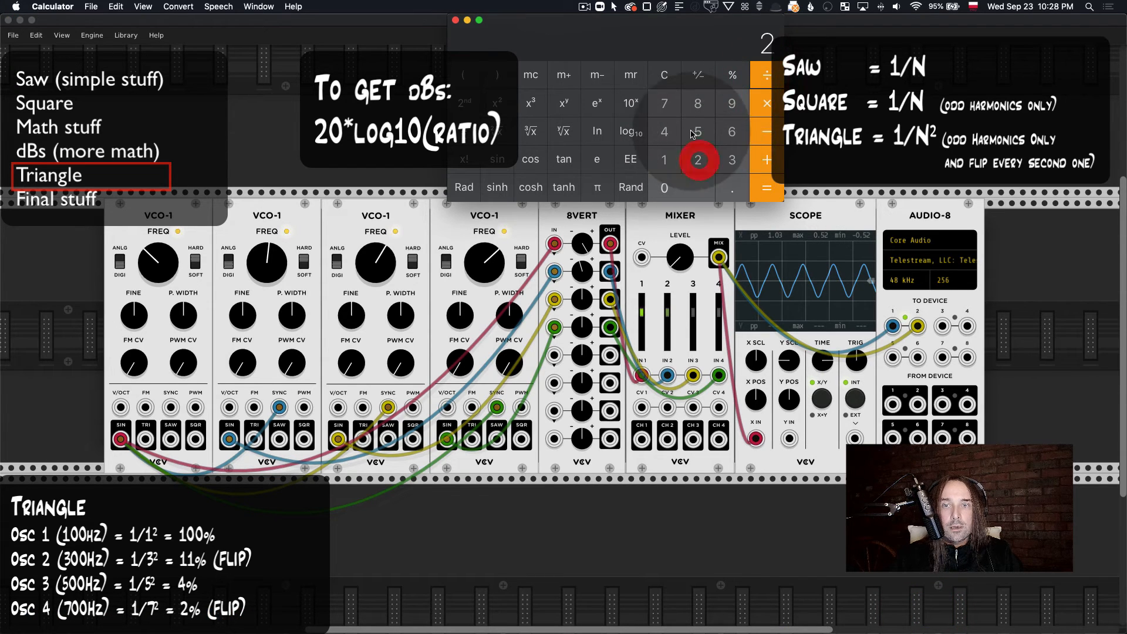
left_click(698, 131)
left_click(767, 187)
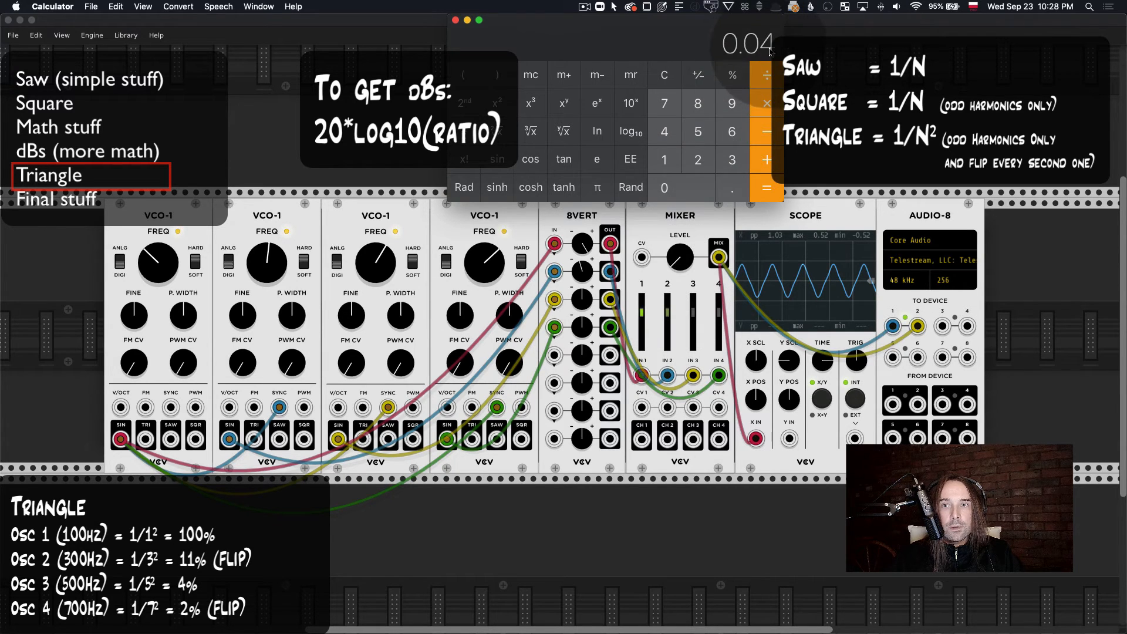
Step: Switch back to VCV Rack and set the 8VERT's third channel gain to 4%
right_click(584, 303)
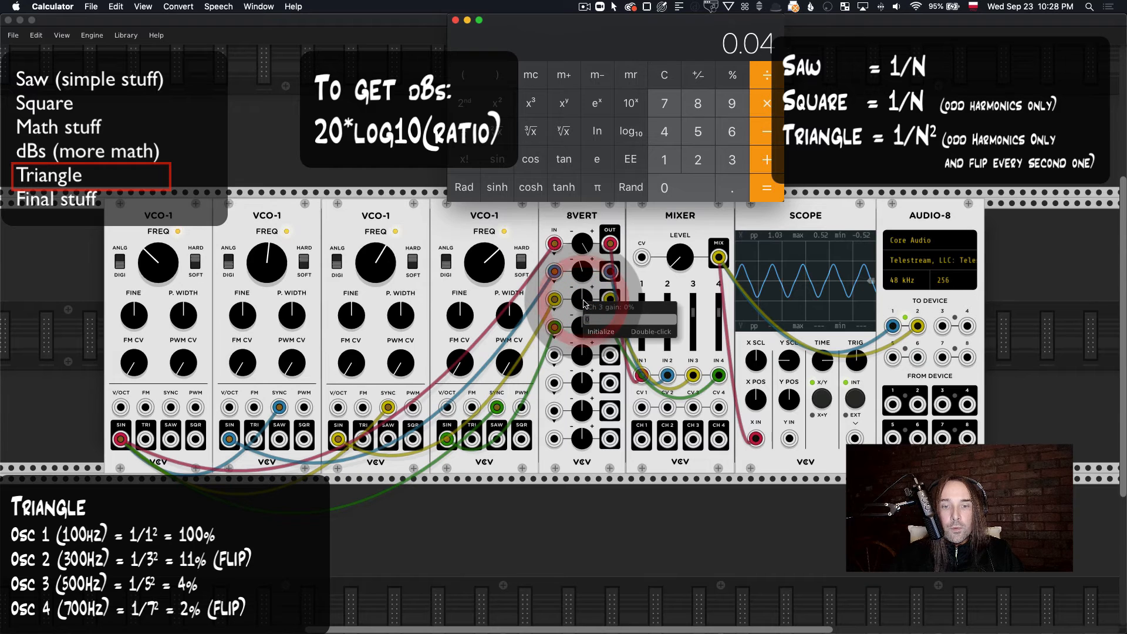
type("4")
key("Return")
left_click(585, 300)
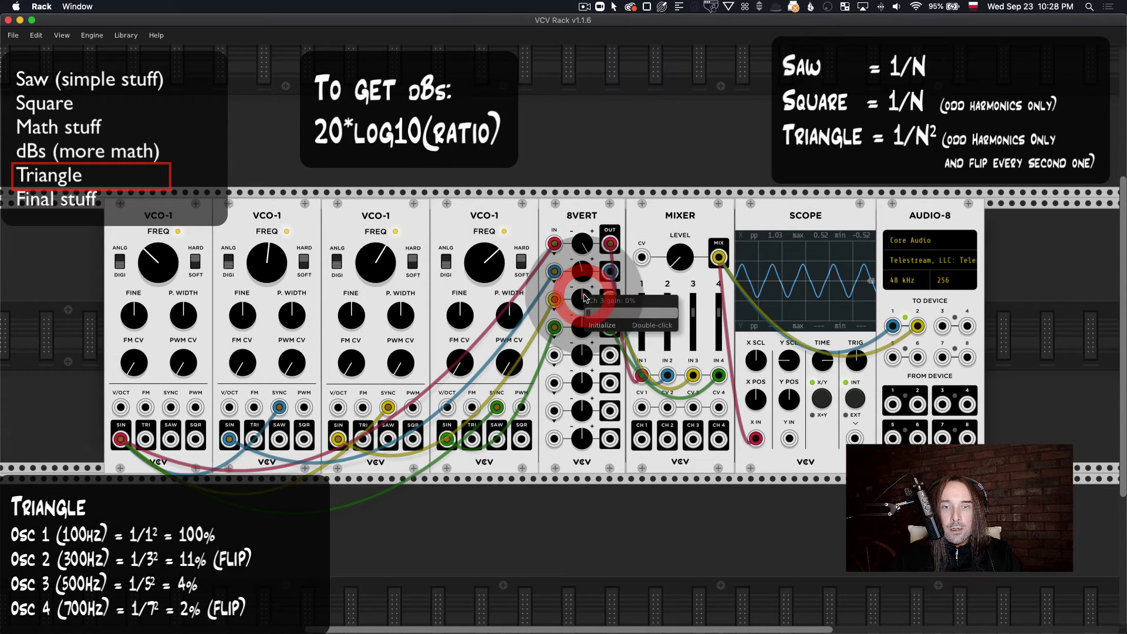
type("4")
key("Return")
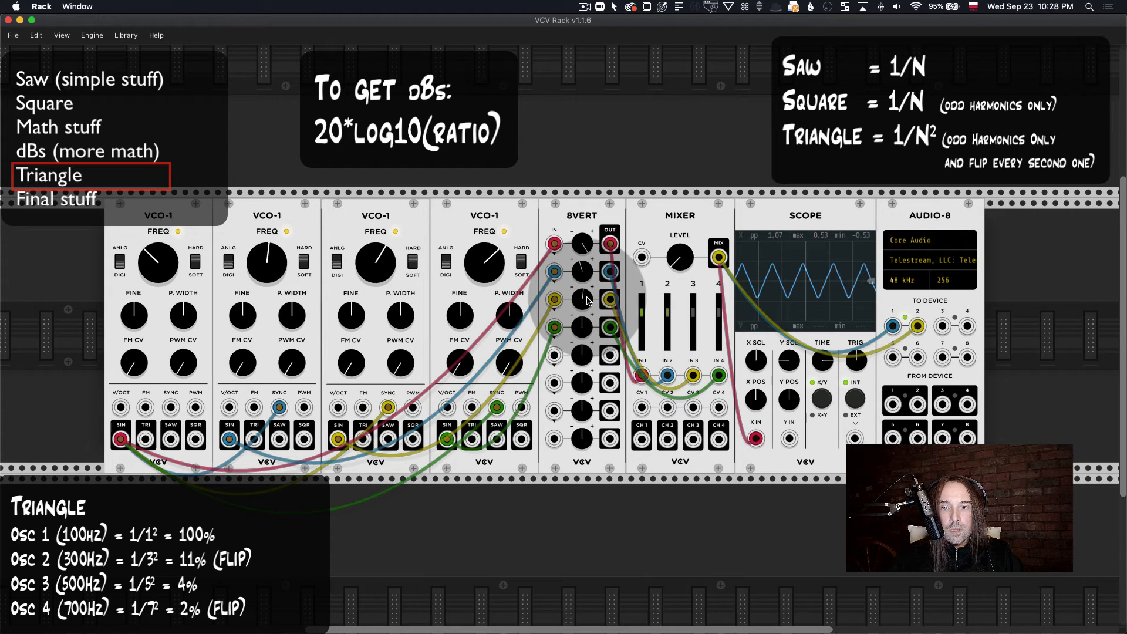
Step: Adjust the Mixer level to about 2.00 peak-to-peak on the Scope and re-enter 4% as the 8VERT's third channel gain
left_click(587, 298)
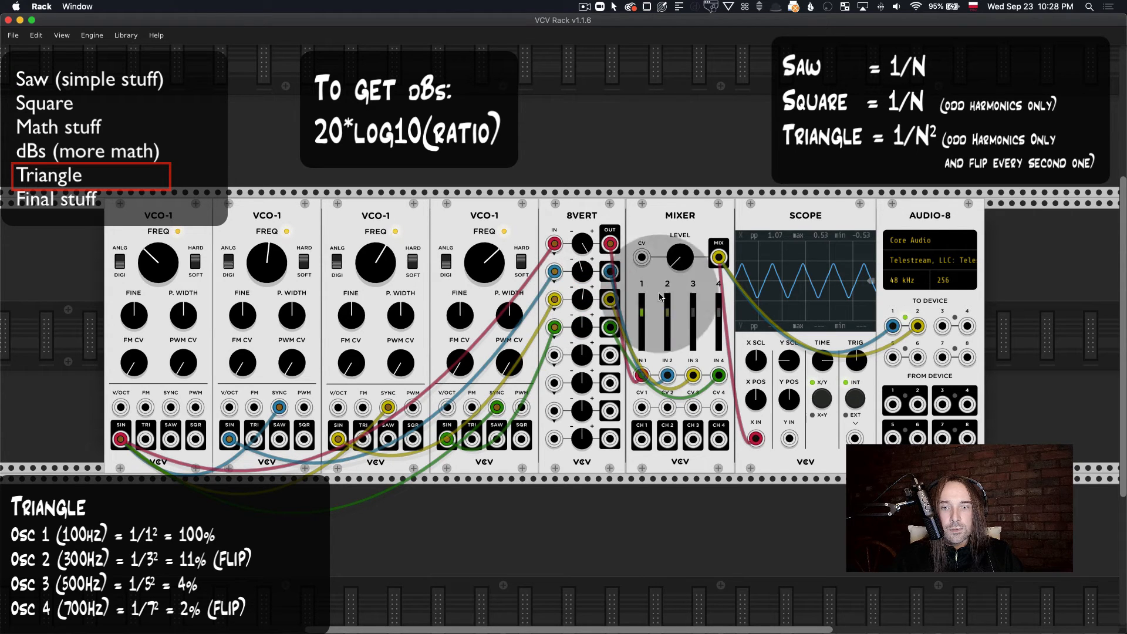
left_click_drag(682, 262, 682, 263)
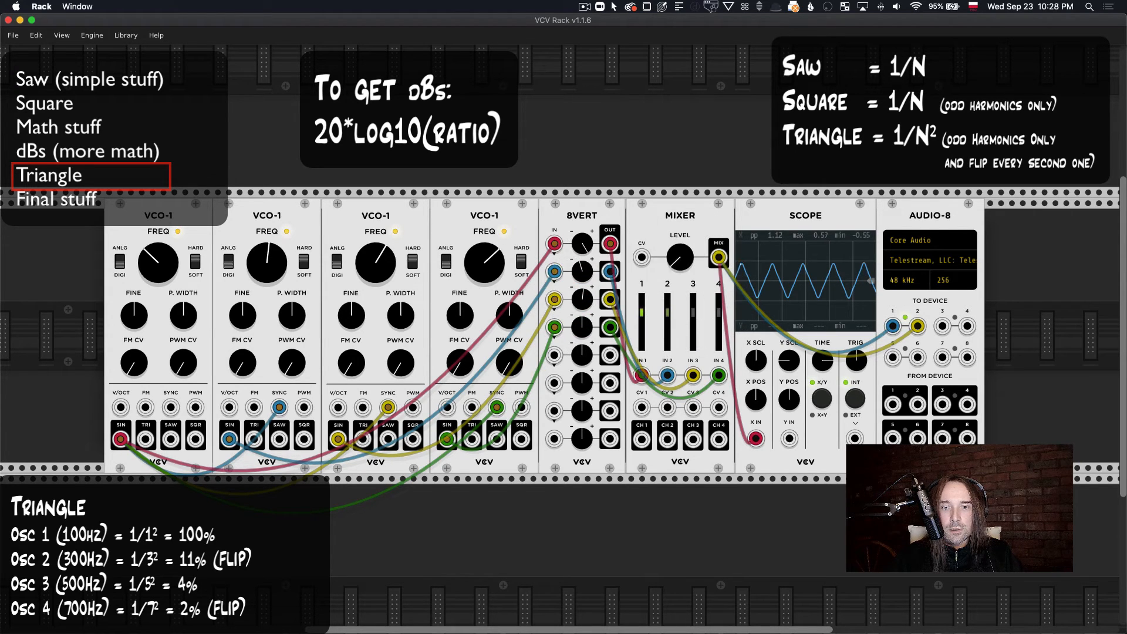
right_click(586, 302)
type("4")
key("Return")
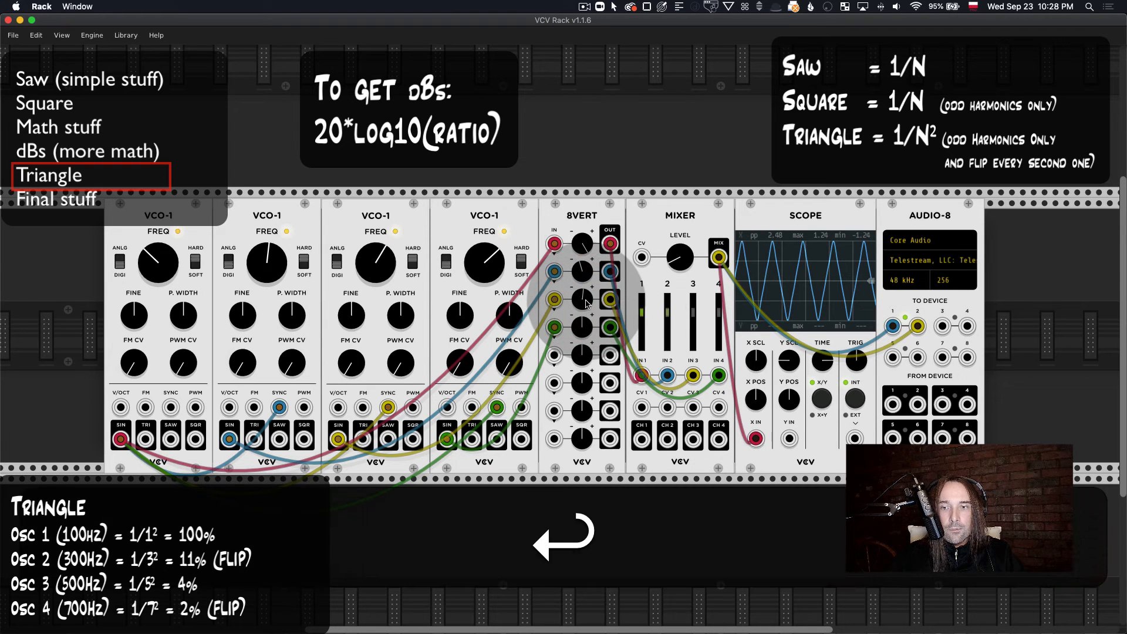
left_click_drag(678, 260, 678, 279)
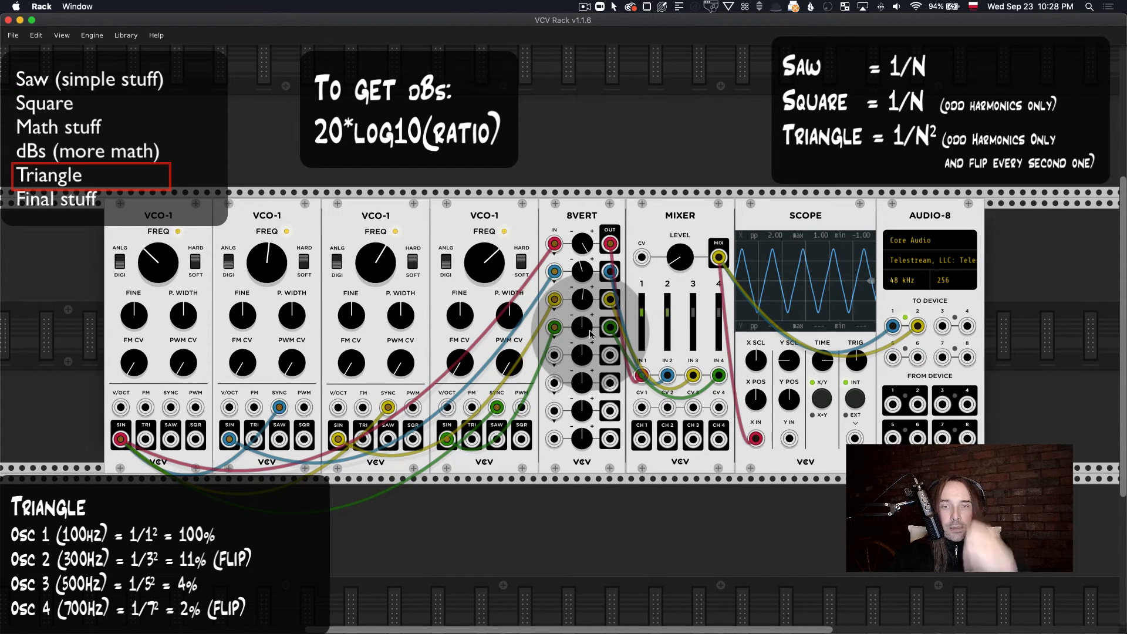
mouse_move(692, 632)
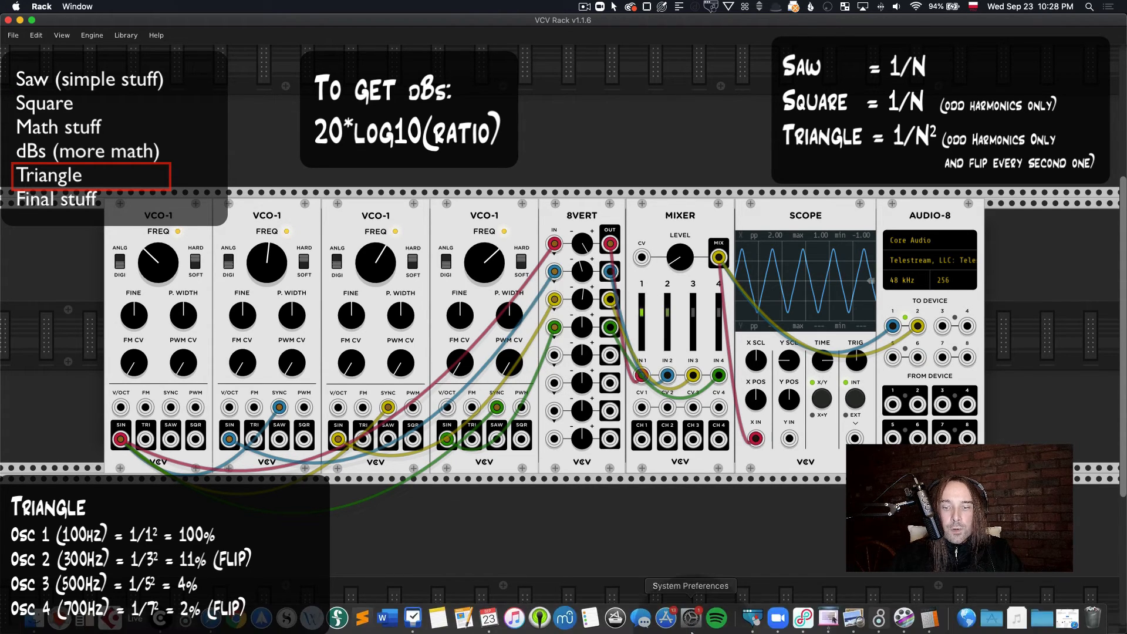
Step: Clear the Calculator and check the fourth oscillator's frequency in VCV Rack
left_click(930, 622)
left_click(664, 74)
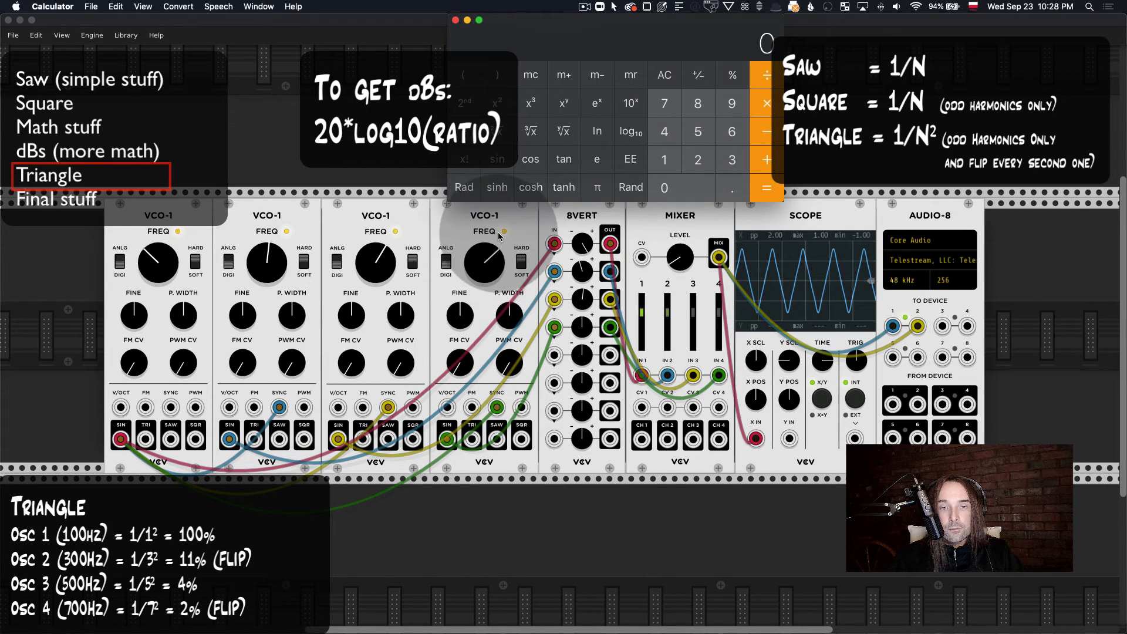
right_click(482, 257)
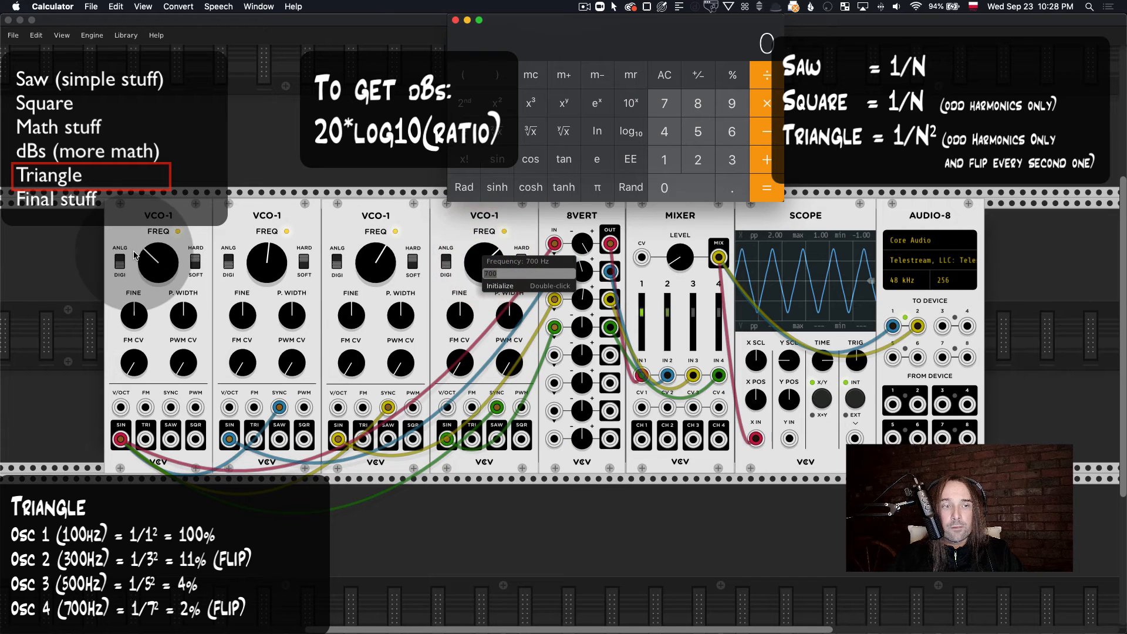
left_click(157, 257)
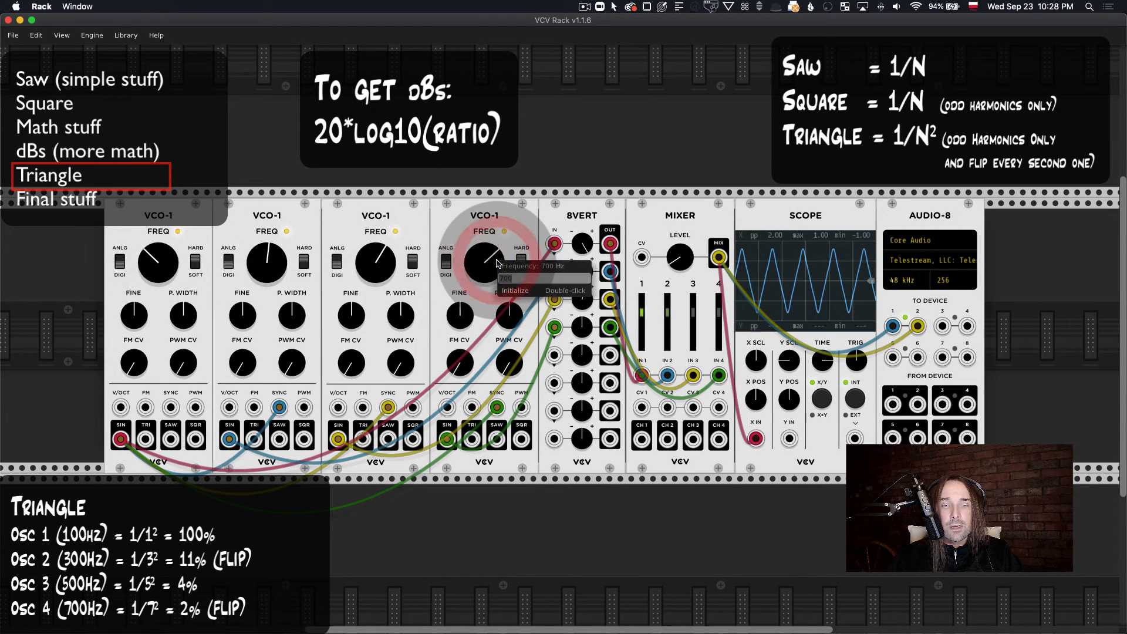
left_click(496, 219)
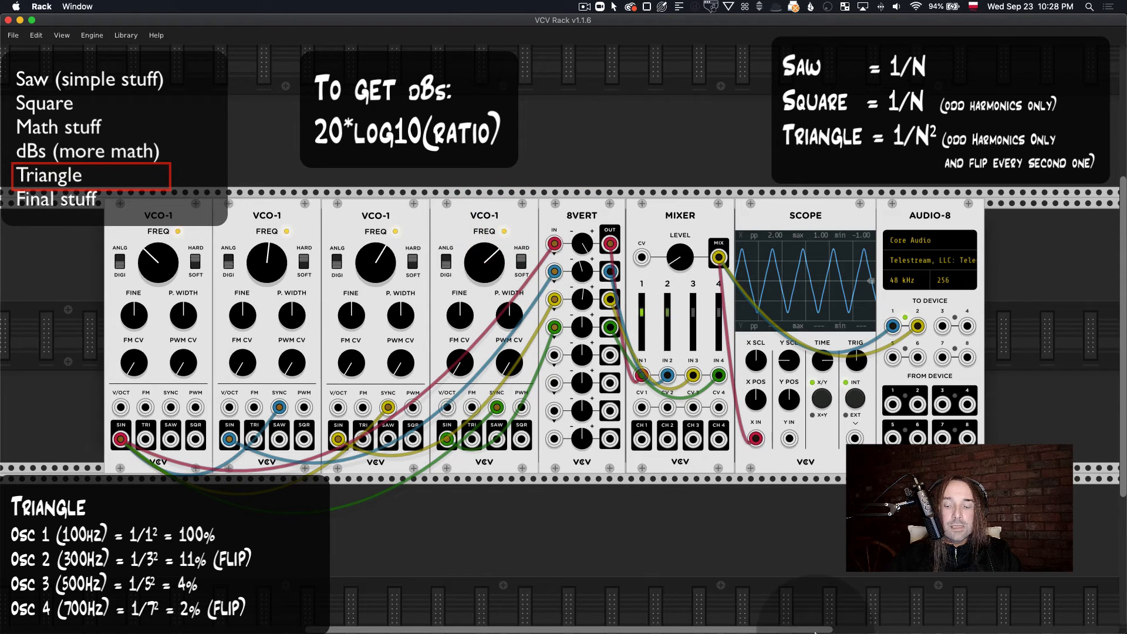
Step: Switch to Calculator, square 7, and calculate 1 ÷ 49 for the fourth oscillator's level
mouse_move(856, 630)
left_click(937, 621)
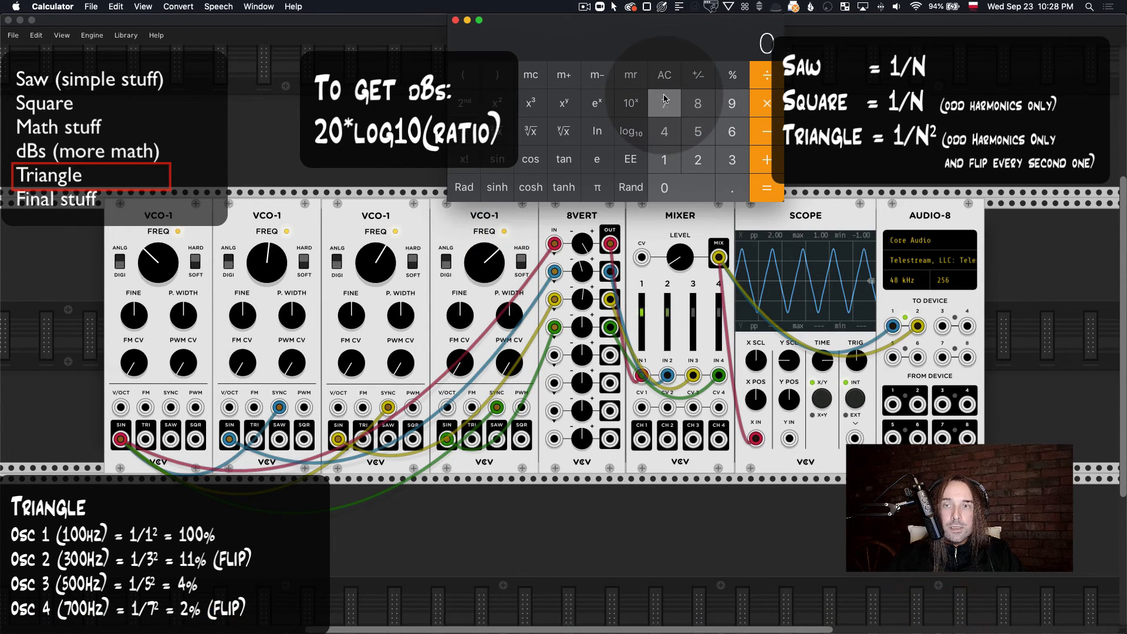
left_click(665, 104)
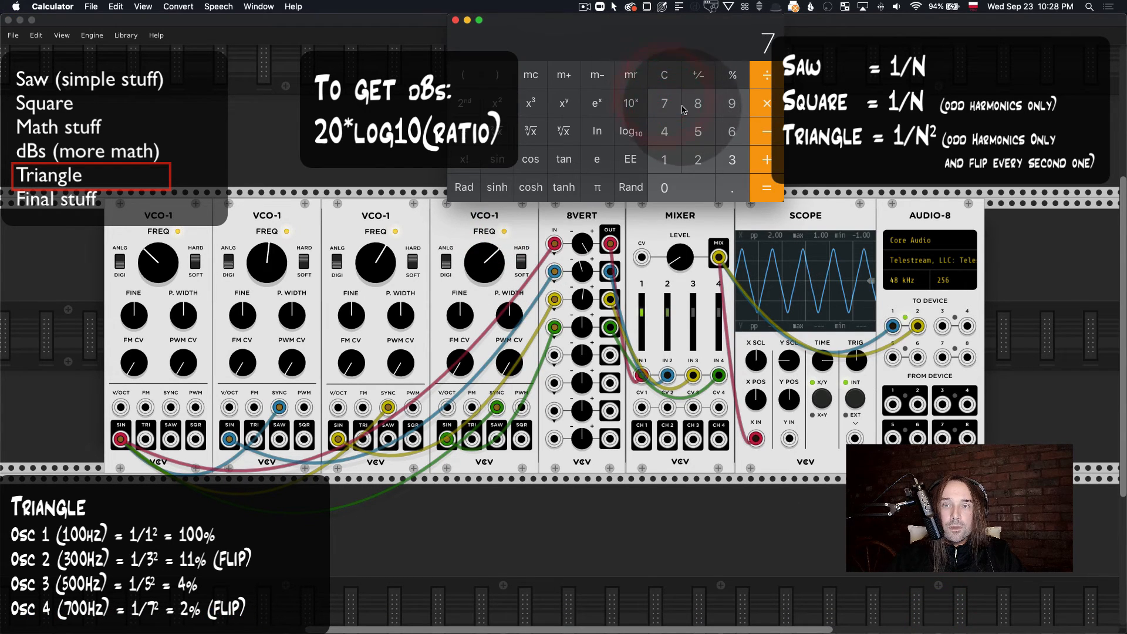
left_click(509, 105)
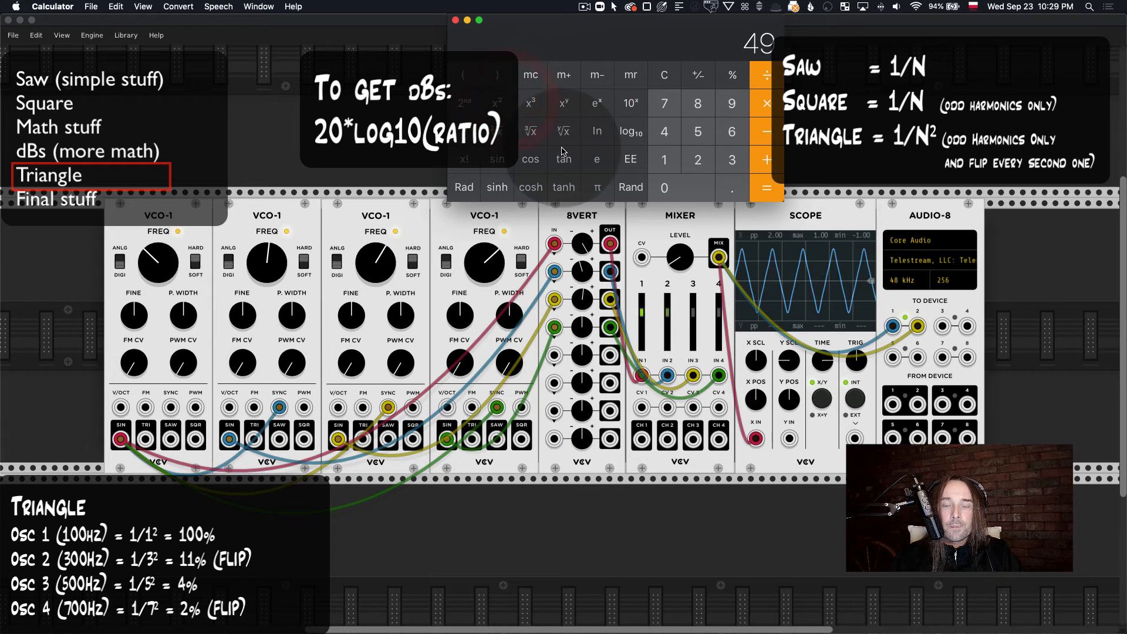
left_click(670, 155)
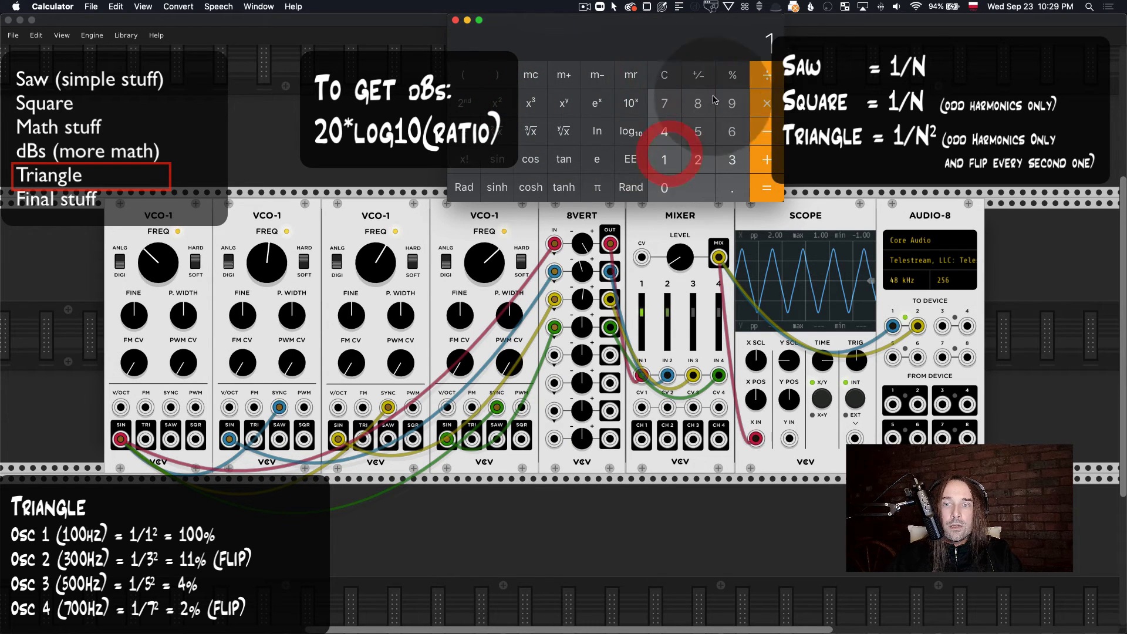
left_click(766, 64)
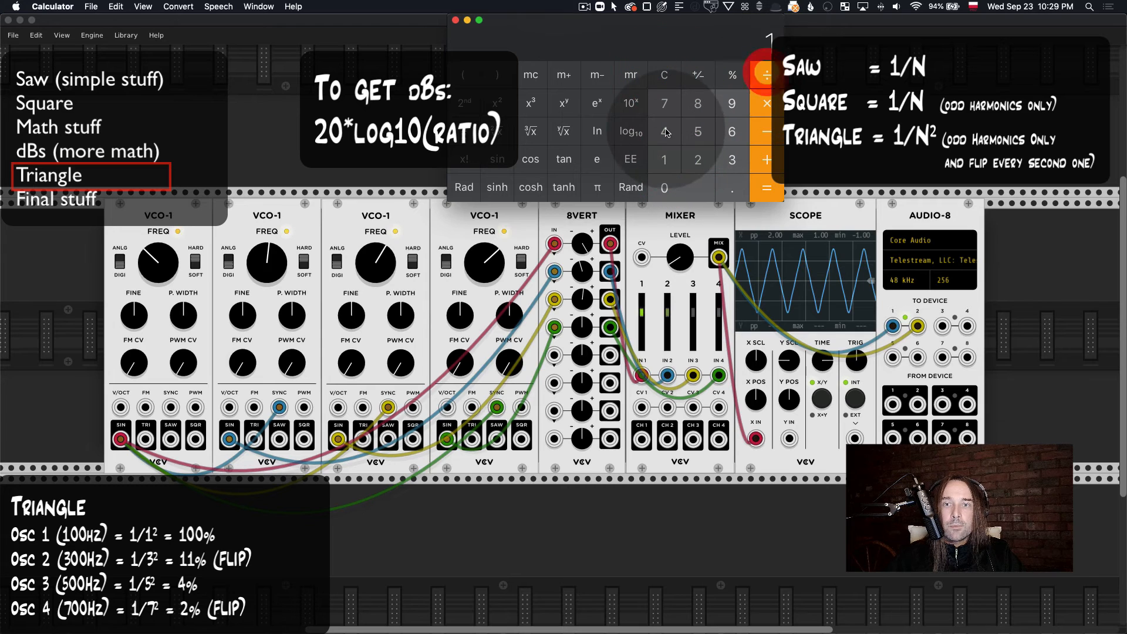
left_click(664, 131)
left_click(732, 104)
left_click(768, 187)
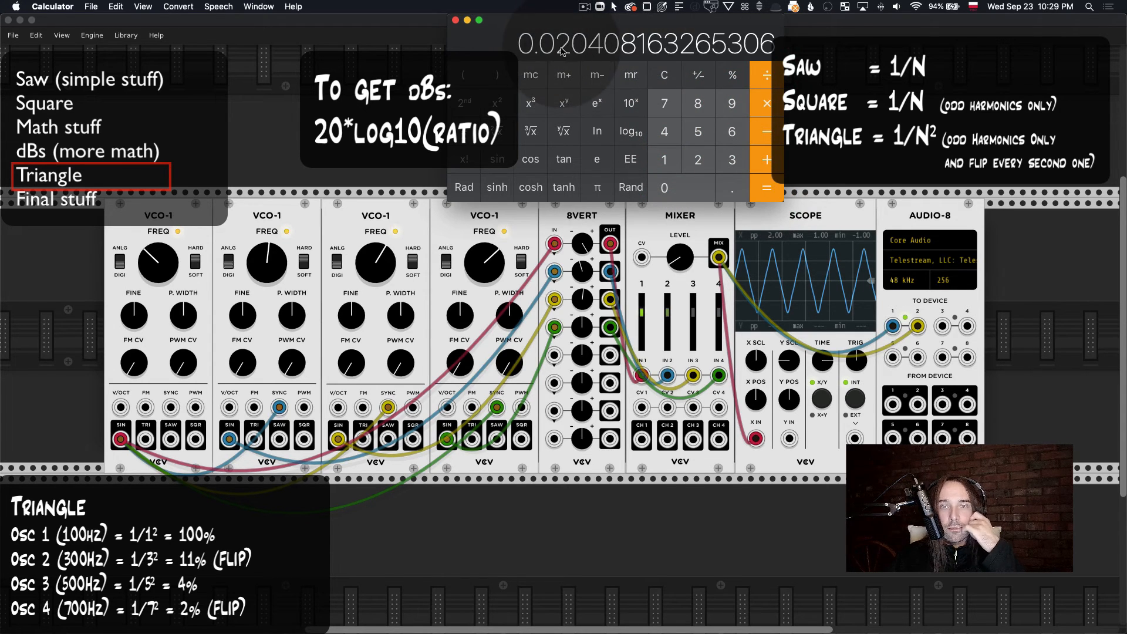
Step: Switch back to VCV Rack, set the 8VERT's fourth channel gain to -2%, and stretch the Scope's waveform display horizontally
right_click(585, 330)
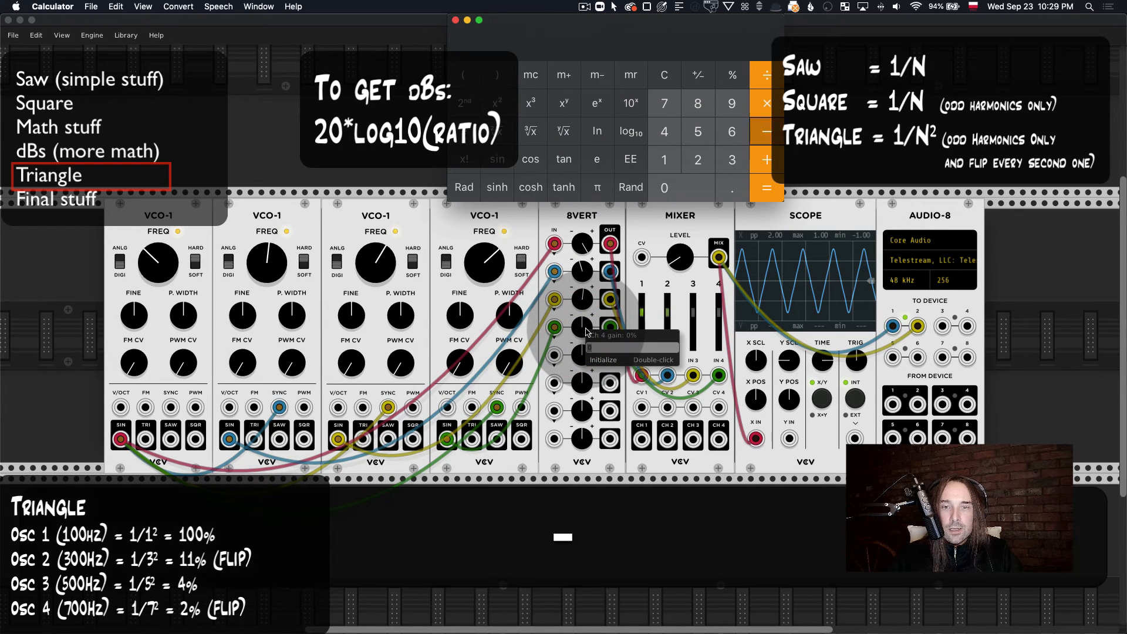
left_click(603, 351)
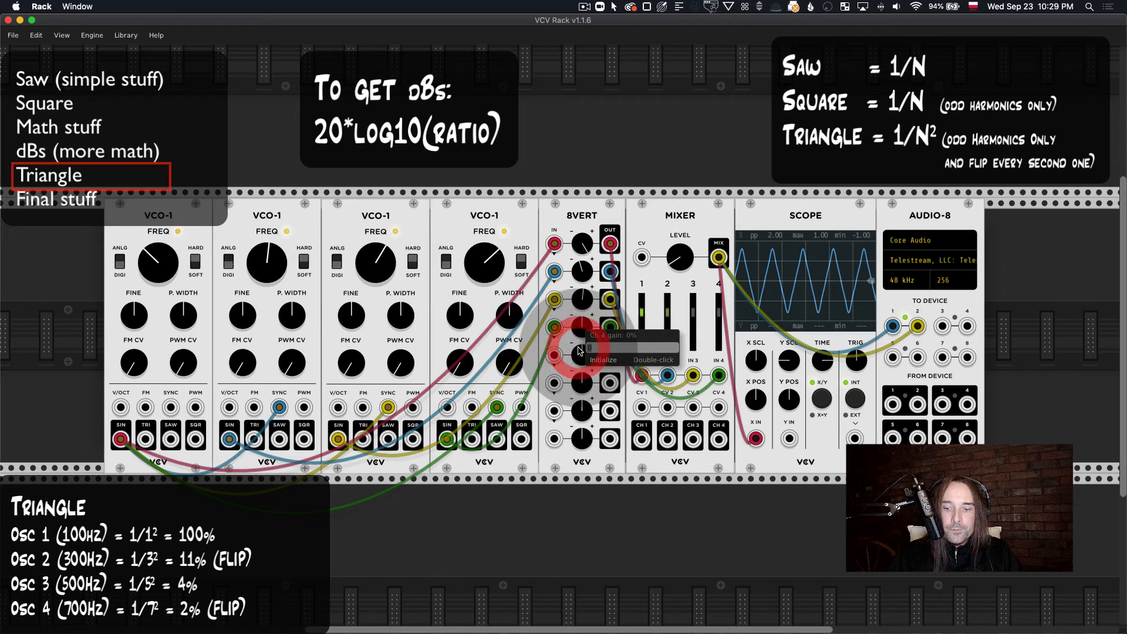
type("-2")
key("Return")
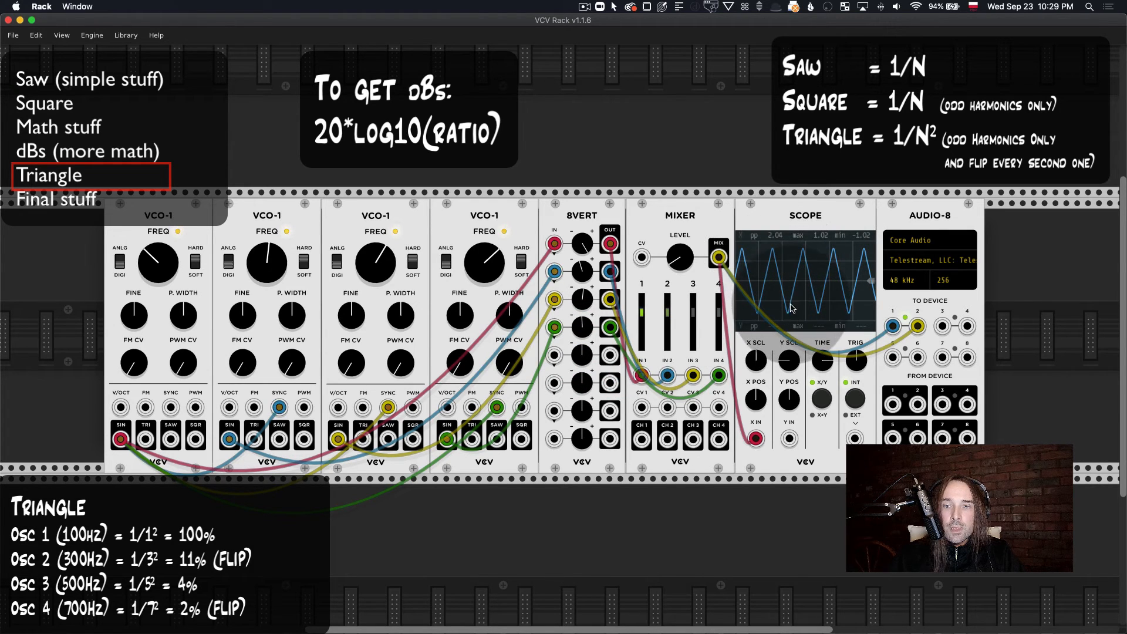
left_click_drag(824, 361, 824, 343)
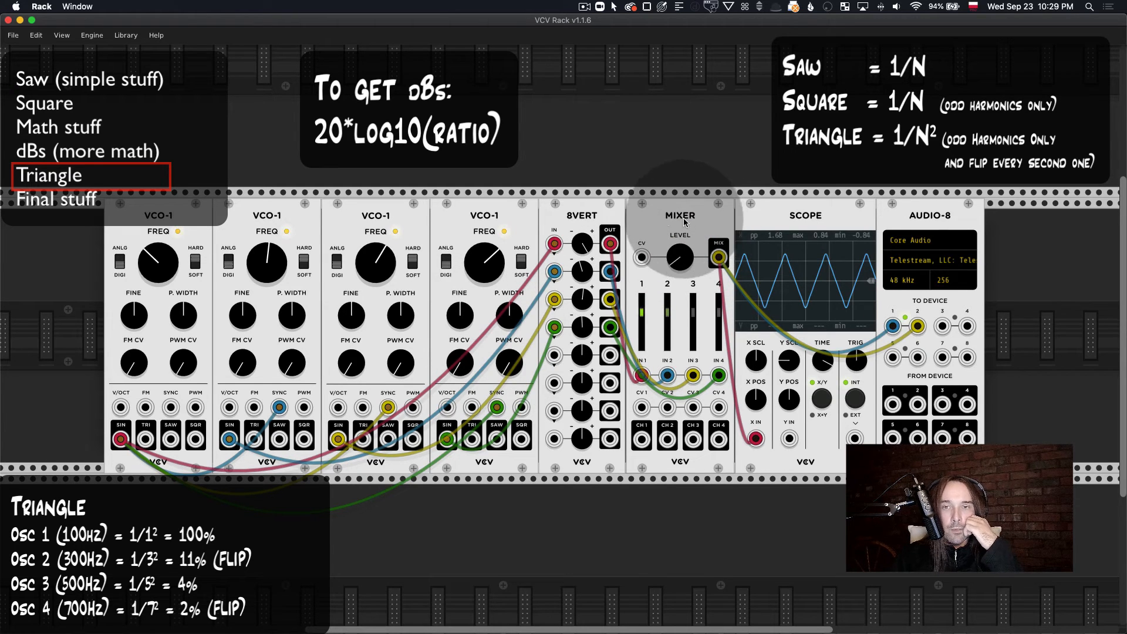
Step: Add a Bogaudio MIX8 in the row above the patch and check its channel 5 level value
key("Return")
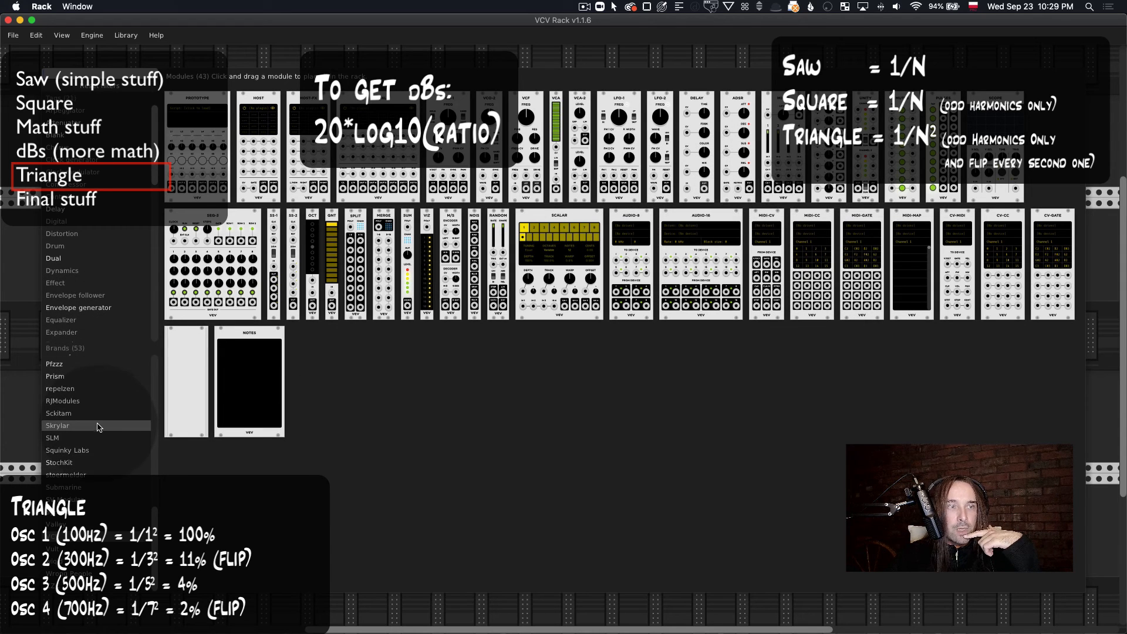
scroll(95, 428, "up", 10)
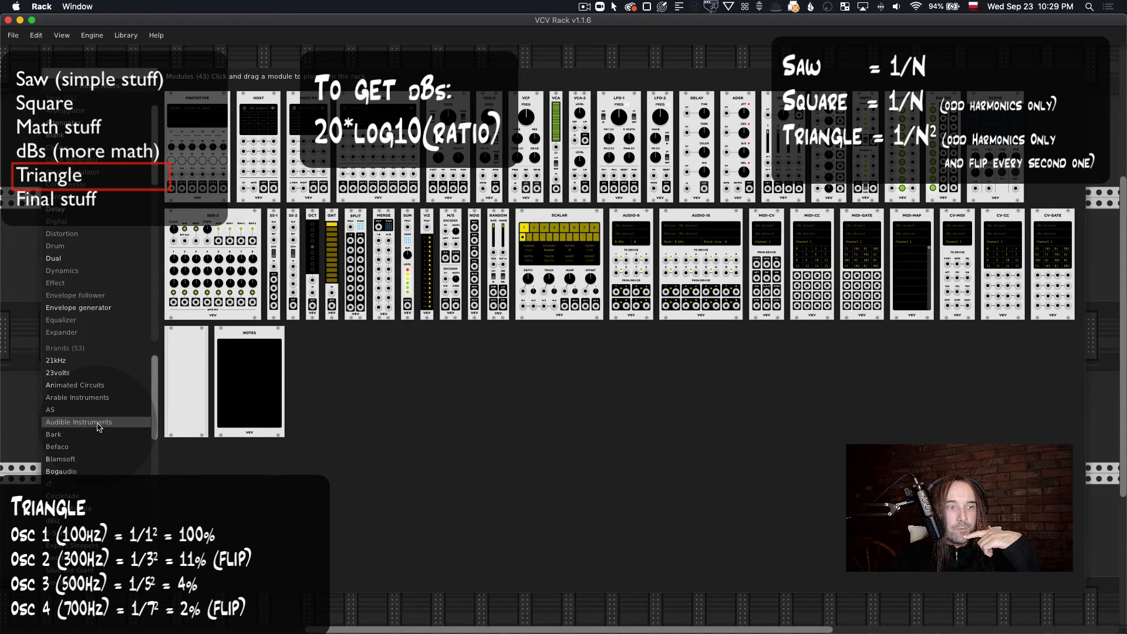
left_click(89, 471)
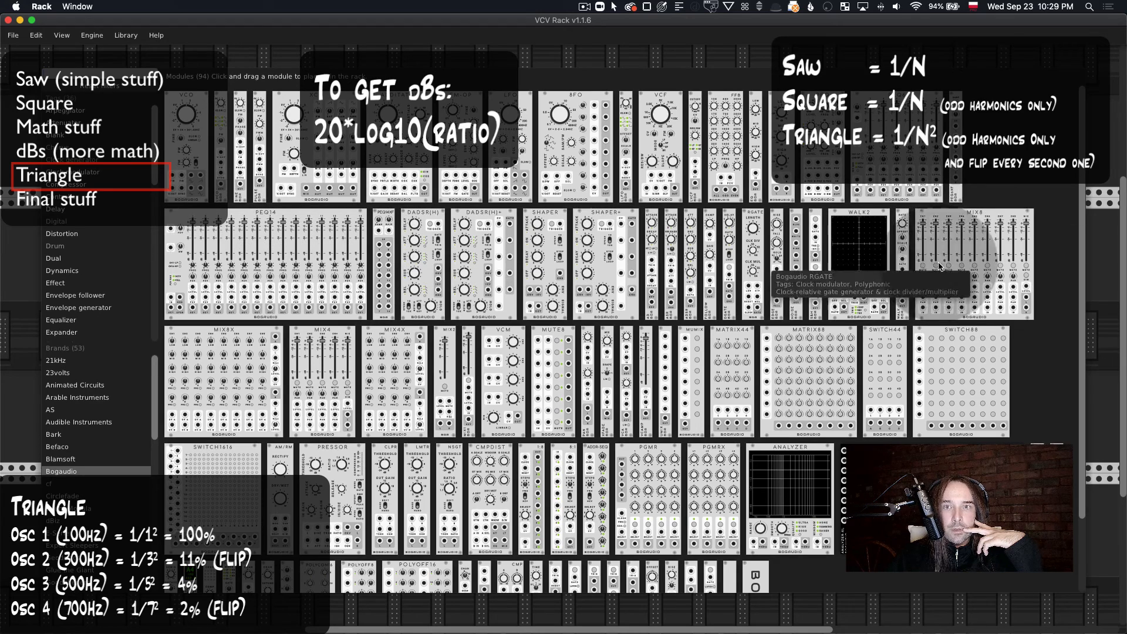
left_click_drag(999, 269, 720, 286)
scroll(721, 288, "up", 5)
right_click(718, 153)
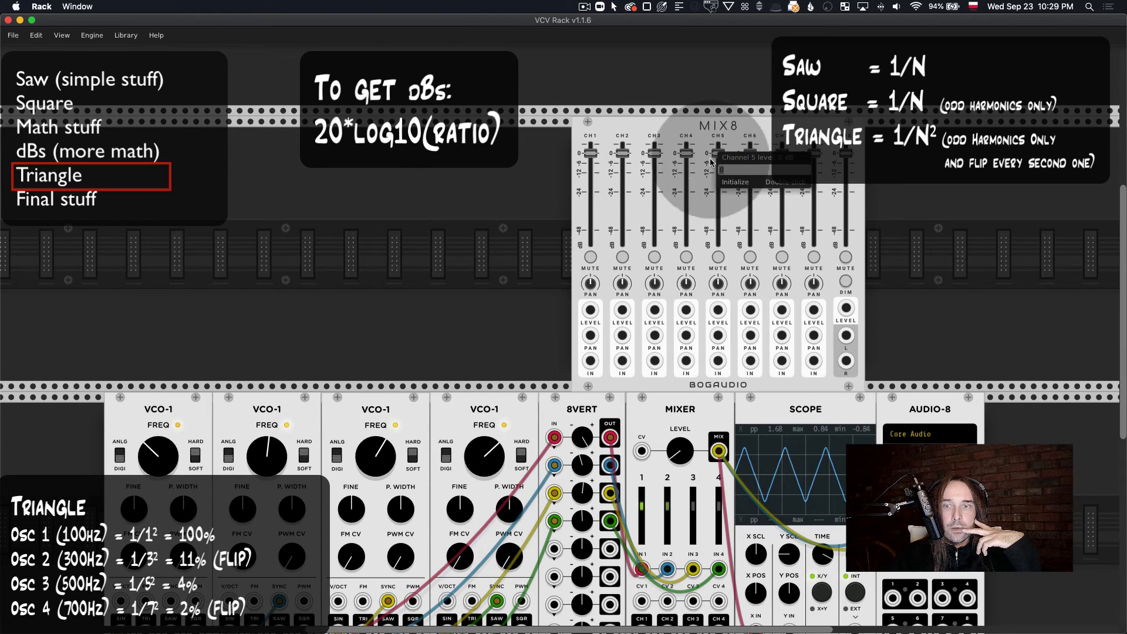
left_click(713, 113)
Step: Delete the Bogaudio MIX8 from the rack
scroll(741, 147, "down", 2)
scroll(749, 147, "right", 2)
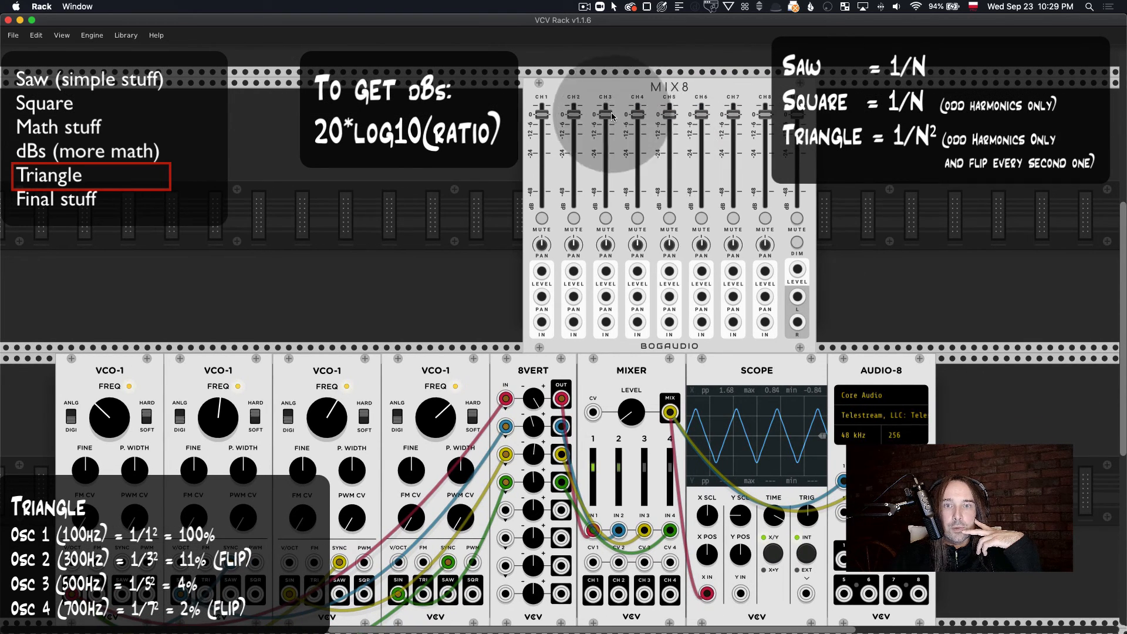
scroll(717, 318, "down", 3)
scroll(670, 280, "up", 2)
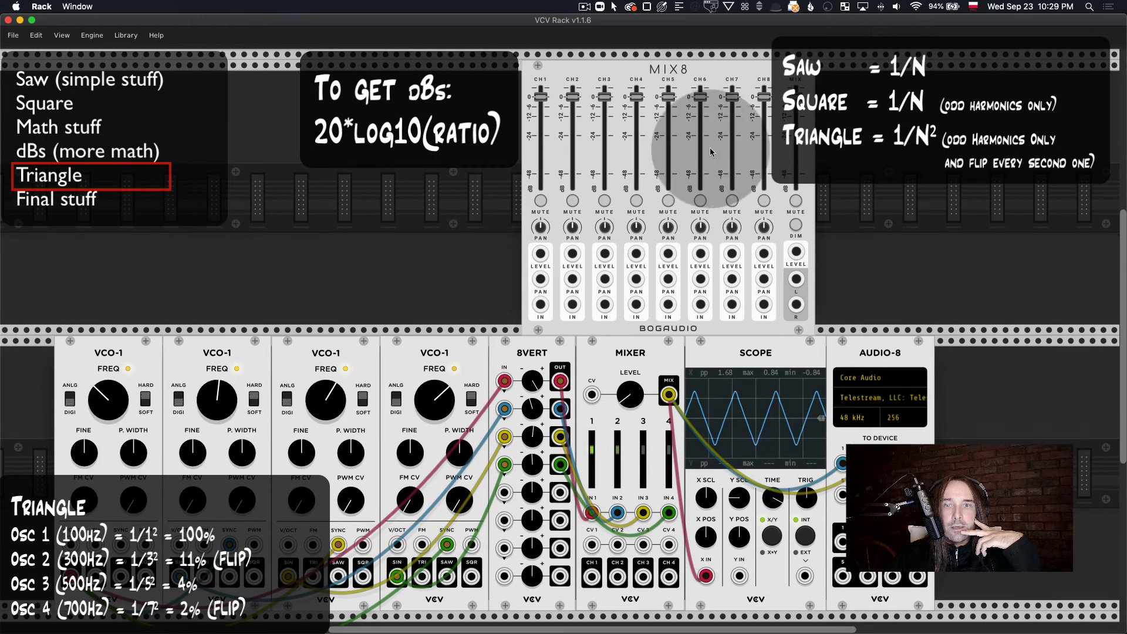
left_click(681, 72)
key("BackSpace")
scroll(725, 272, "down", 3)
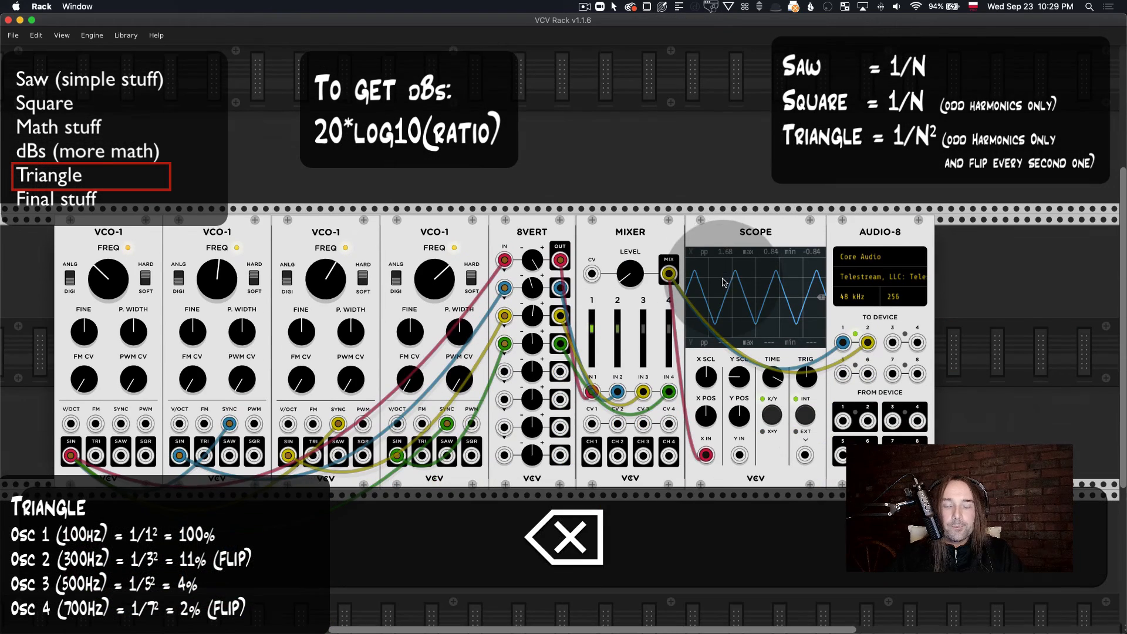
Step: Lower the VCV Mixer's level to silence the triangle patch
left_click(668, 274)
scroll(594, 364, "down", 2)
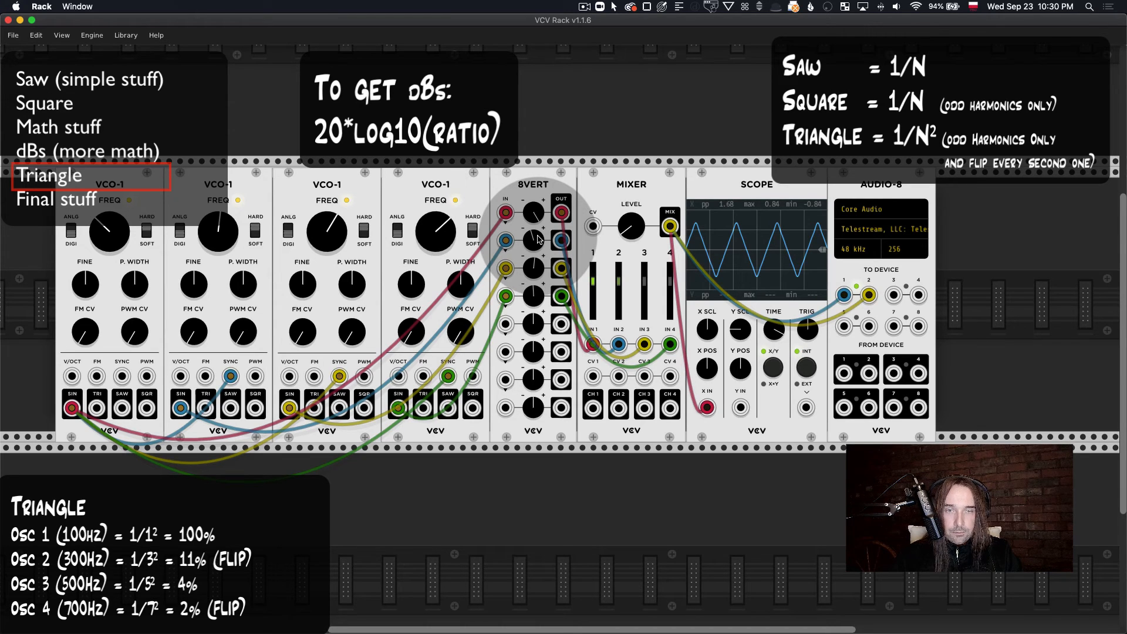
left_click(540, 163)
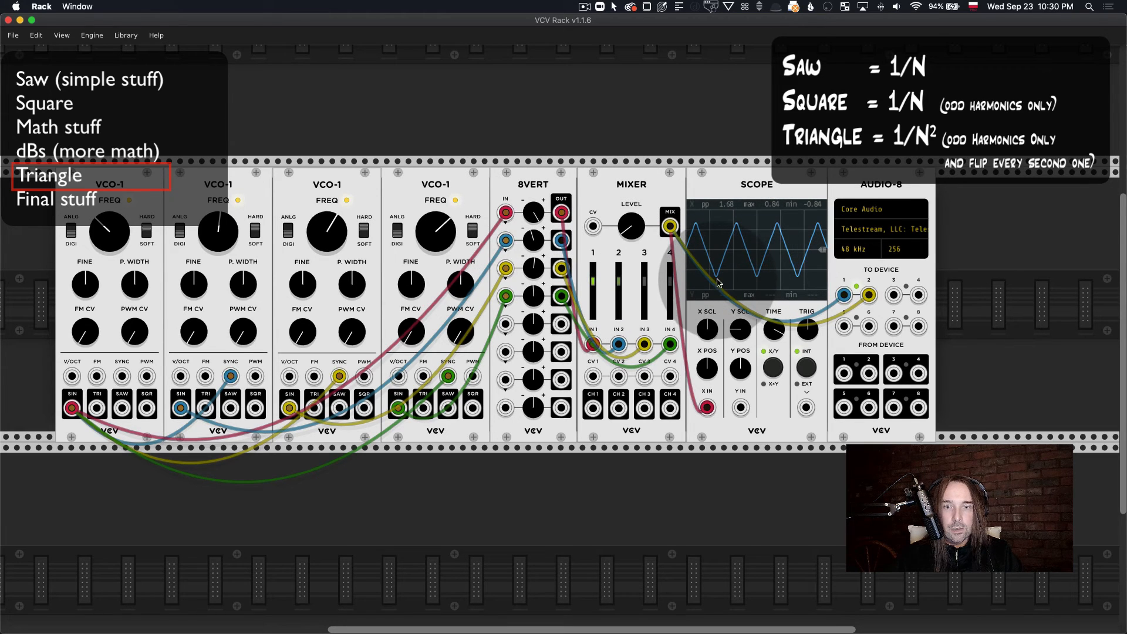
left_click_drag(636, 235, 645, 253)
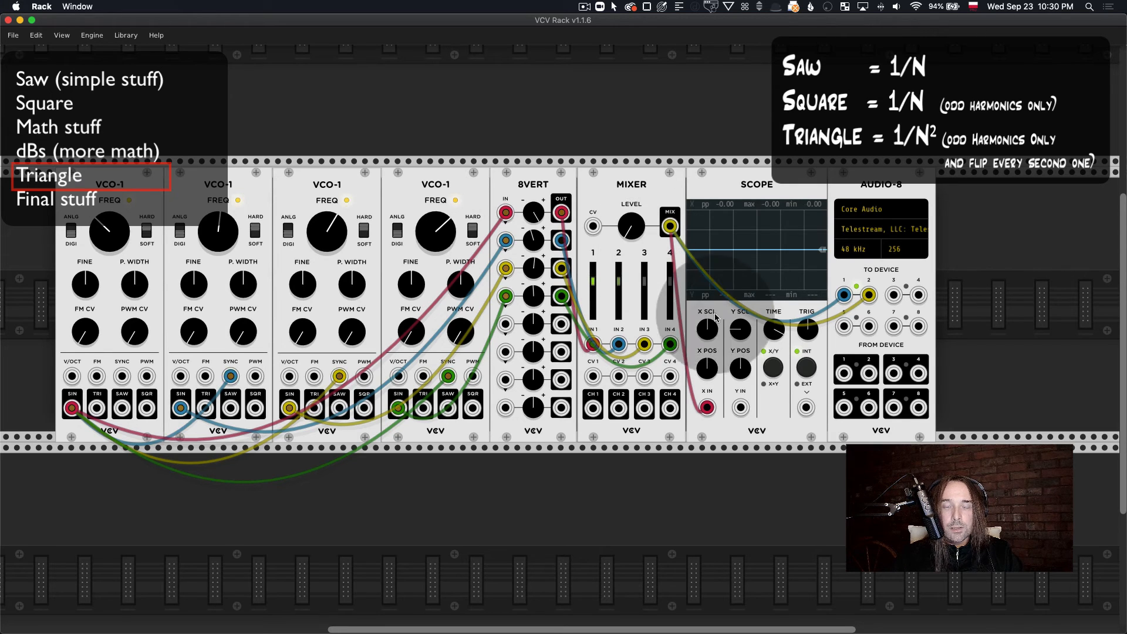
Step: Delete all the modules of the triangle patch from the rack
scroll(414, 427, "down", 2)
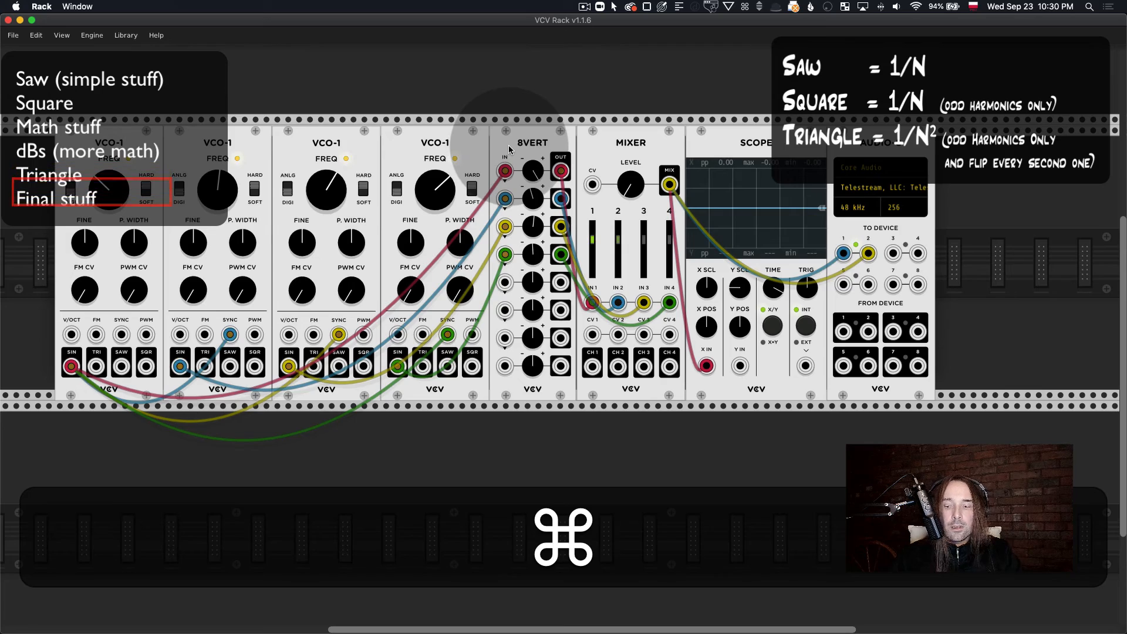
key("super+BackSpace")
key("BackSpace")
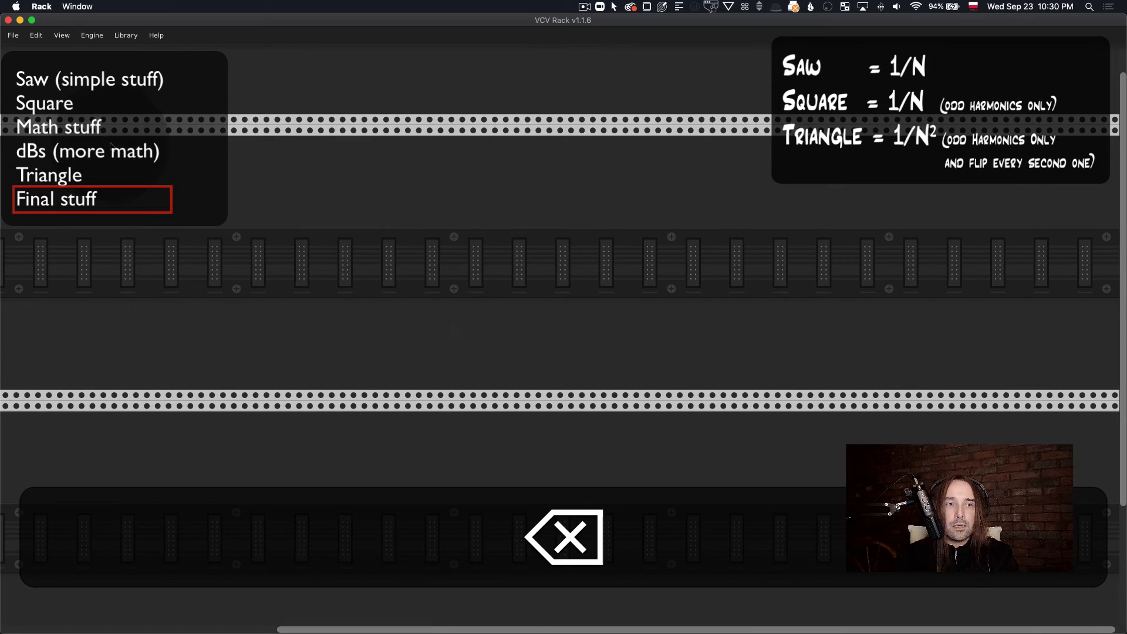
Step: Undo the last module deletion and move the restored VCO-1 toward the middle of the rack row
right_click(258, 176)
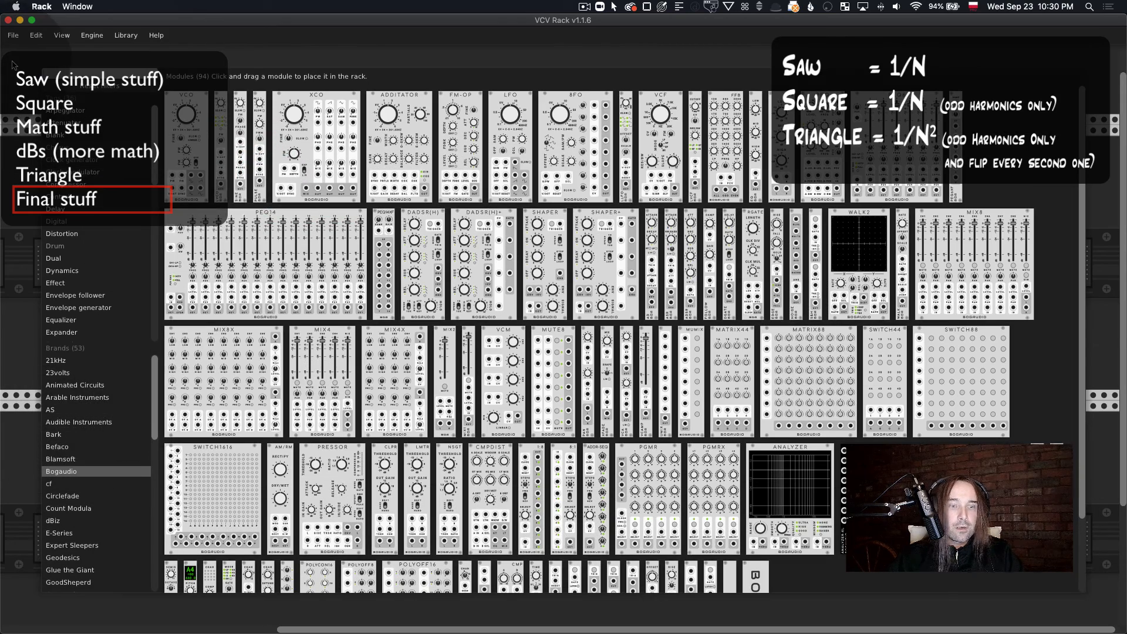
key("Escape")
key("super+z")
left_click_drag(135, 163, 425, 162)
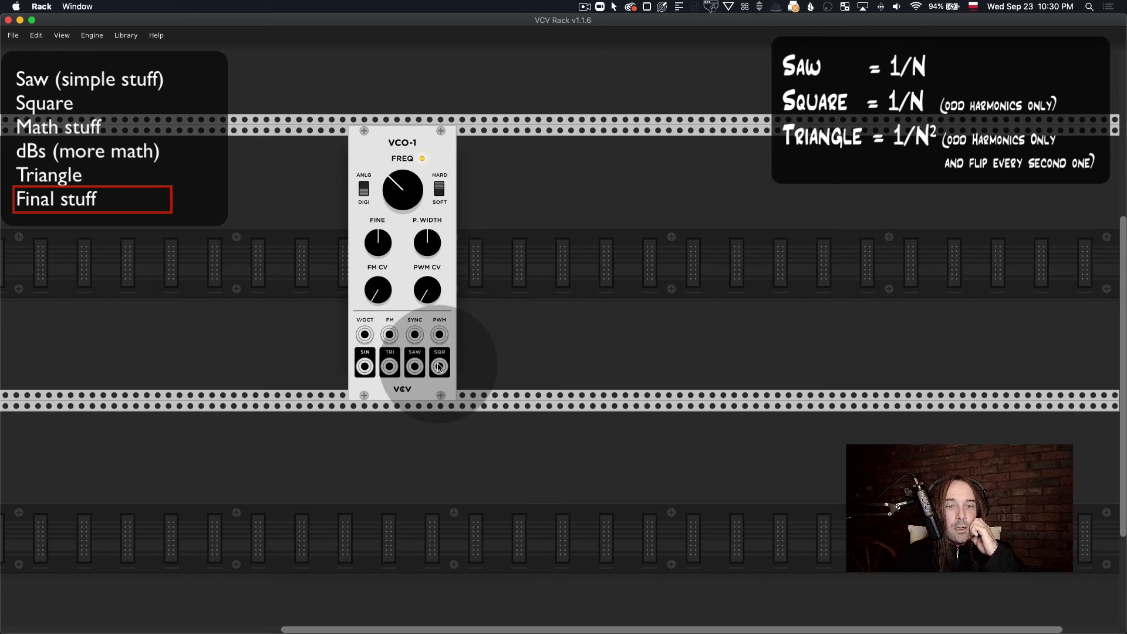
left_click_drag(365, 365, 431, 376)
left_click(366, 367)
left_click_drag(438, 371, 414, 371)
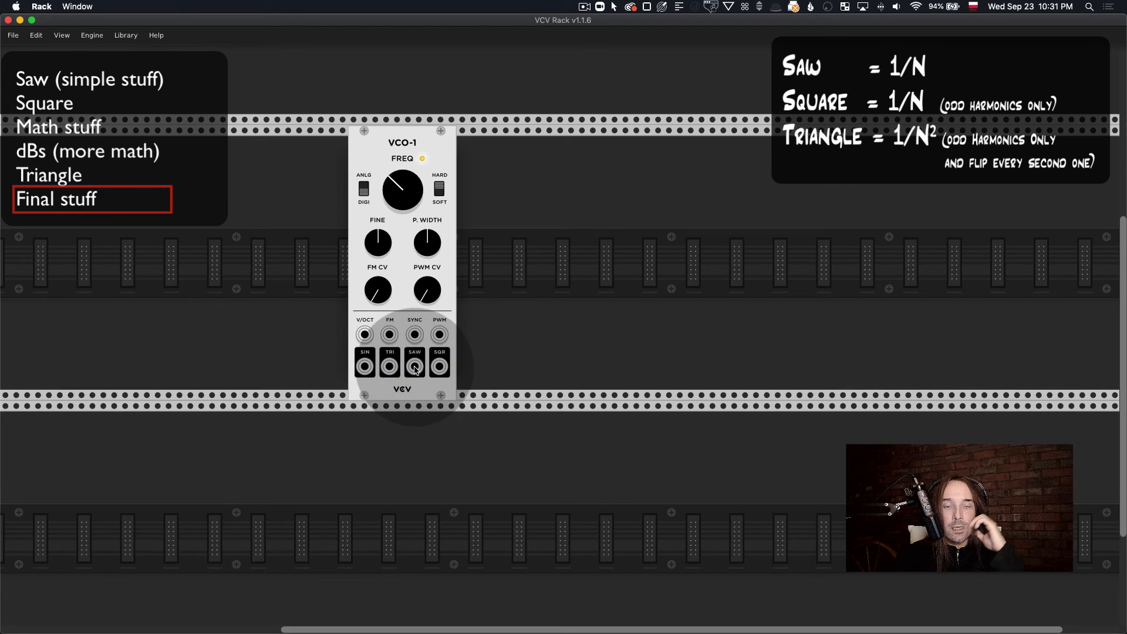
Step: Add a VCV Scope beside the VCO-1 and patch the oscillator's SAW output to the Scope's X input
right_click(516, 245)
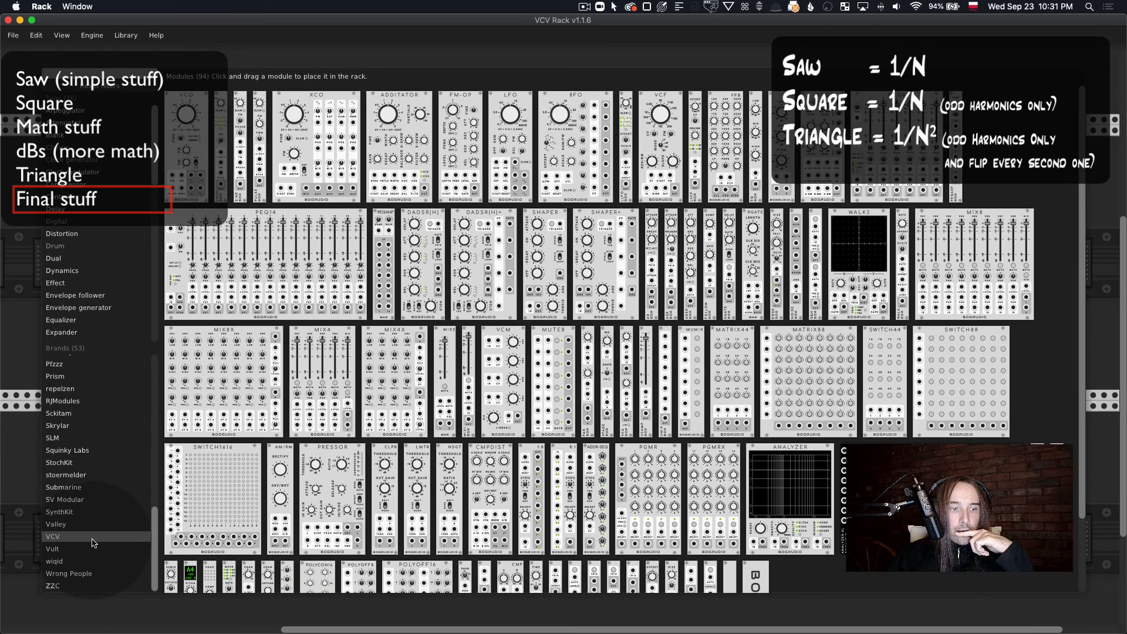
left_click(141, 536)
left_click_drag(1002, 169, 482, 283)
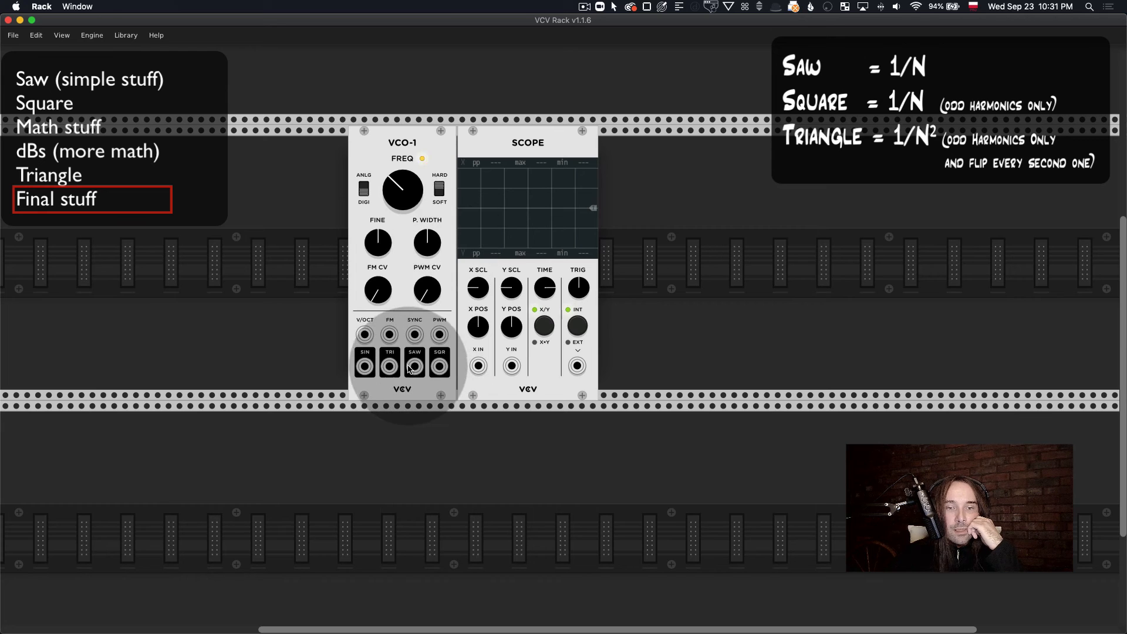
left_click_drag(414, 366, 483, 368)
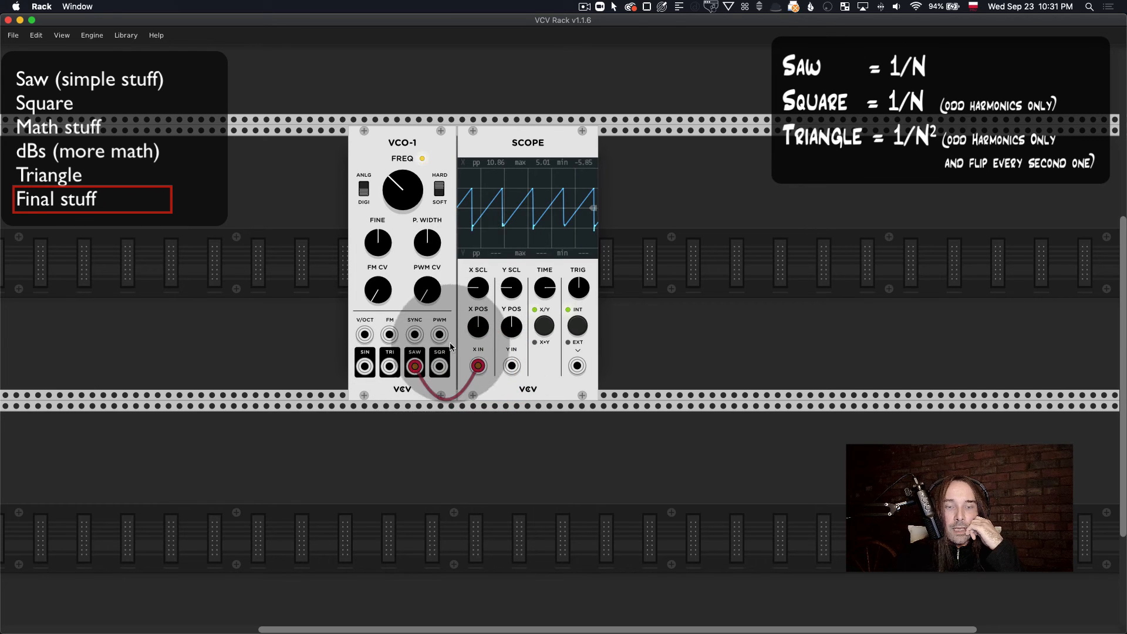
Step: Add a Bogaudio ANALYZER-XL beside the Scope and patch the VCO-1's SAW output to its first input
right_click(755, 226)
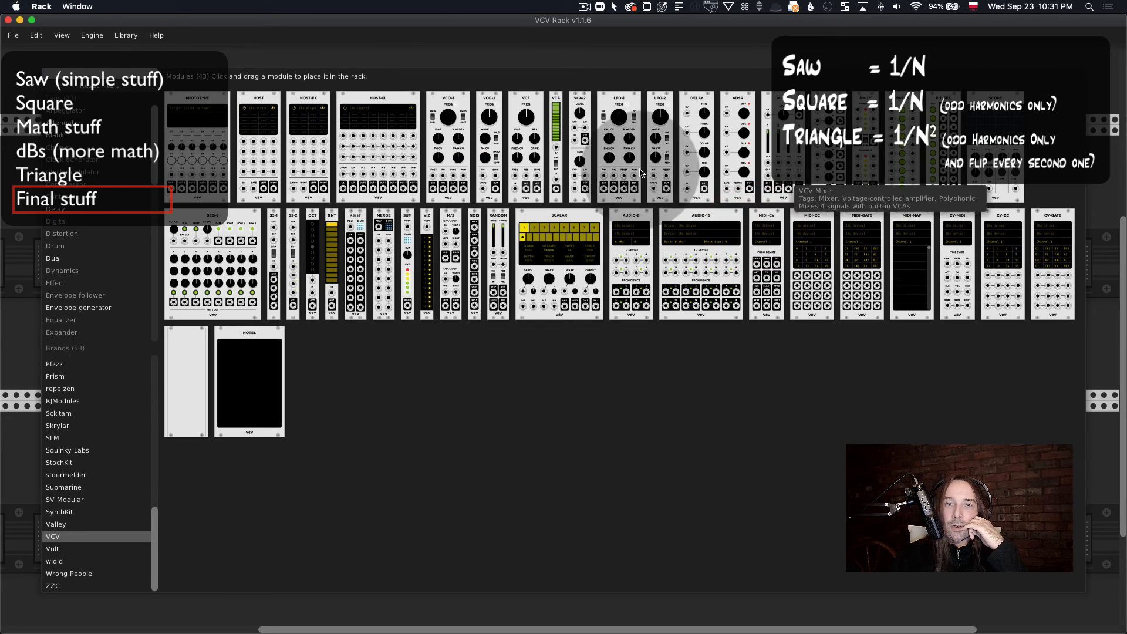
scroll(108, 382, "up", 10)
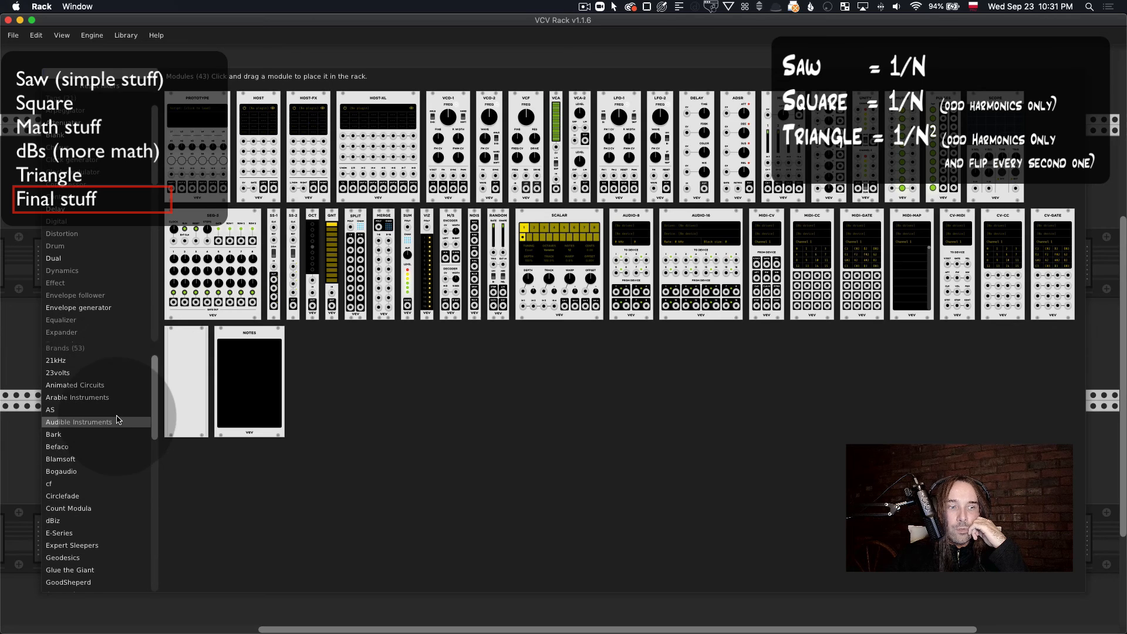
left_click(107, 472)
left_click(201, 465)
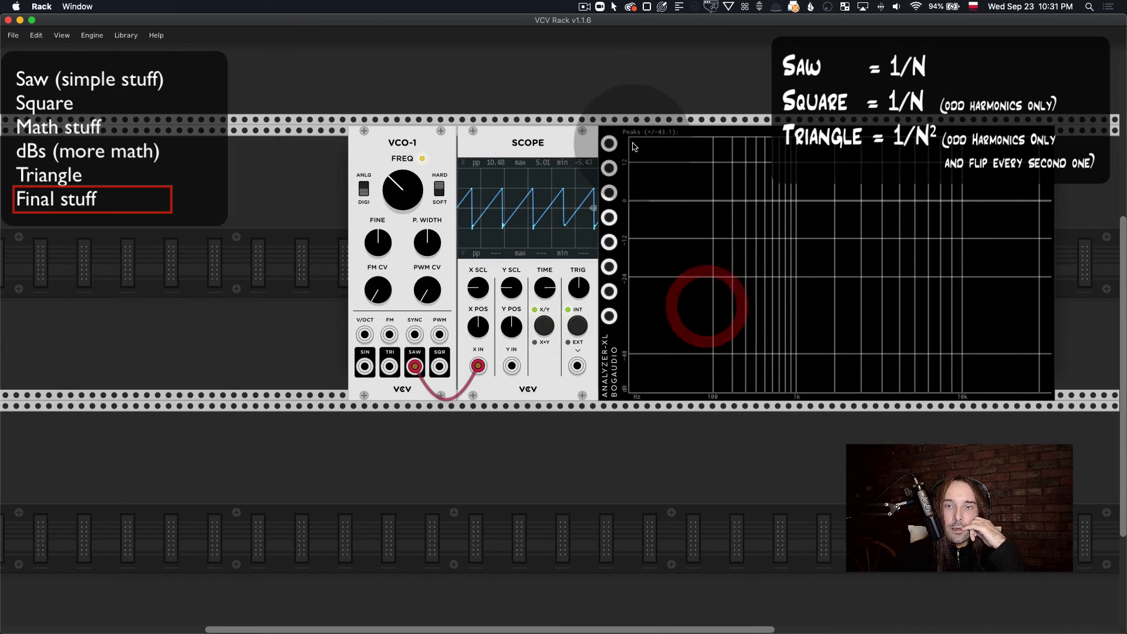
left_click_drag(414, 367, 608, 152)
Step: Raise the ANALYZER-XL's analysis quality and move the SAW cable from its first input to its last one
right_click(763, 311)
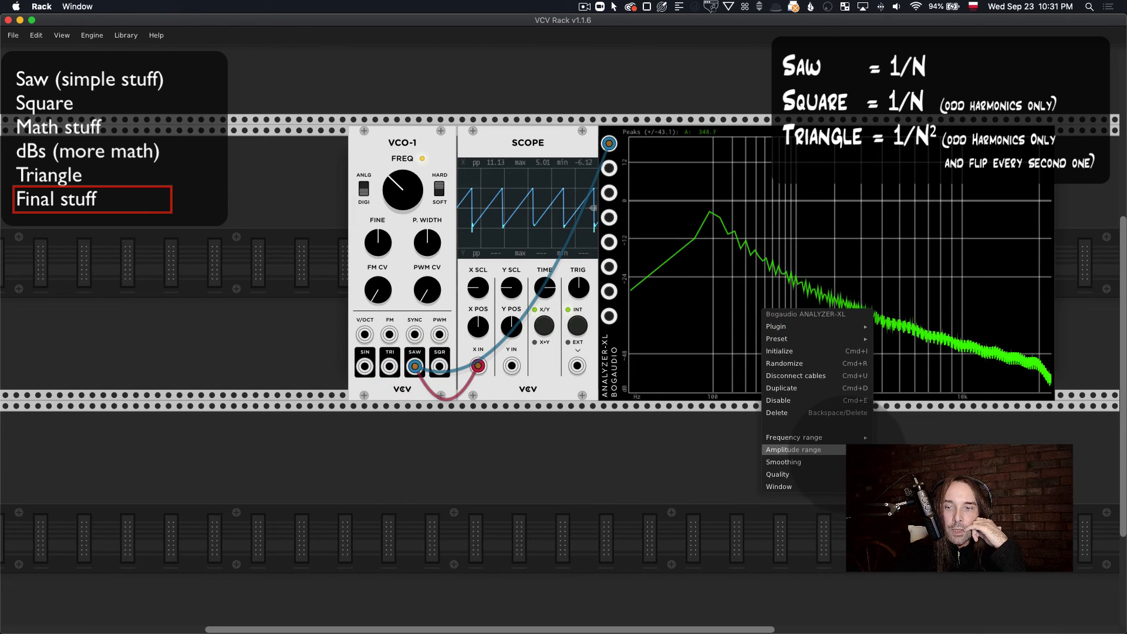
mouse_move(849, 442)
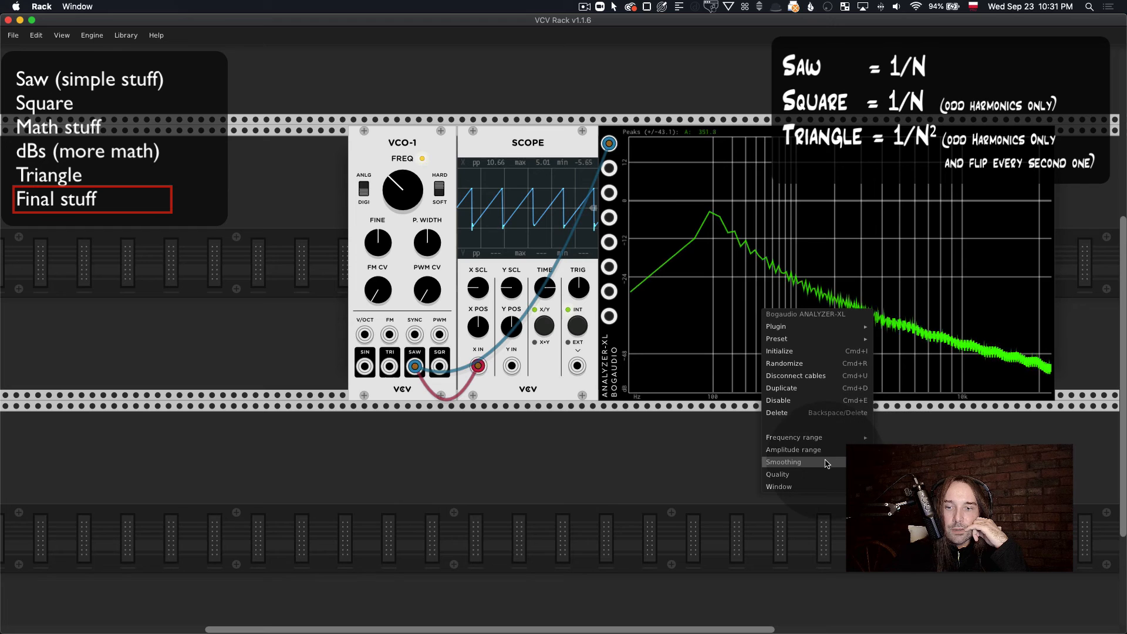
left_click(890, 496)
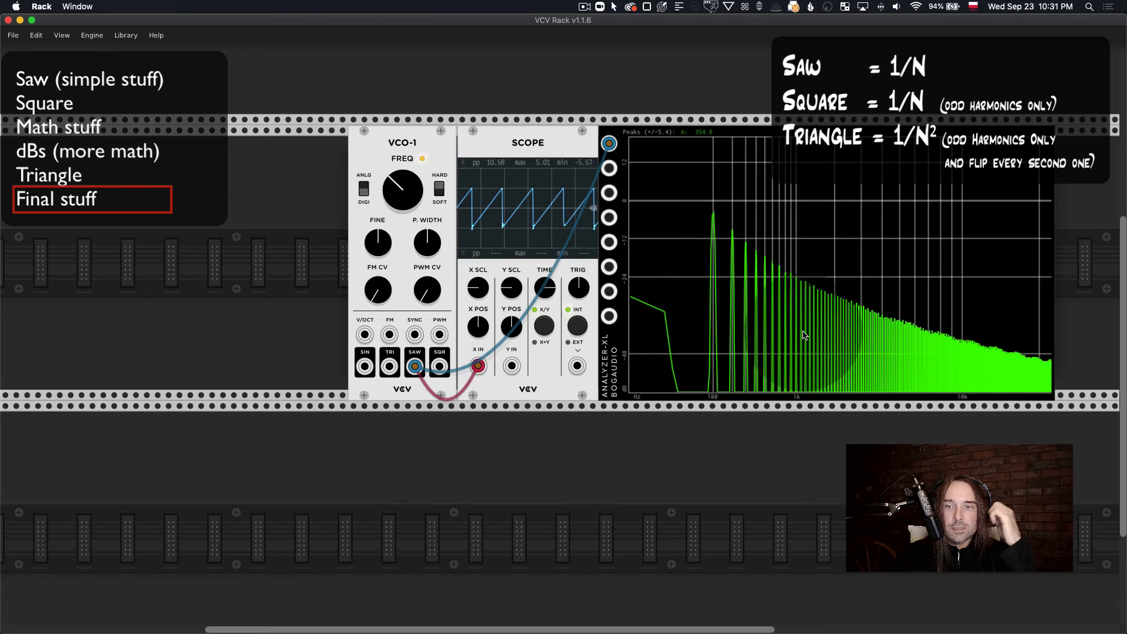
mouse_move(611, 146)
left_mouse_down()
mouse_move(590, 212)
mouse_move(594, 297)
mouse_move(610, 316)
left_mouse_up()
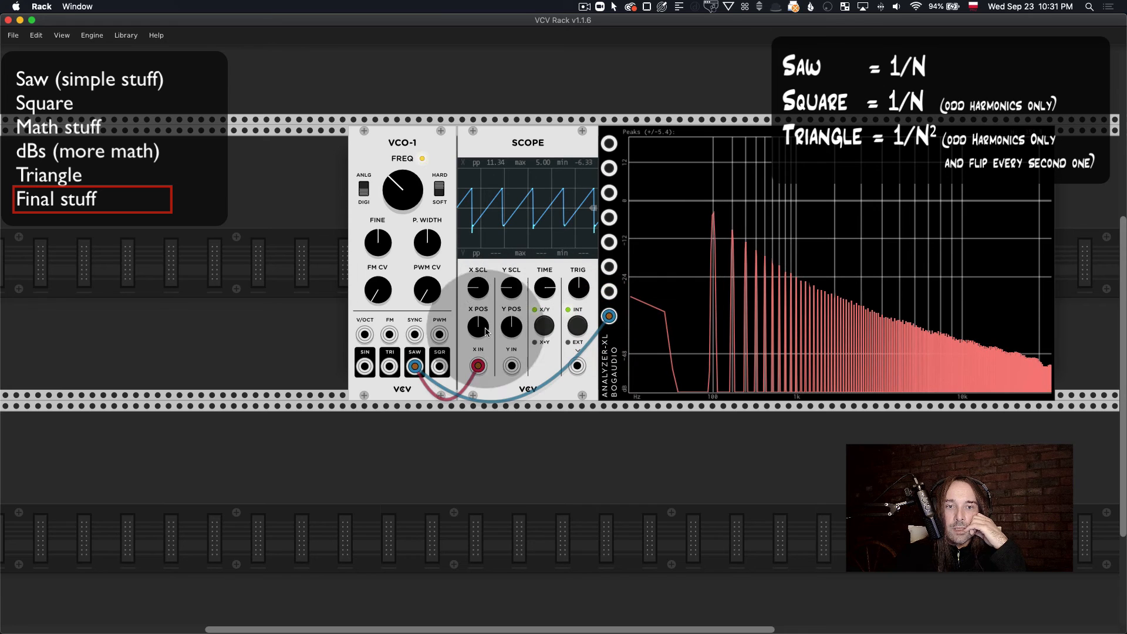
Step: Repatch the Scope and ANALYZER-XL cables to the VCO-1's SQR output, then to its TRI output, to compare both waveforms
left_click_drag(415, 366, 440, 366)
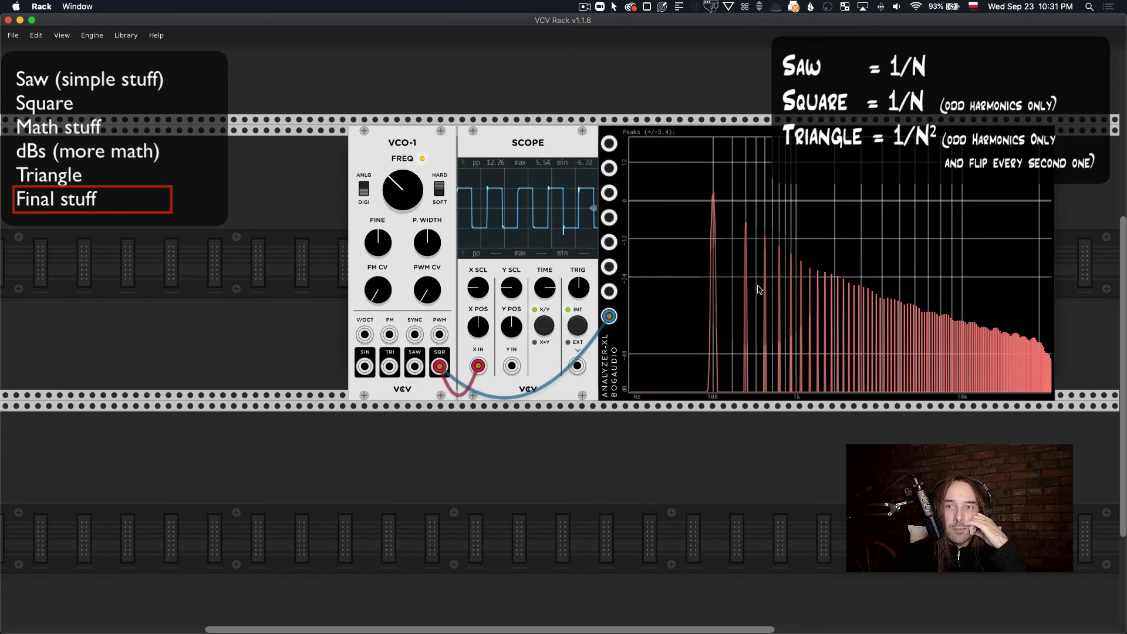
left_click(443, 368)
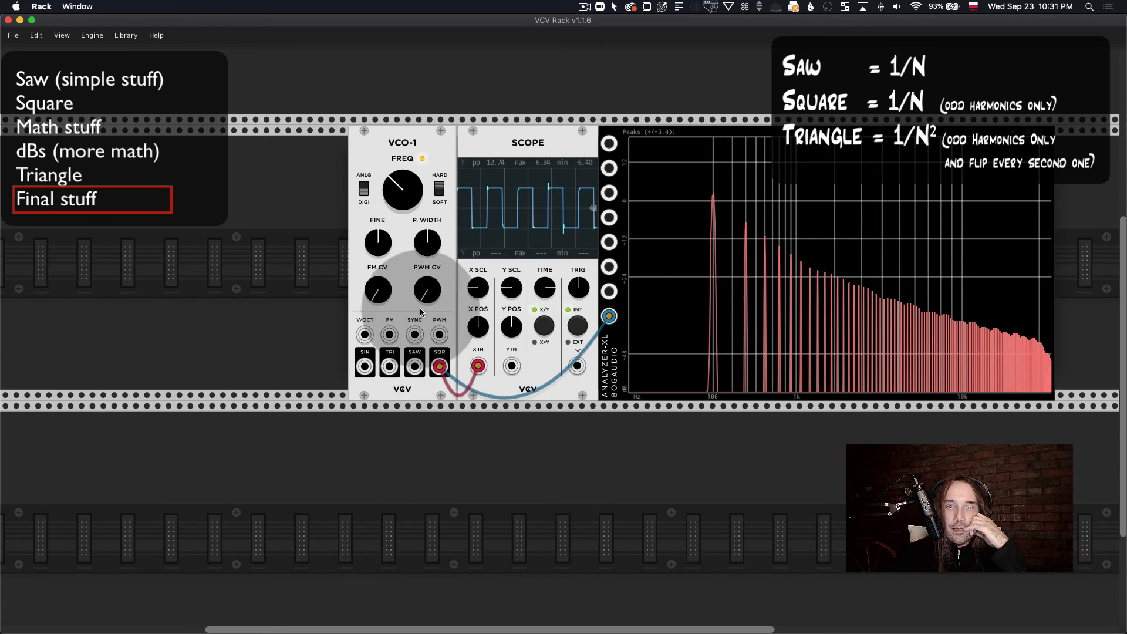
left_click_drag(453, 366, 389, 366)
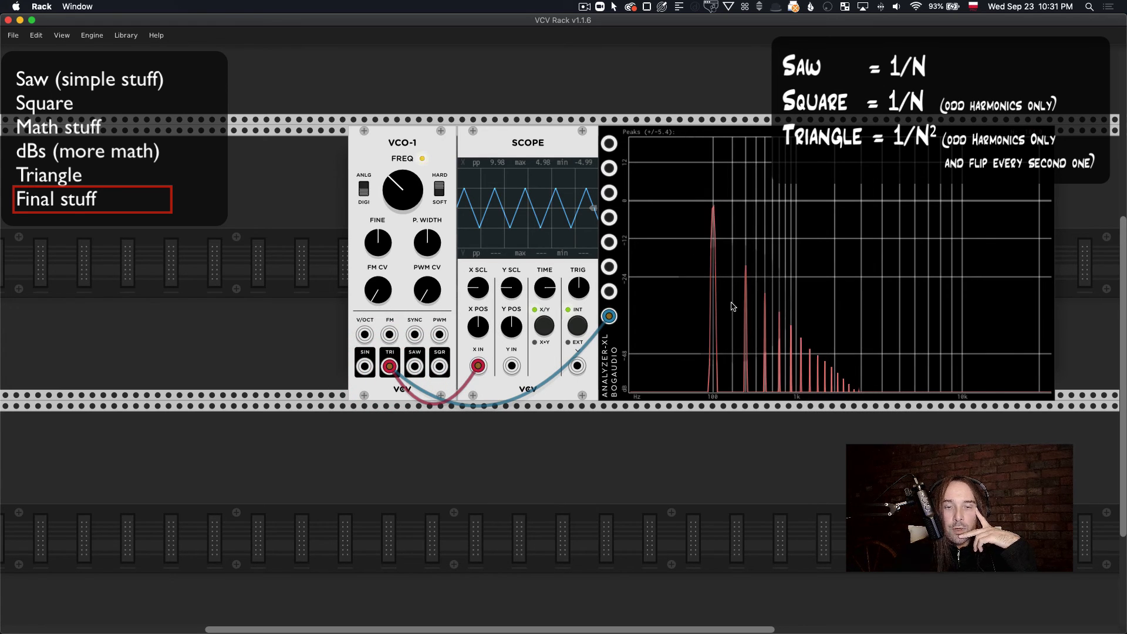
left_click(492, 368)
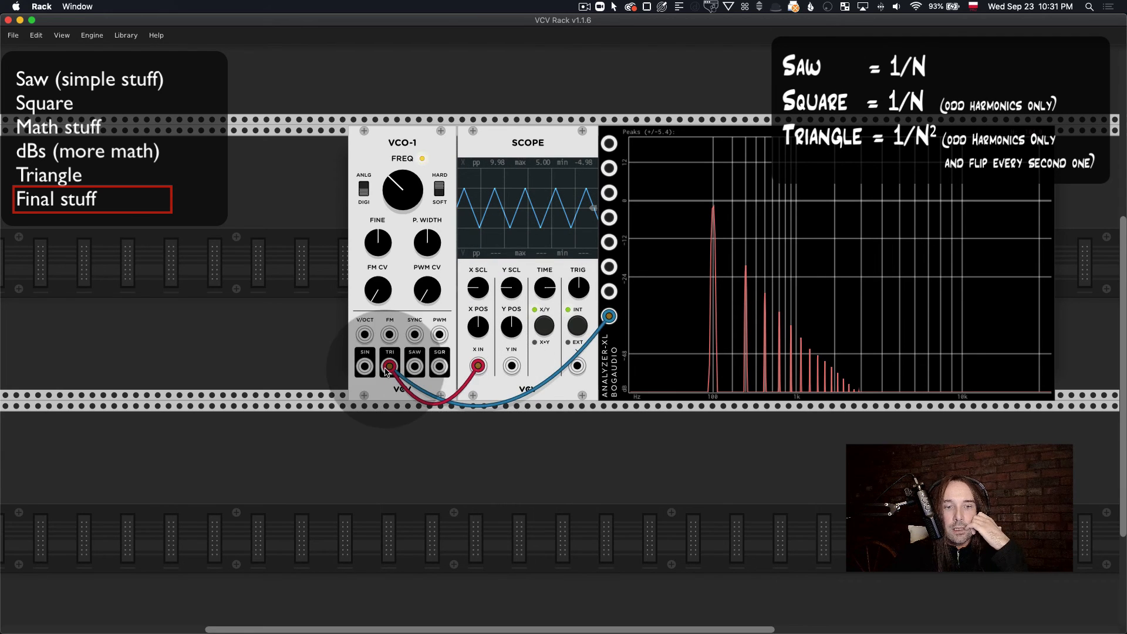
Step: Disconnect the Scope and ANALYZER-XL cables from the VCO-1's TRI output
left_click_drag(385, 370, 424, 415)
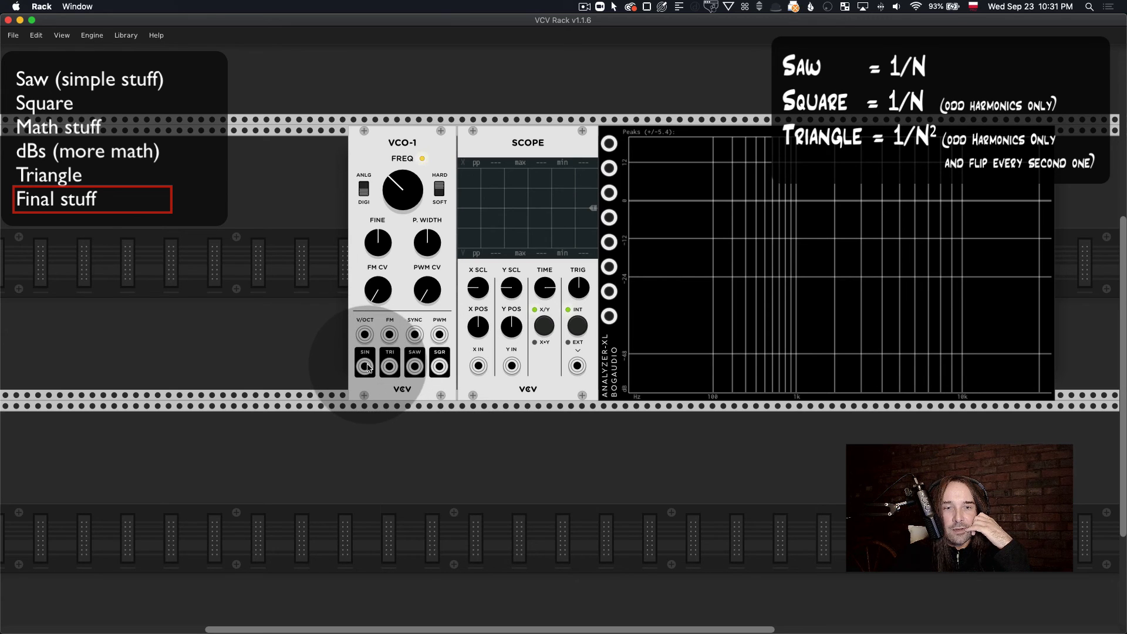
left_click_drag(389, 368, 390, 374)
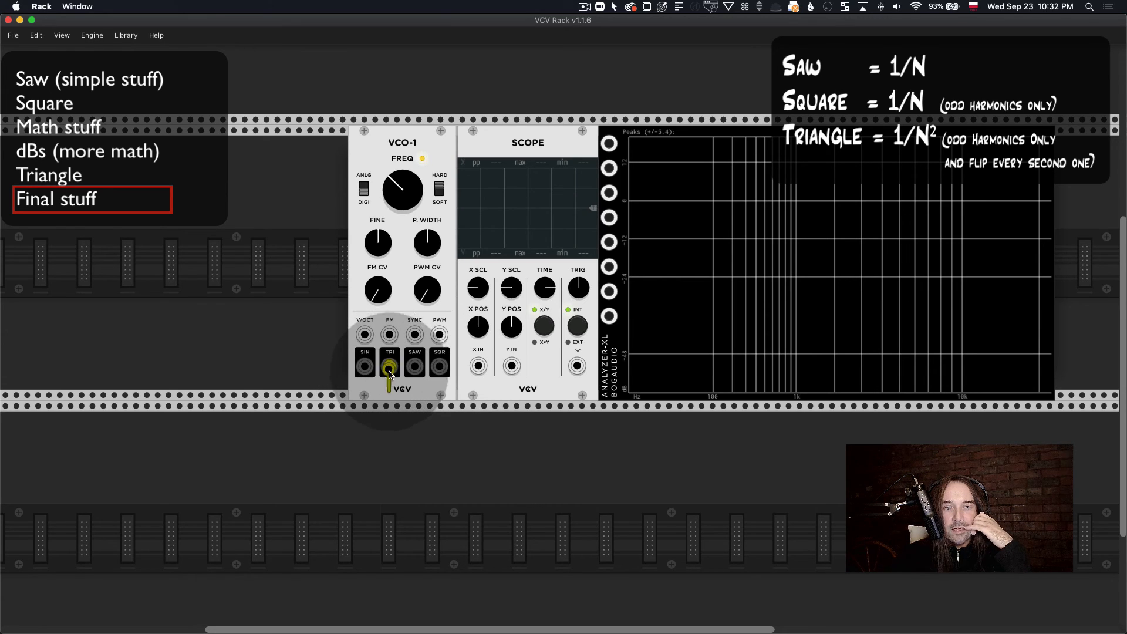
left_click(415, 368)
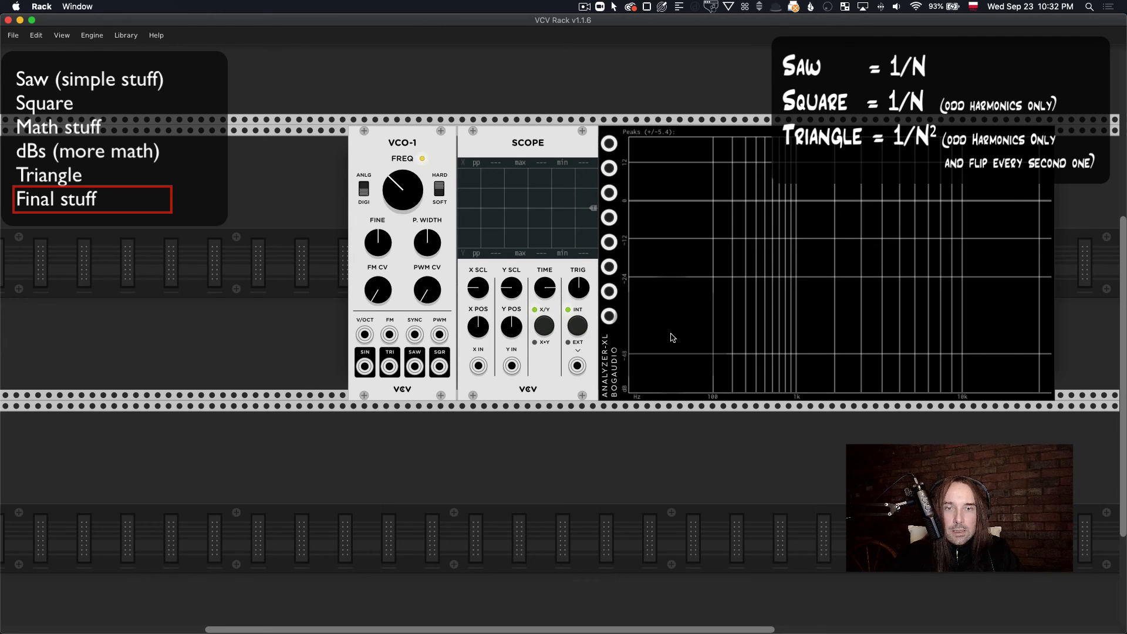
scroll(672, 335, "right", 3)
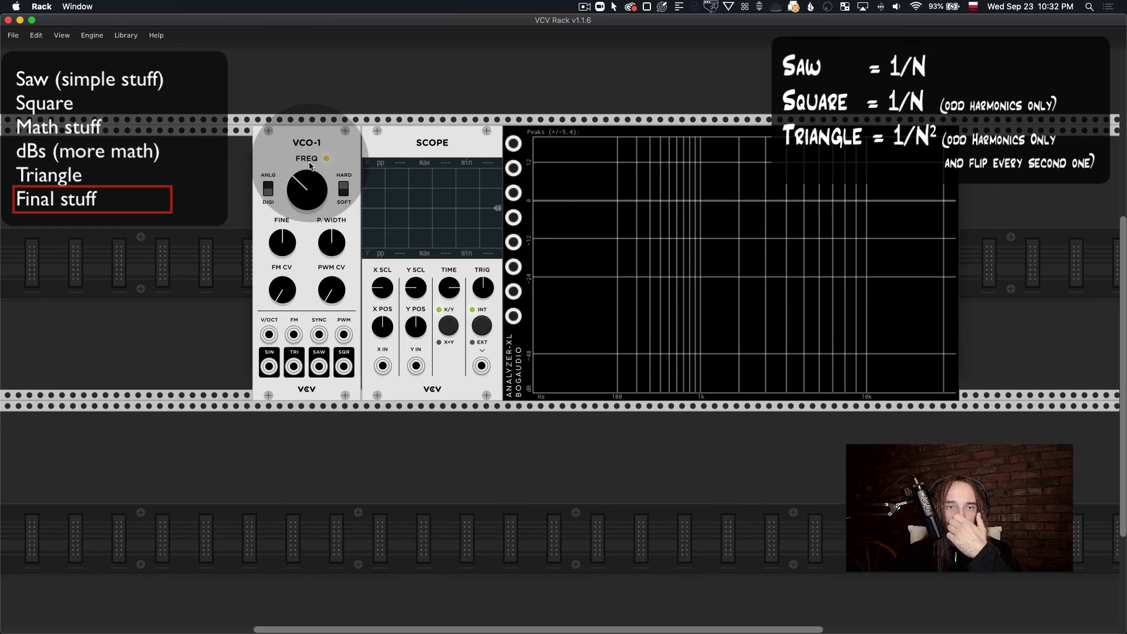
left_click(333, 158)
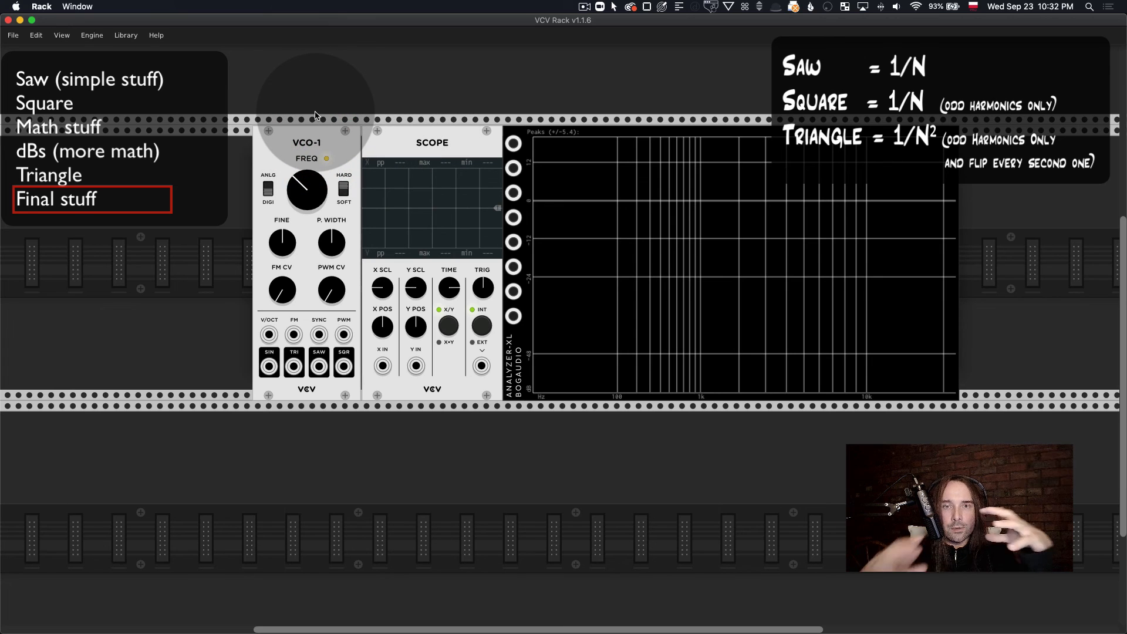
scroll(315, 127, "right", 2)
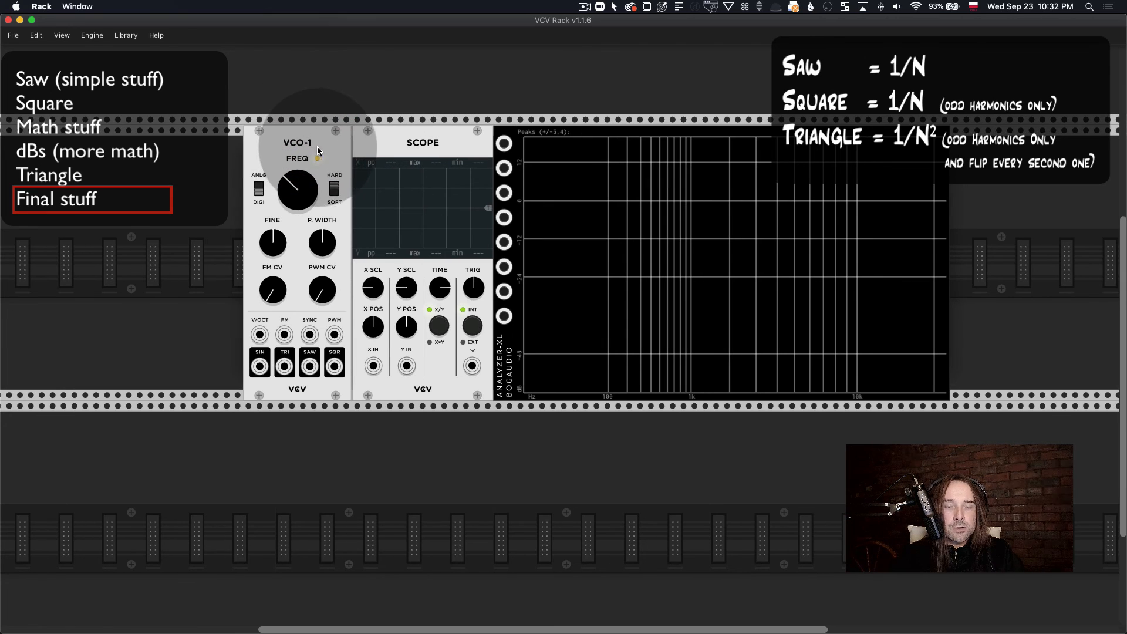
Step: Patch the VCO-1's SAW output to the Scope's X input and toggle the oscillator between analog and digital modes to compare the waveform
left_click_drag(310, 365, 372, 366)
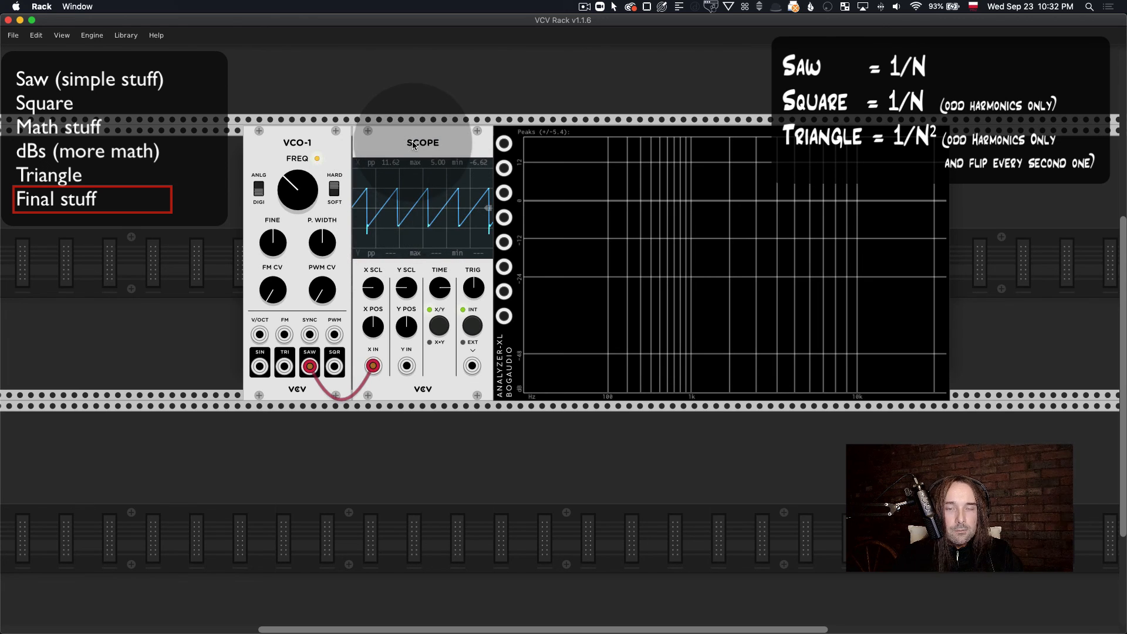
left_click(454, 145)
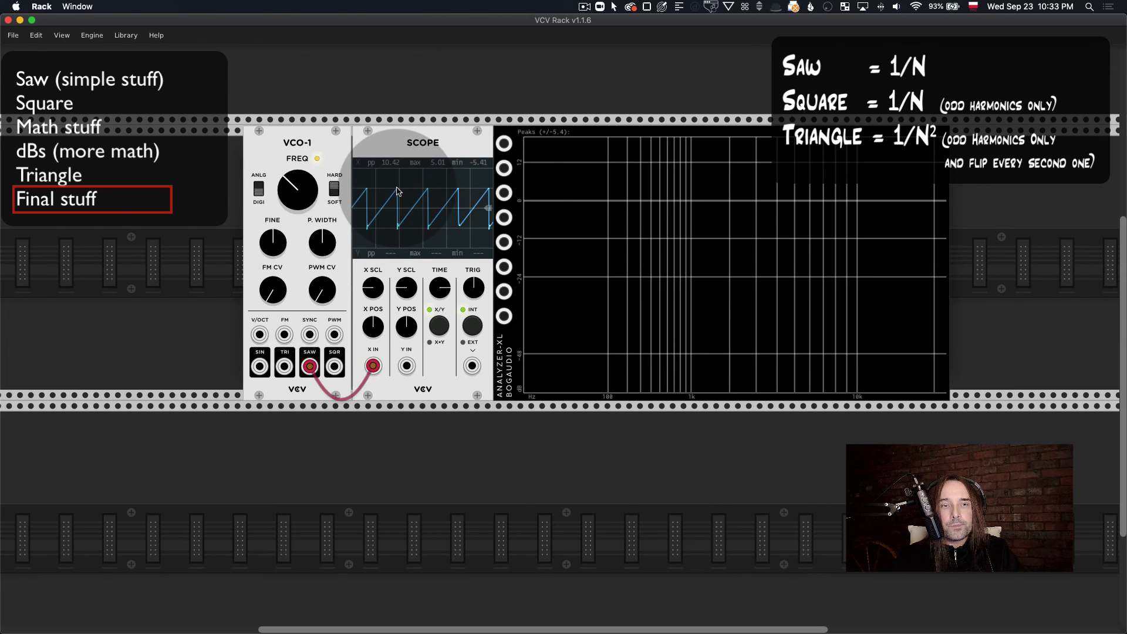
left_click(259, 194)
left_click(260, 195)
left_click(262, 199)
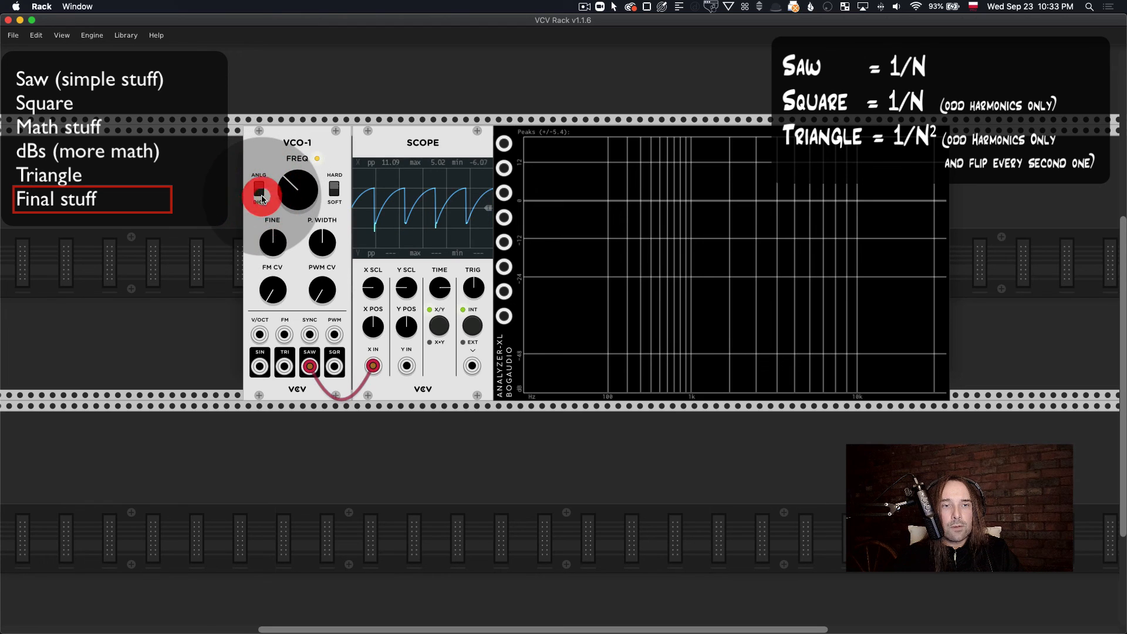
left_click(262, 199)
Step: Move the Scope's cable to the VCO-1's SIN output and toggle the analog/digital mode to compare the sine
left_click_drag(309, 366, 260, 367)
left_click(260, 194)
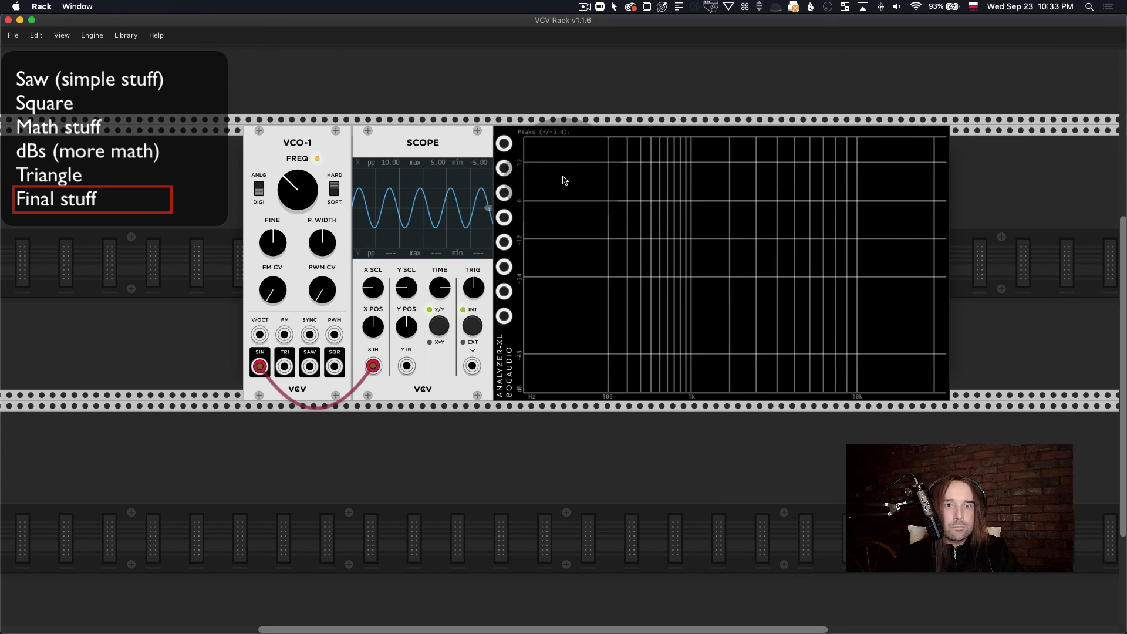
left_click(584, 7)
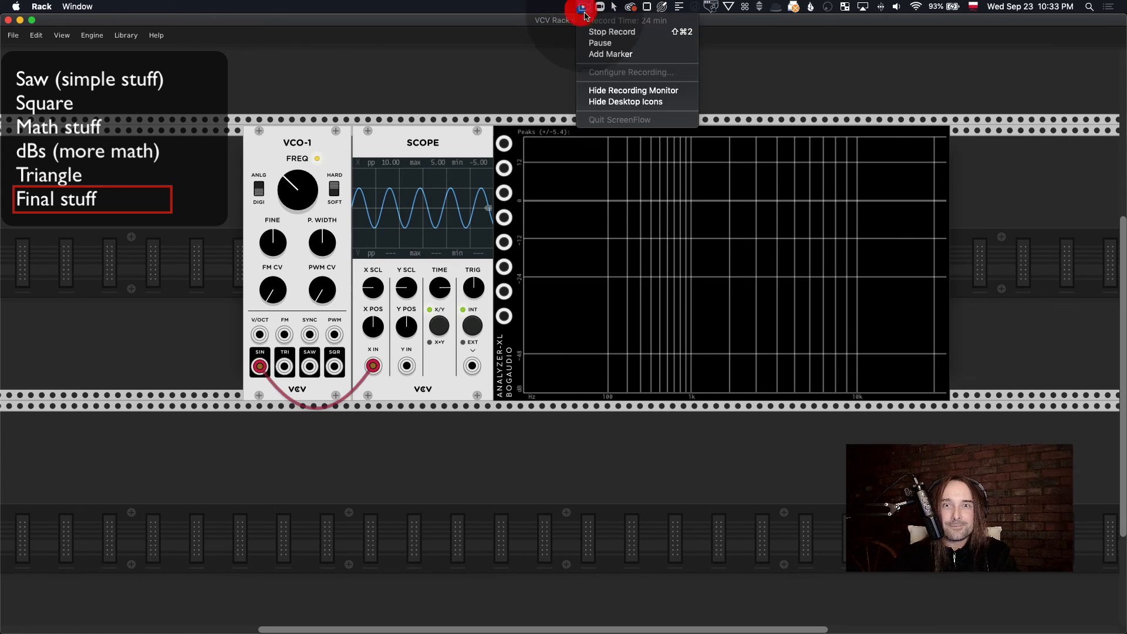